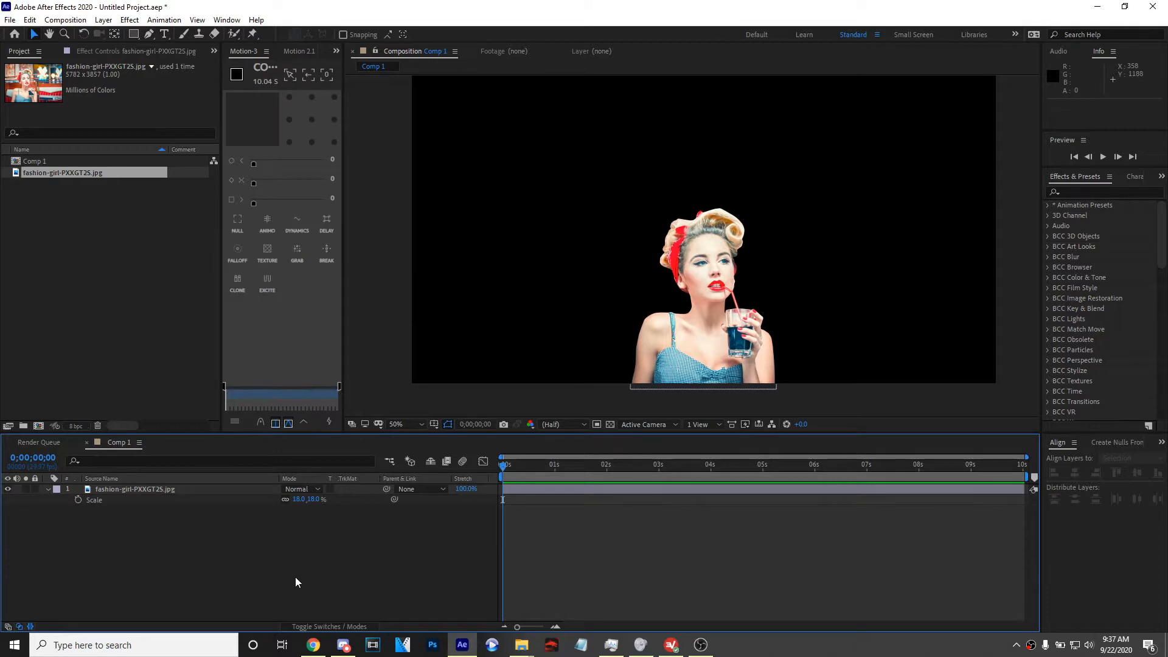
Collapse the fashion-girl image layer's displayed Scale property in the timeline and leave the layer deselected
{"action": "right_click", "coordinate": [311, 549]}
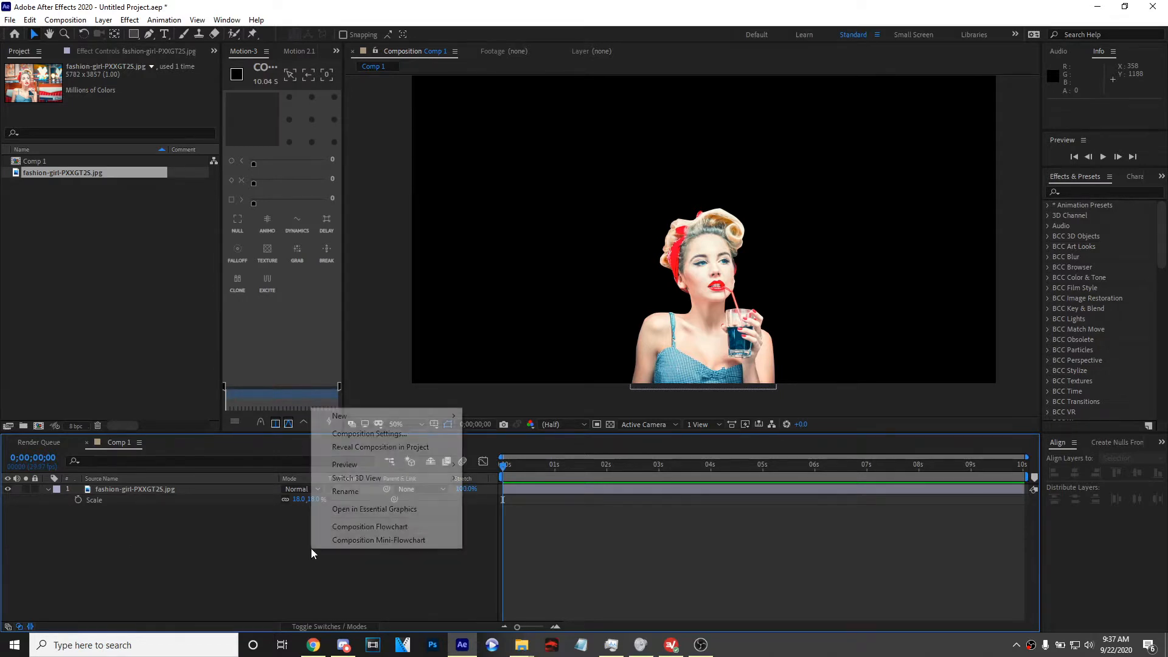
{"action": "left_click", "coordinate": [271, 498]}
{"action": "left_click", "coordinate": [48, 489]}
{"action": "left_click", "coordinate": [167, 489]}
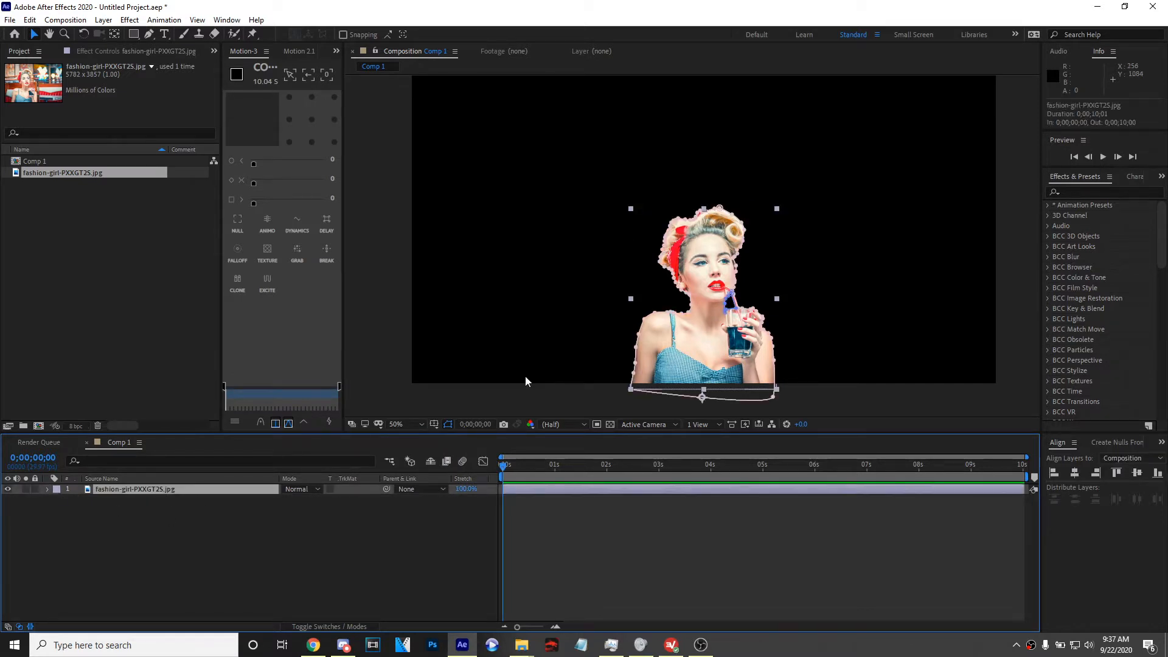
{"action": "left_click", "coordinate": [217, 529]}
{"action": "scroll", "coordinate": [659, 382], "scroll_direction": "down", "scroll_amount": 2}
{"action": "scroll", "coordinate": [659, 382], "scroll_direction": "up", "scroll_amount": 2}
{"action": "key", "text": "h"}
{"action": "left_click_drag", "start_coordinate": [706, 326], "coordinate": [700, 351]}
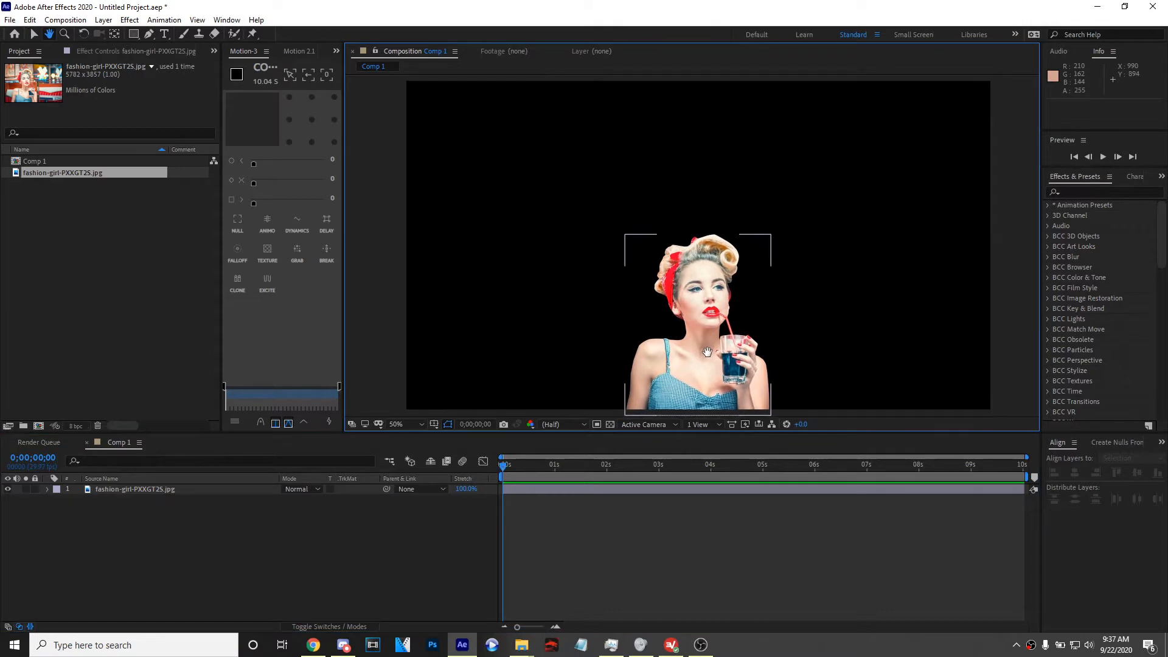
{"action": "key", "text": "v"}
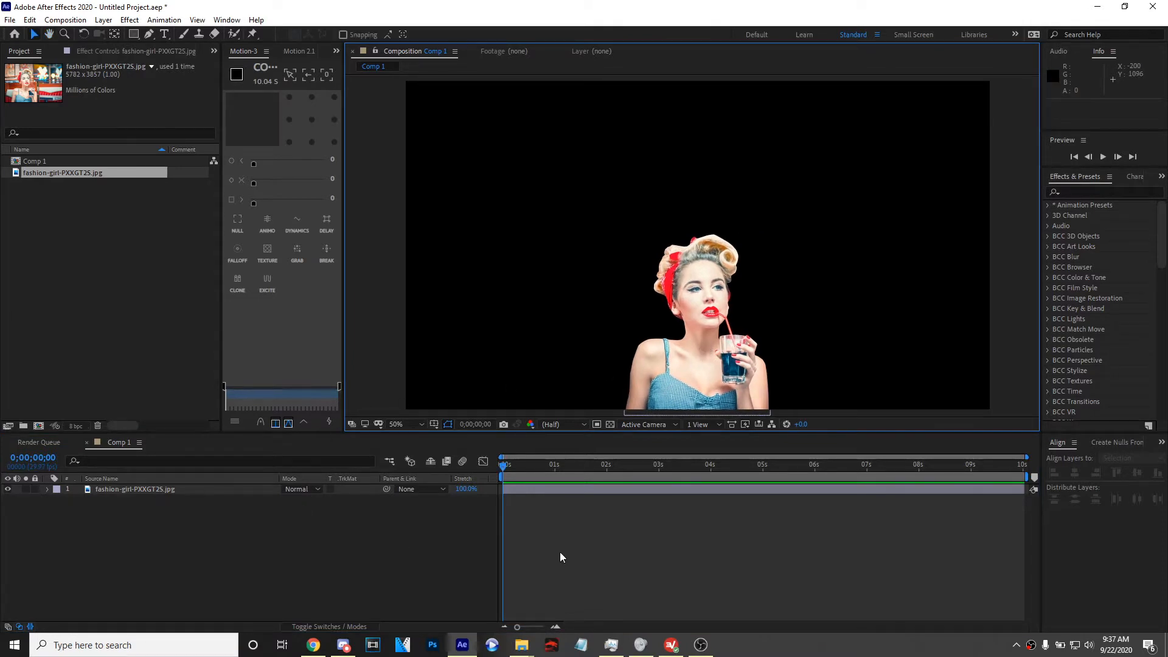
Create a 1920 x 1080 px solid coloured with the red sampled from the woman's headscarf
{"action": "right_click", "coordinate": [283, 536]}
{"action": "mouse_move", "coordinate": [389, 403]}
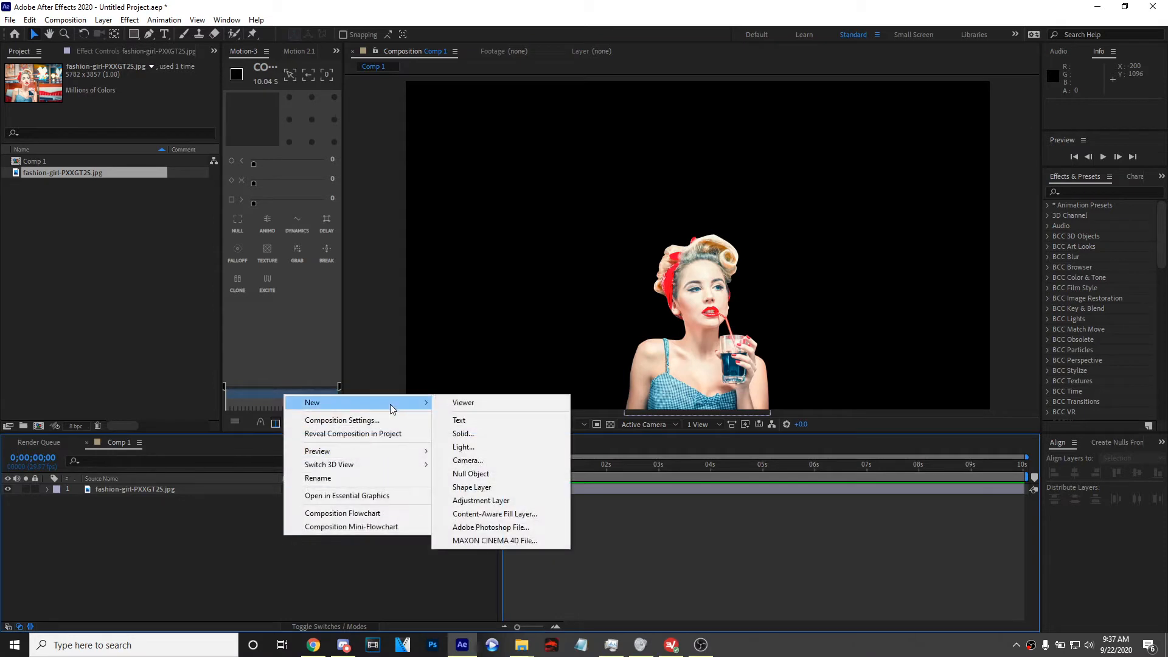
{"action": "left_click", "coordinate": [509, 434]}
{"action": "left_click", "coordinate": [577, 518]}
{"action": "left_click_drag", "start_coordinate": [400, 402], "coordinate": [449, 421]}
{"action": "left_click", "coordinate": [554, 422]}
{"action": "left_click", "coordinate": [667, 290]}
{"action": "left_click", "coordinate": [575, 363]}
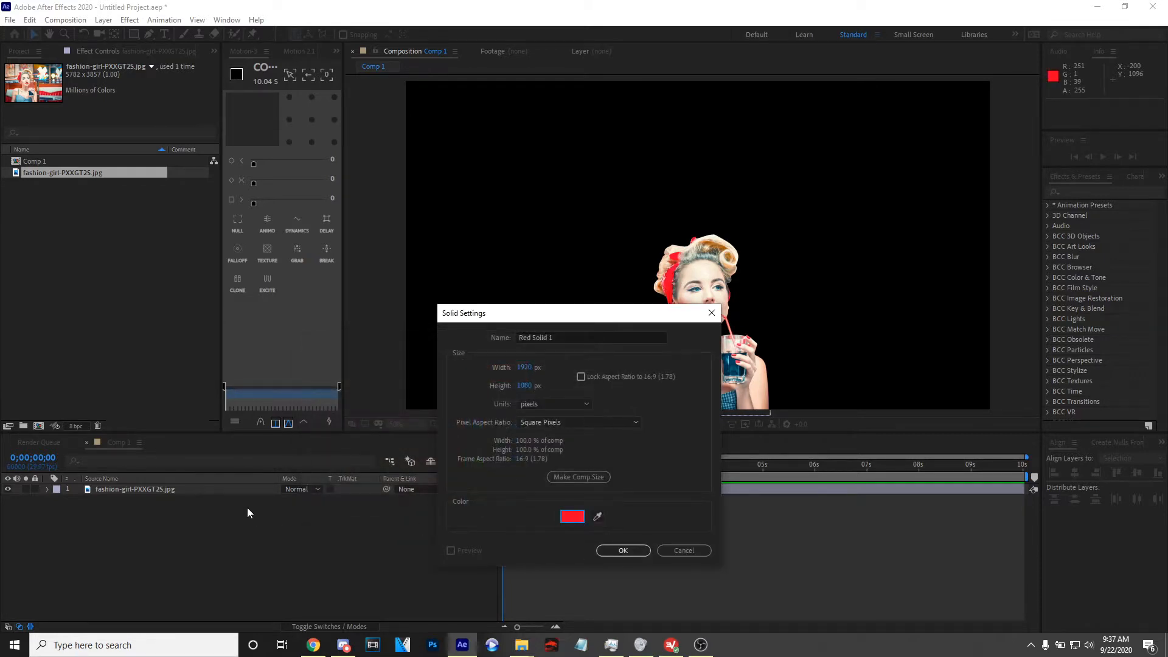
{"action": "left_click", "coordinate": [623, 550]}
Move the red solid beneath the fashion-girl image layer so it serves as the background
{"action": "left_click_drag", "start_coordinate": [200, 499], "coordinate": [182, 548]}
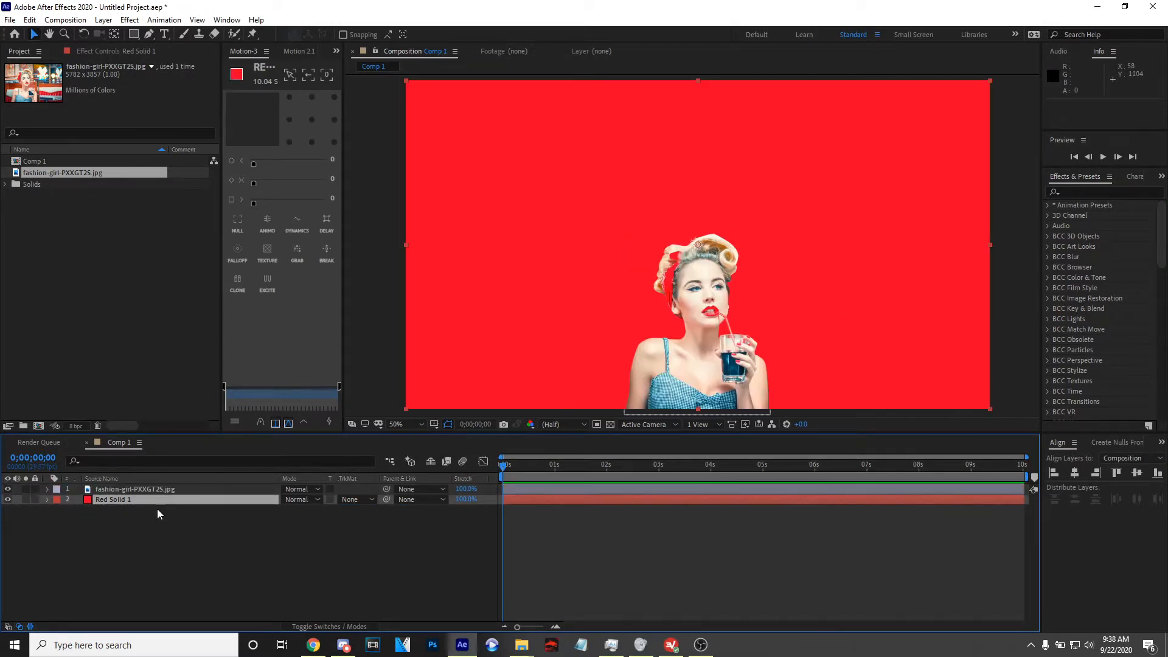
{"action": "left_click", "coordinate": [161, 507]}
{"action": "mouse_move", "coordinate": [582, 346]}
{"action": "left_mouse_down"}
{"action": "mouse_move", "coordinate": [613, 347]}
{"action": "mouse_move", "coordinate": [594, 346]}
{"action": "left_mouse_up"}
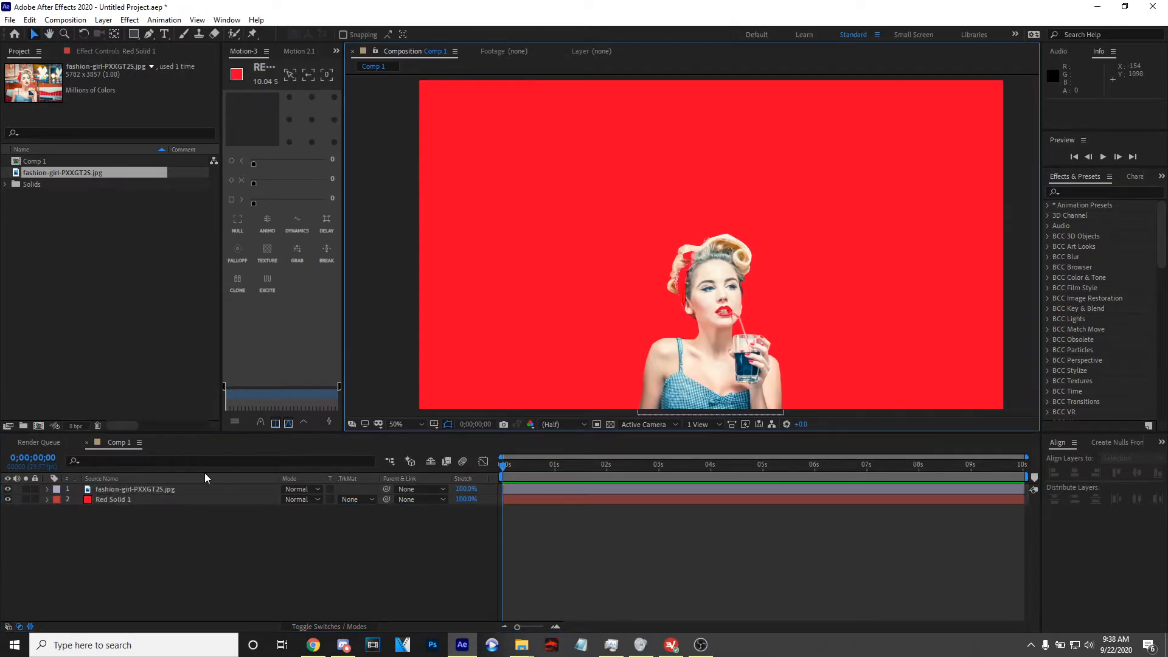
{"action": "left_click", "coordinate": [264, 526]}
{"action": "mouse_move", "coordinate": [560, 287]}
{"action": "left_mouse_down"}
{"action": "mouse_move", "coordinate": [556, 297]}
{"action": "mouse_move", "coordinate": [560, 275]}
{"action": "mouse_move", "coordinate": [556, 287]}
{"action": "left_mouse_up"}
{"action": "key", "text": "v"}
Add the text DETAILS above the woman's head and enlarge its font size to 189 px
{"action": "left_click", "coordinate": [165, 34]}
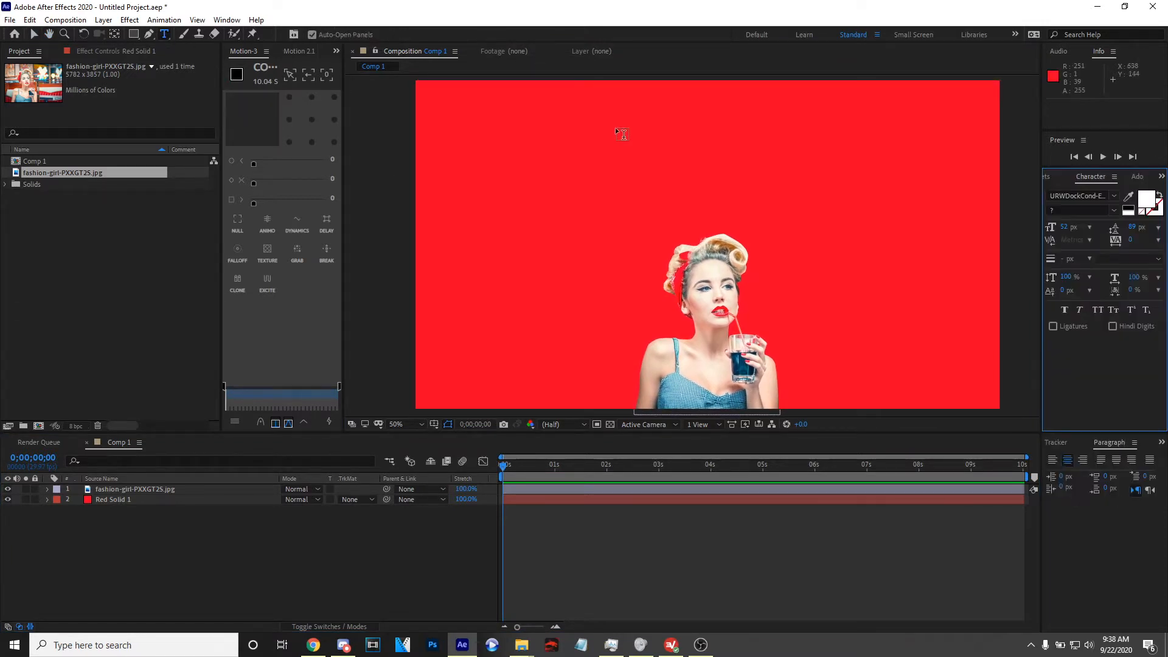
{"action": "left_click", "coordinate": [694, 168]}
{"action": "type", "text": "de"}
{"action": "double_click", "coordinate": [695, 166]}
{"action": "type", "text": "DEA"}
{"action": "double_click", "coordinate": [704, 162]}
{"action": "type", "text": "D"}
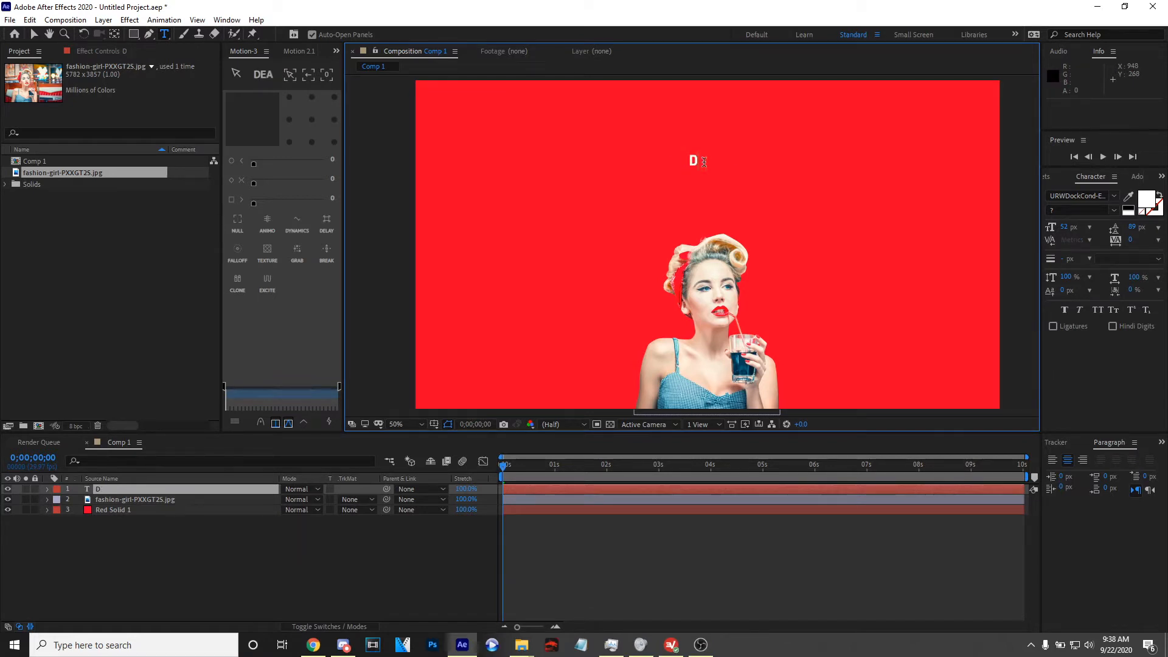
{"action": "type", "text": "ETAILS"}
{"action": "double_click", "coordinate": [704, 162]}
{"action": "left_click_drag", "start_coordinate": [1065, 227], "coordinate": [1114, 227]}
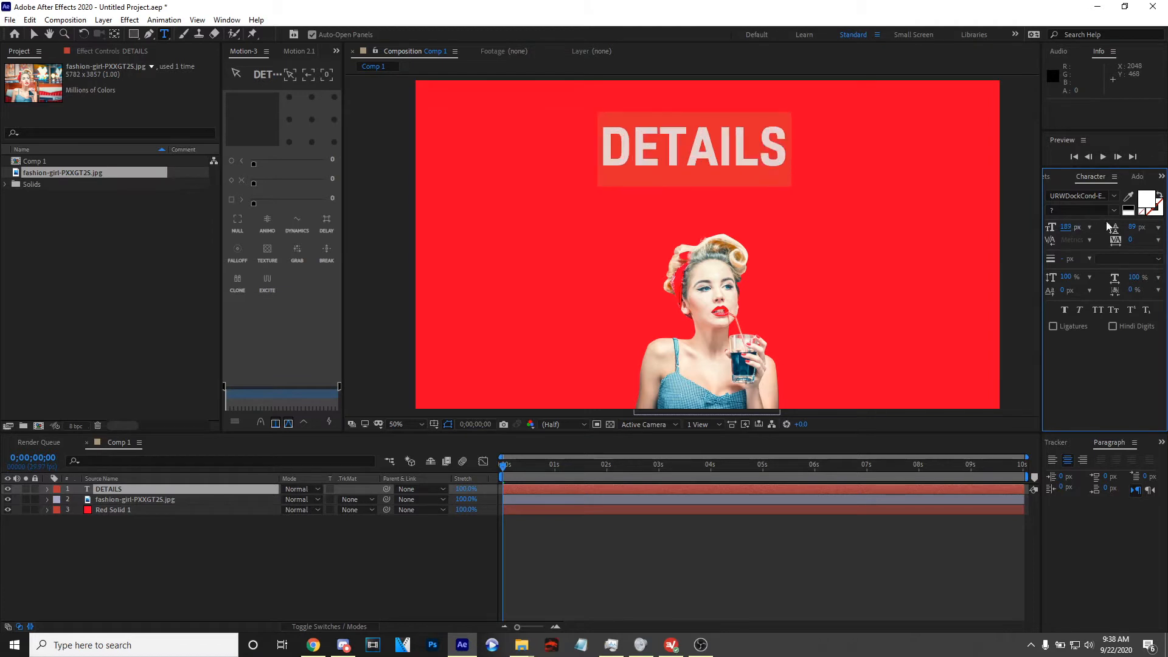
Center the anchor point of the DETAILS text and align the layer horizontally to the middle of the composition
{"action": "left_click", "coordinate": [34, 35]}
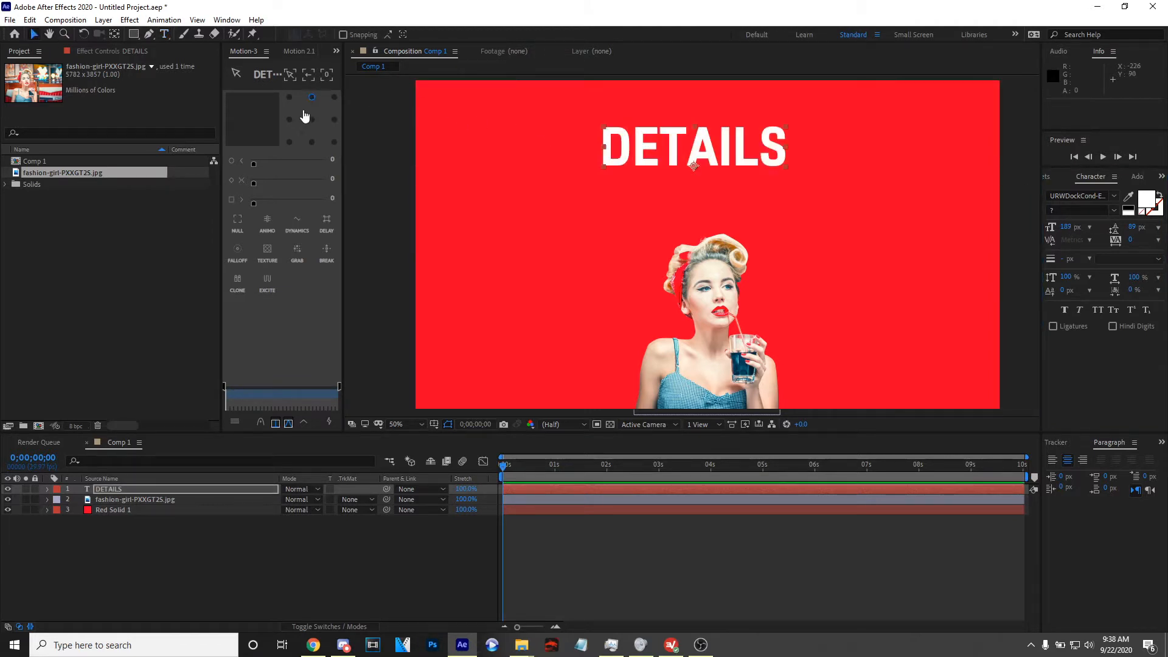
{"action": "left_click", "coordinate": [312, 120]}
{"action": "left_click", "coordinate": [1162, 443]}
{"action": "left_click", "coordinate": [1100, 457]}
{"action": "left_click", "coordinate": [1073, 473]}
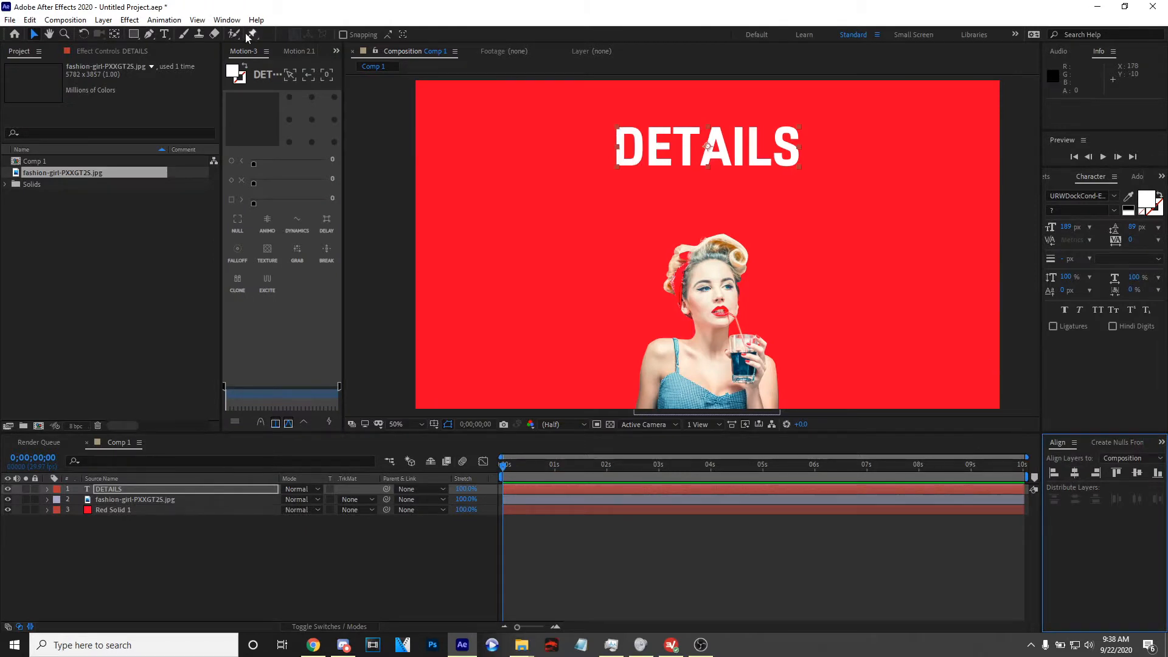
Add a second text layer reading "volume 02" between the DETAILS title and the woman's head
{"action": "left_click", "coordinate": [164, 34]}
{"action": "left_click", "coordinate": [701, 222]}
{"action": "type", "text": "volu"}
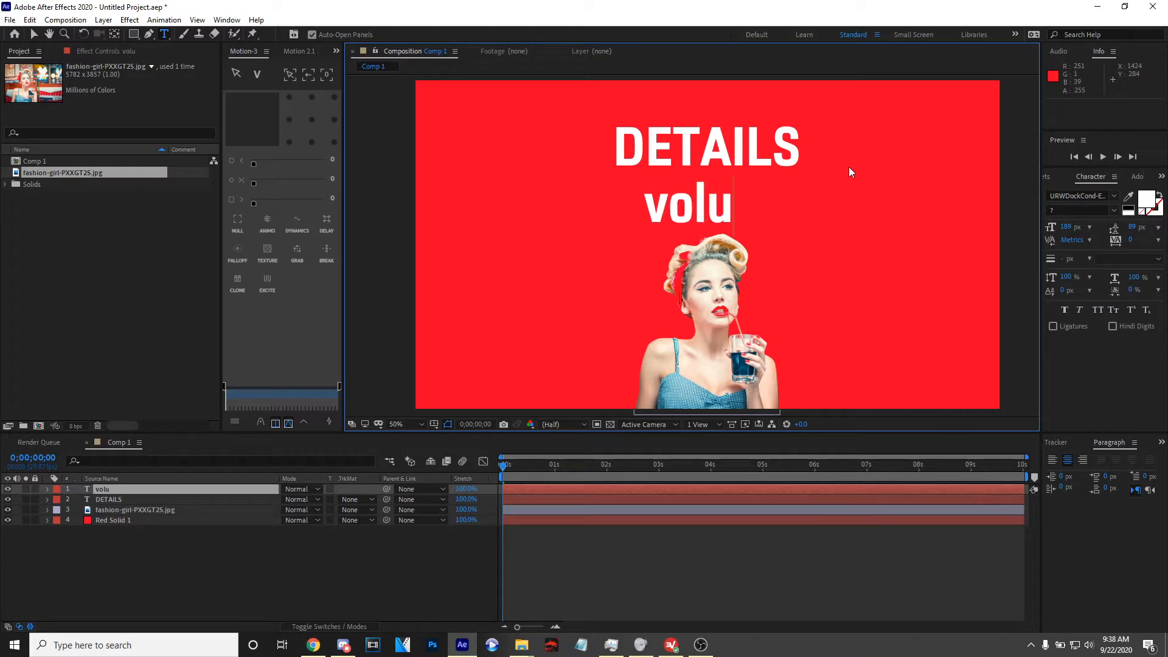
{"action": "type", "text": "me 02"}
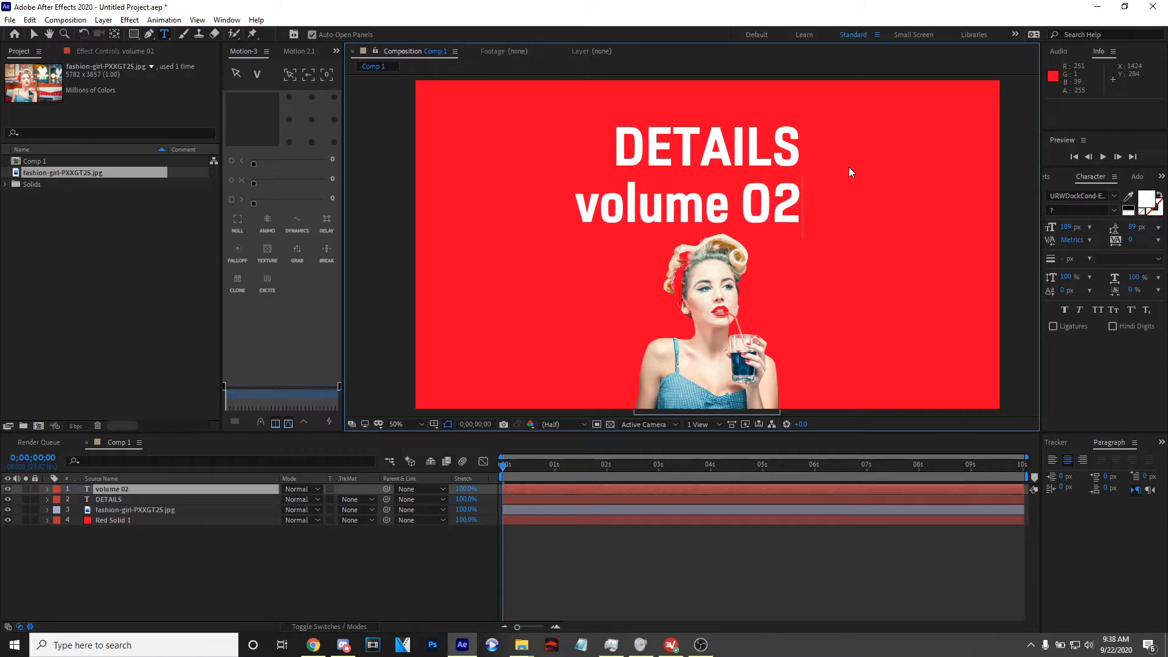
Format the "volume 02" text in all caps with the URWDockCond-ExtraLight font at 75 px
{"action": "triple_click", "coordinate": [740, 195]}
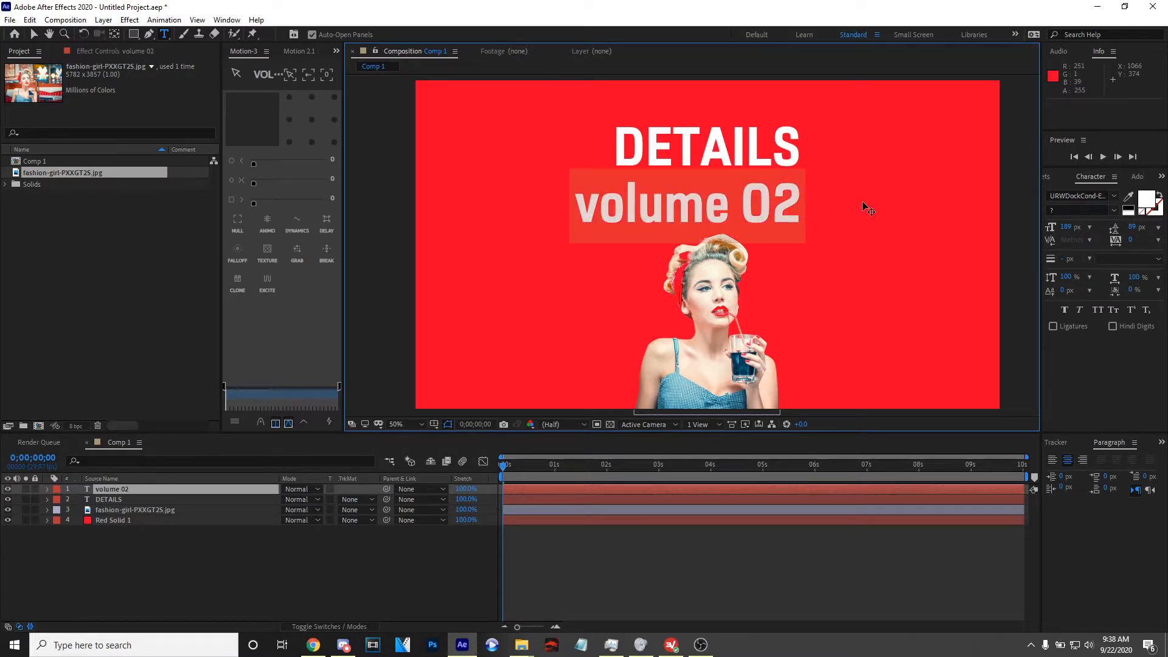
{"action": "left_click", "coordinate": [1096, 310]}
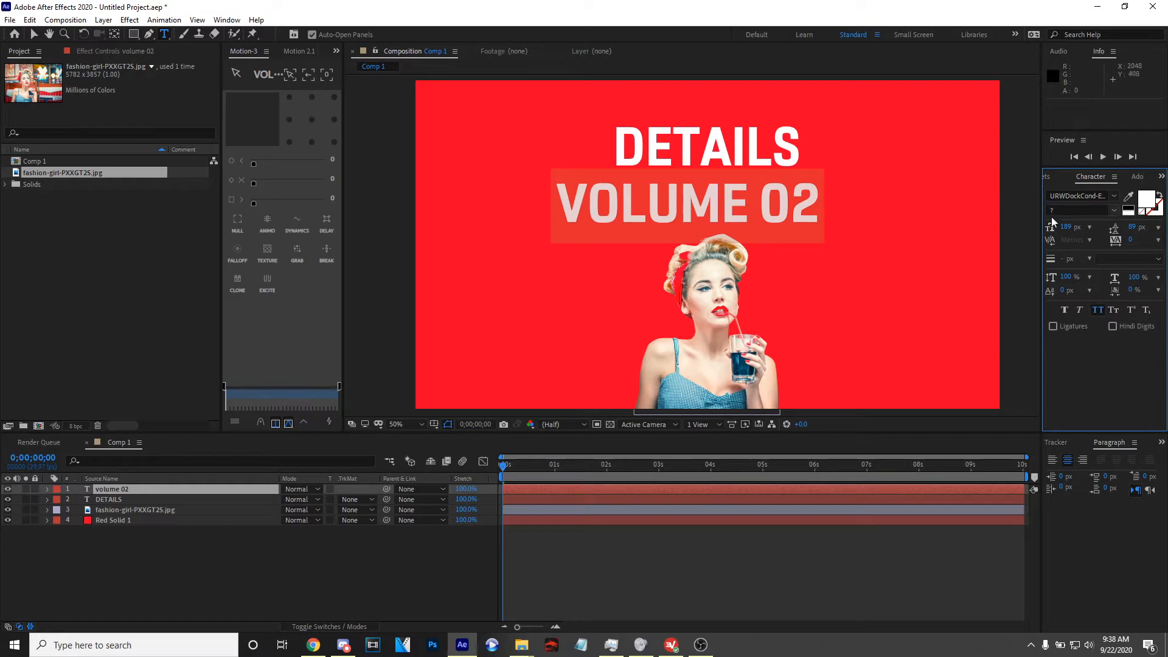
{"action": "left_click", "coordinate": [1114, 196]}
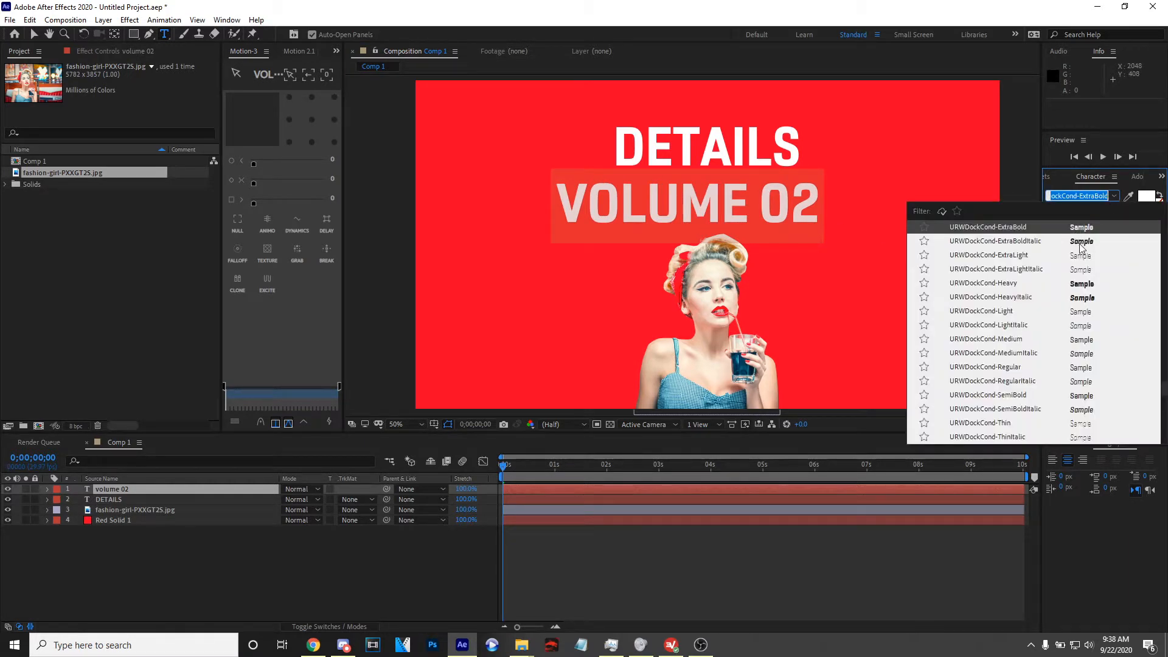
{"action": "left_click", "coordinate": [1081, 261]}
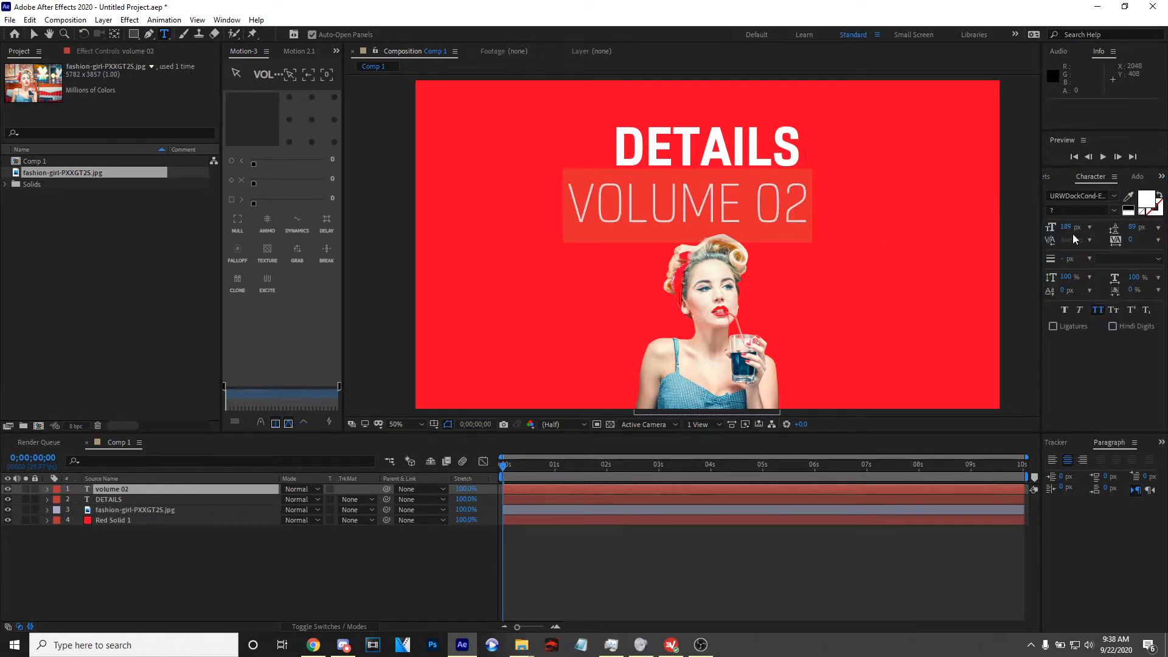
{"action": "mouse_move", "coordinate": [1052, 229]}
{"action": "left_mouse_down"}
{"action": "mouse_move", "coordinate": [1037, 238]}
{"action": "mouse_move", "coordinate": [1033, 227]}
{"action": "left_mouse_up"}
Center the anchor point of the VOLUME 02 text and move the text directly beneath DETAILS
{"action": "left_click", "coordinate": [190, 490]}
{"action": "left_click", "coordinate": [310, 120]}
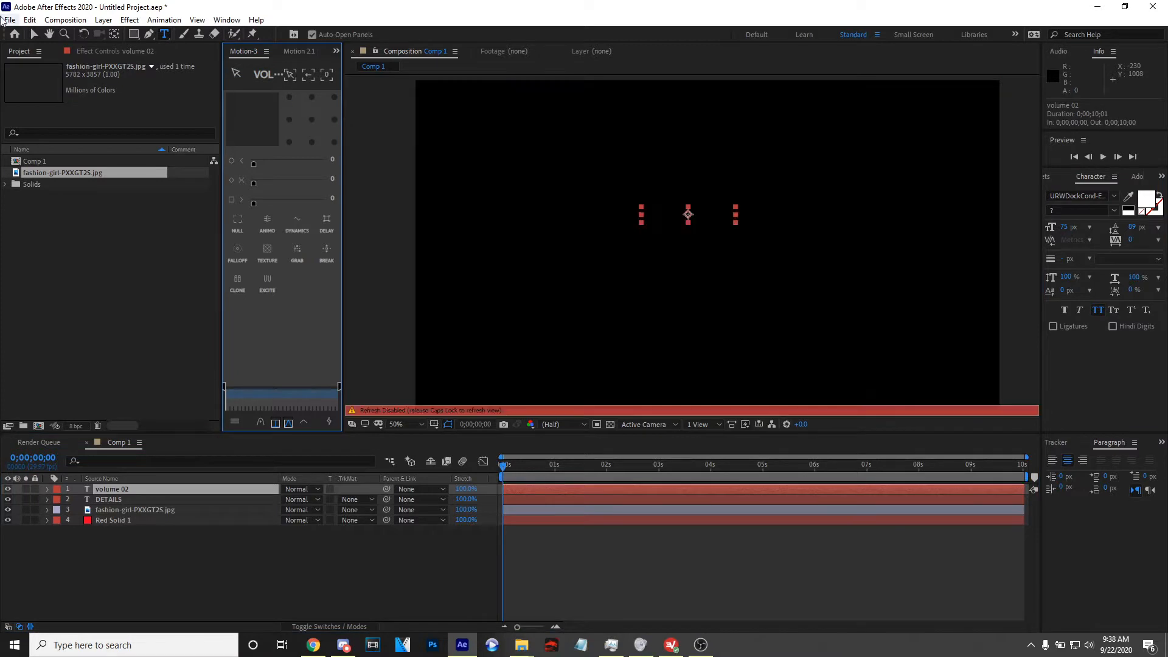
{"action": "left_click", "coordinate": [34, 35]}
{"action": "left_click_drag", "start_coordinate": [681, 214], "coordinate": [707, 179]}
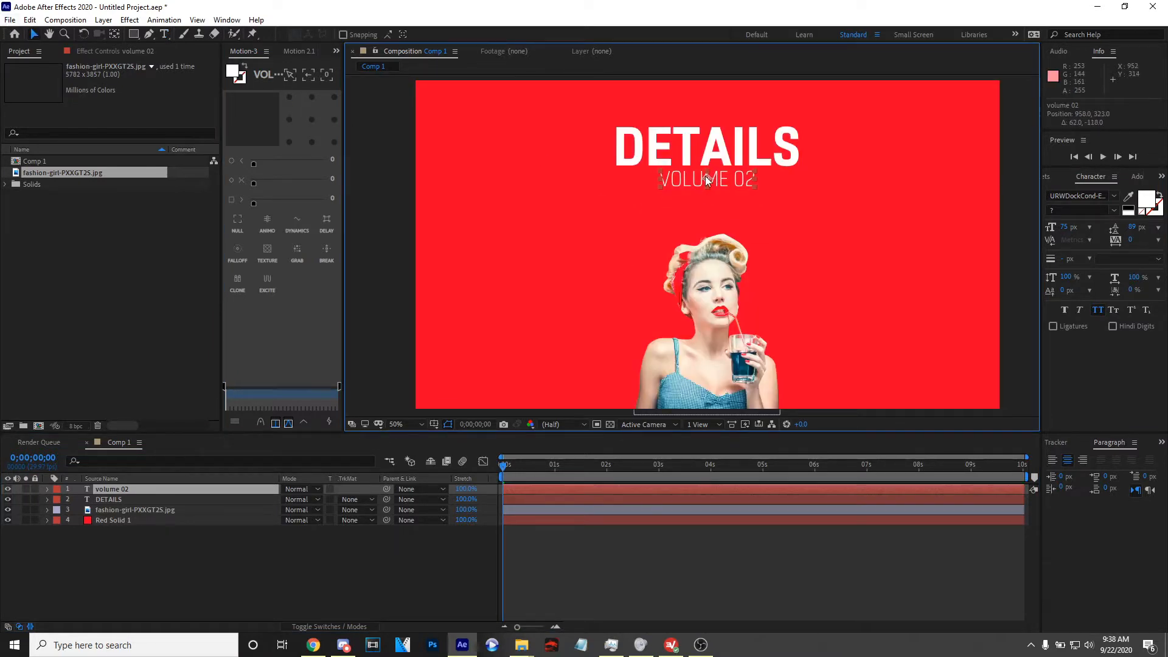
Align the VOLUME 02 text layer to the horizontal center of the composition and deselect it
{"action": "left_click", "coordinate": [1161, 442]}
{"action": "left_click", "coordinate": [1091, 457]}
{"action": "left_click", "coordinate": [1076, 474]}
{"action": "left_click", "coordinate": [412, 583]}
{"action": "key", "text": "space"}
{"action": "mouse_move", "coordinate": [637, 344]}
{"action": "left_mouse_down"}
{"action": "mouse_move", "coordinate": [660, 362]}
{"action": "mouse_move", "coordinate": [656, 344]}
{"action": "left_mouse_up"}
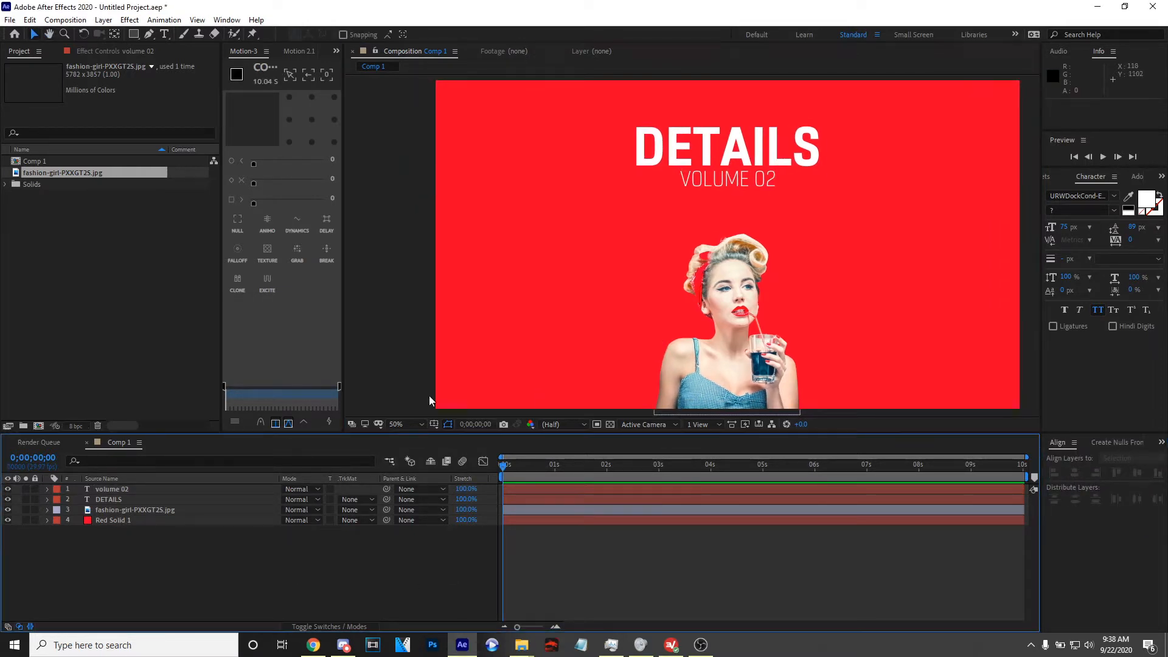
{"action": "left_click_drag", "start_coordinate": [687, 240], "coordinate": [662, 239]}
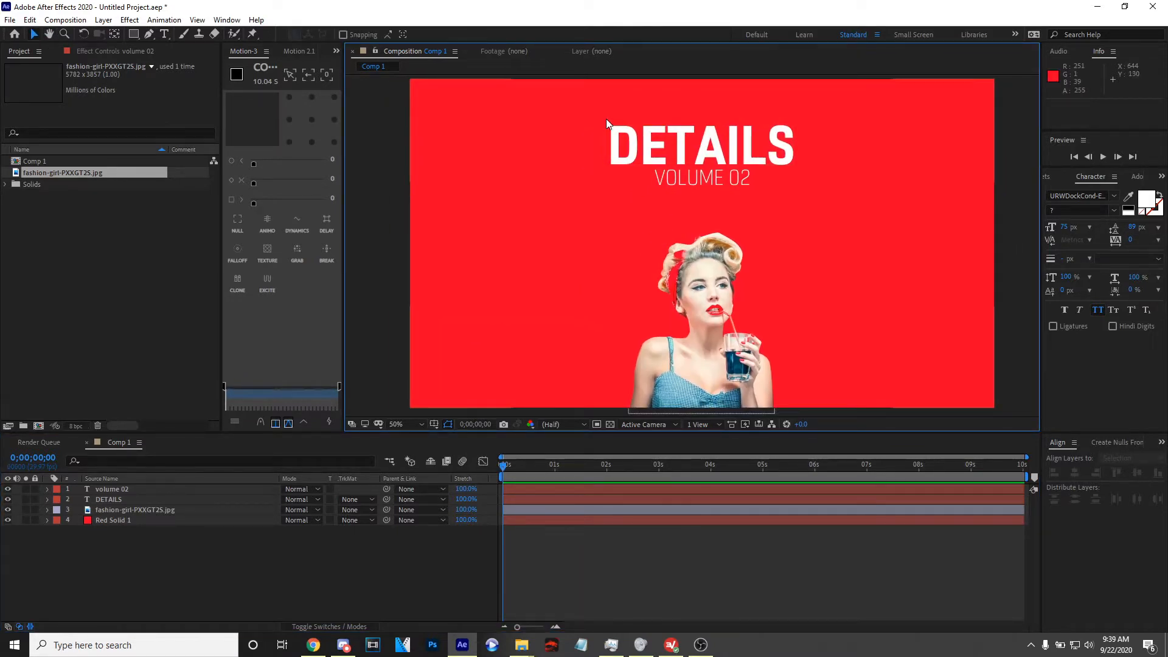
{"action": "left_click", "coordinate": [253, 581]}
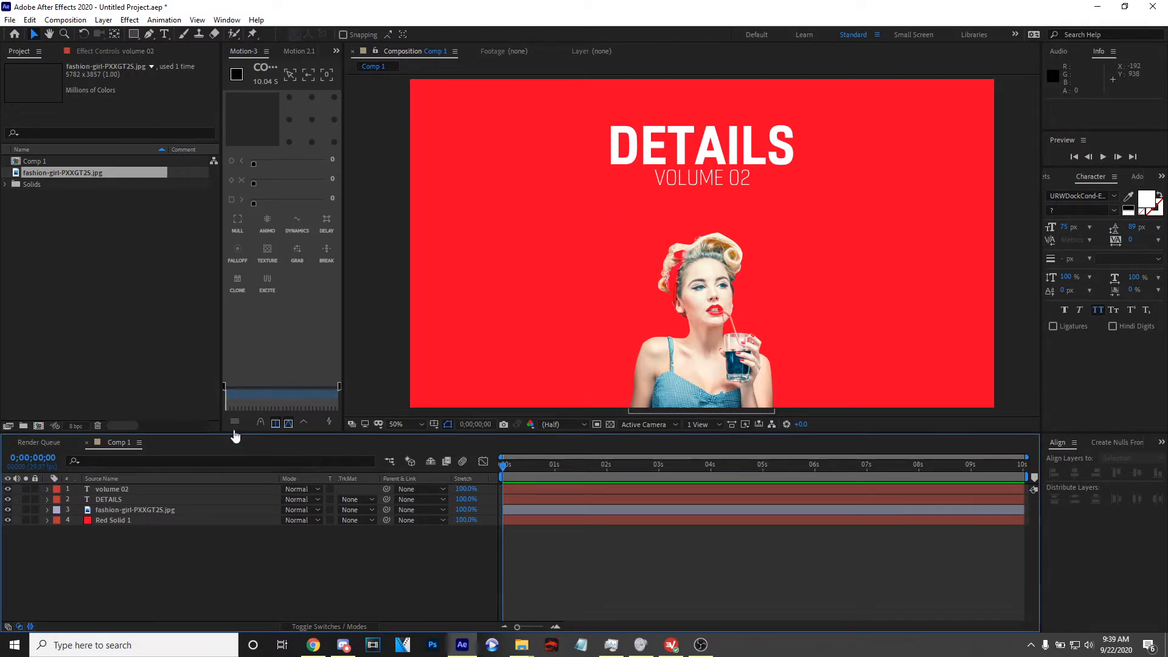
Create a 1920 x 1080 px white (FFFFFF) solid above all other layers
{"action": "right_click", "coordinate": [232, 581]}
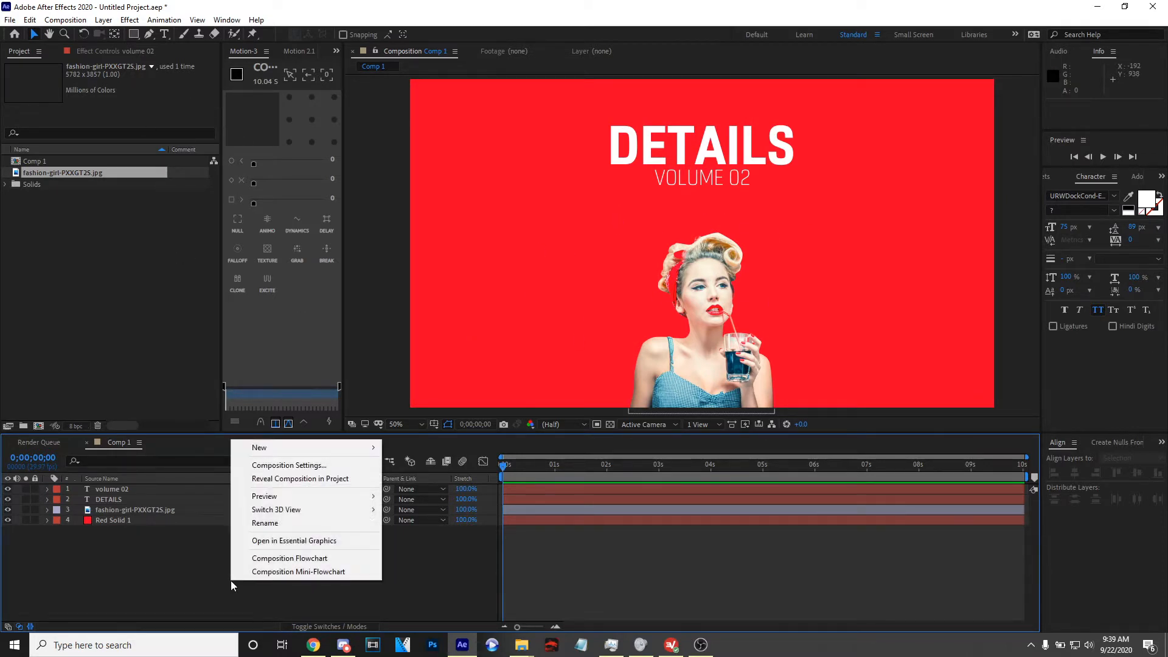
{"action": "left_click", "coordinate": [185, 584]}
{"action": "right_click", "coordinate": [185, 584]}
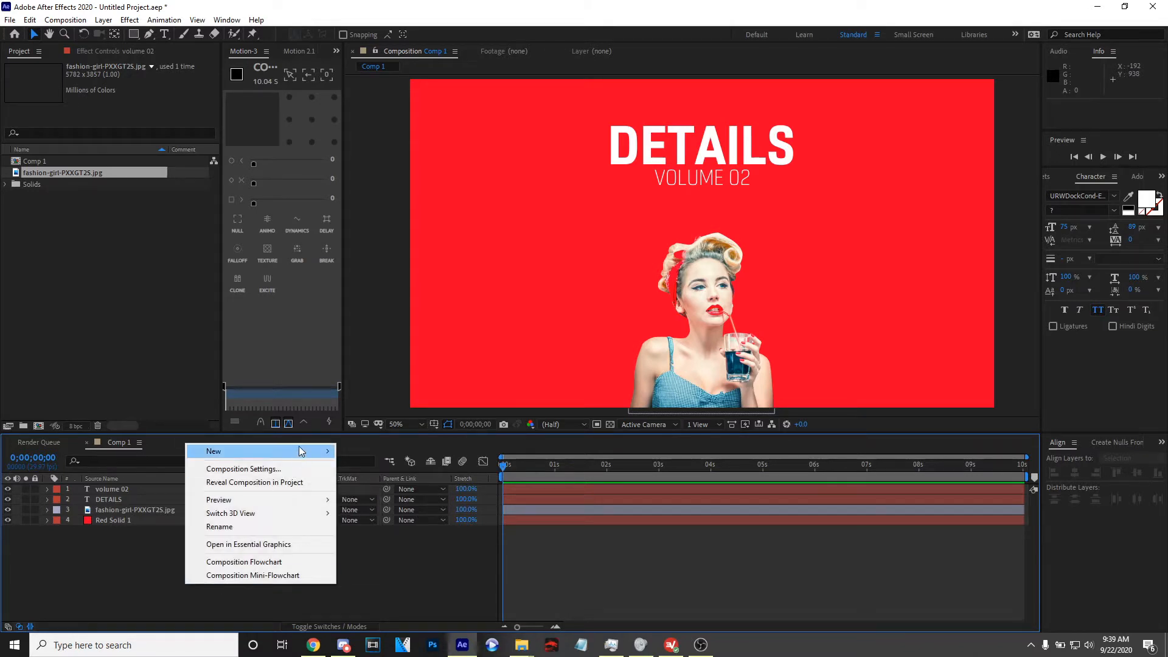
{"action": "mouse_move", "coordinate": [297, 459]}
{"action": "left_click", "coordinate": [396, 484]}
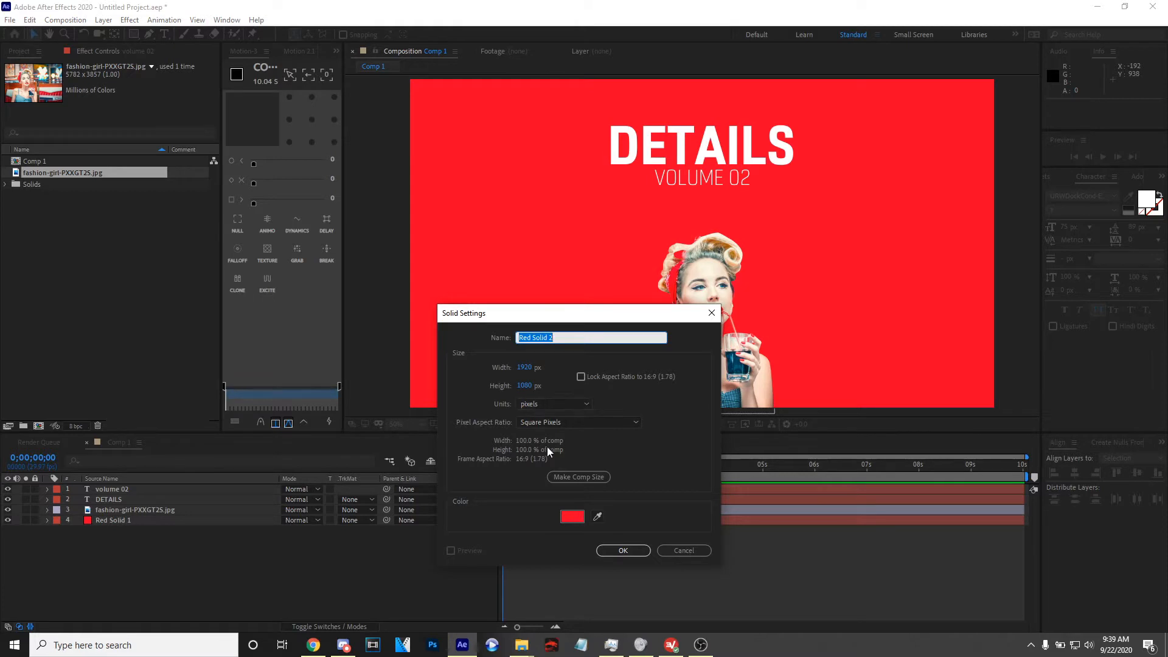
{"action": "left_click", "coordinate": [572, 516]}
{"action": "type", "text": "ffffff"}
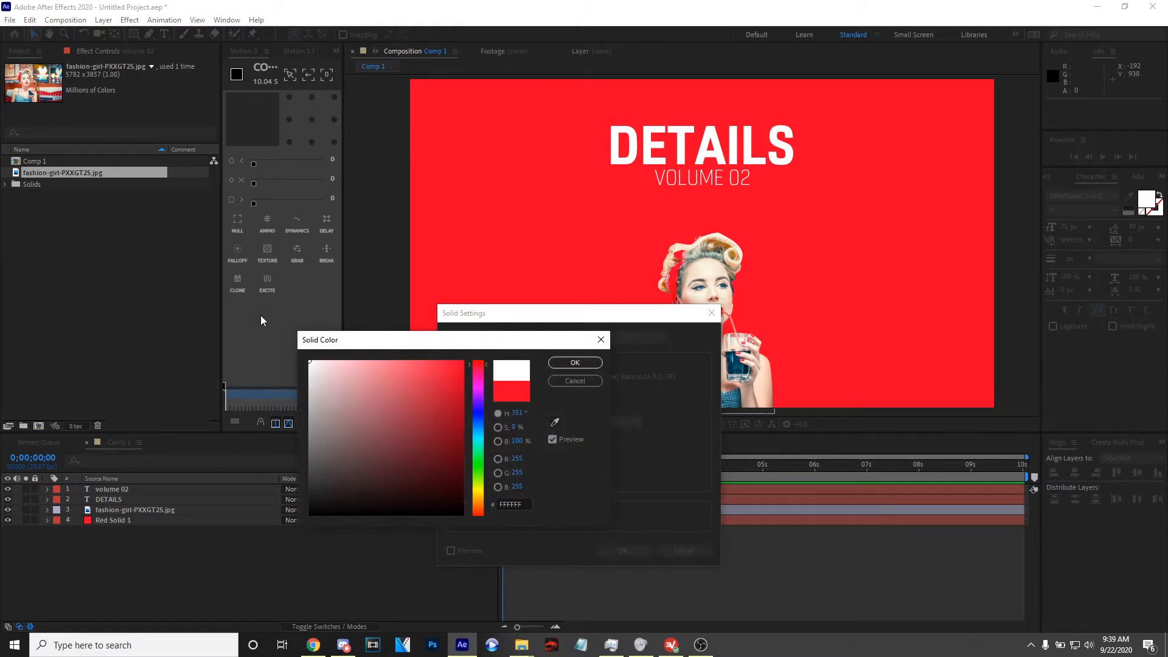
{"action": "left_click", "coordinate": [557, 364]}
{"action": "left_click", "coordinate": [624, 551]}
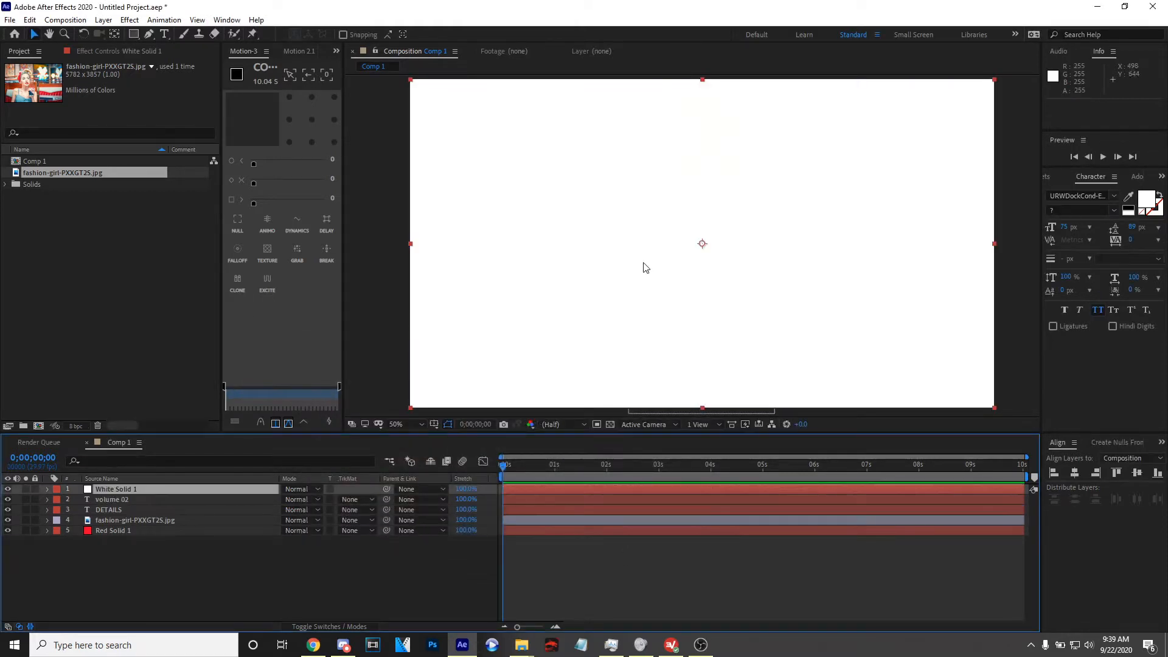
Apply the Venetian Blinds effect to the white solid with 75% transition completion, a 17° direction and a width of 42
{"action": "left_click", "coordinate": [1161, 176]}
{"action": "left_click", "coordinate": [1088, 191]}
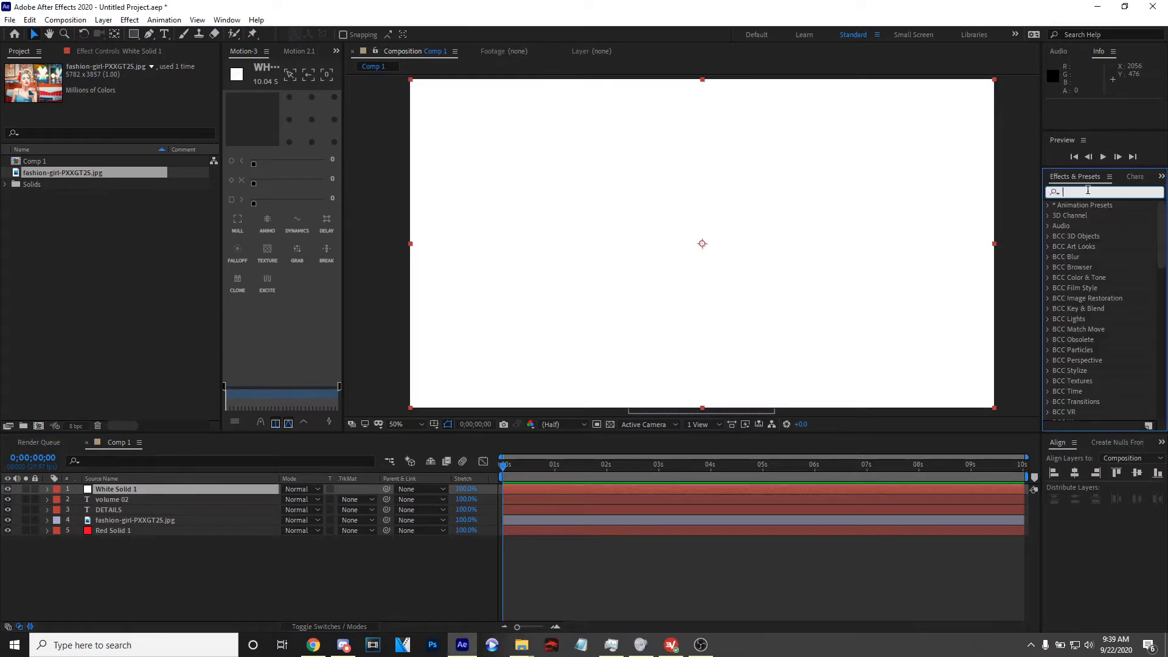
{"action": "type", "text": "vene"}
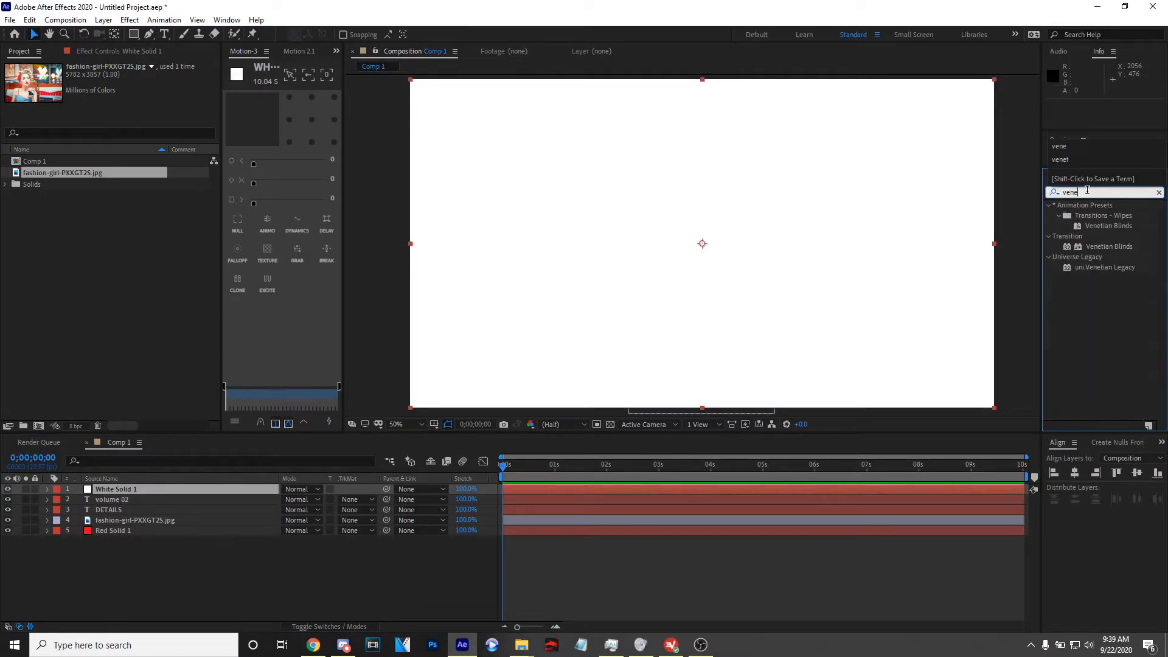
{"action": "double_click", "coordinate": [1103, 247]}
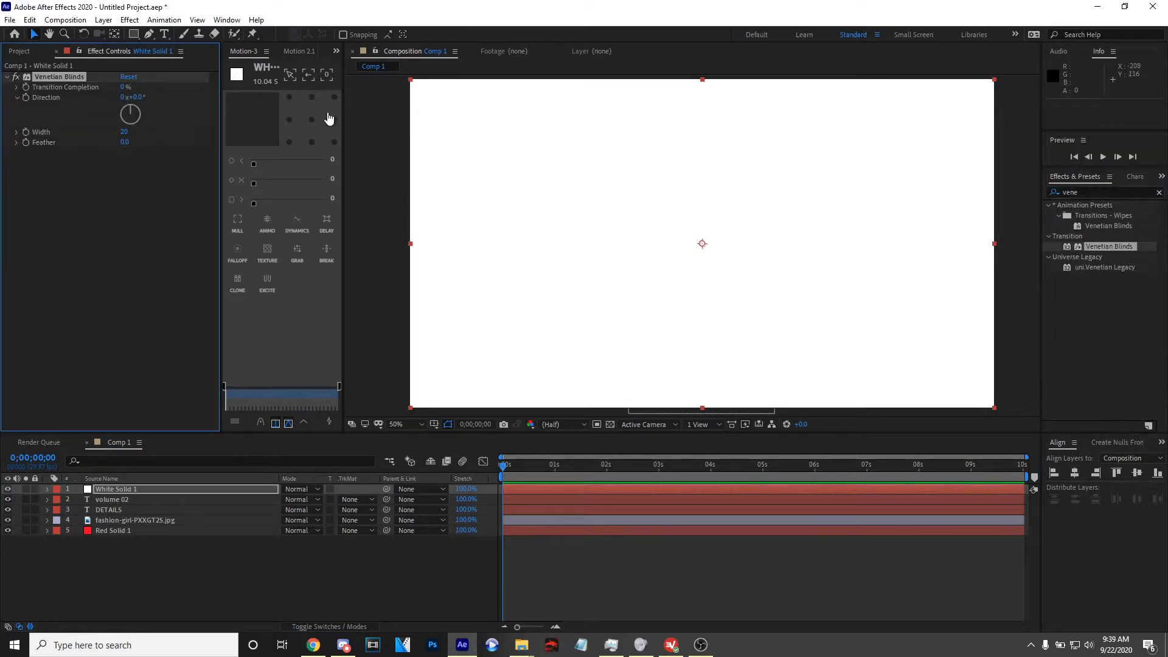
{"action": "left_click_drag", "start_coordinate": [126, 87], "coordinate": [149, 87]}
{"action": "left_click_drag", "start_coordinate": [125, 132], "coordinate": [144, 87]}
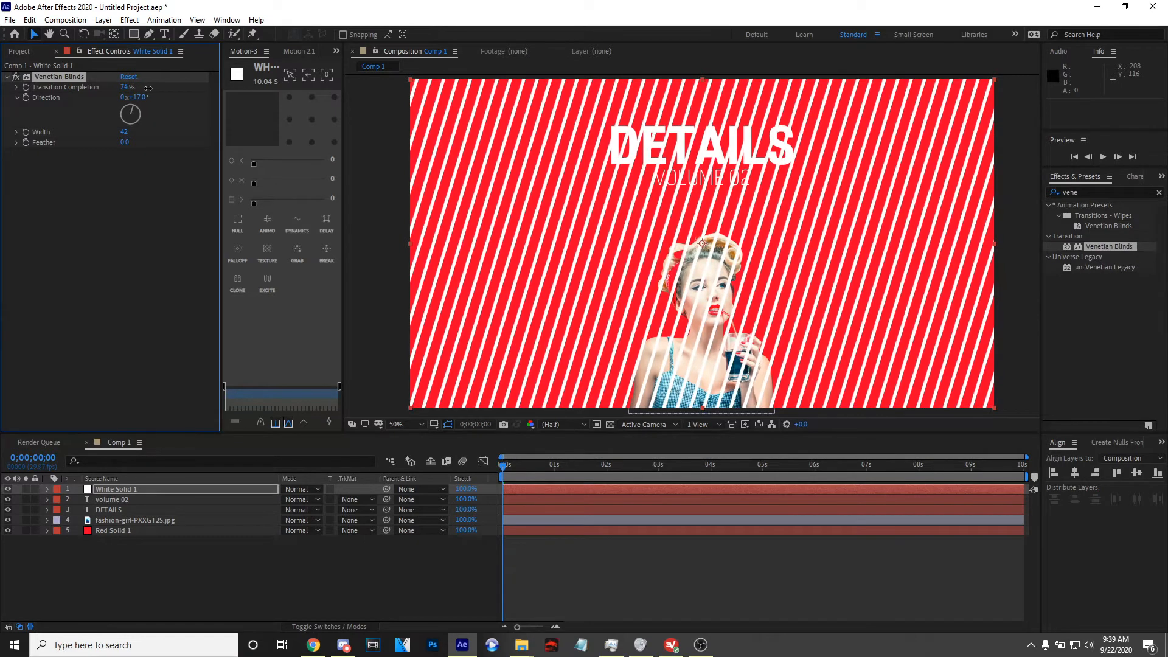
Pre-compose the striped white solid, moving all attributes into the new composition
{"action": "right_click", "coordinate": [216, 491]}
{"action": "left_click", "coordinate": [273, 422]}
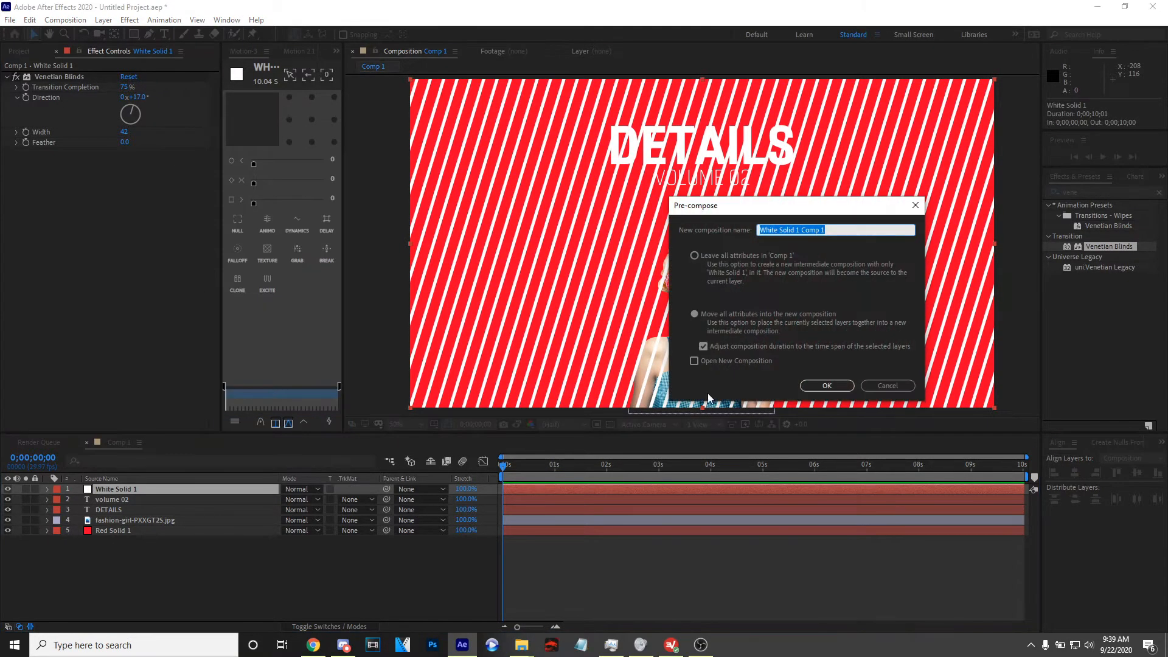
{"action": "left_click", "coordinate": [820, 386]}
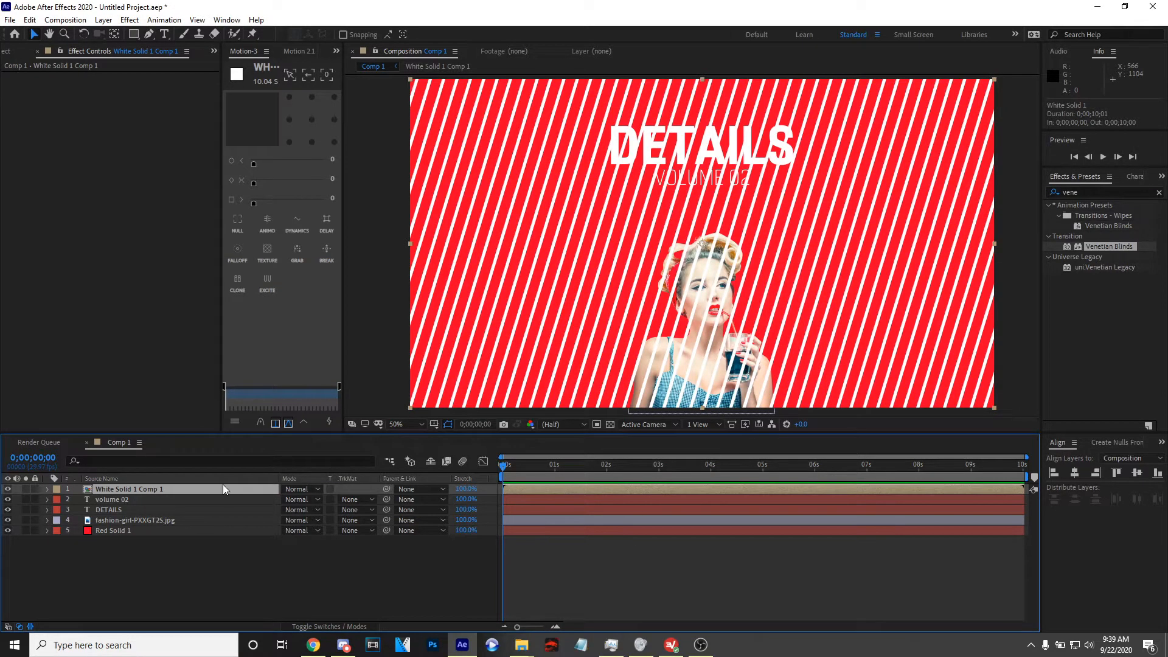
Add a starting Position keyframe at 960, 540 to the striped pre-comp layer at time zero
{"action": "key", "text": "s"}
{"action": "left_click_drag", "start_coordinate": [302, 499], "coordinate": [311, 497]}
{"action": "key", "text": "p"}
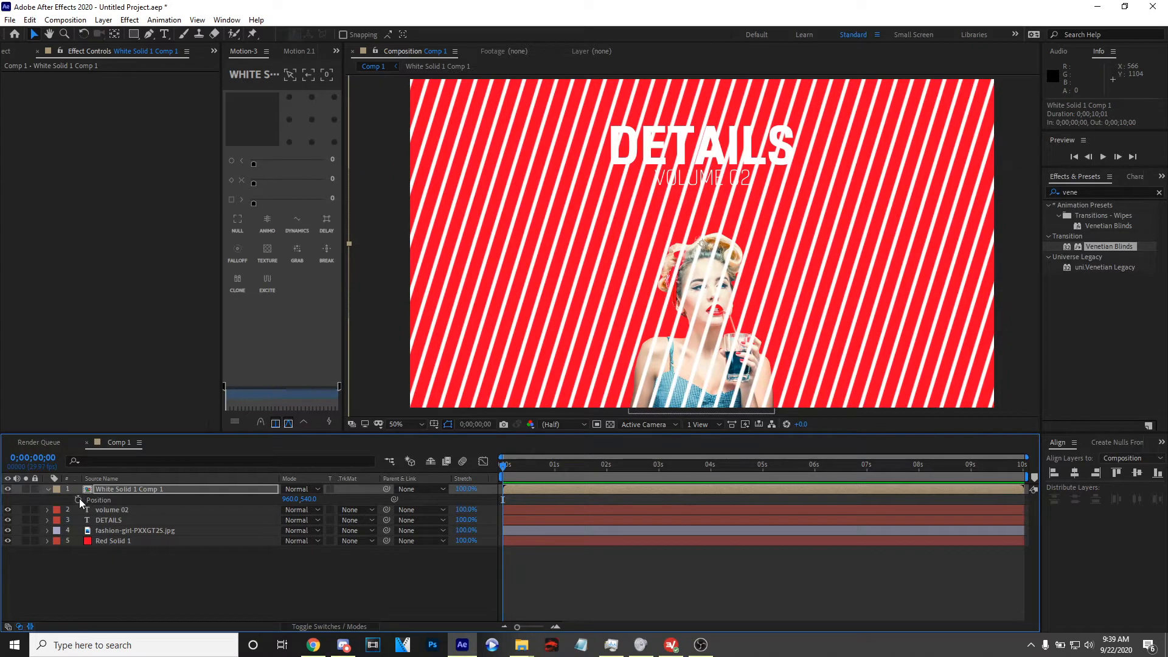
{"action": "left_click", "coordinate": [79, 498]}
Shorten the work area to end at 0;00;02;12 and trim the composition to it
{"action": "key", "text": "space"}
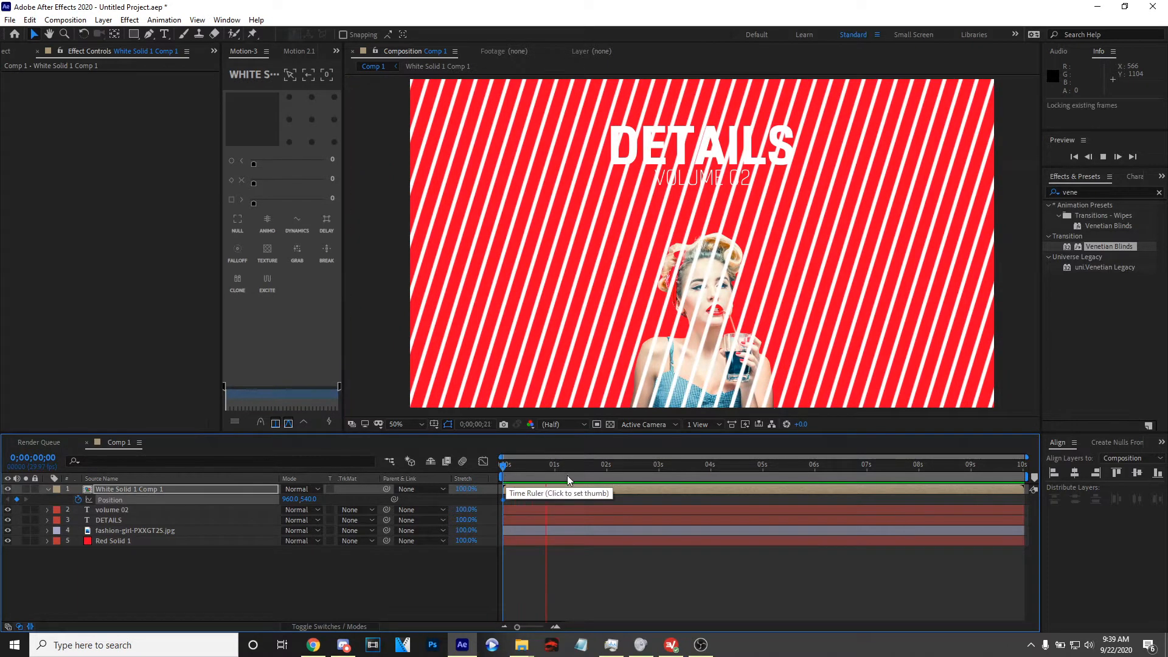
{"action": "key", "text": "space"}
{"action": "left_click_drag", "start_coordinate": [1032, 477], "coordinate": [631, 477]}
{"action": "right_click", "coordinate": [615, 477]}
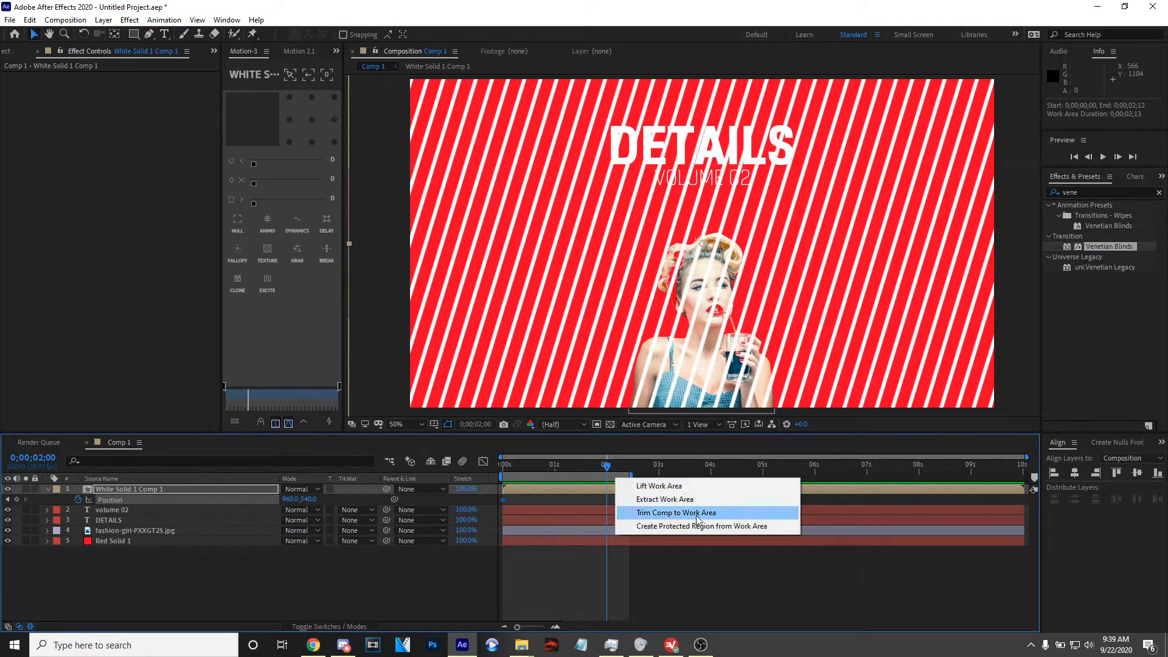
{"action": "left_click", "coordinate": [700, 514]}
Keyframe the striped pre-comp's Position at about 1173, 540 at 0;00;02;12 so the stripes slide horizontally
{"action": "key", "text": "Home"}
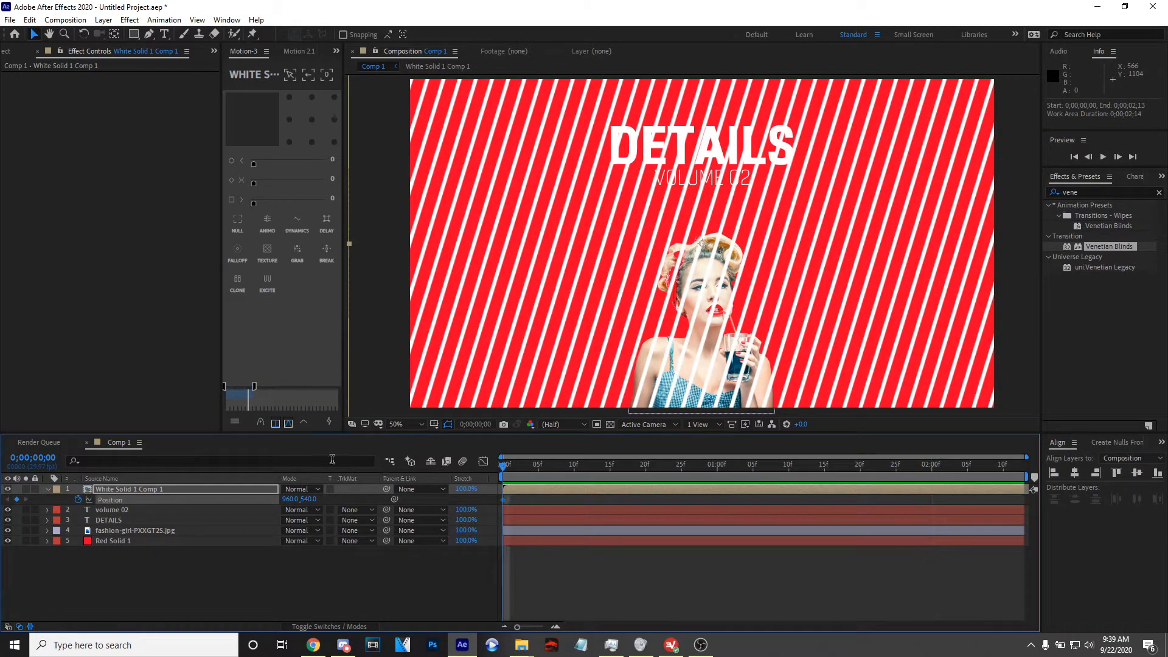
{"action": "left_click_drag", "start_coordinate": [686, 467], "coordinate": [1085, 502]}
{"action": "left_click_drag", "start_coordinate": [286, 504], "coordinate": [425, 503]}
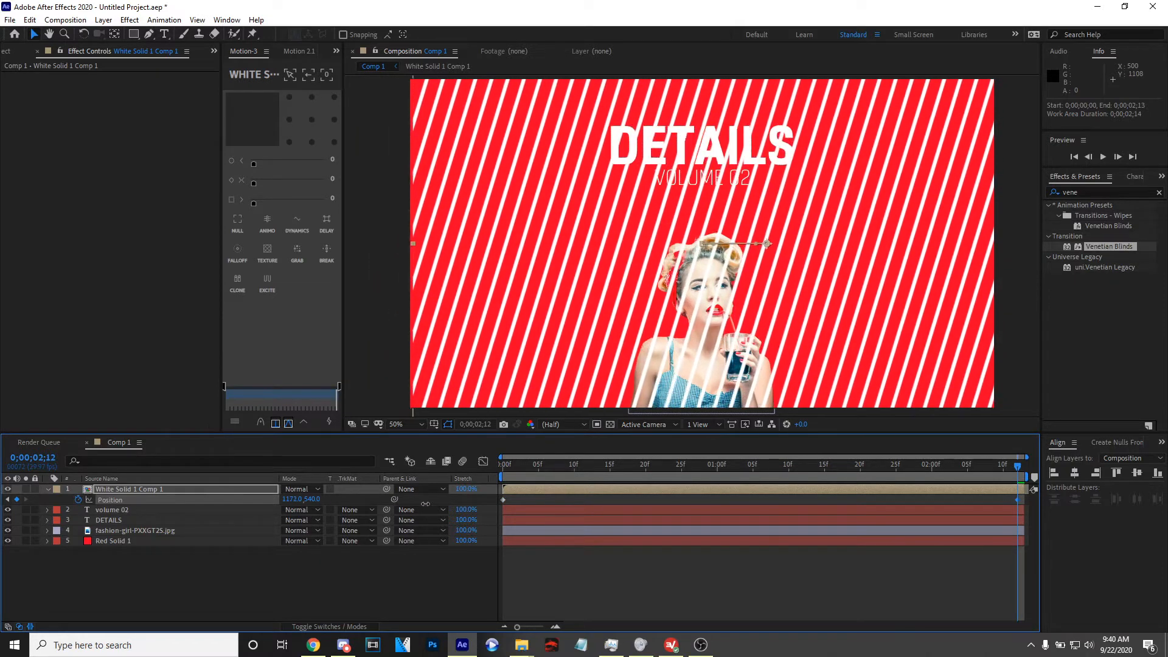
{"action": "left_click", "coordinate": [47, 489]}
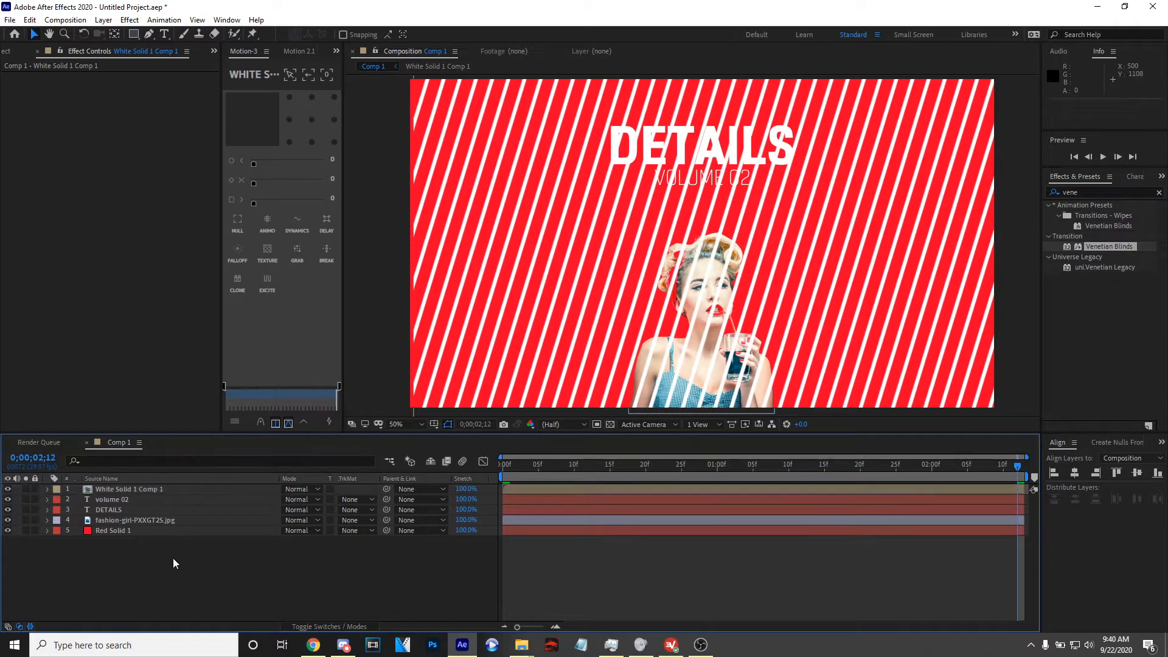
Draw a green rectangle shape about 310 x 68 px beside the VOLUME 02 text on a new shape layer
{"action": "key", "text": "h"}
{"action": "mouse_move", "coordinate": [597, 296]}
{"action": "left_mouse_down"}
{"action": "mouse_move", "coordinate": [621, 302]}
{"action": "mouse_move", "coordinate": [602, 315]}
{"action": "left_mouse_up"}
{"action": "key", "text": "v"}
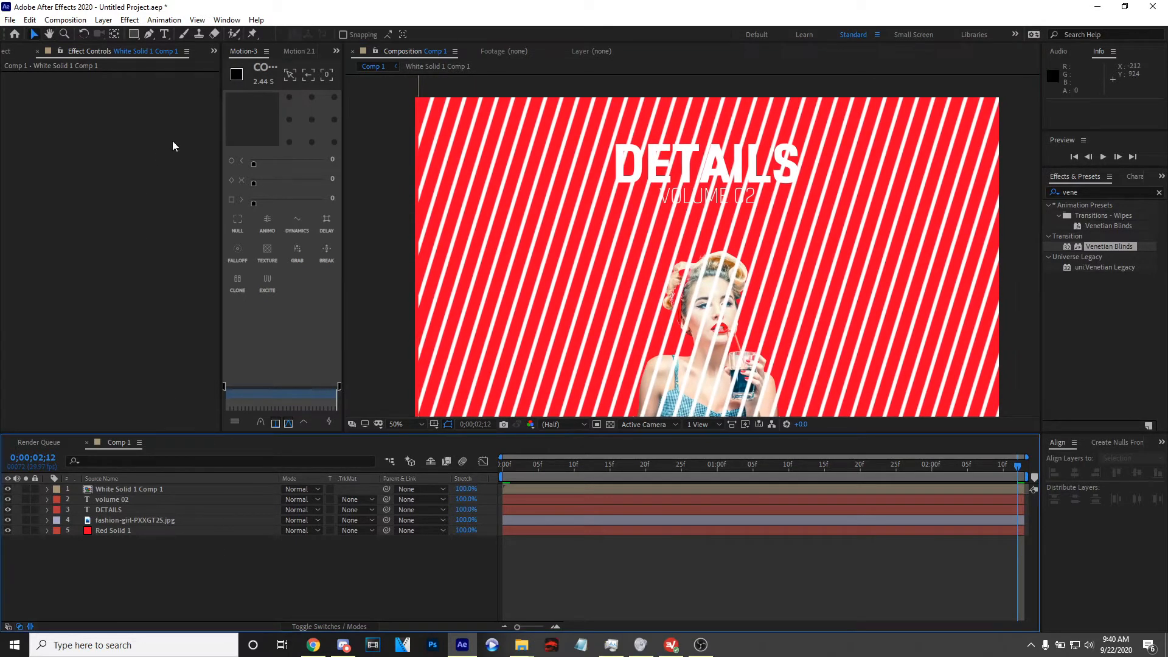
{"action": "left_click", "coordinate": [133, 34]}
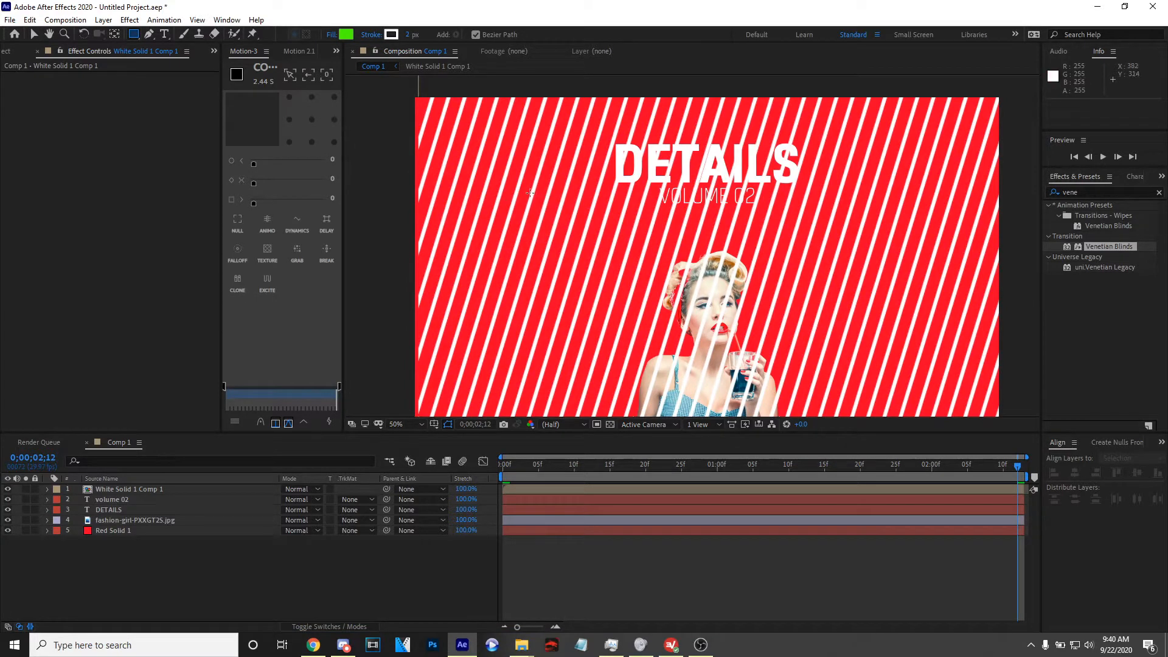
{"action": "left_click_drag", "start_coordinate": [526, 193], "coordinate": [621, 213]}
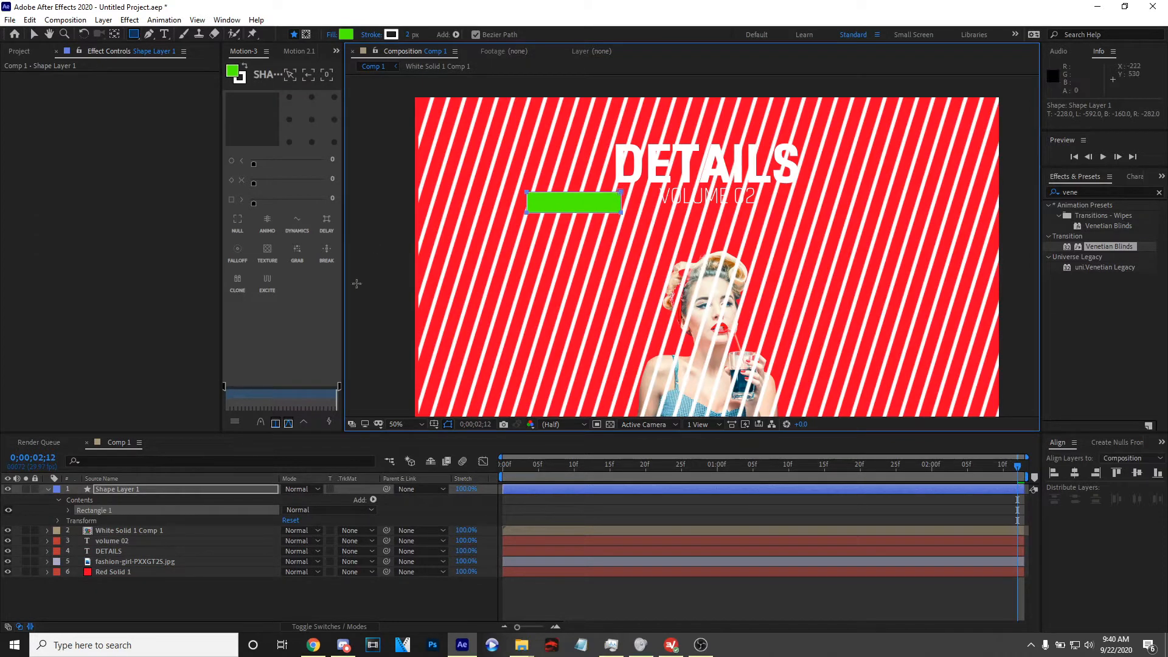
Set the green rectangle's stroke to None and collapse the shape layer's properties
{"action": "left_click", "coordinate": [371, 34]}
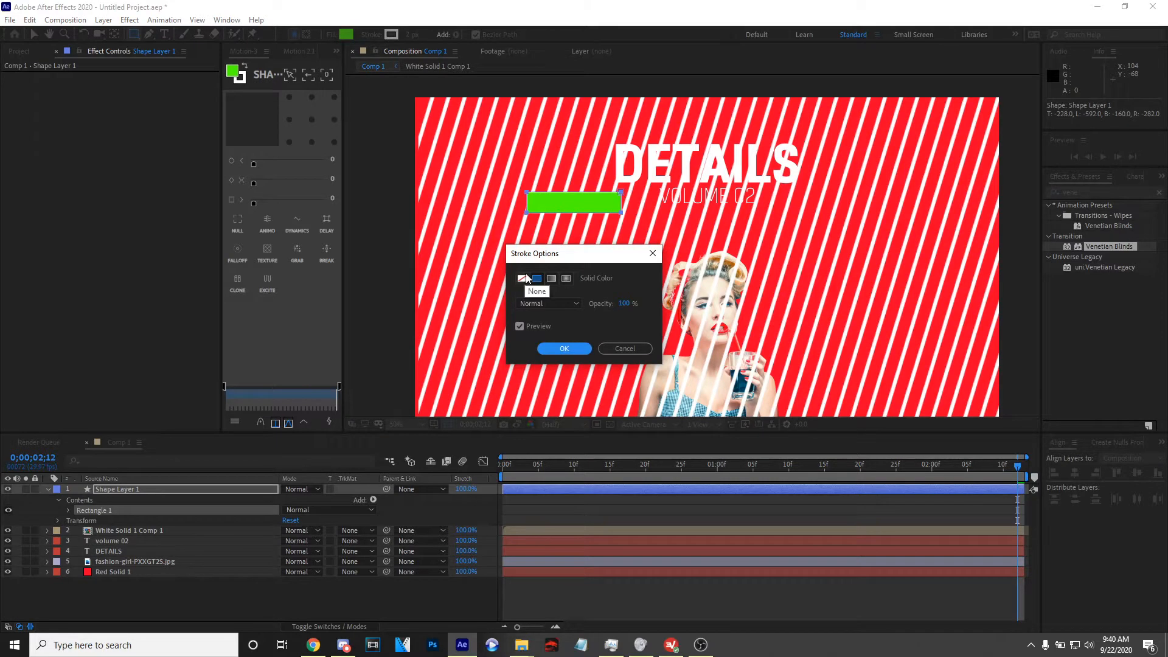
{"action": "left_click", "coordinate": [526, 278]}
{"action": "left_click", "coordinate": [555, 347]}
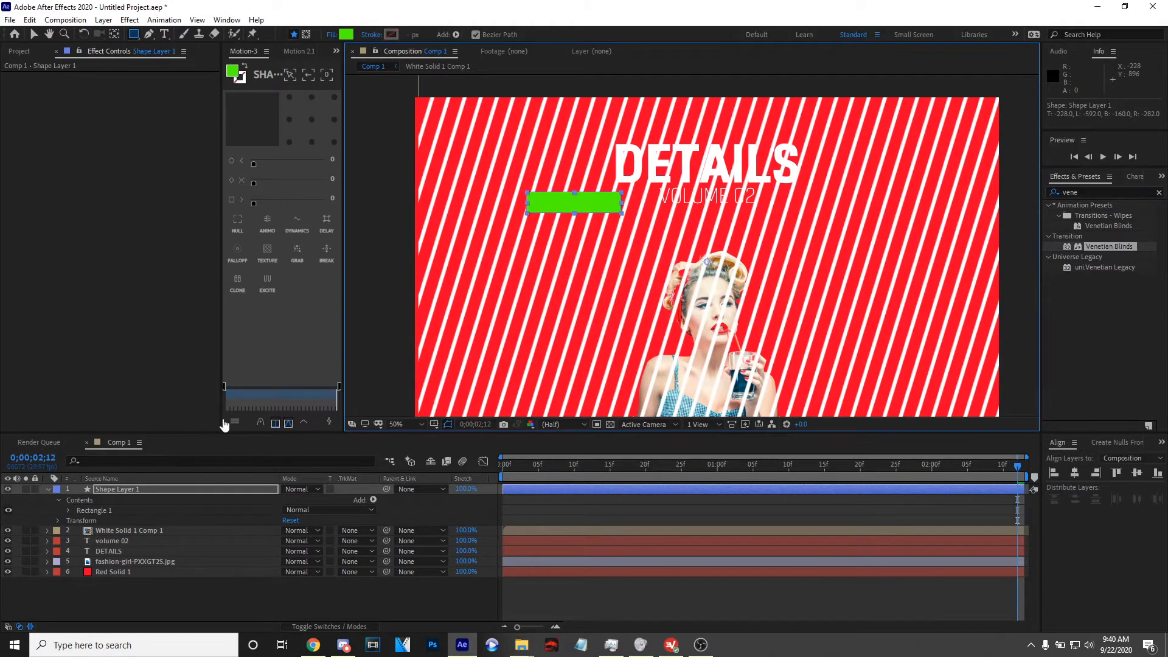
{"action": "left_click", "coordinate": [49, 490]}
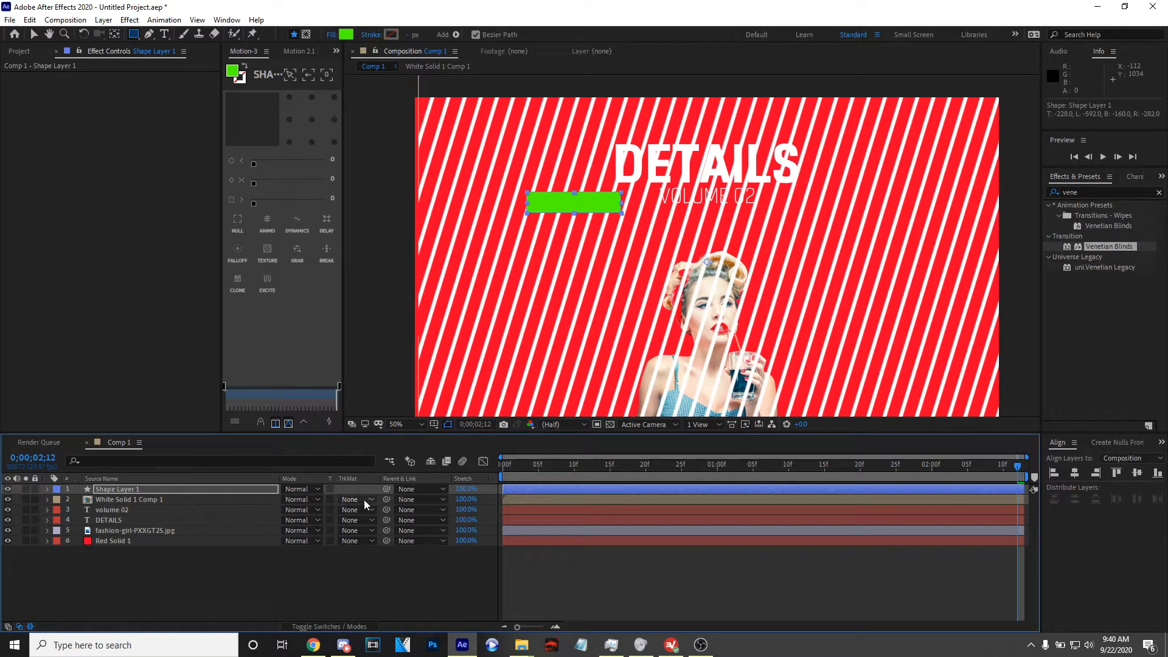
Set the striped pre-comp's track matte to Alpha Matte "Shape Layer 1"
{"action": "left_click", "coordinate": [188, 501]}
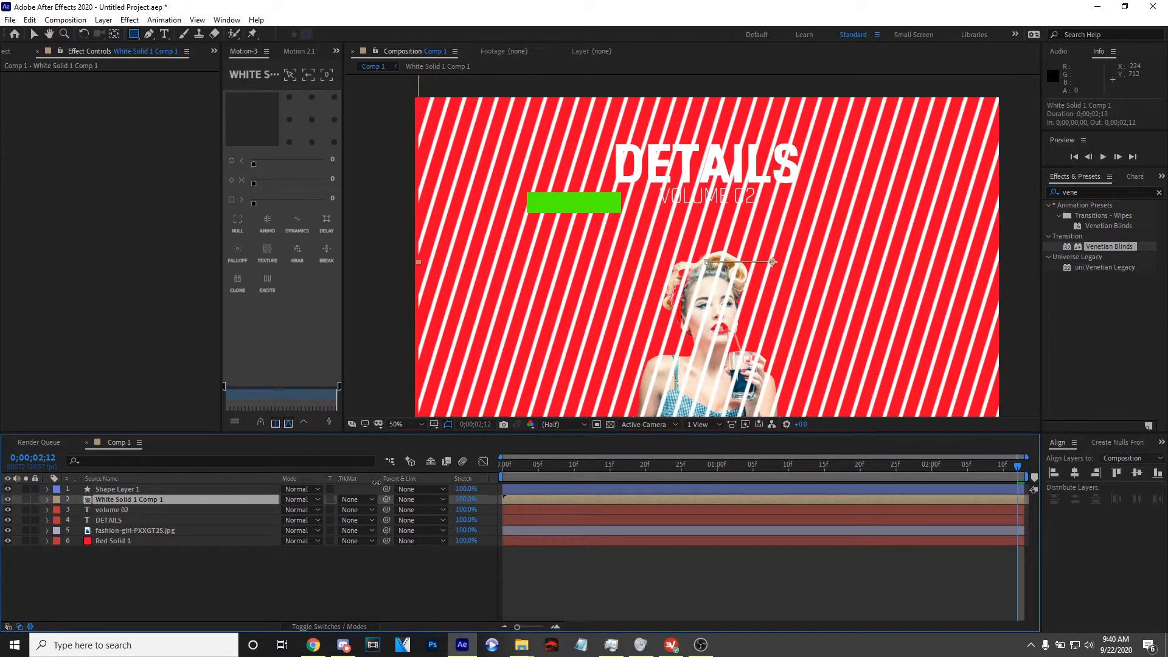
{"action": "left_click", "coordinate": [372, 502]}
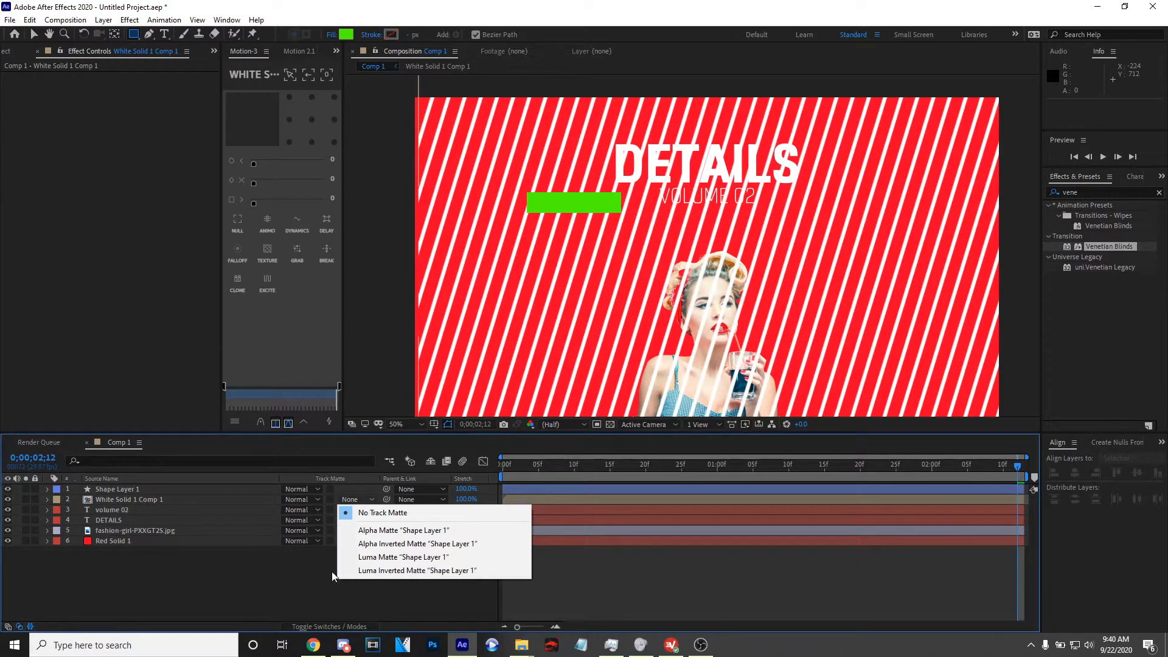
{"action": "key", "text": "Escape"}
{"action": "left_click", "coordinate": [330, 626]}
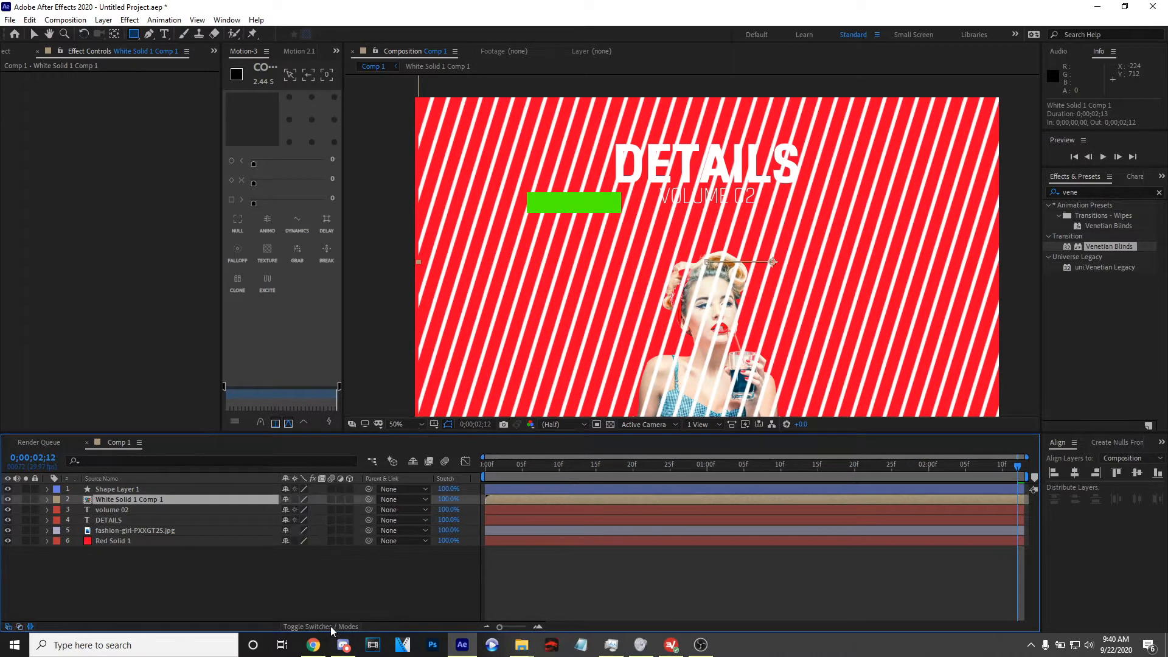
{"action": "left_click", "coordinate": [331, 626]}
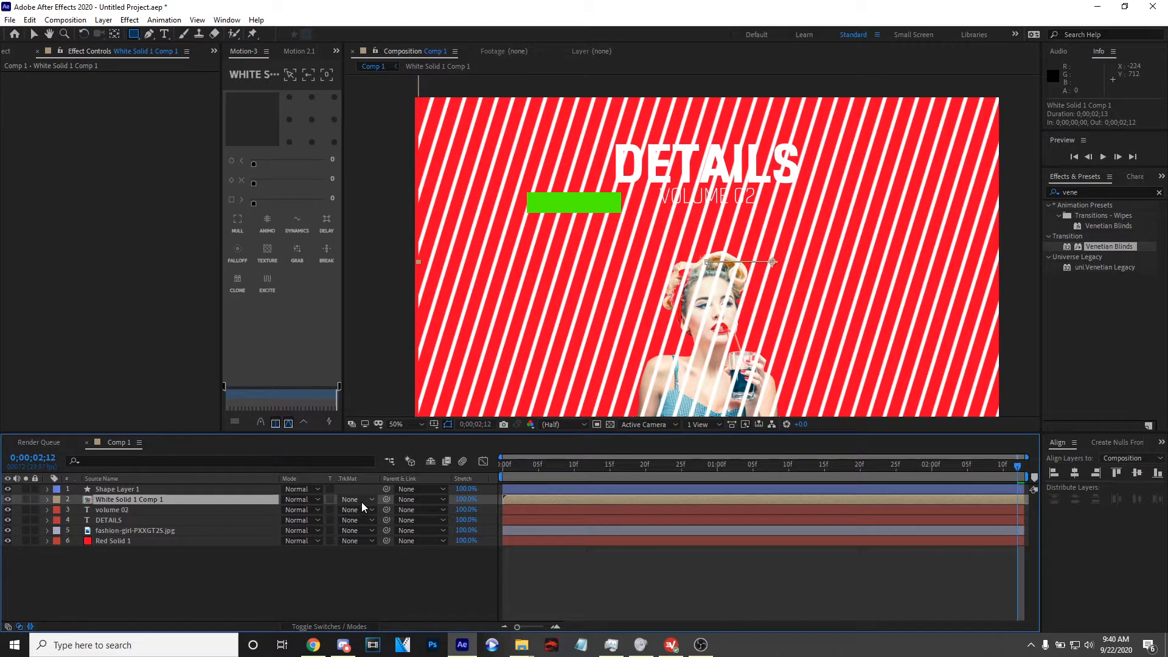
{"action": "left_click", "coordinate": [361, 503]}
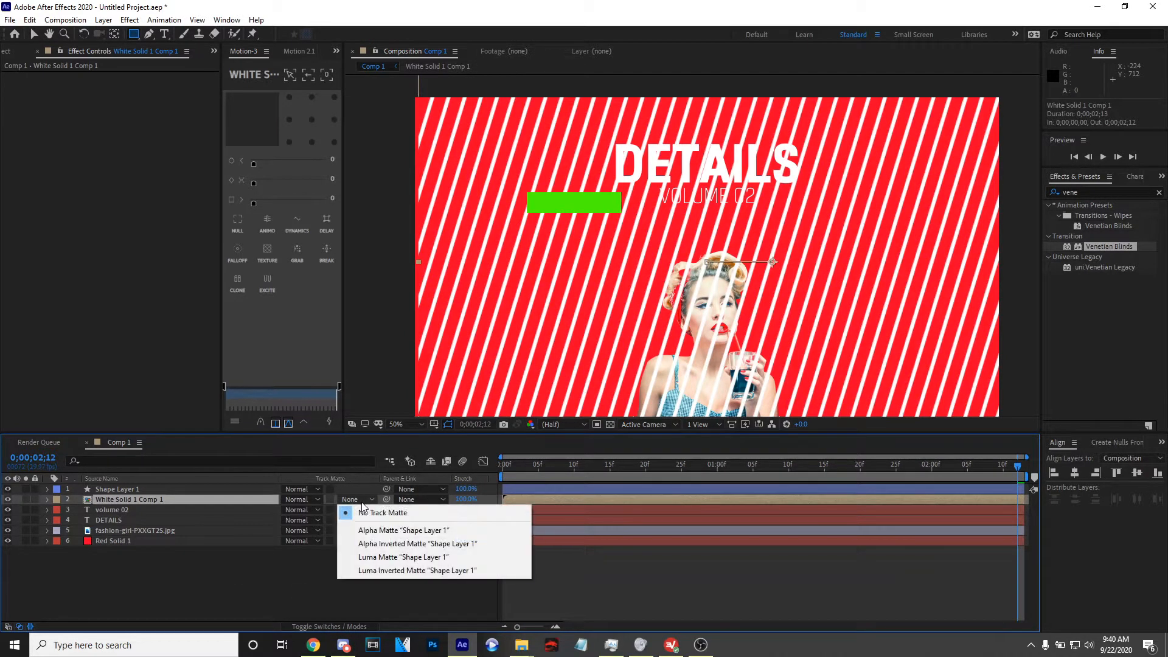
{"action": "left_click", "coordinate": [389, 532]}
Play and scrub through the composition to check the stripes moving inside the rectangular matte
{"action": "key", "text": "space"}
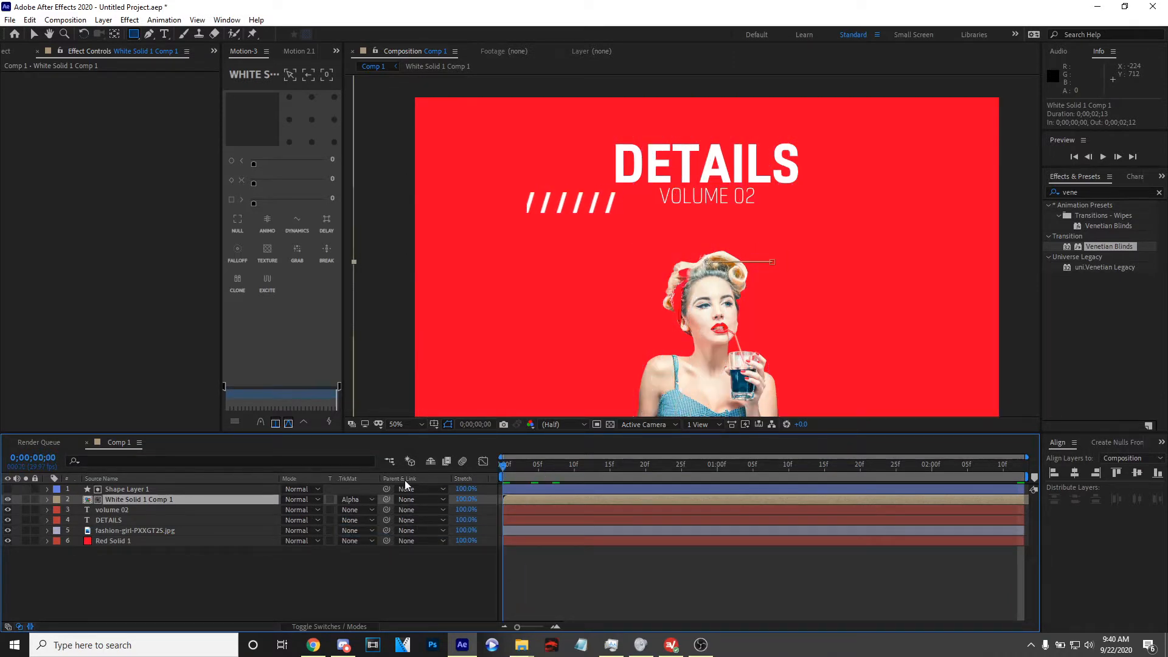
{"action": "key", "text": "space"}
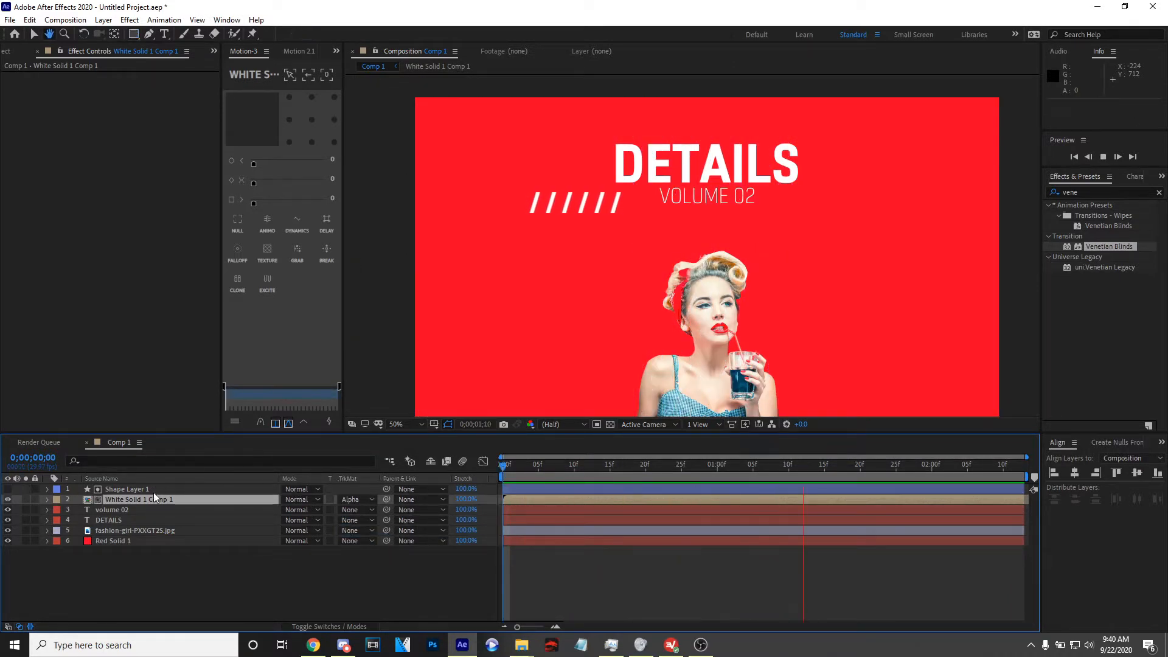
{"action": "left_click", "coordinate": [141, 501]}
{"action": "left_click", "coordinate": [603, 465]}
{"action": "left_click_drag", "start_coordinate": [611, 463], "coordinate": [772, 465]}
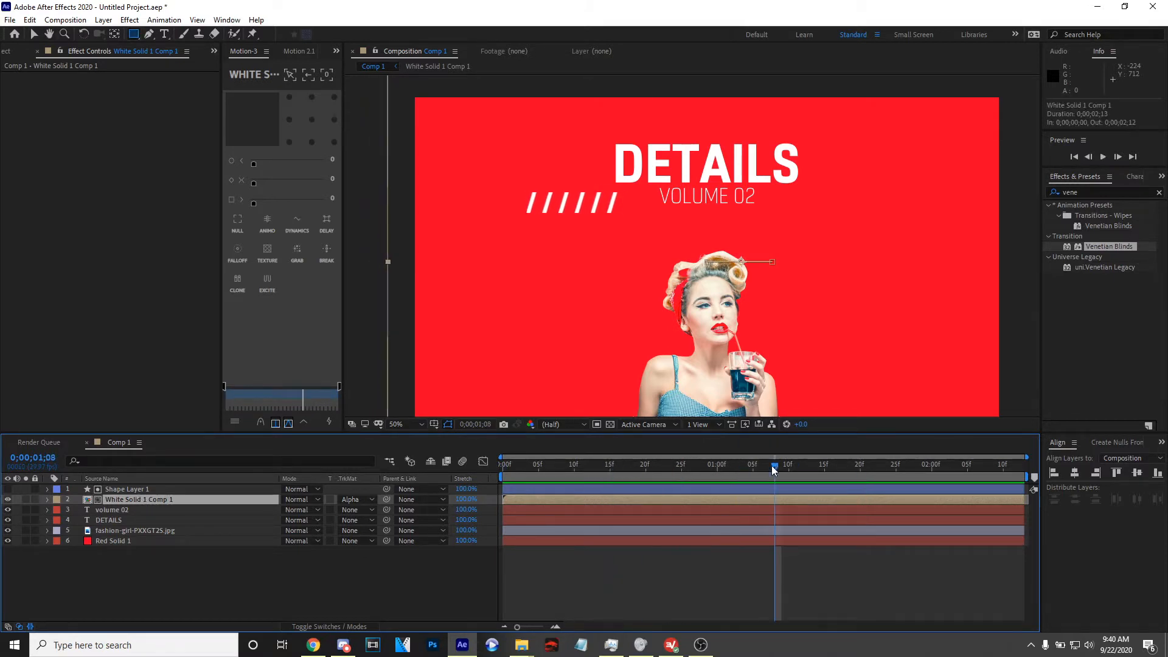
Lower the Venetian Blinds transition completion to 31% on the solid inside the striped pre-comp and return to Comp 1
{"action": "left_click", "coordinate": [167, 490]}
{"action": "double_click", "coordinate": [154, 499]}
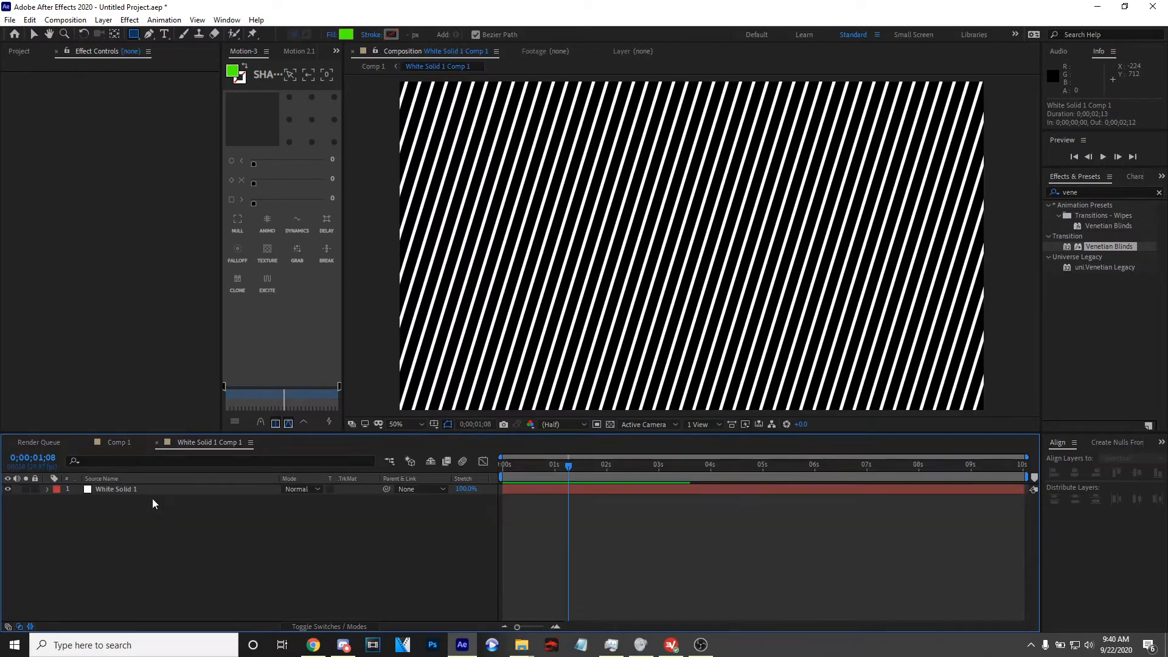
{"action": "left_click", "coordinate": [119, 489]}
{"action": "left_click_drag", "start_coordinate": [129, 91], "coordinate": [101, 89]}
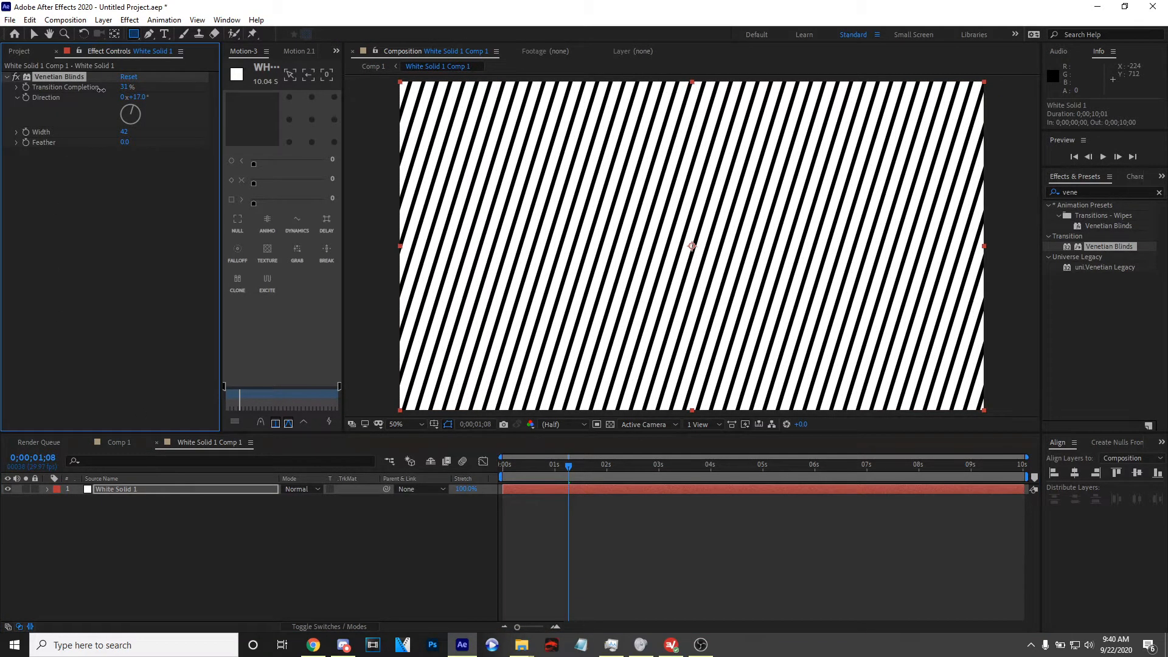
{"action": "left_click", "coordinate": [117, 442]}
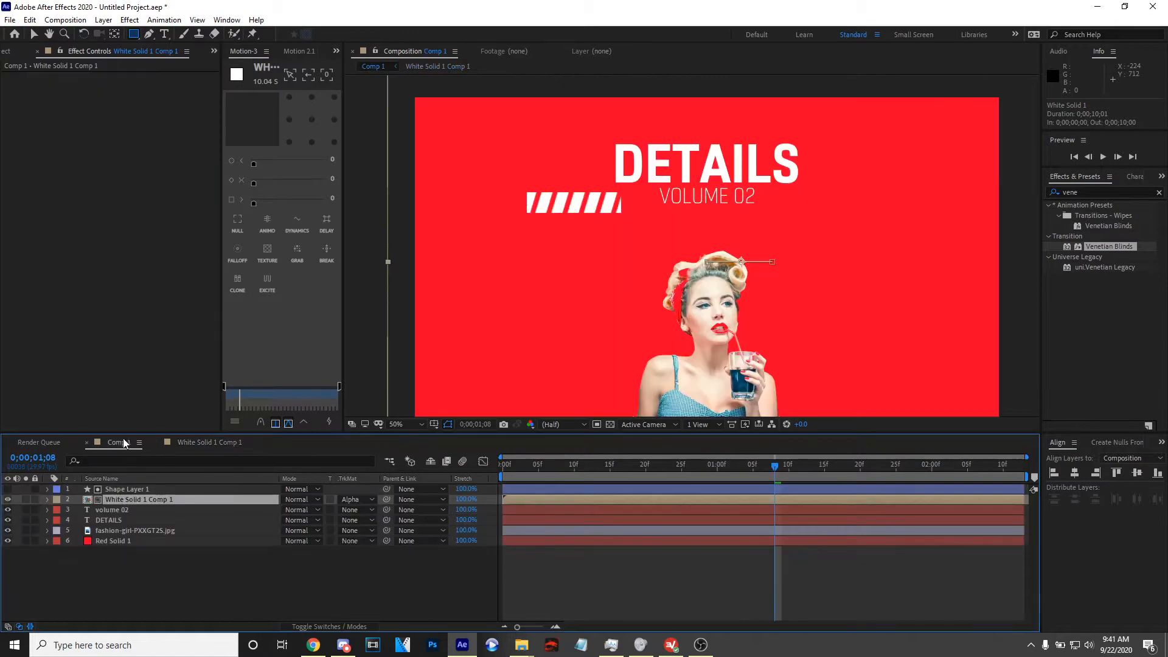
Set the Venetian Blinds direction to 40° inside the striped pre-comp and preview the stripe animation in Comp 1
{"action": "double_click", "coordinate": [137, 499]}
{"action": "left_click_drag", "start_coordinate": [131, 114], "coordinate": [144, 133]}
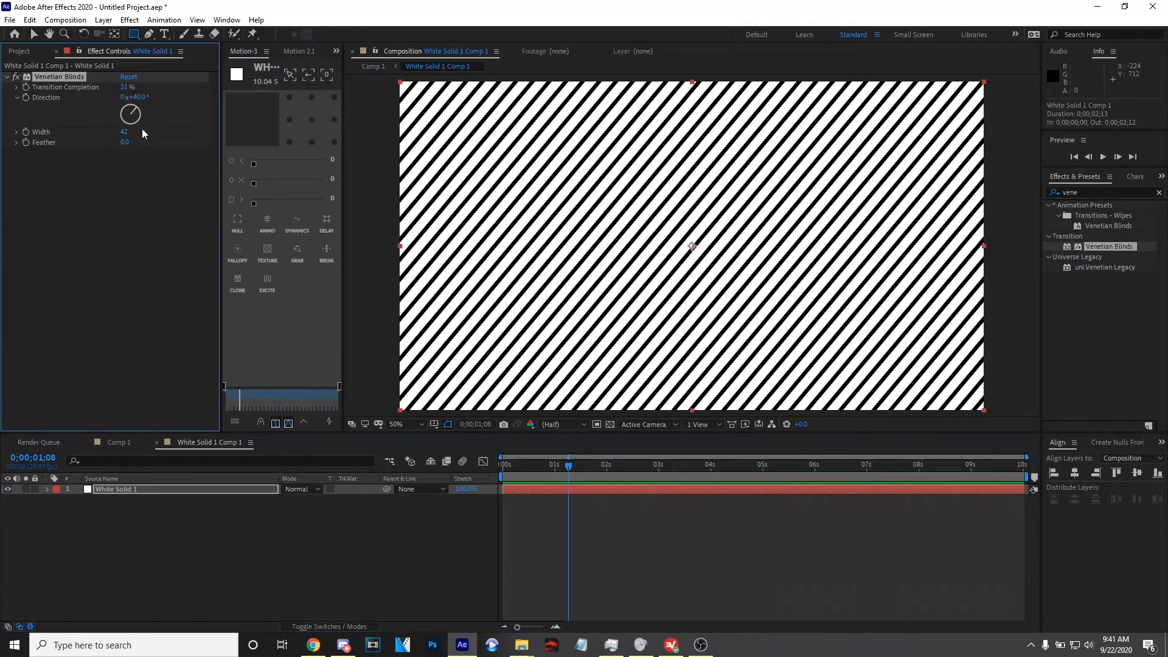
{"action": "left_click", "coordinate": [119, 442]}
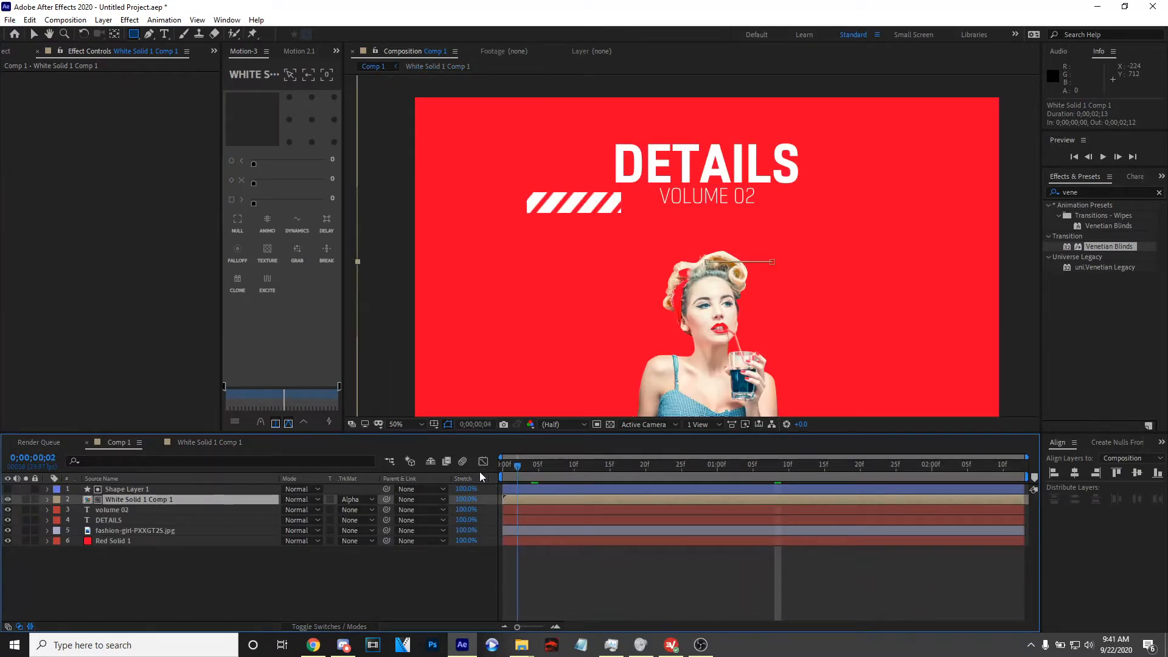
{"action": "key", "text": "space"}
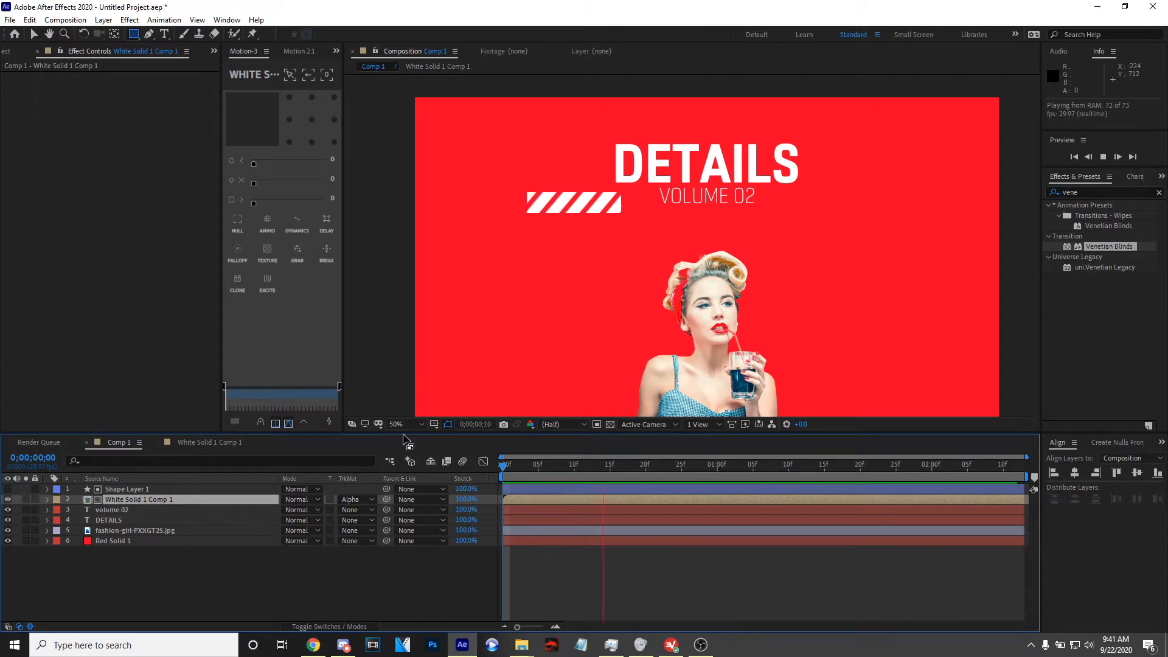
{"action": "key", "text": "space"}
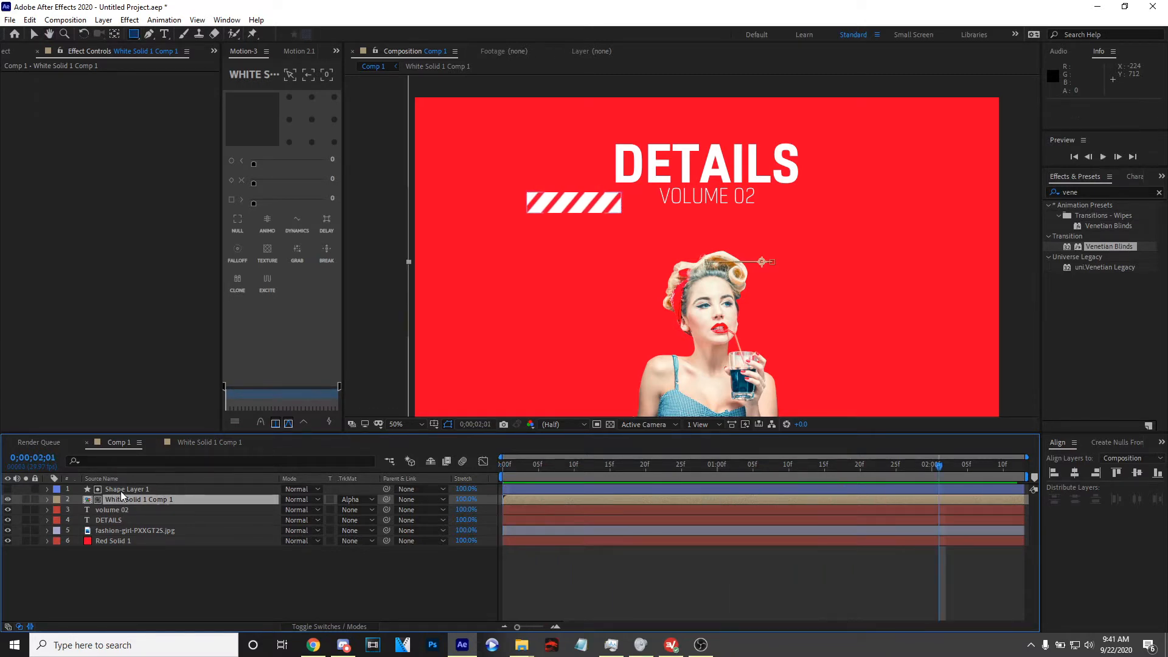
Duplicate Shape Layer 1 together with its matted striped pre-comp layer
{"action": "left_click", "coordinate": [121, 490], "text": "ctrl"}
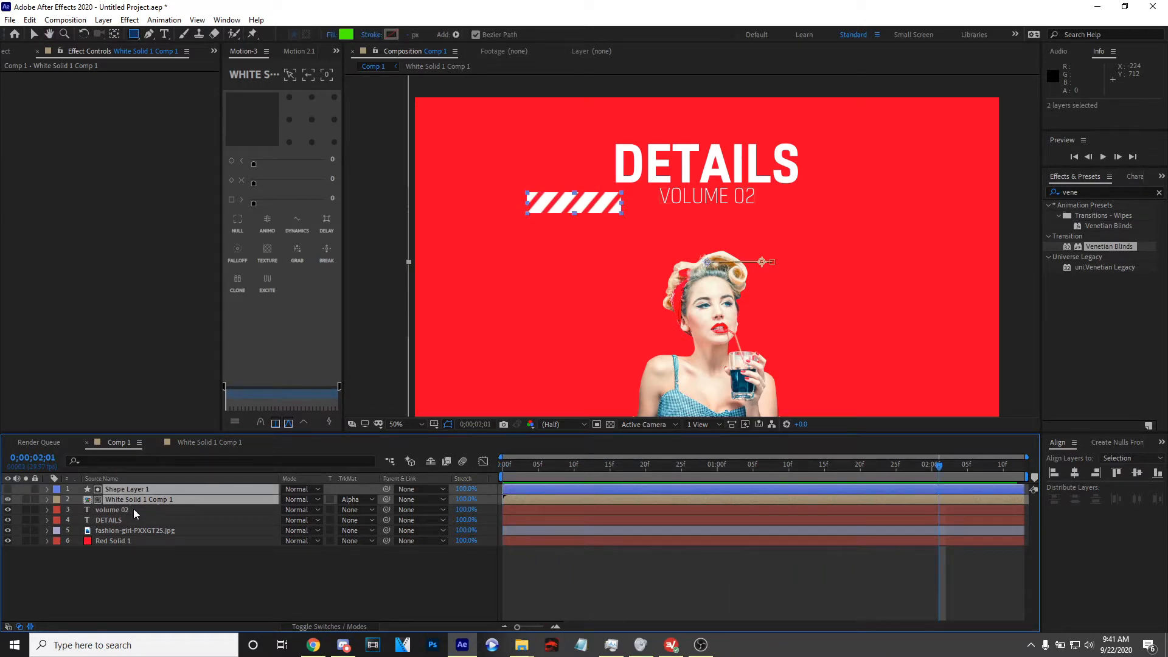
{"action": "key", "text": "ctrl+d"}
{"action": "left_click", "coordinate": [126, 589]}
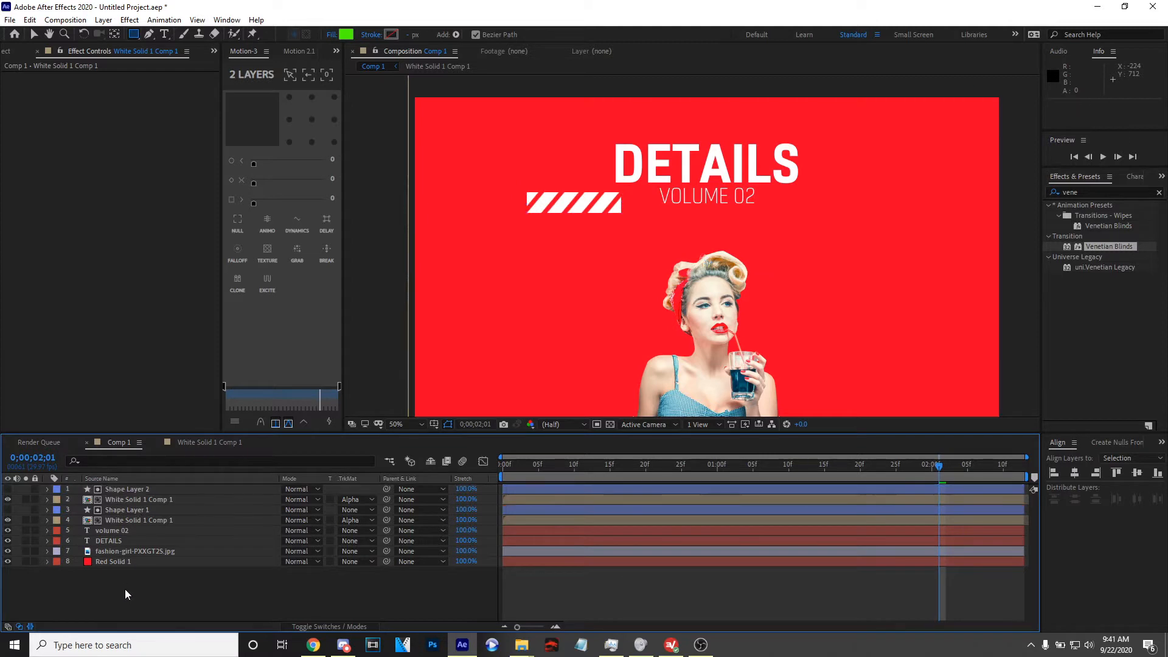
Reshape the duplicated matte rectangle into a taller, nearly square block directly below the original striped bar
{"action": "left_click", "coordinate": [133, 487]}
{"action": "key", "text": "v"}
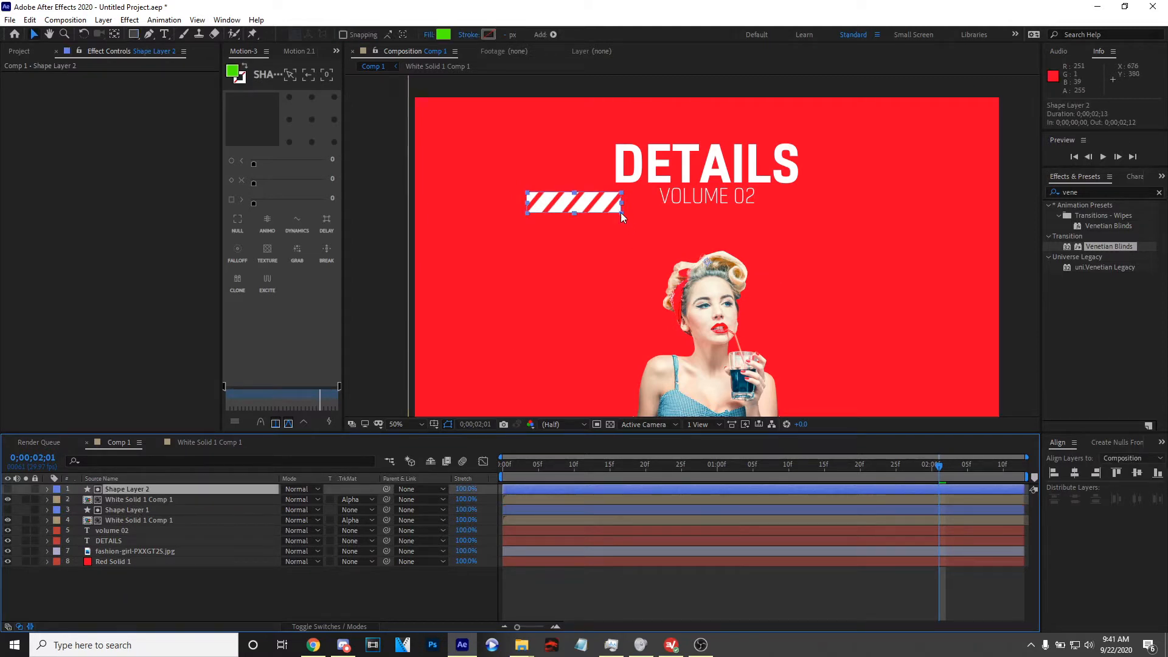
{"action": "left_click_drag", "start_coordinate": [621, 213], "coordinate": [619, 243]}
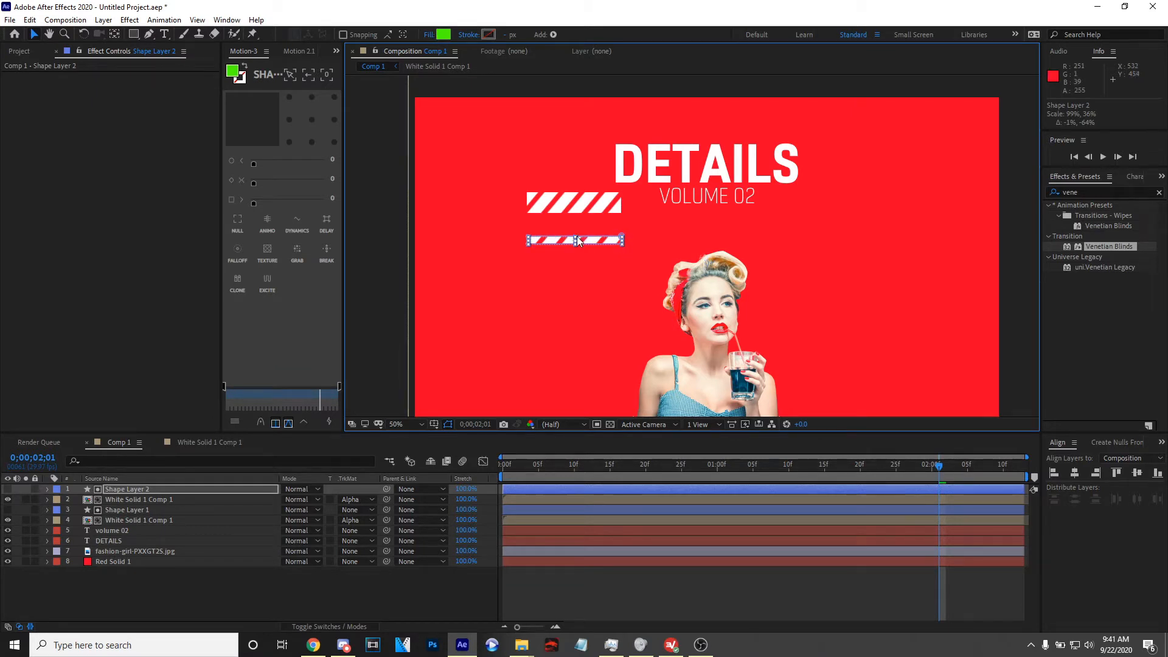
{"action": "left_click_drag", "start_coordinate": [576, 236], "coordinate": [575, 205]}
{"action": "left_click_drag", "start_coordinate": [572, 233], "coordinate": [572, 257]}
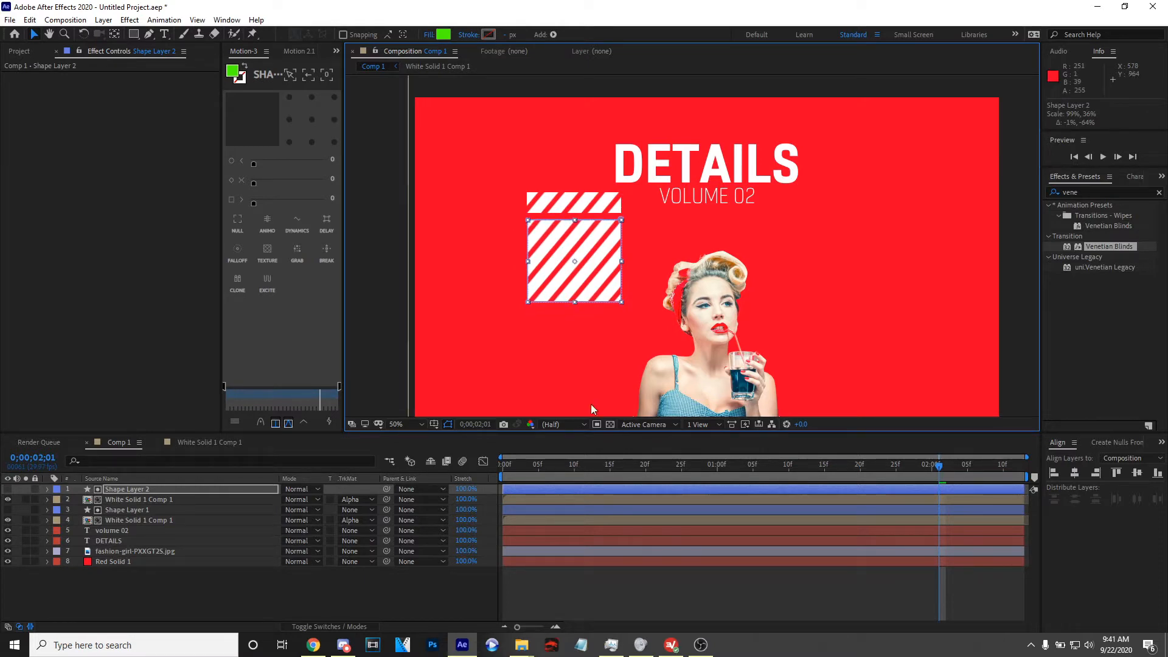
Preview the composition from the start to check both striped shapes in motion
{"action": "left_click_drag", "start_coordinate": [531, 467], "coordinate": [455, 457]}
{"action": "key", "text": "space"}
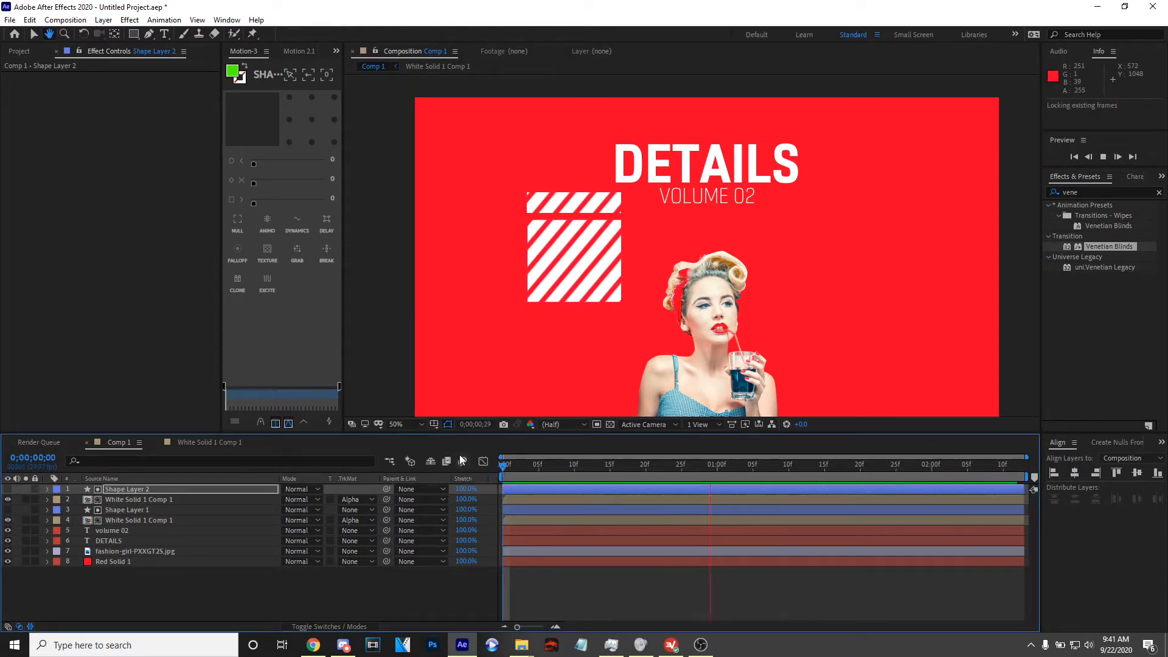
{"action": "key", "text": "space"}
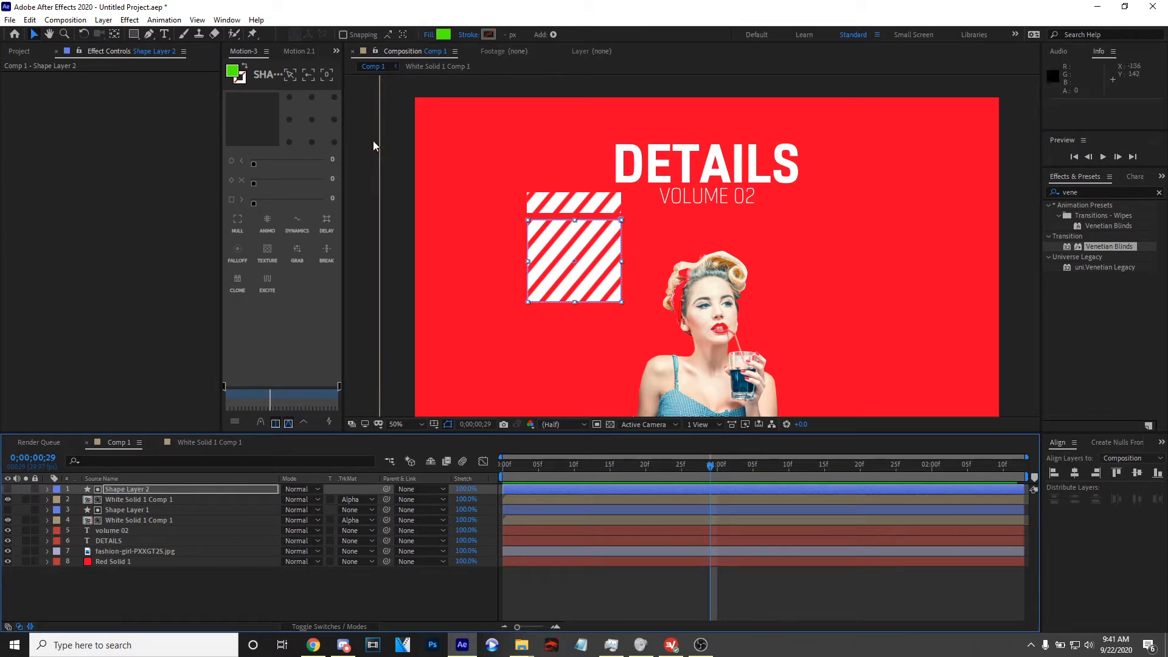
{"action": "left_click", "coordinate": [313, 130]}
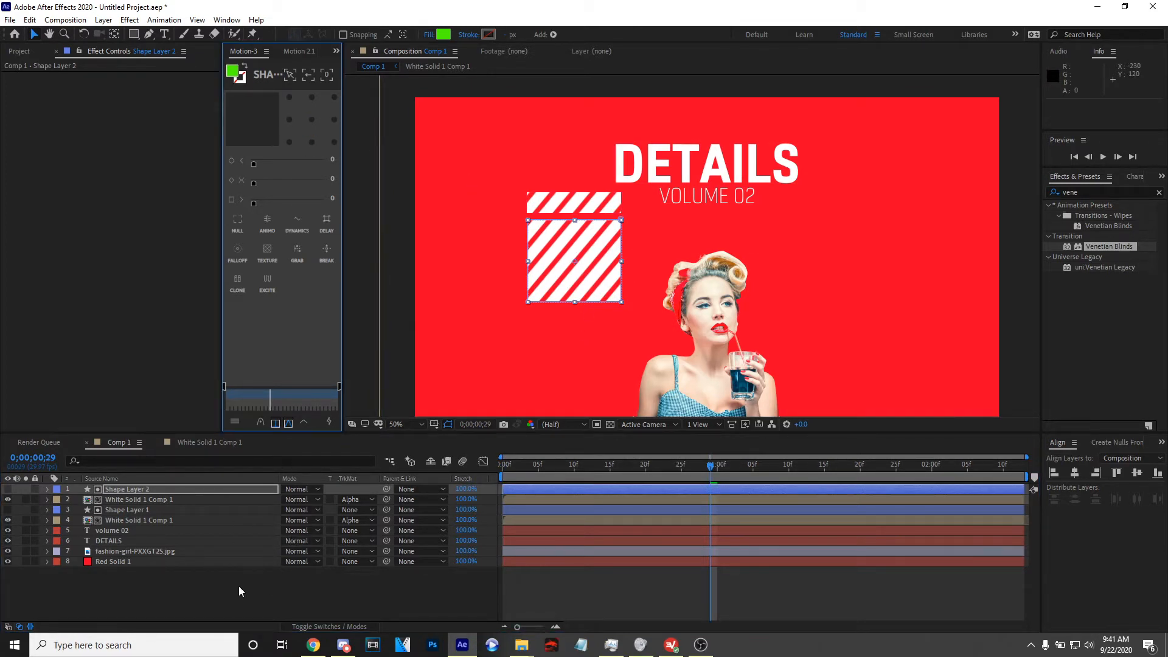
Play Comp 1 back from the start to compare the stripe motion in the two striped shapes
{"action": "left_click", "coordinate": [156, 480]}
{"action": "key", "text": "space"}
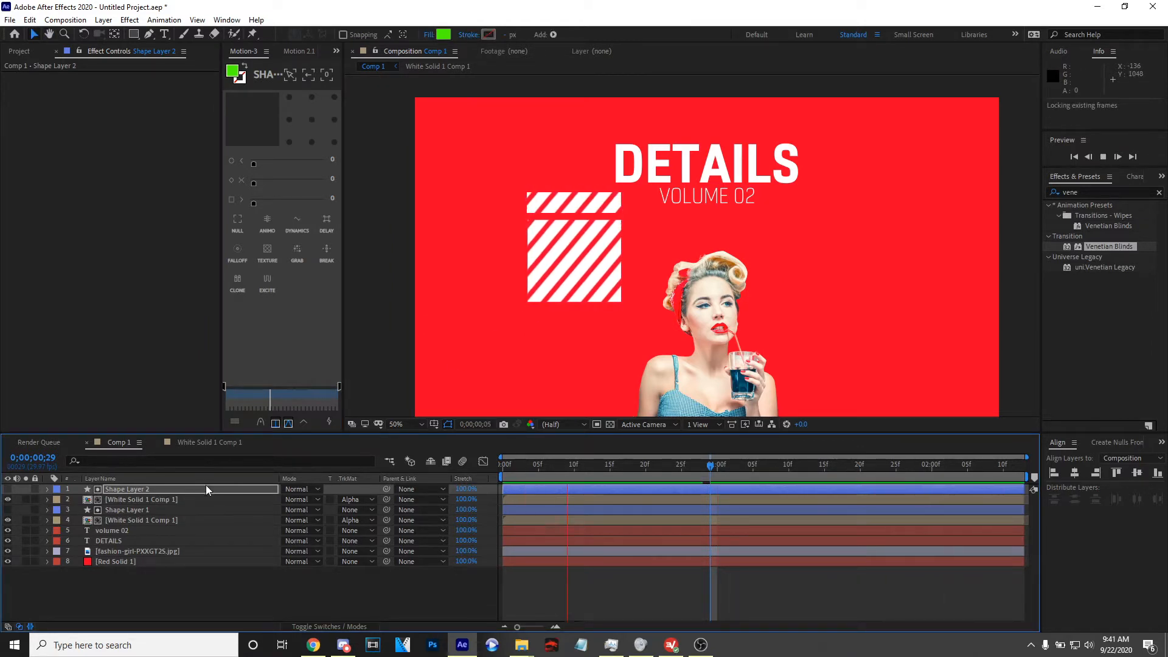
{"action": "key", "text": "space"}
{"action": "left_click", "coordinate": [245, 499]}
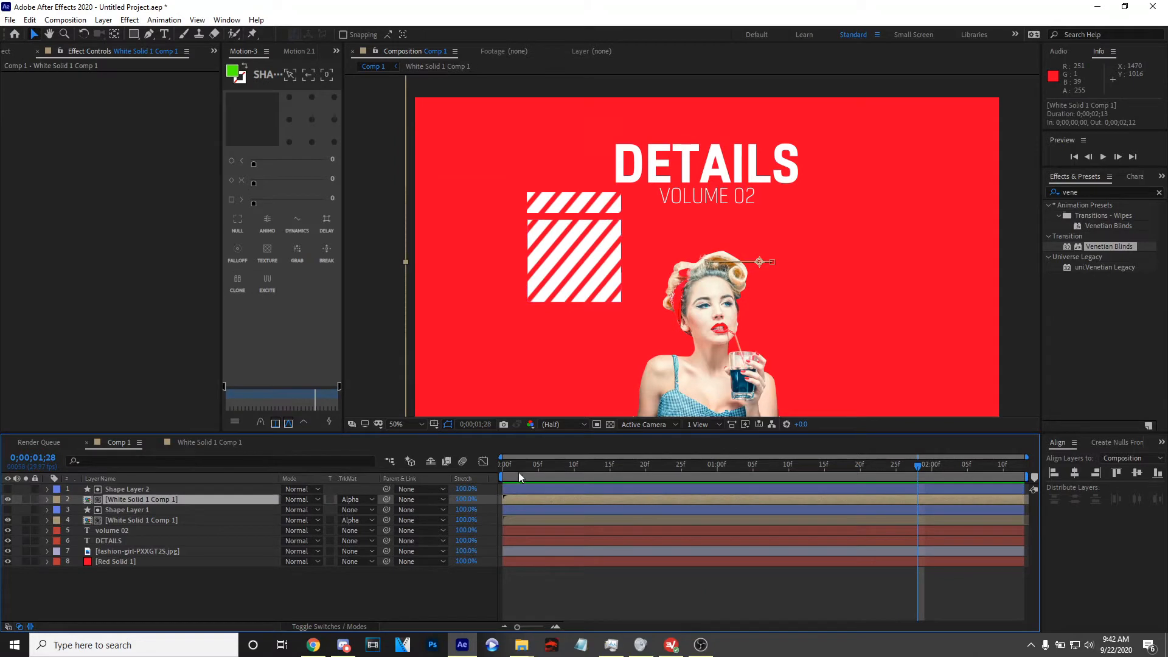
{"action": "key", "text": "Home"}
{"action": "key", "text": "space"}
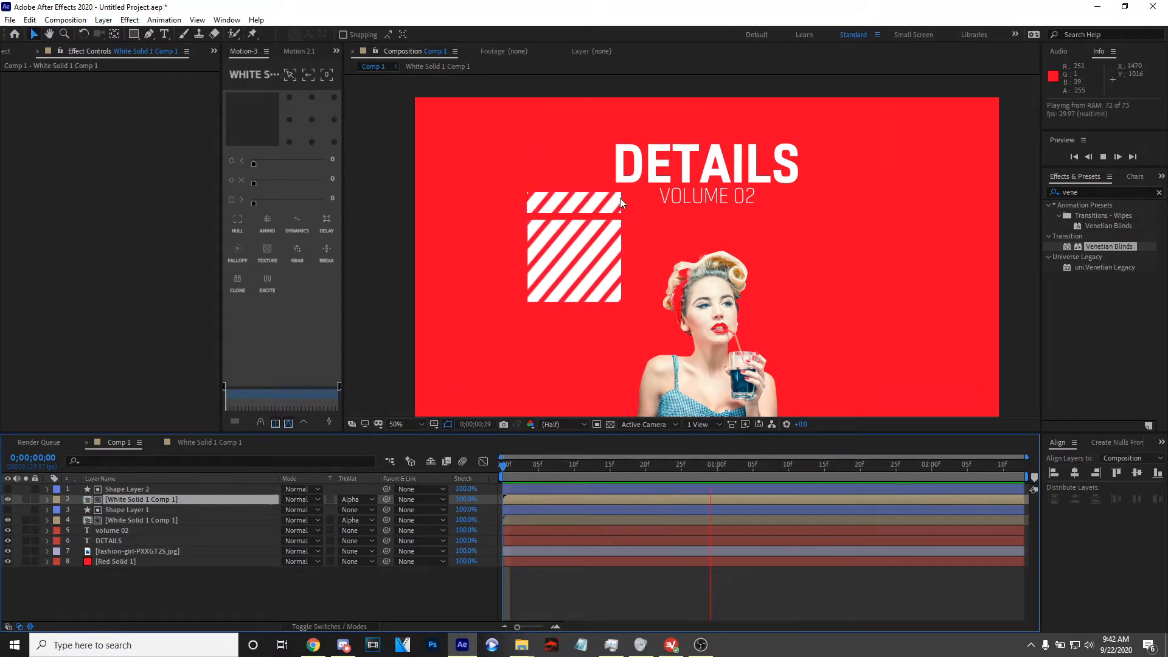
{"action": "key", "text": "space"}
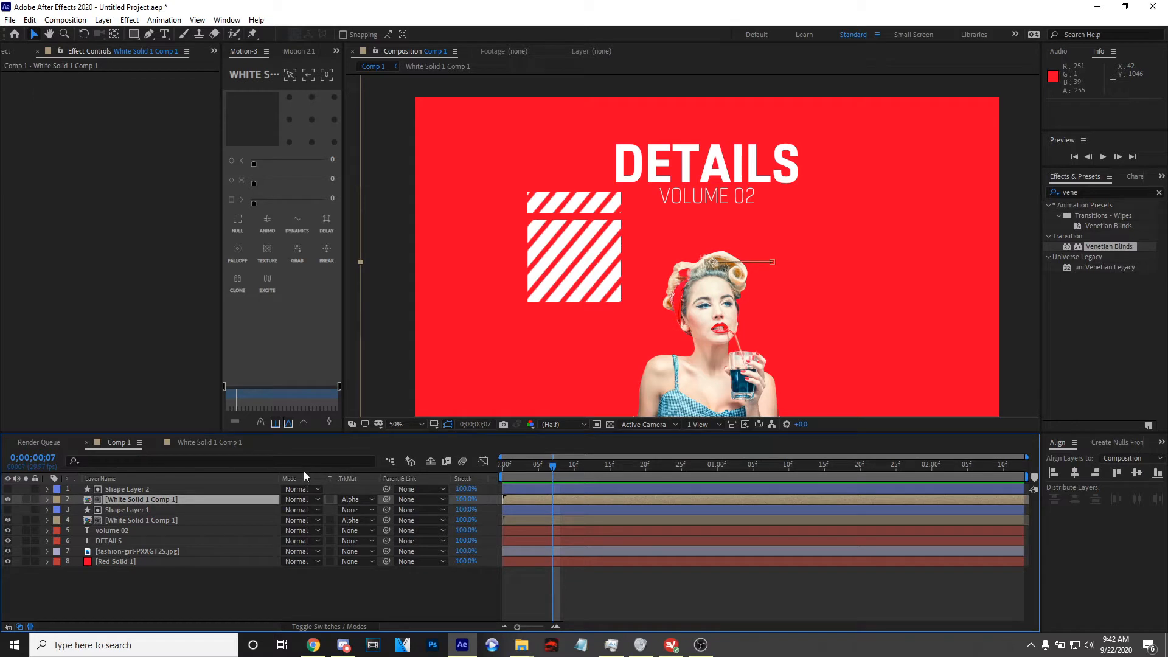
Stretch the time of the lower block's striped pre-comp layer to about 166% and preview its stripe motion
{"action": "right_click", "coordinate": [477, 480]}
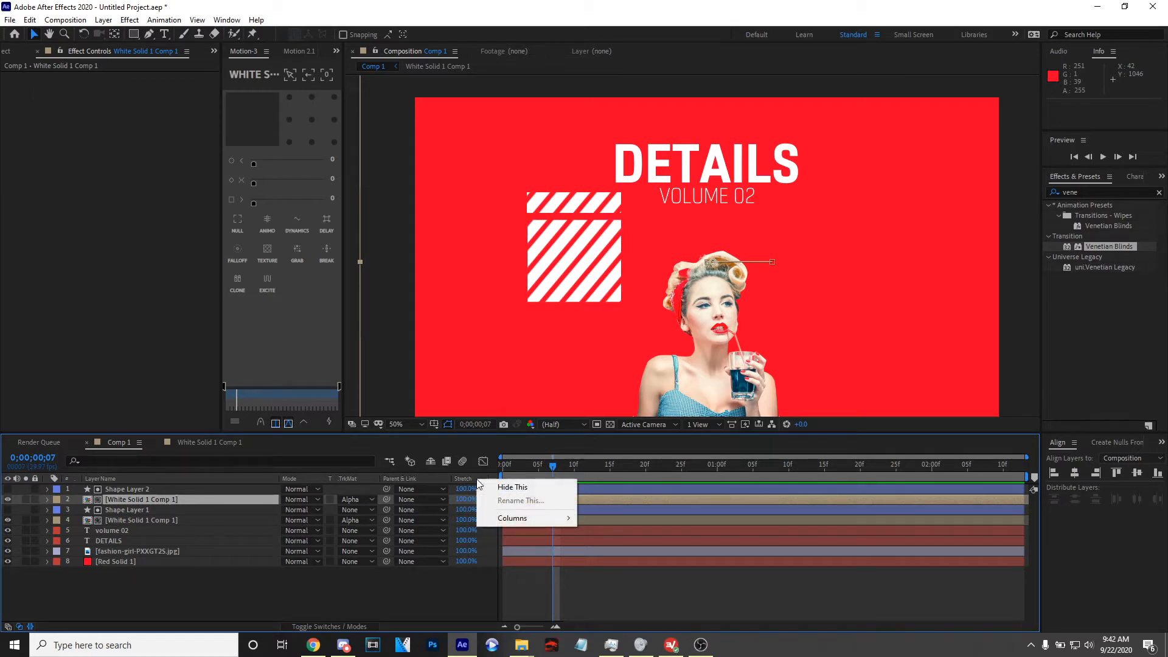
{"action": "mouse_move", "coordinate": [545, 522]}
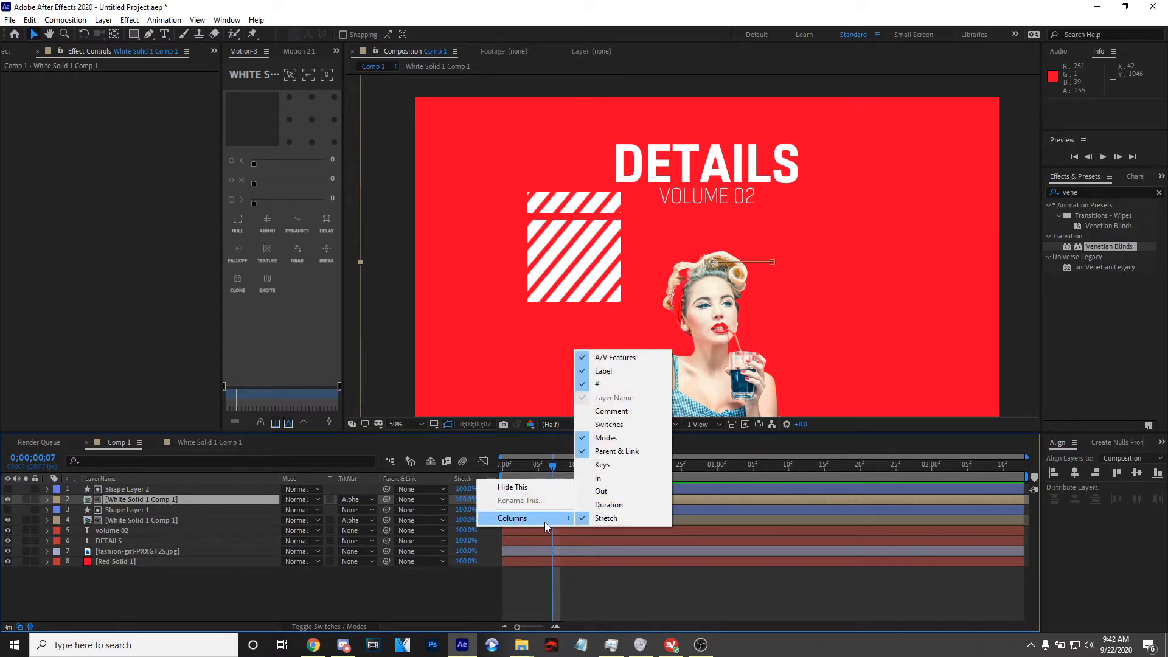
{"action": "left_click", "coordinate": [226, 502]}
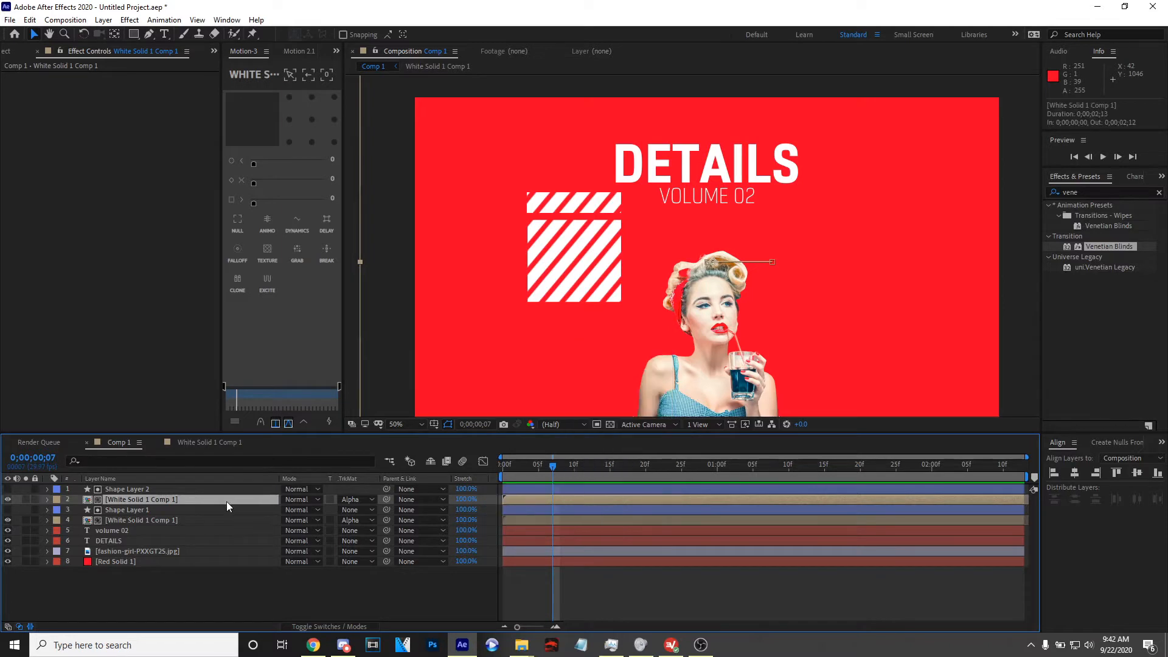
{"action": "left_click_drag", "start_coordinate": [466, 504], "coordinate": [513, 507]}
{"action": "left_click_drag", "start_coordinate": [532, 466], "coordinate": [424, 464]}
{"action": "key", "text": "space"}
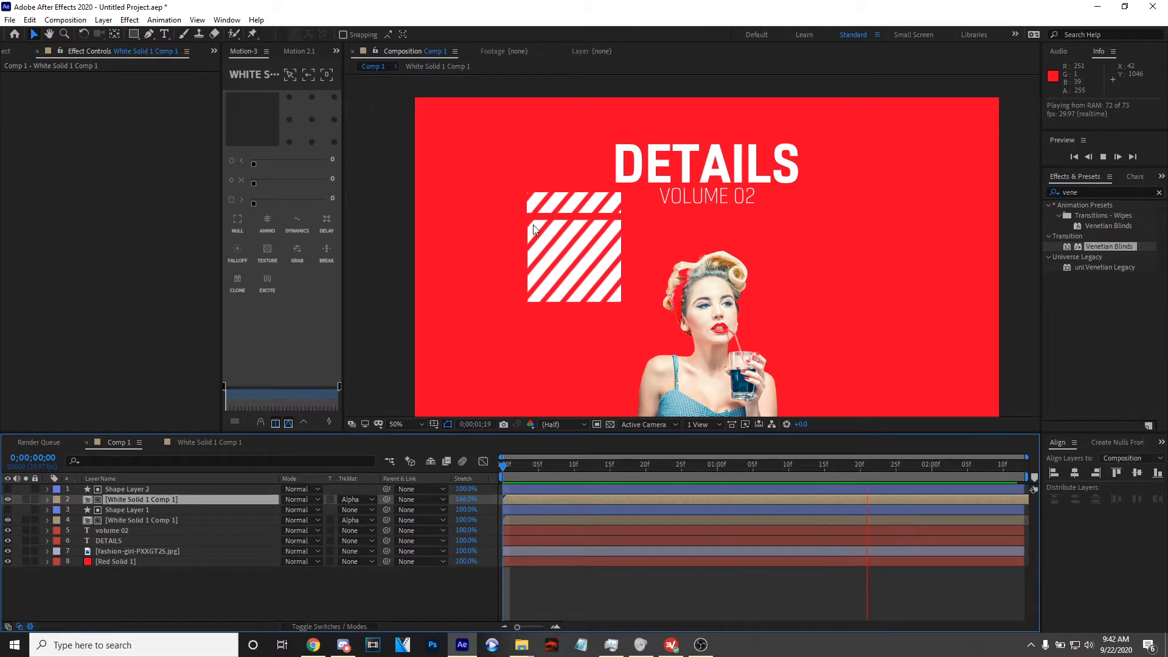
Pre-compose both shape layers and their two striped layers together as Pre-comp 1
{"action": "left_click", "coordinate": [124, 491]}
{"action": "left_click", "coordinate": [124, 490]}
{"action": "left_click", "coordinate": [122, 521], "text": "shift"}
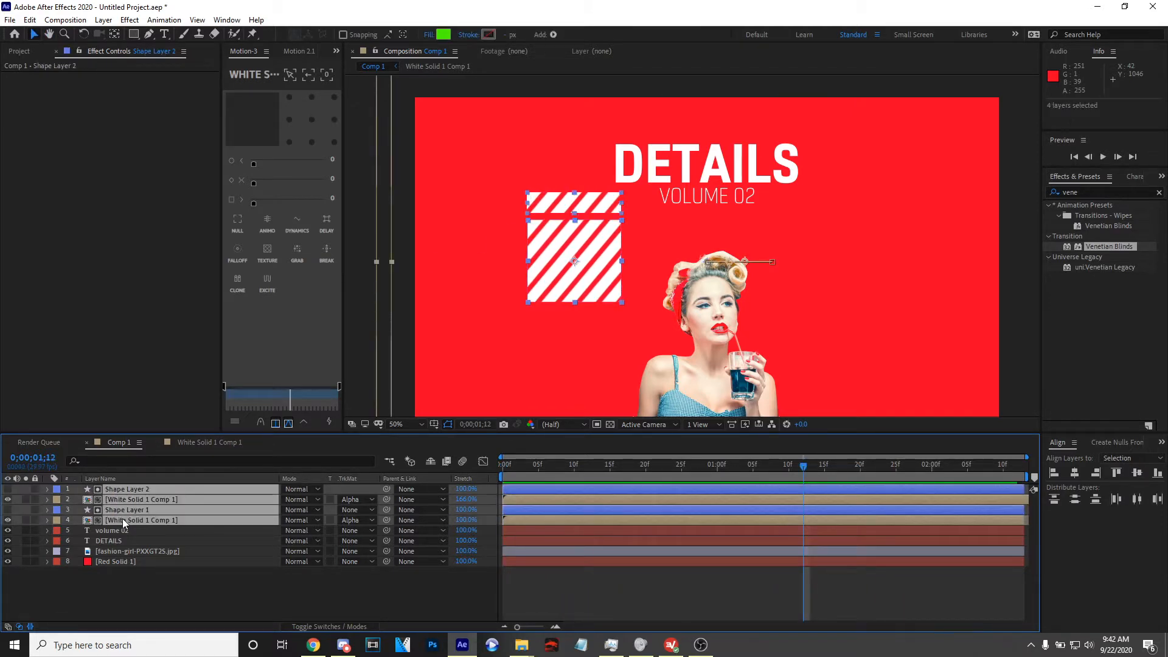
{"action": "right_click", "coordinate": [122, 518]}
{"action": "left_click", "coordinate": [195, 457]}
{"action": "left_click", "coordinate": [819, 384]}
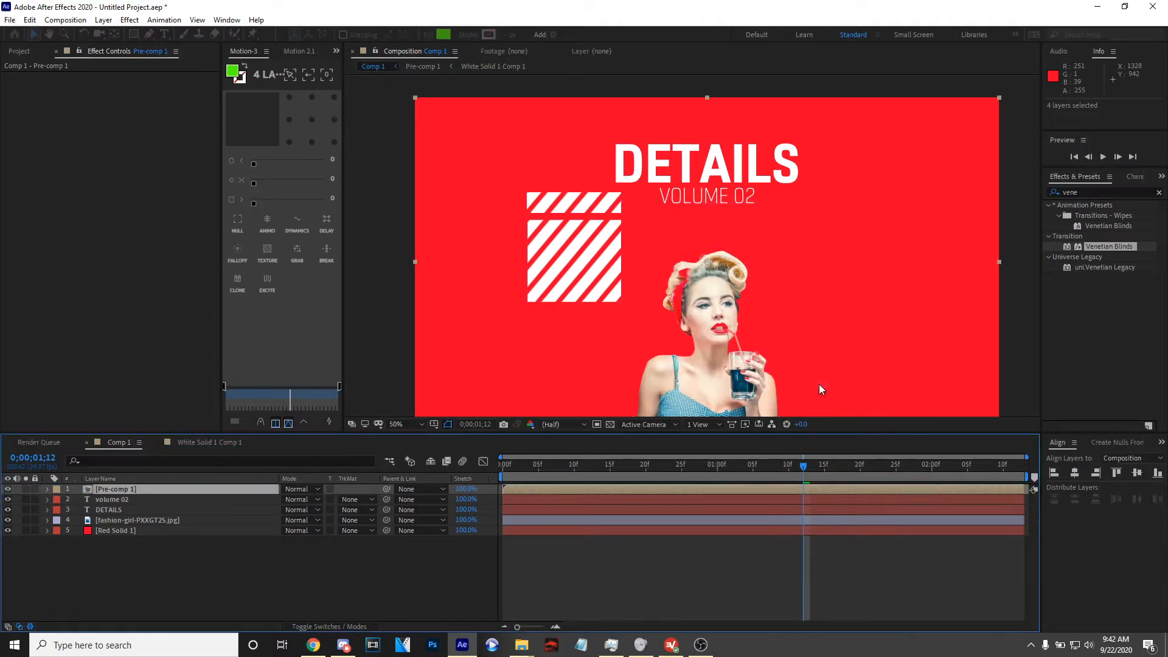
Scale Pre-comp 1 to 48%, place it below and to the left of the DETAILS title, and preview it
{"action": "key", "text": "s"}
{"action": "left_click_drag", "start_coordinate": [300, 500], "coordinate": [268, 504]}
{"action": "left_click_drag", "start_coordinate": [643, 265], "coordinate": [574, 240]}
{"action": "key", "text": "space"}
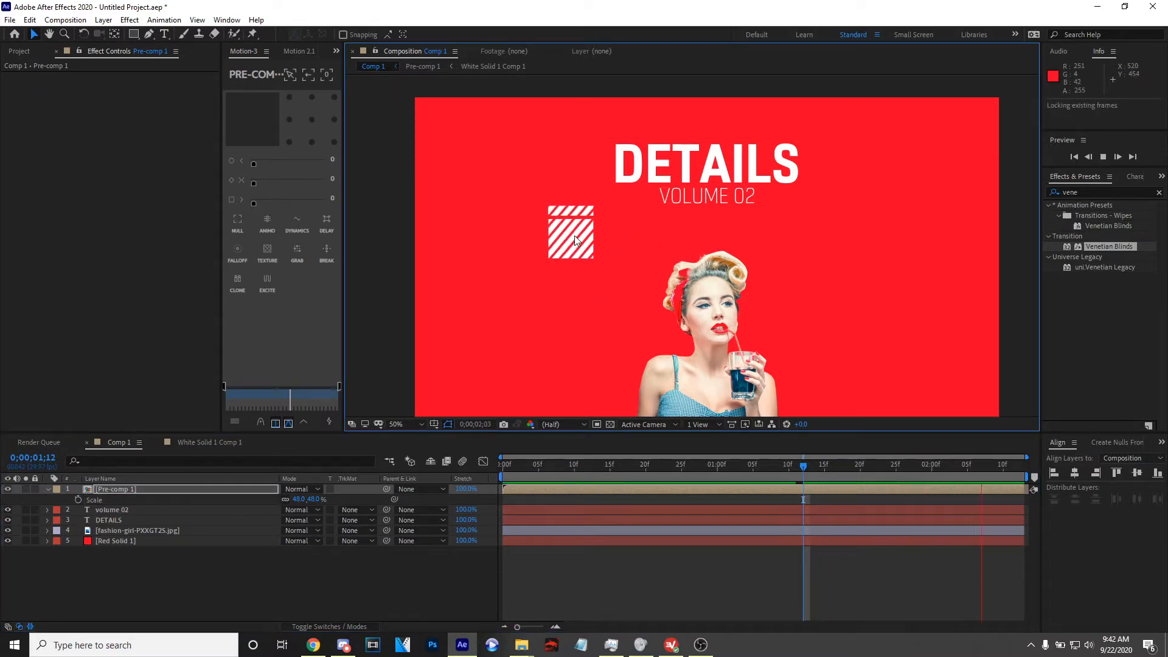
{"action": "key", "text": "space"}
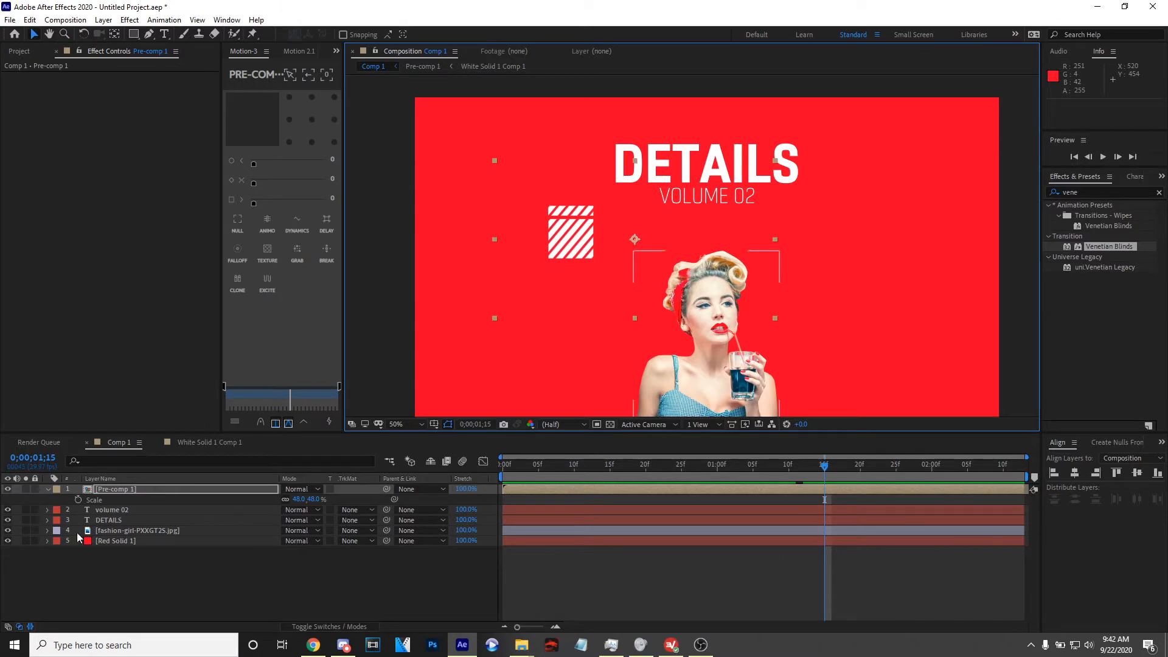
Create a white 1920 x 1080 px solid named White Solid 2 above the other layers in Comp 1
{"action": "left_click", "coordinate": [47, 490]}
{"action": "left_click", "coordinate": [124, 550]}
{"action": "left_click_drag", "start_coordinate": [706, 292], "coordinate": [674, 292]}
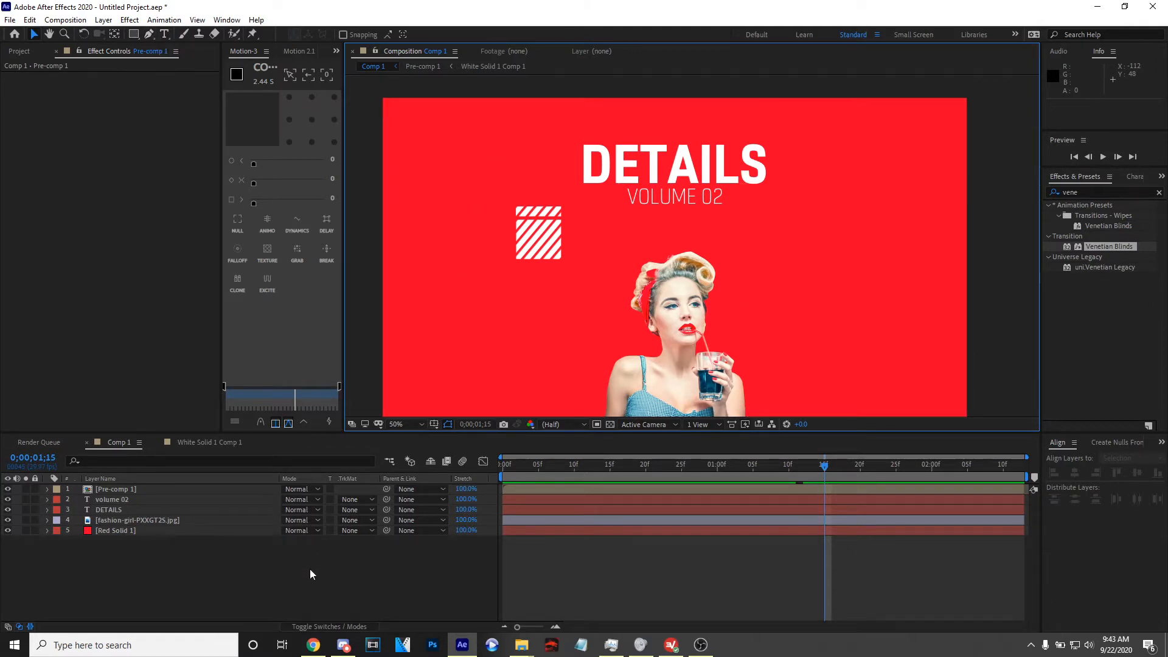
{"action": "right_click", "coordinate": [268, 578]}
{"action": "mouse_move", "coordinate": [346, 445]}
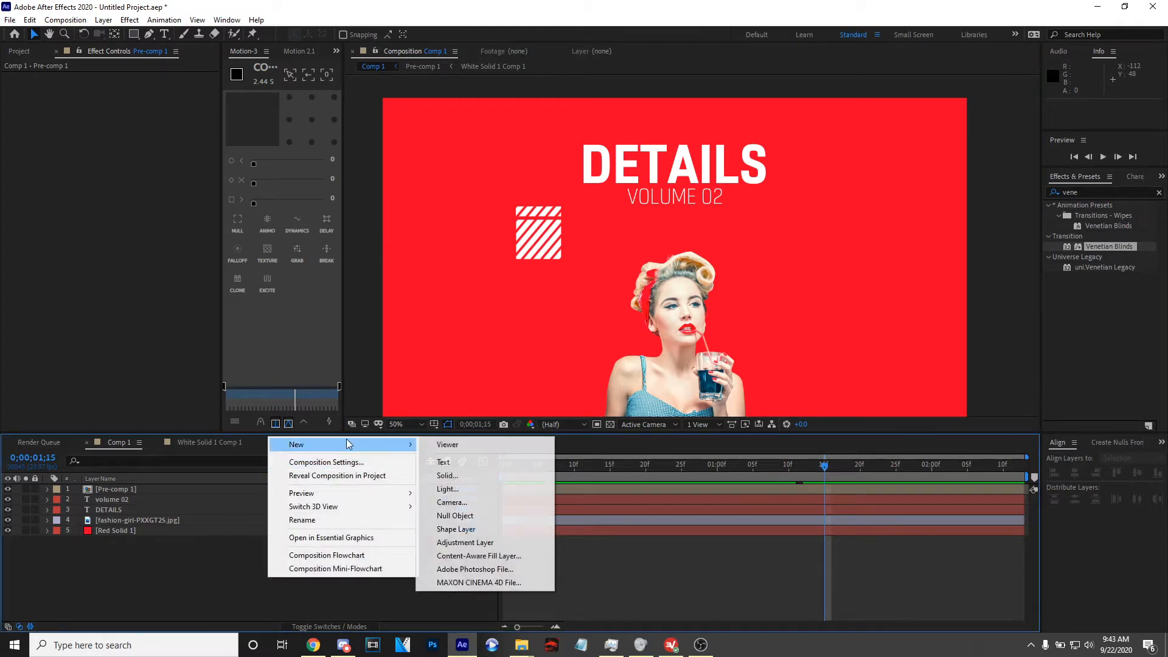
{"action": "left_click", "coordinate": [466, 475]}
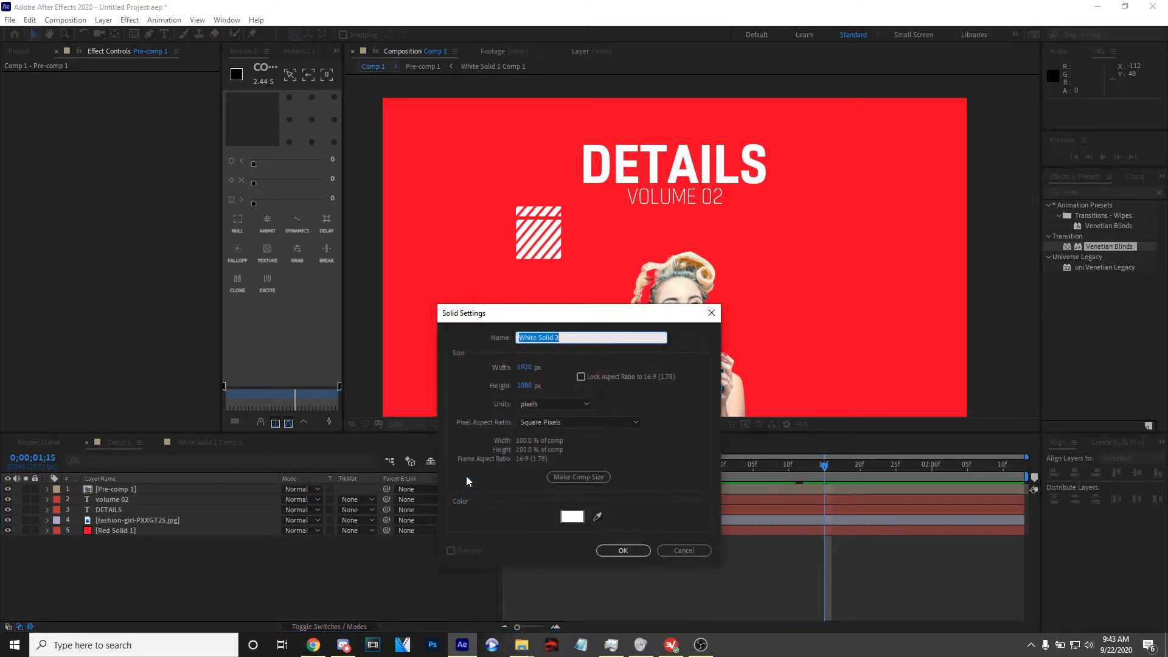
{"action": "left_click", "coordinate": [623, 550]}
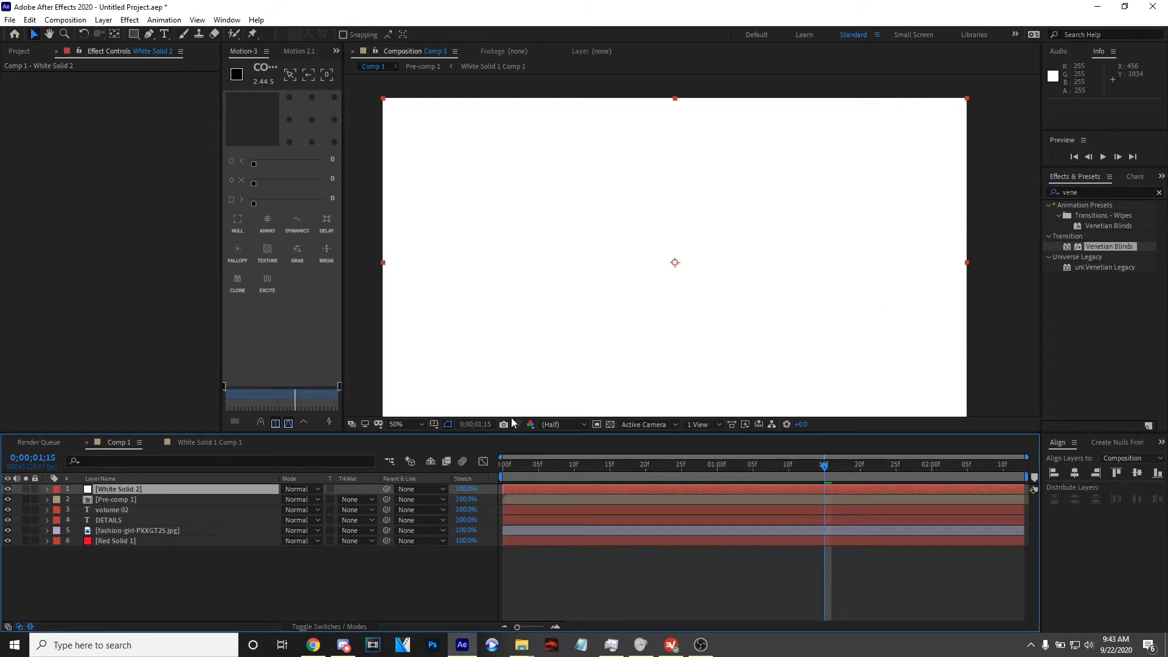
Find the Video Copilot Element effect and apply it to White Solid 2
{"action": "left_click", "coordinate": [1089, 192]}
{"action": "type", "text": "elm"}
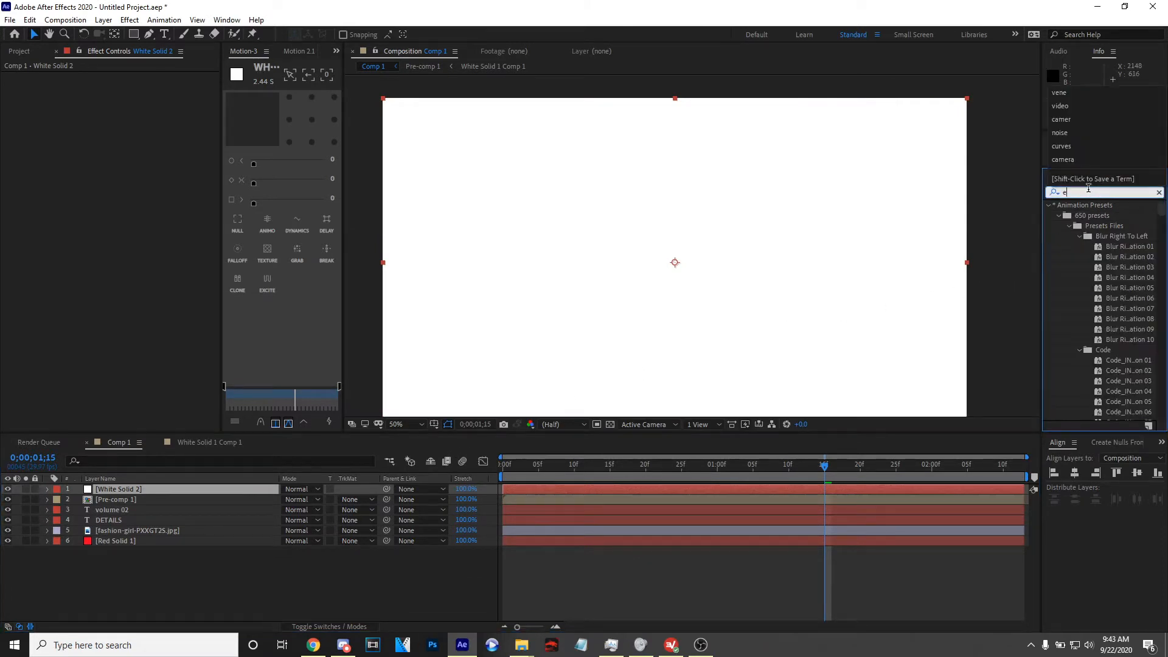
{"action": "left_click", "coordinate": [1160, 193]}
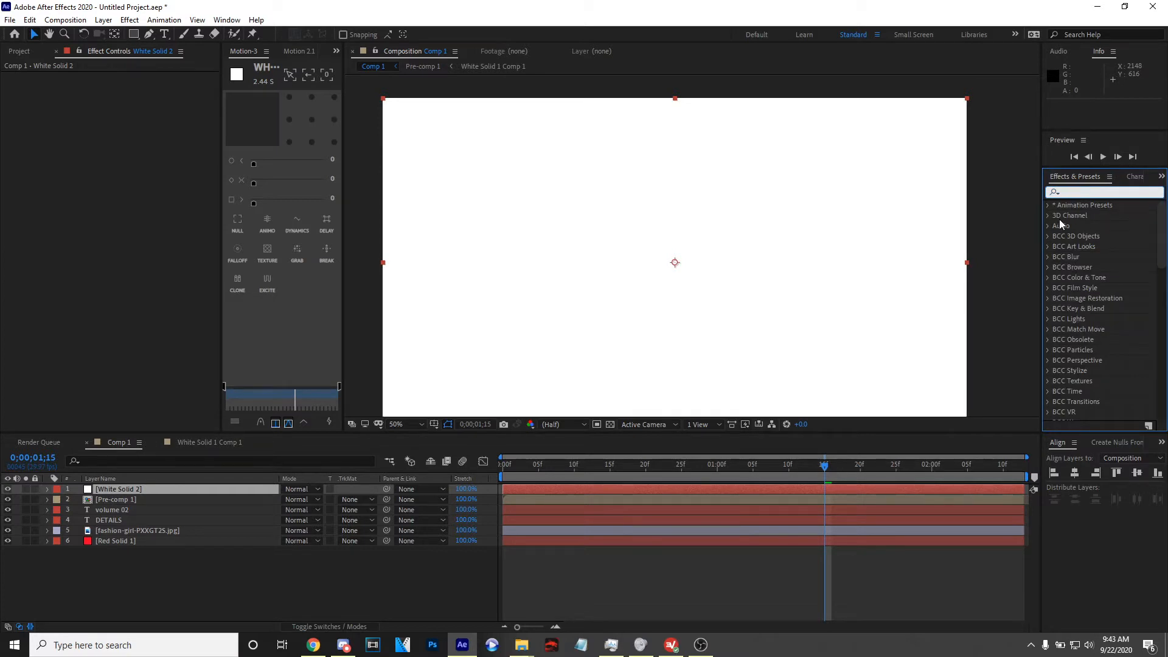
{"action": "type", "text": "elm"}
{"action": "double_click", "coordinate": [1101, 192]}
{"action": "type", "text": "elem"}
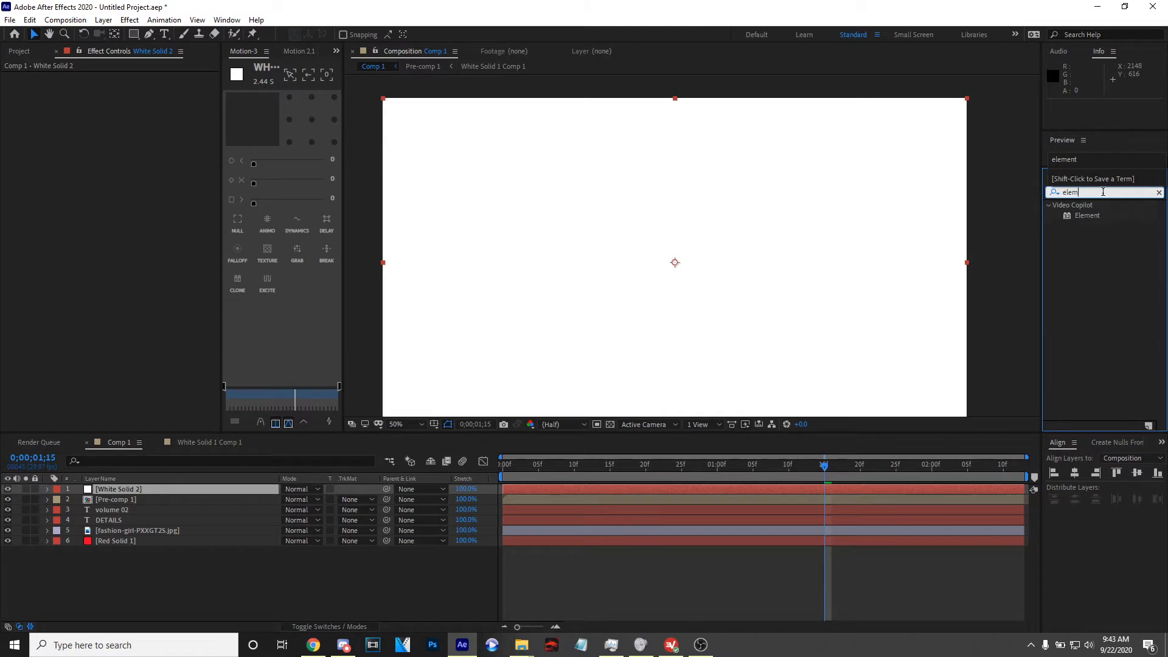
{"action": "double_click", "coordinate": [1086, 215]}
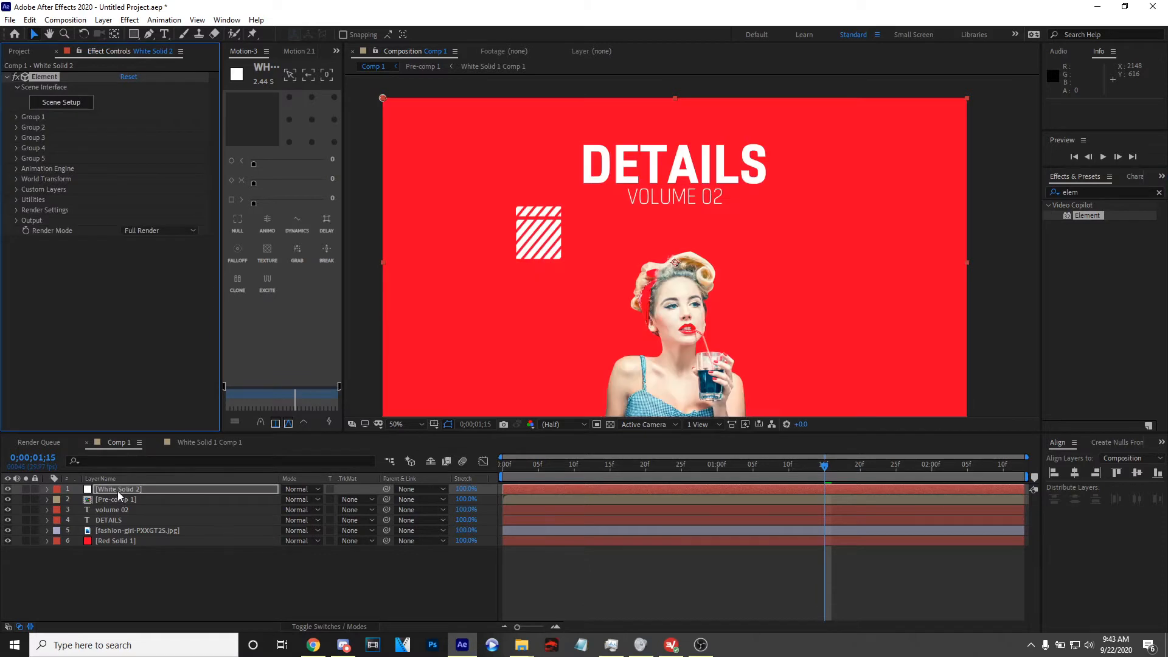
Open the Scene Setup of the Element effect and add a primitive sphere model to the scene
{"action": "left_click_drag", "start_coordinate": [540, 466], "coordinate": [774, 466]}
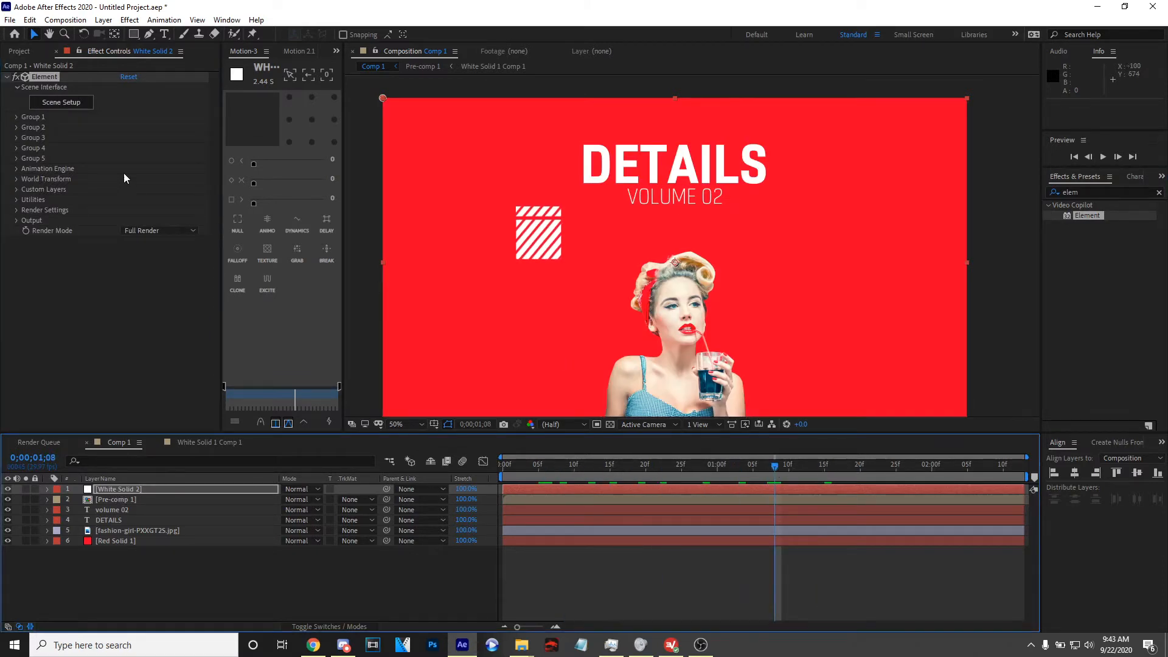
{"action": "left_click", "coordinate": [70, 104]}
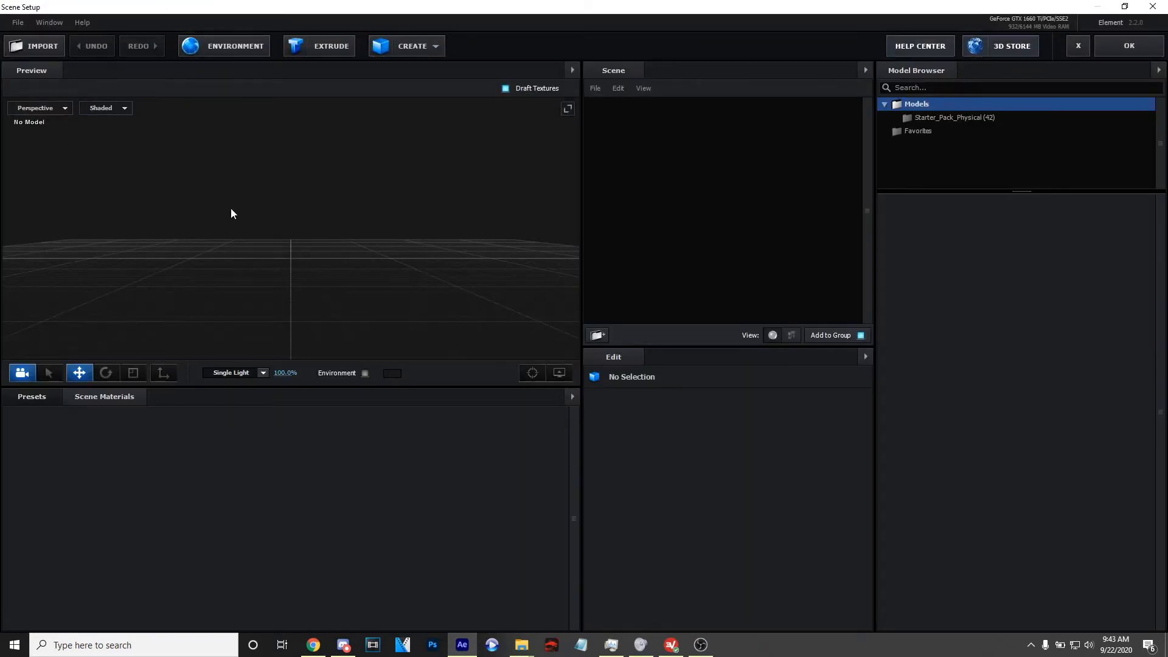
{"action": "left_click", "coordinate": [924, 117]}
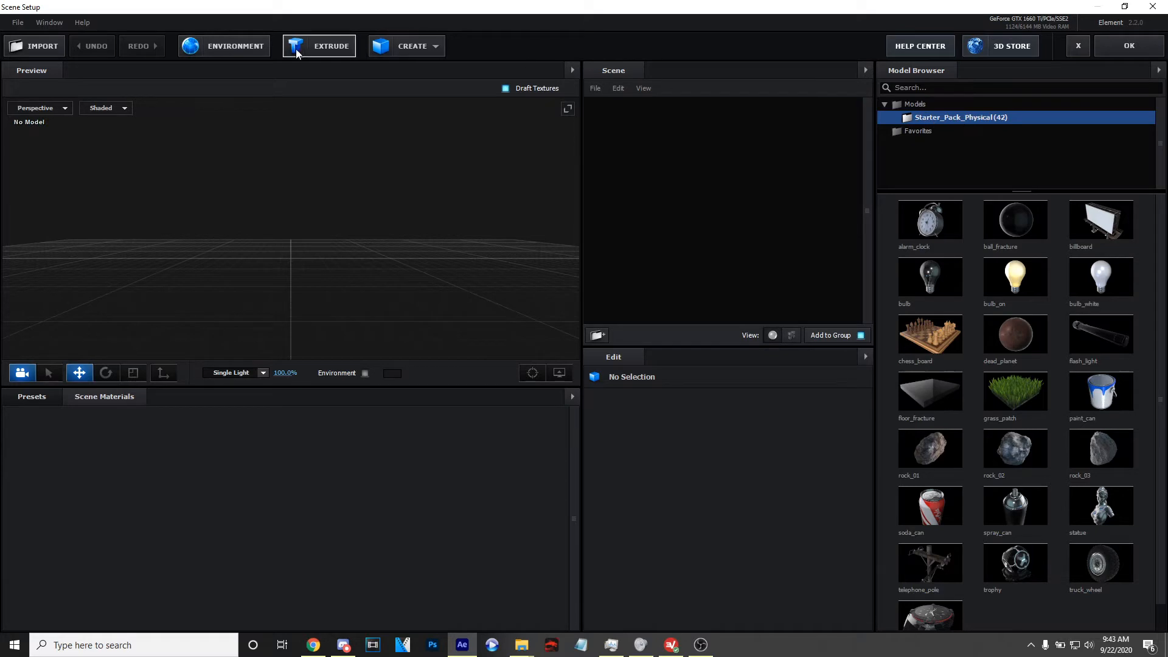
{"action": "left_click", "coordinate": [440, 49]}
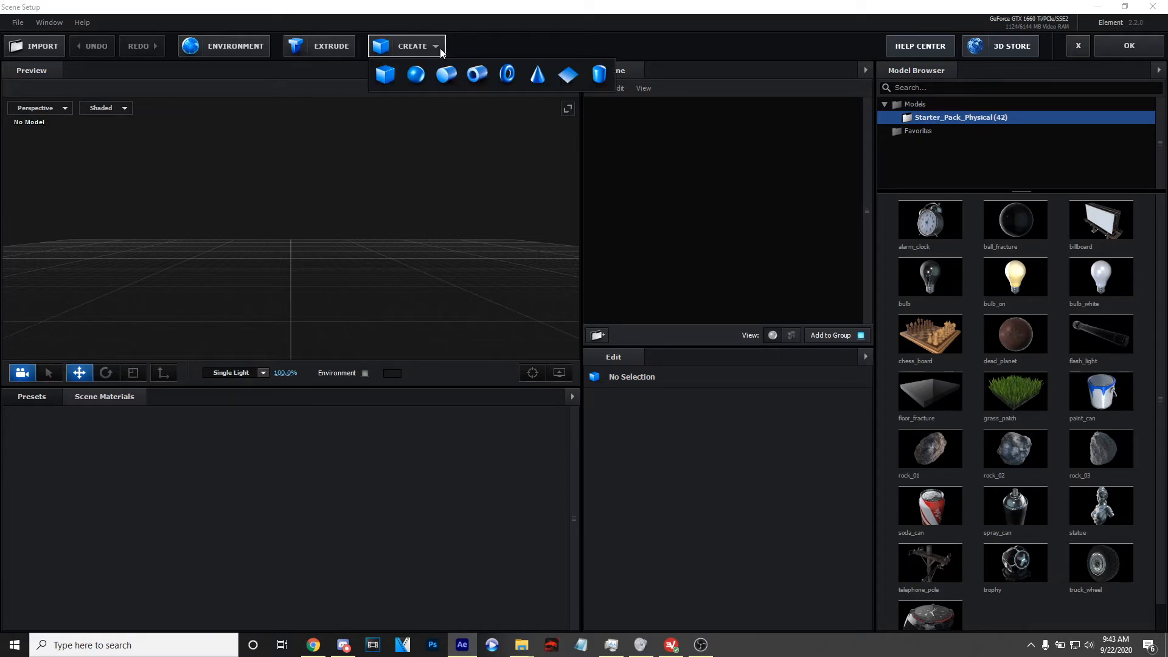
{"action": "left_click", "coordinate": [417, 78]}
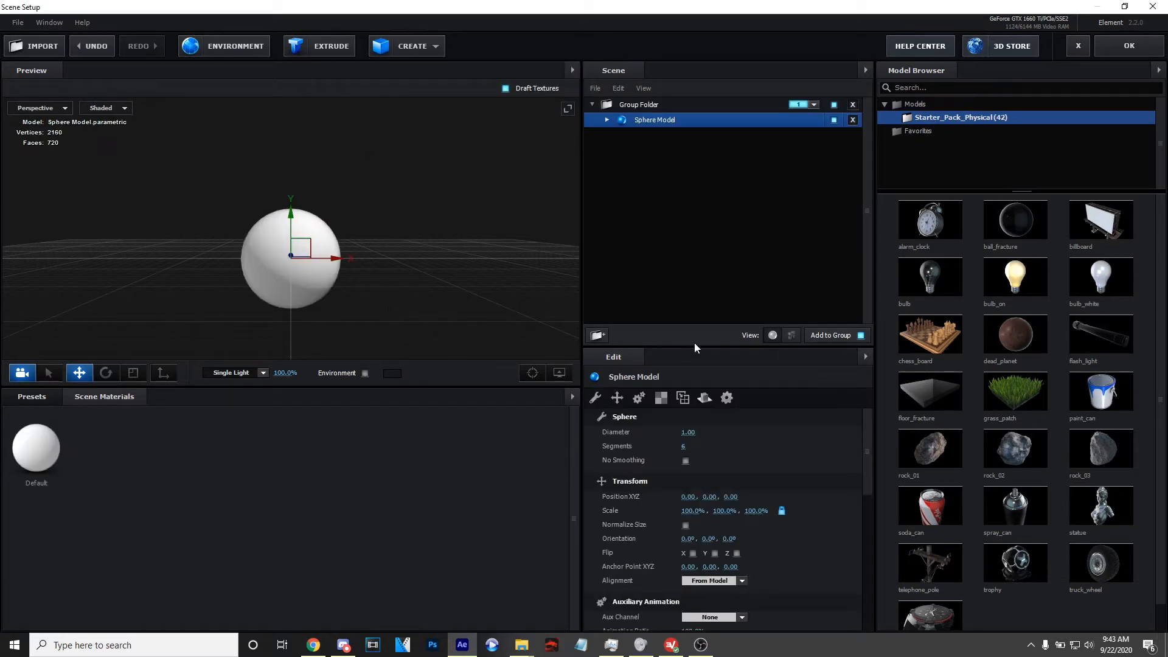
Enable Wireframe on the sphere's Default material and inspect the meshed sphere up close
{"action": "scroll", "coordinate": [654, 490], "scroll_direction": "down", "scroll_amount": 5}
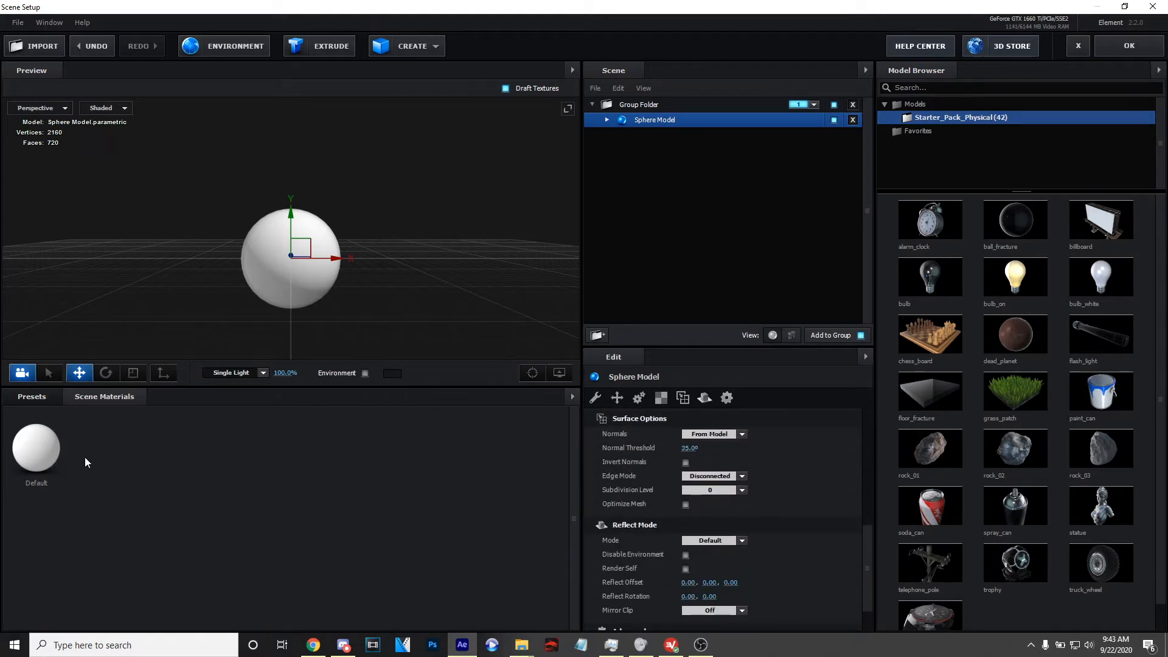
{"action": "left_click", "coordinate": [37, 447]}
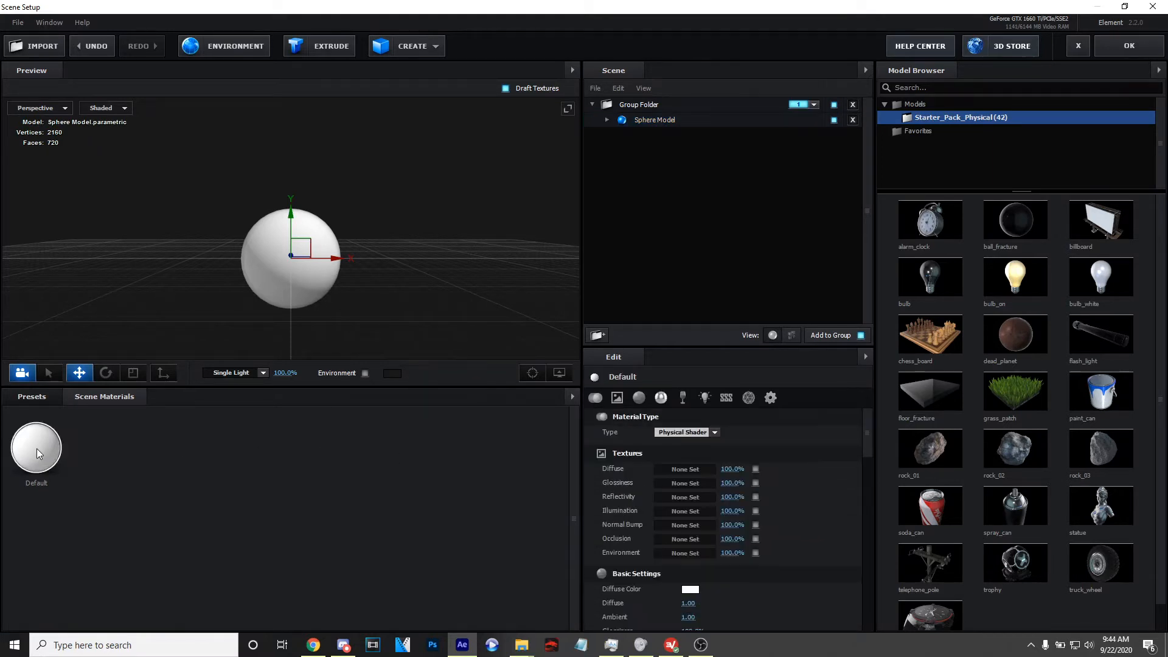
{"action": "scroll", "coordinate": [775, 502], "scroll_direction": "down", "scroll_amount": 6}
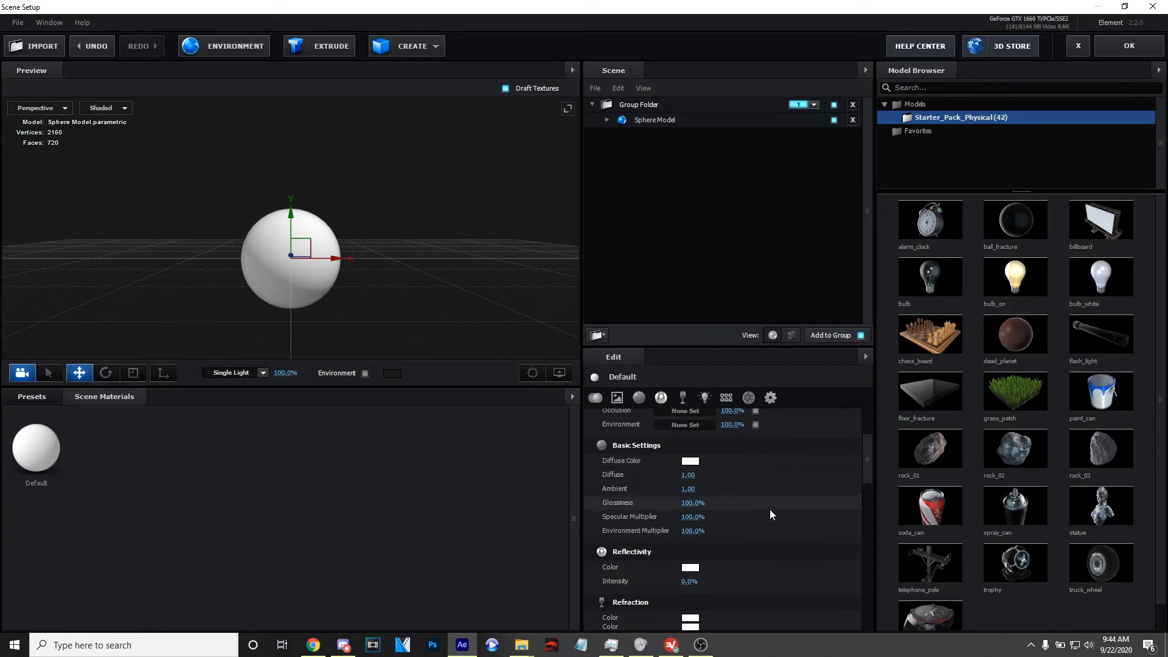
{"action": "scroll", "coordinate": [709, 484], "scroll_direction": "down", "scroll_amount": 5}
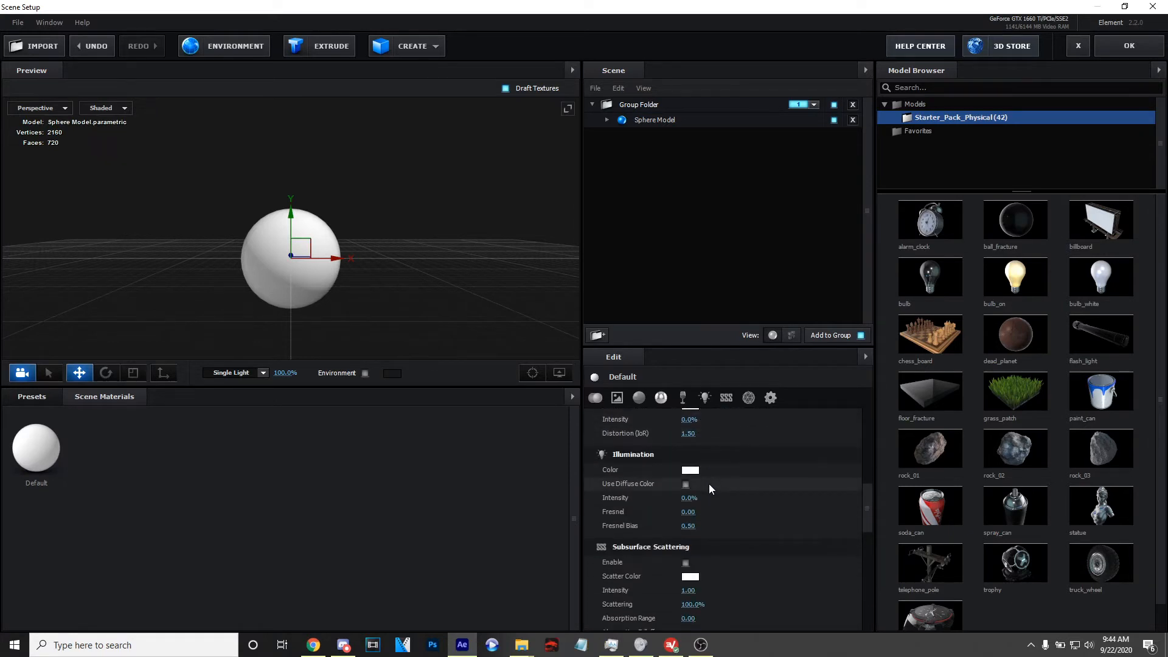
{"action": "scroll", "coordinate": [709, 484], "scroll_direction": "down", "scroll_amount": 2}
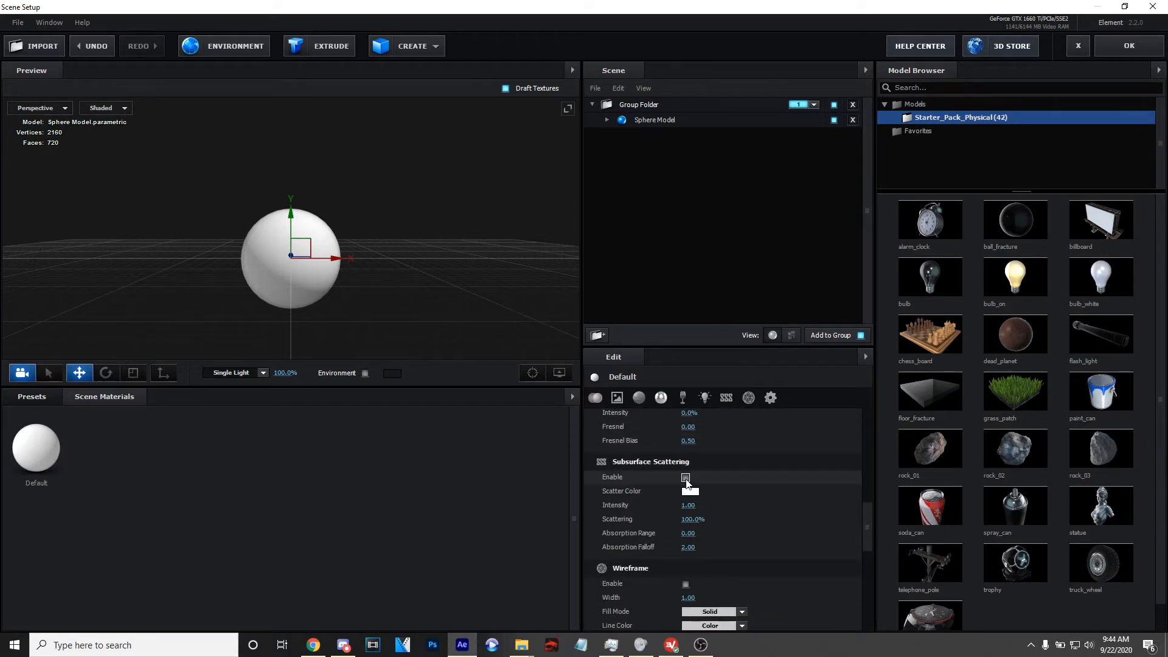
{"action": "scroll", "coordinate": [649, 493], "scroll_direction": "down", "scroll_amount": 1}
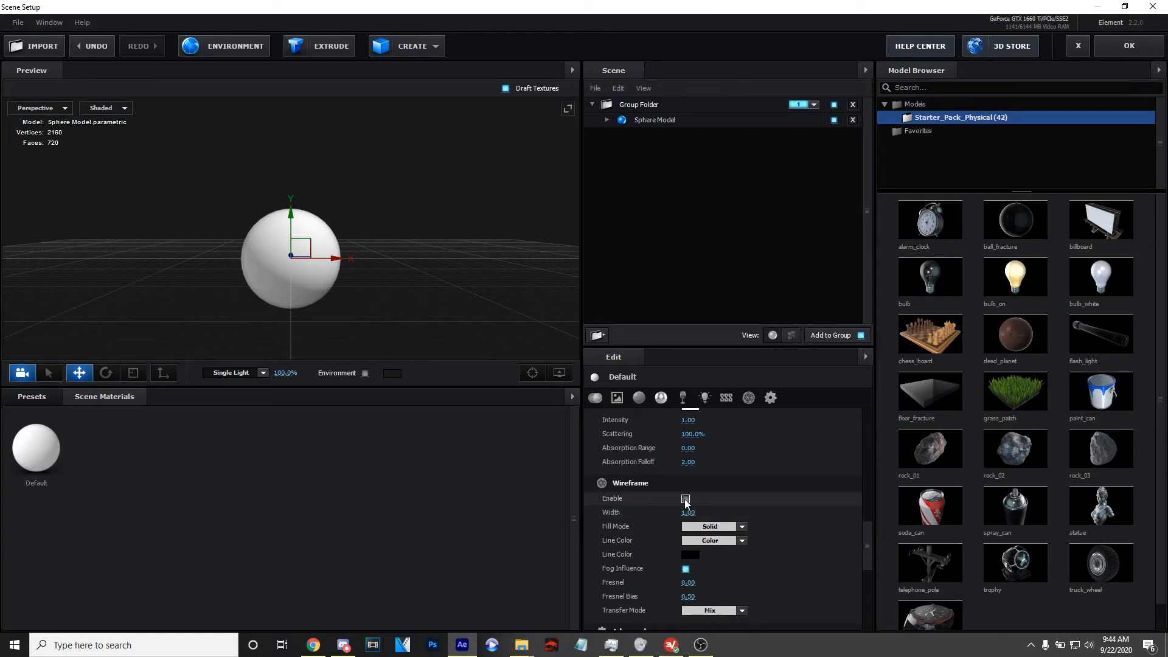
{"action": "left_click", "coordinate": [685, 498]}
{"action": "scroll", "coordinate": [328, 278], "scroll_direction": "up", "scroll_amount": 3}
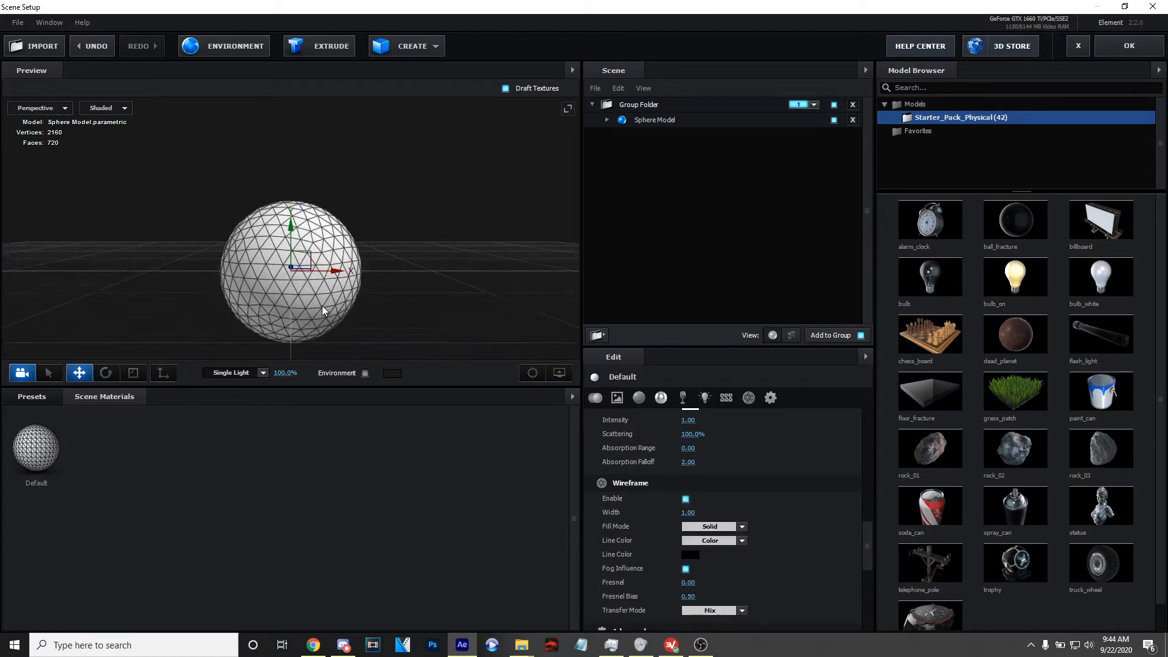
{"action": "scroll", "coordinate": [336, 291], "scroll_direction": "up", "scroll_amount": 2}
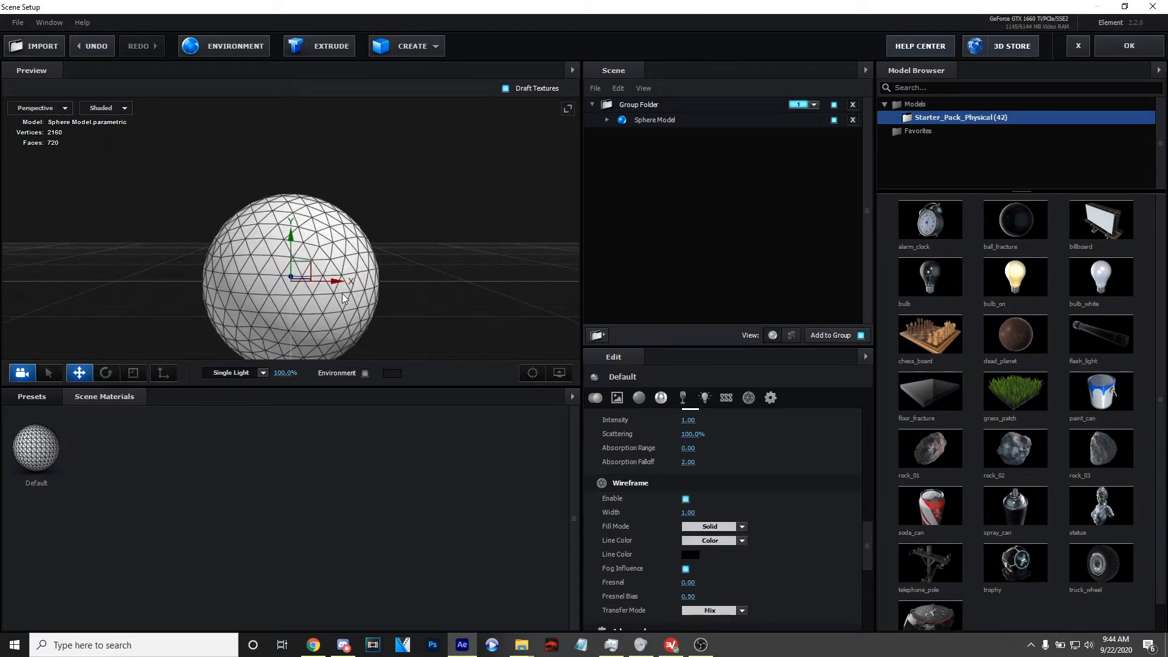
{"action": "scroll", "coordinate": [793, 527], "scroll_direction": "down", "scroll_amount": 3}
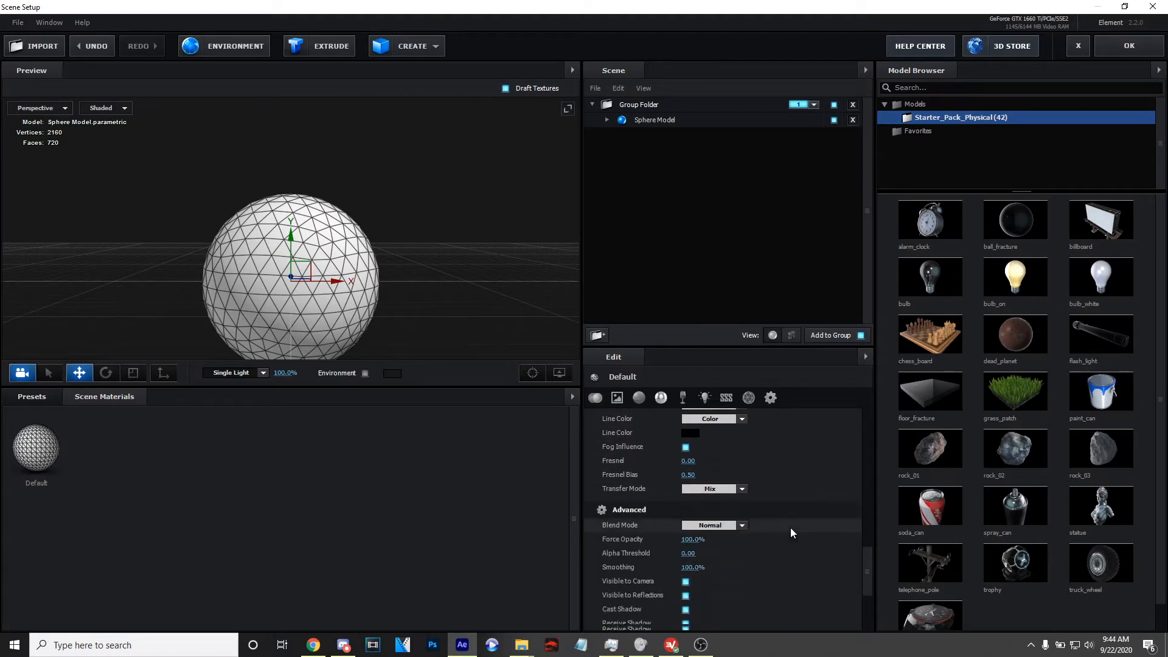
{"action": "scroll", "coordinate": [784, 532], "scroll_direction": "down", "scroll_amount": 1}
{"action": "scroll", "coordinate": [761, 518], "scroll_direction": "up", "scroll_amount": 3}
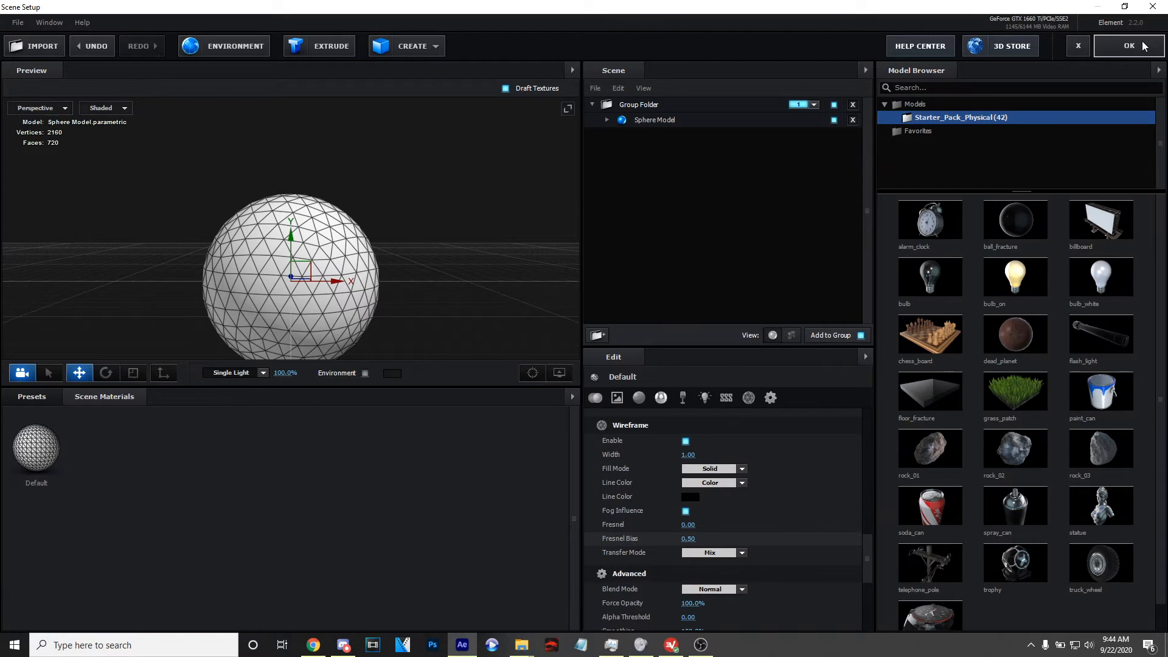
Accept the Element scene setup with the wireframe sphere and return to the start of Comp 1
{"action": "left_click", "coordinate": [1129, 46]}
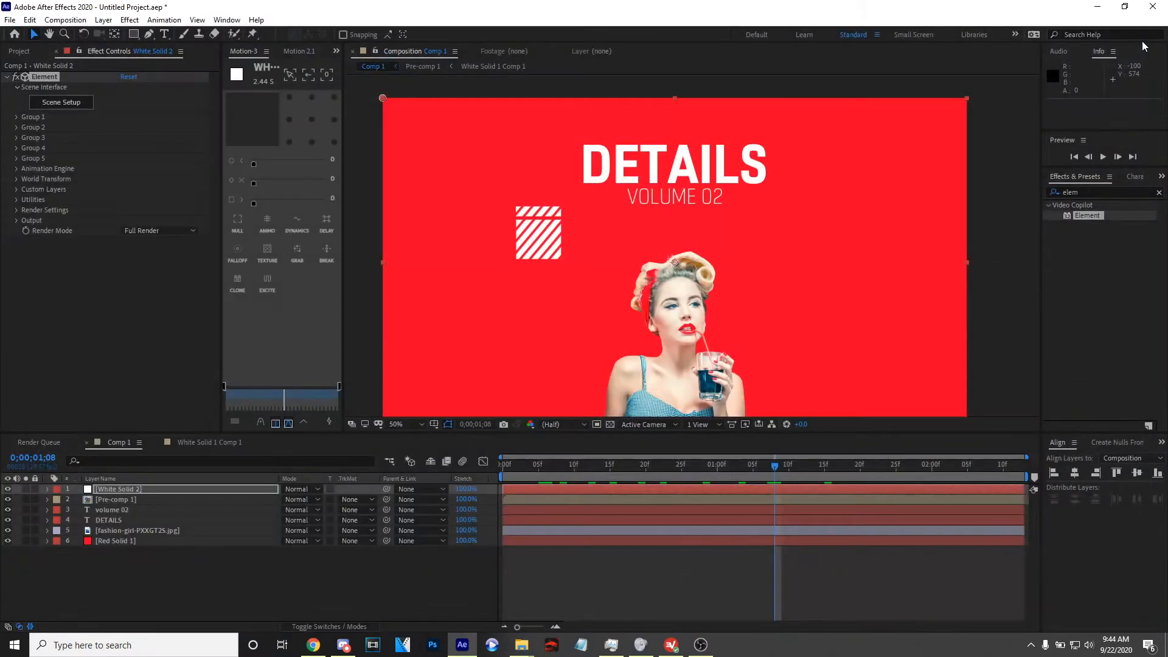
{"action": "left_click", "coordinate": [497, 489]}
{"action": "key", "text": "Home"}
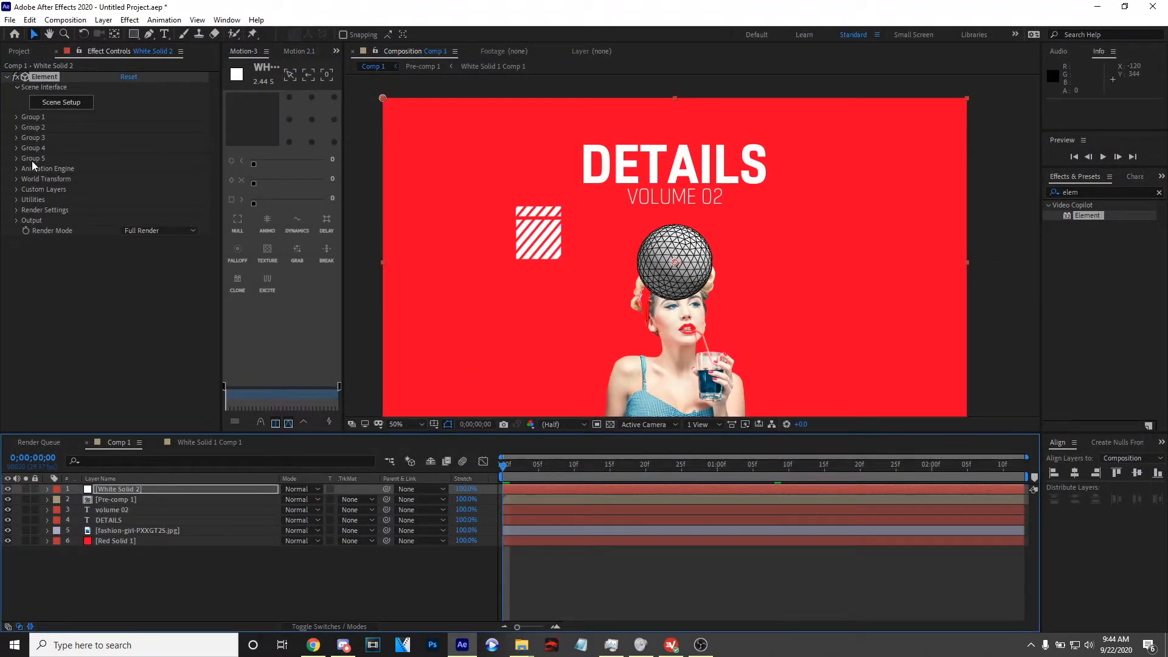
{"action": "left_click", "coordinate": [16, 178]}
{"action": "left_click", "coordinate": [16, 177]}
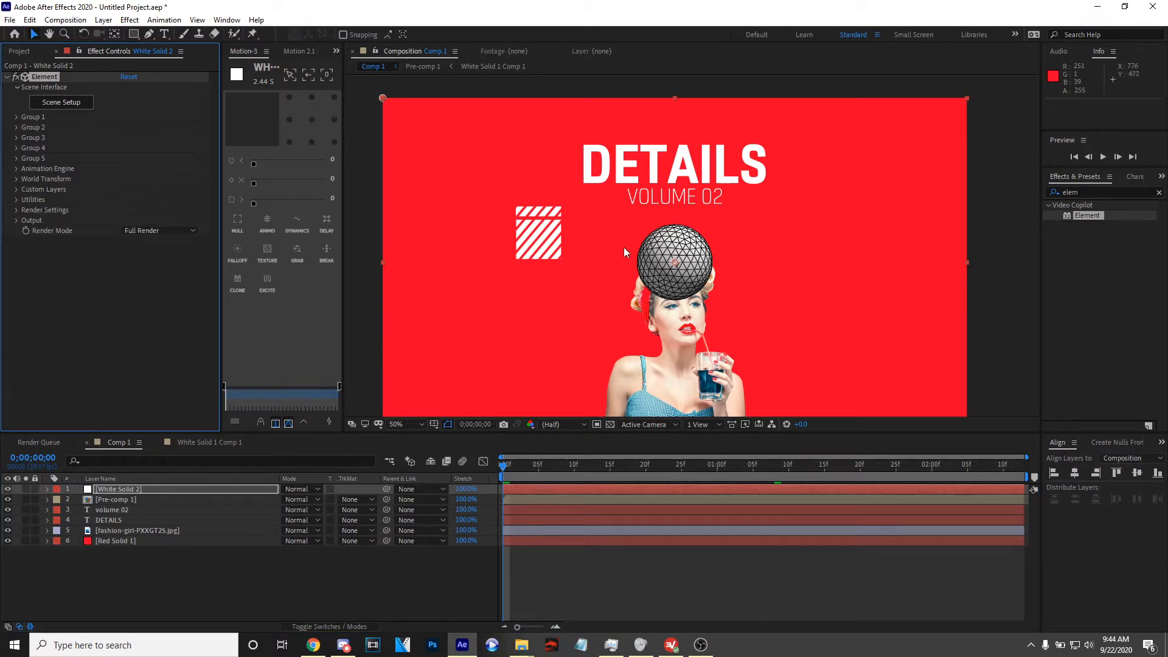
{"action": "key", "text": "period"}
{"action": "key", "text": "comma"}
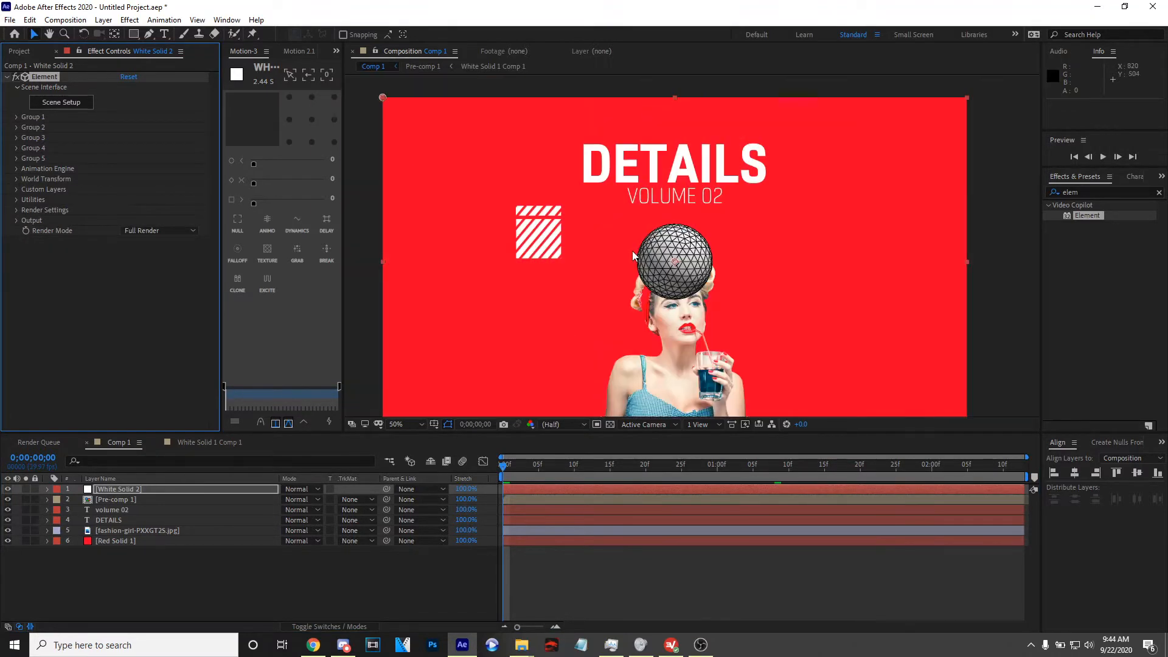
In Element's World Transform, set the sphere's World Position XY to 393, 0, World Position Z to 260 and World Scale to 0.97
{"action": "left_click", "coordinate": [16, 178]}
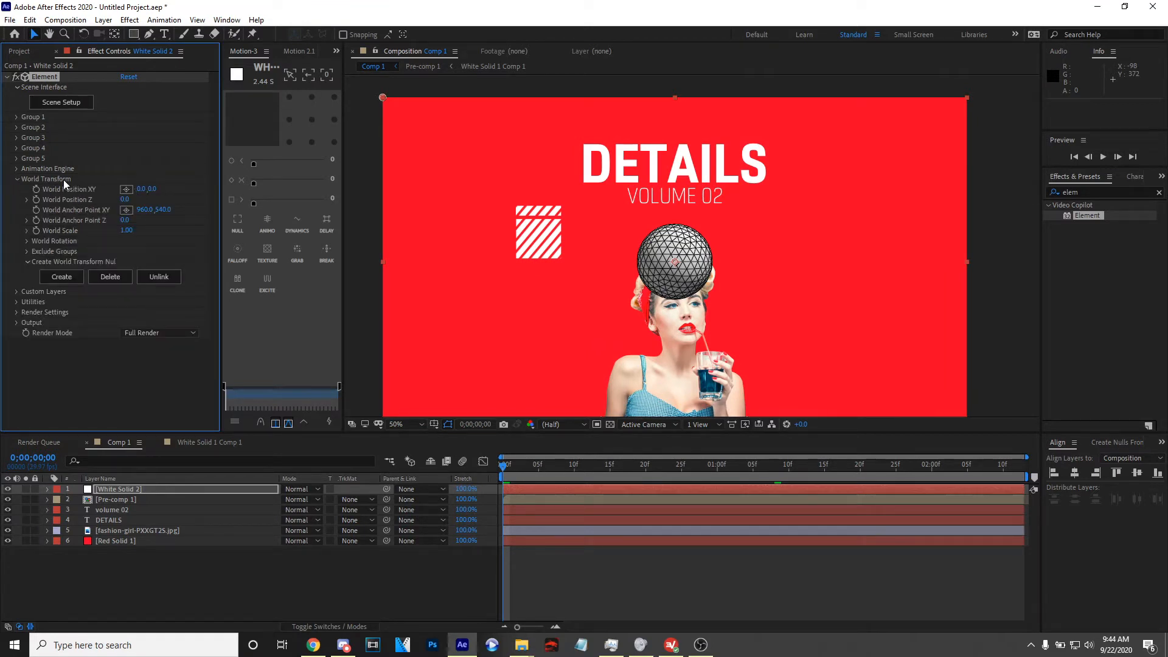
{"action": "left_click_drag", "start_coordinate": [260, 195], "coordinate": [339, 191]}
{"action": "left_click_drag", "start_coordinate": [125, 199], "coordinate": [130, 234]}
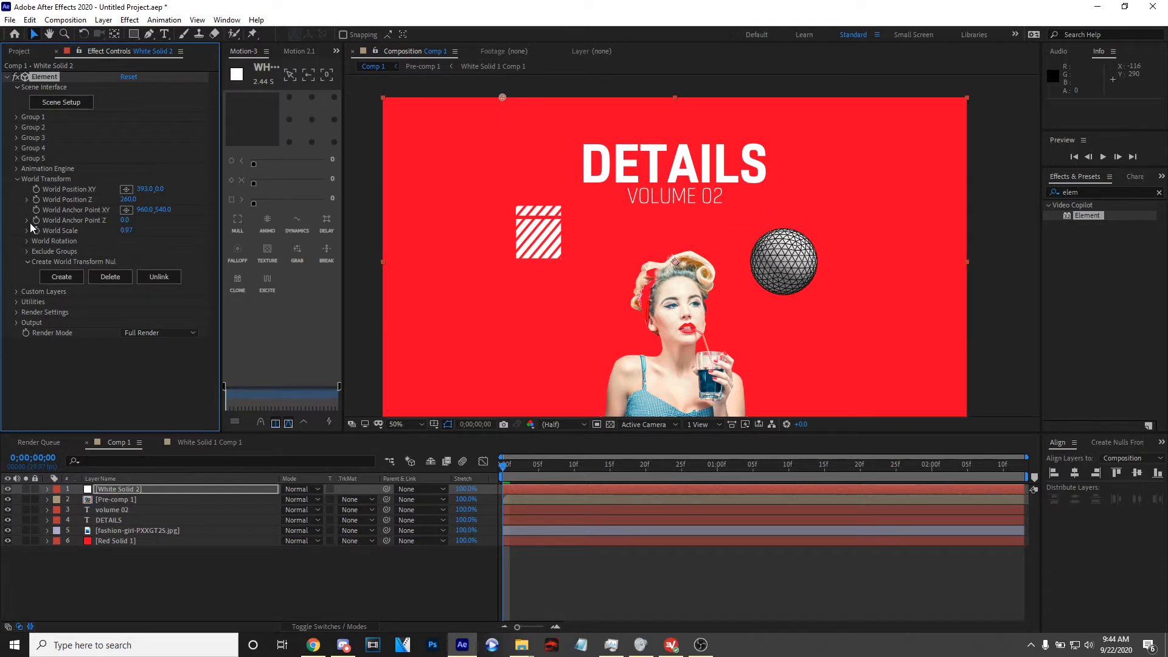
{"action": "left_click_drag", "start_coordinate": [191, 215], "coordinate": [242, 197]}
{"action": "key", "text": "ctrl+z"}
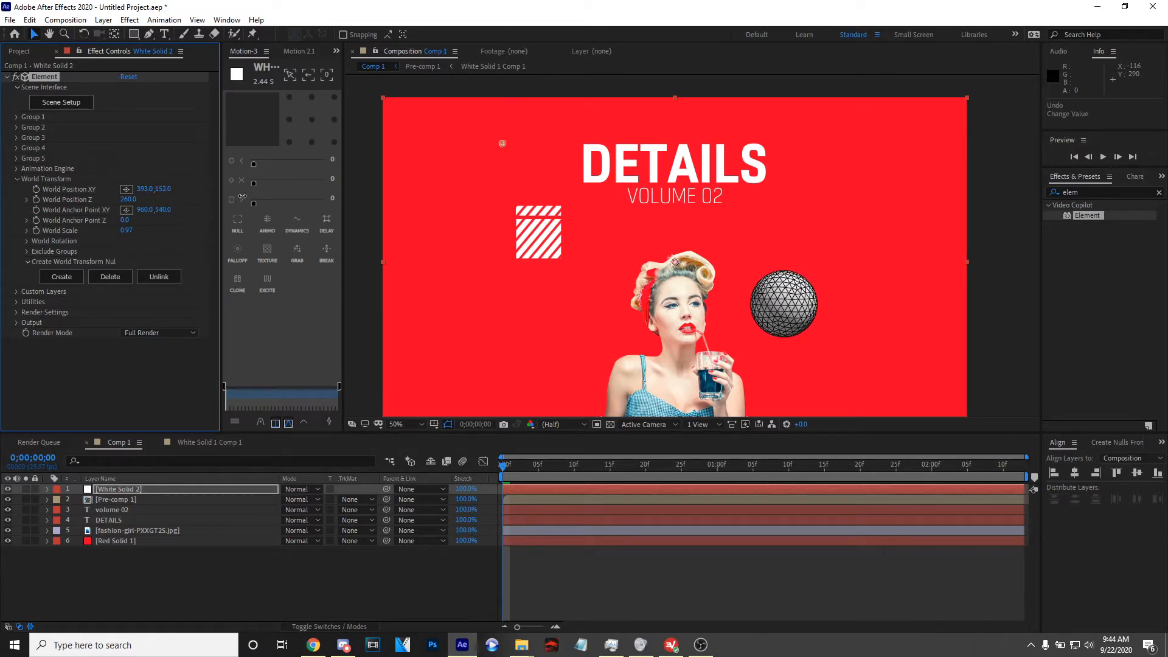
{"action": "key", "text": "ctrl+z"}
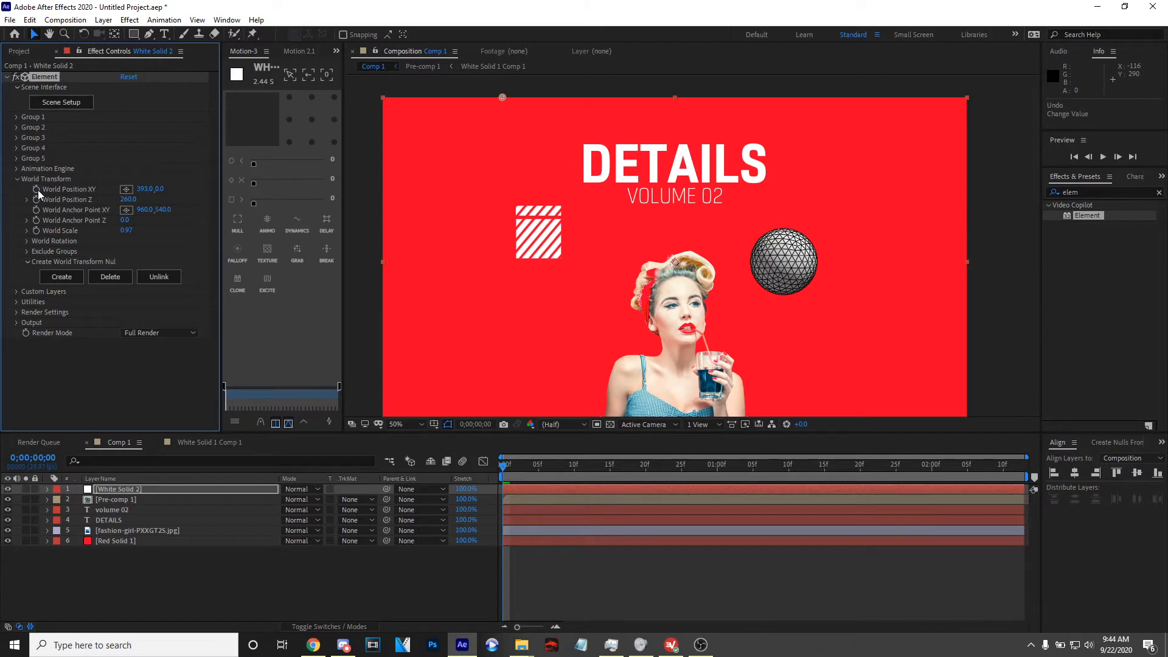
Keyframe the sphere's World Position XY from 393, 0 at the start to 393, 175 at 0;00;02;12, and preview the movement
{"action": "key", "text": "space"}
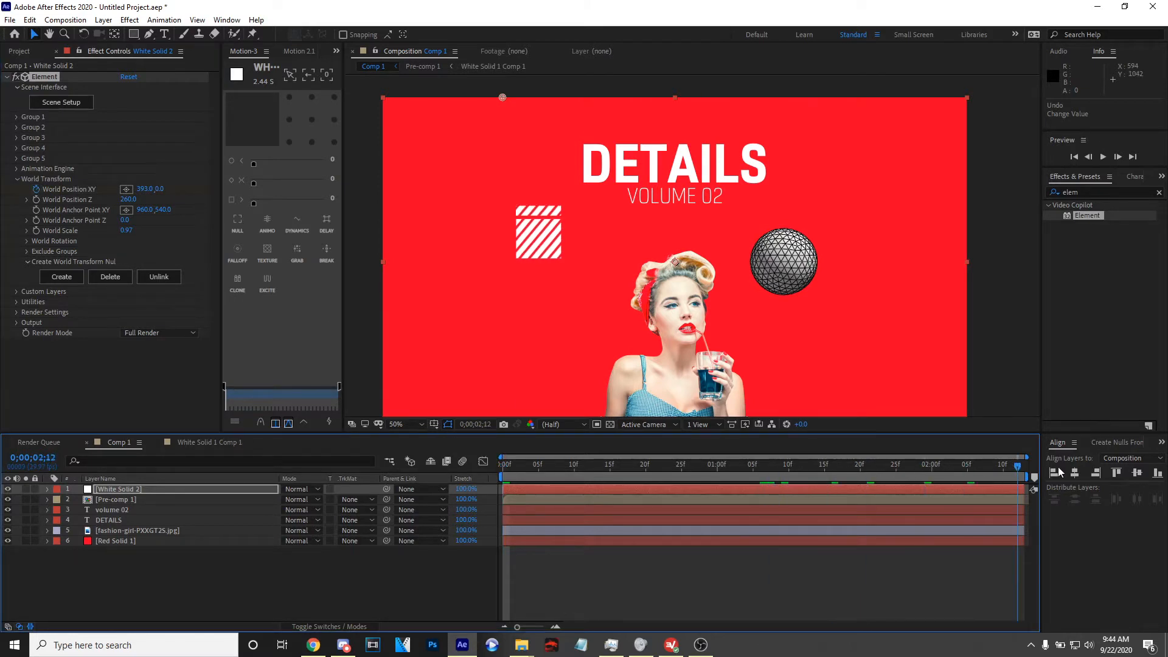
{"action": "left_click_drag", "start_coordinate": [166, 191], "coordinate": [245, 219]}
{"action": "key", "text": "space"}
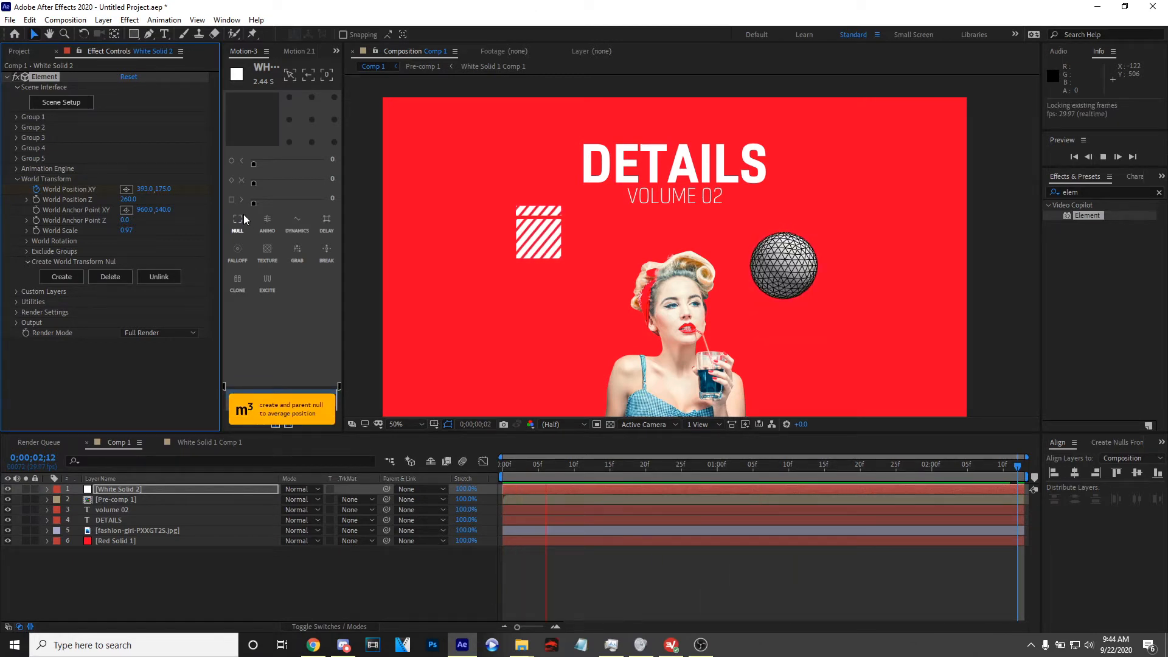
{"action": "key", "text": "space"}
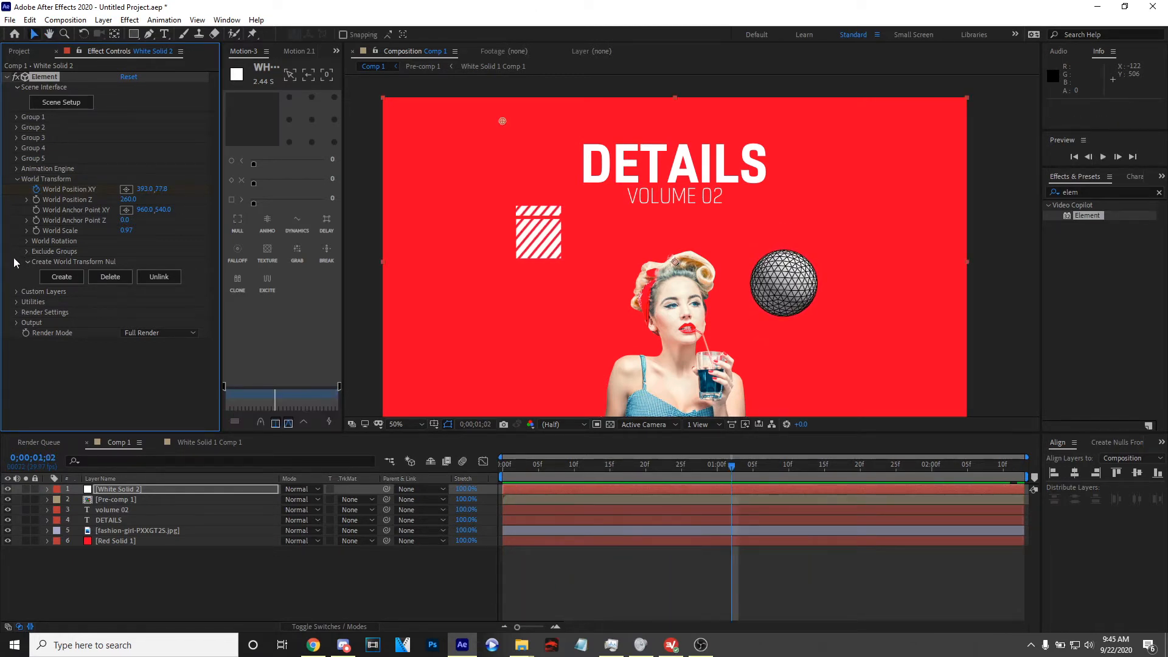
Keyframe the sphere's Y Rotation World from 0° at the first frame to 83° at 0;00;02;12, and preview the spin
{"action": "left_click", "coordinate": [27, 242]}
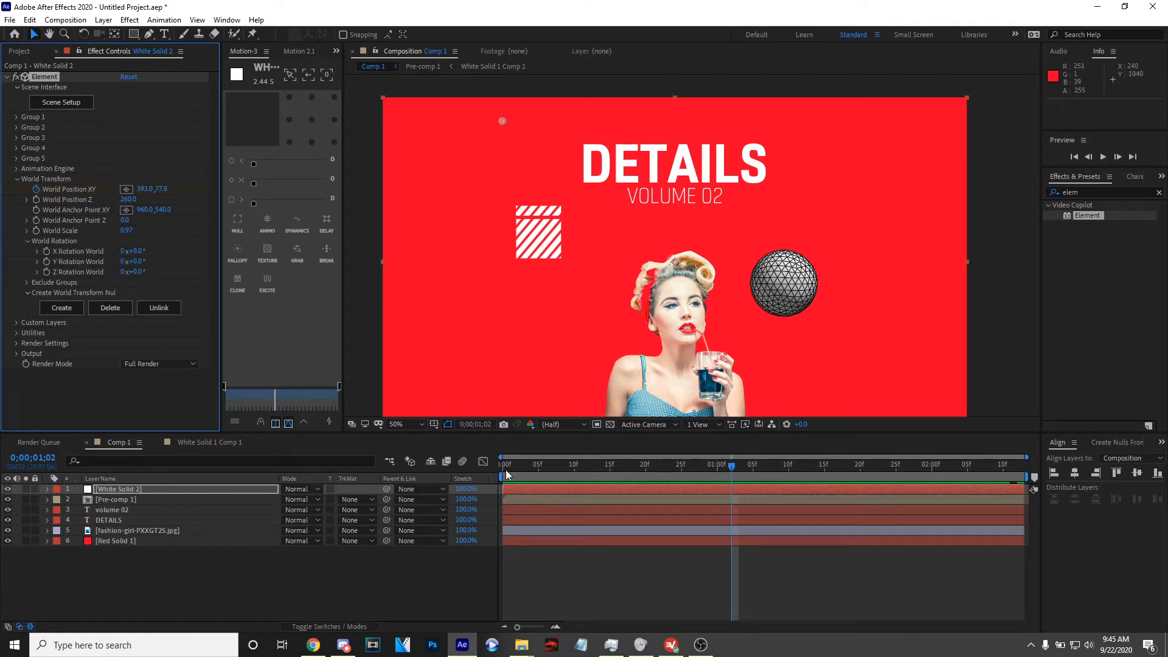
{"action": "key", "text": "Home"}
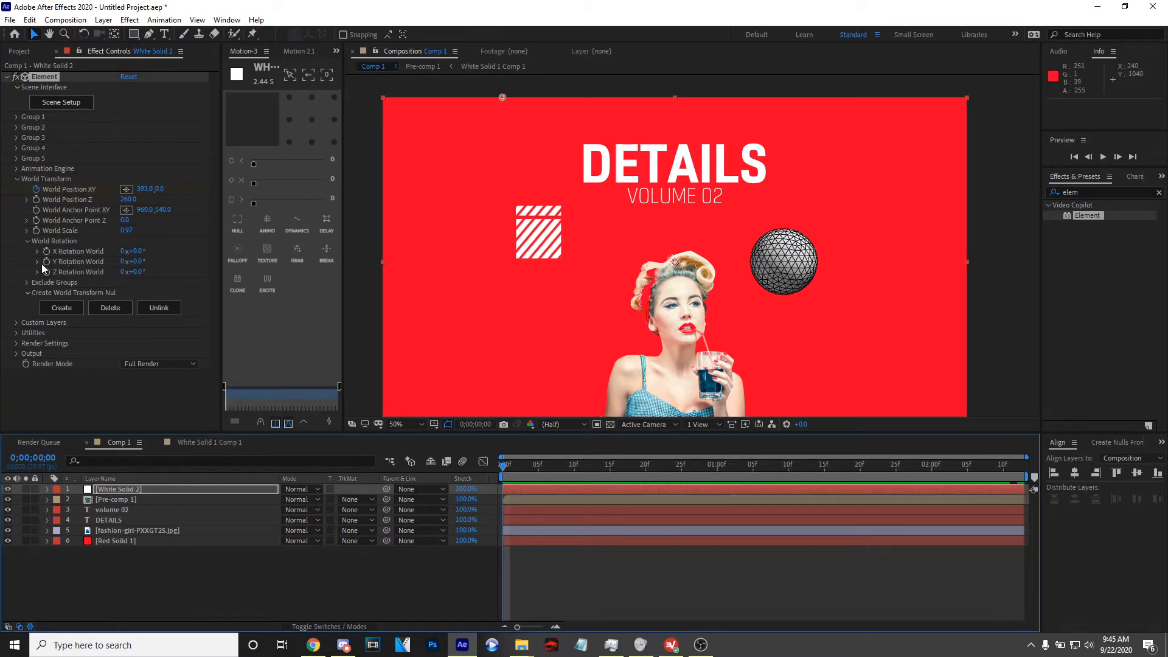
{"action": "left_click", "coordinate": [46, 262]}
{"action": "left_click", "coordinate": [1017, 465]}
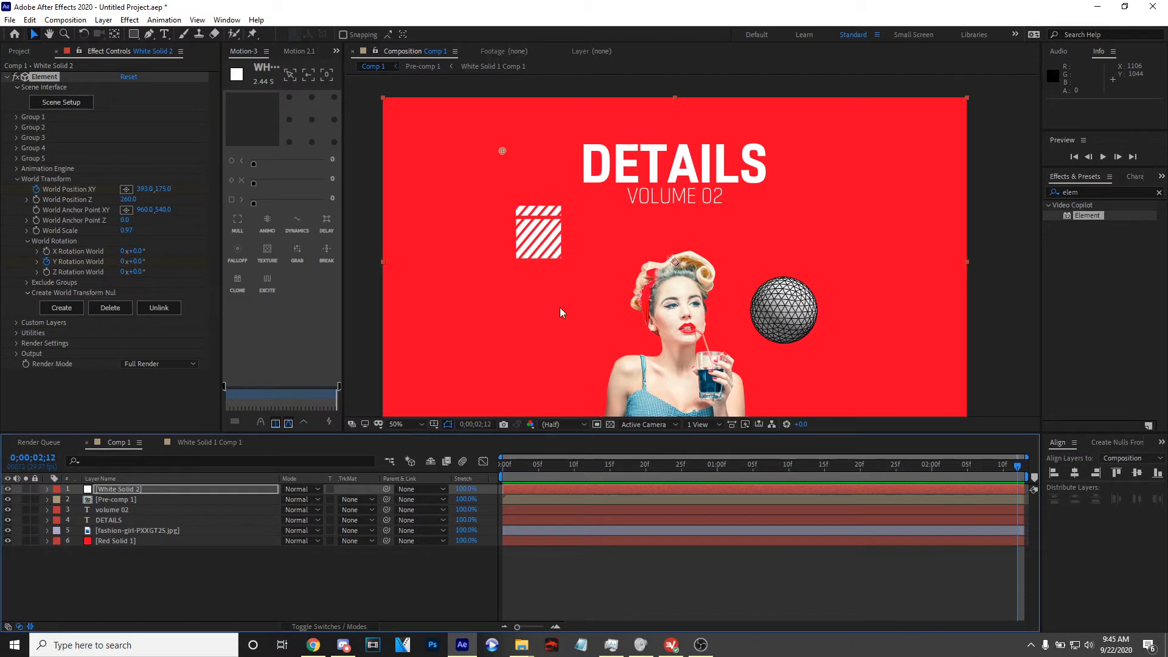
{"action": "left_click_drag", "start_coordinate": [136, 263], "coordinate": [189, 275]}
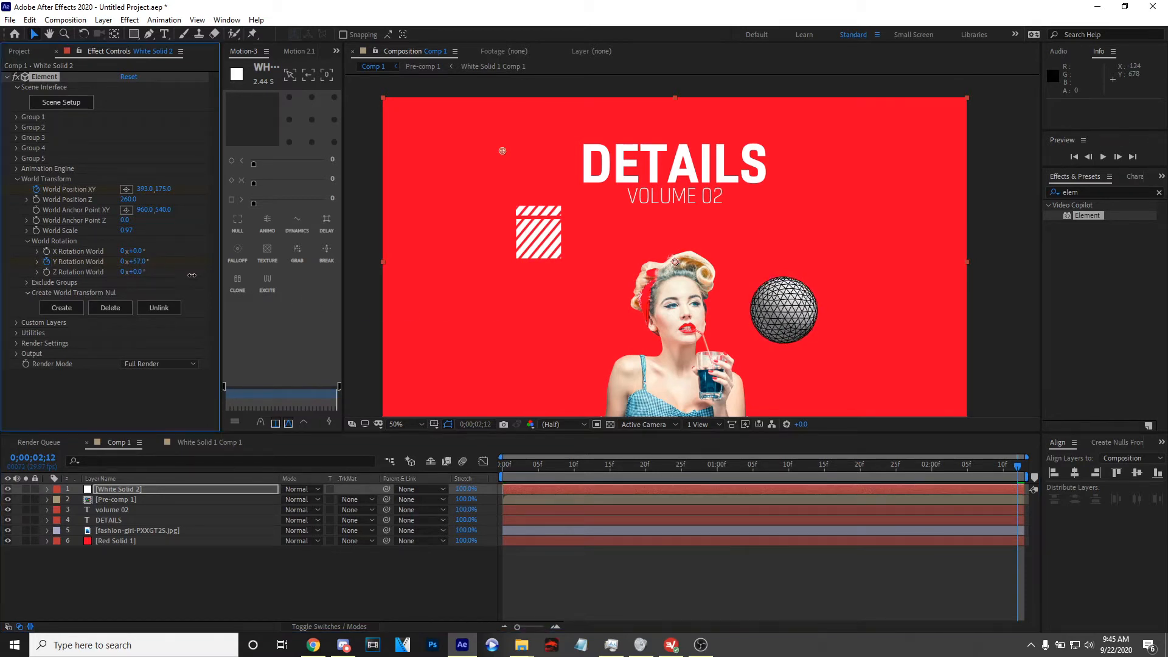
{"action": "key", "text": "space"}
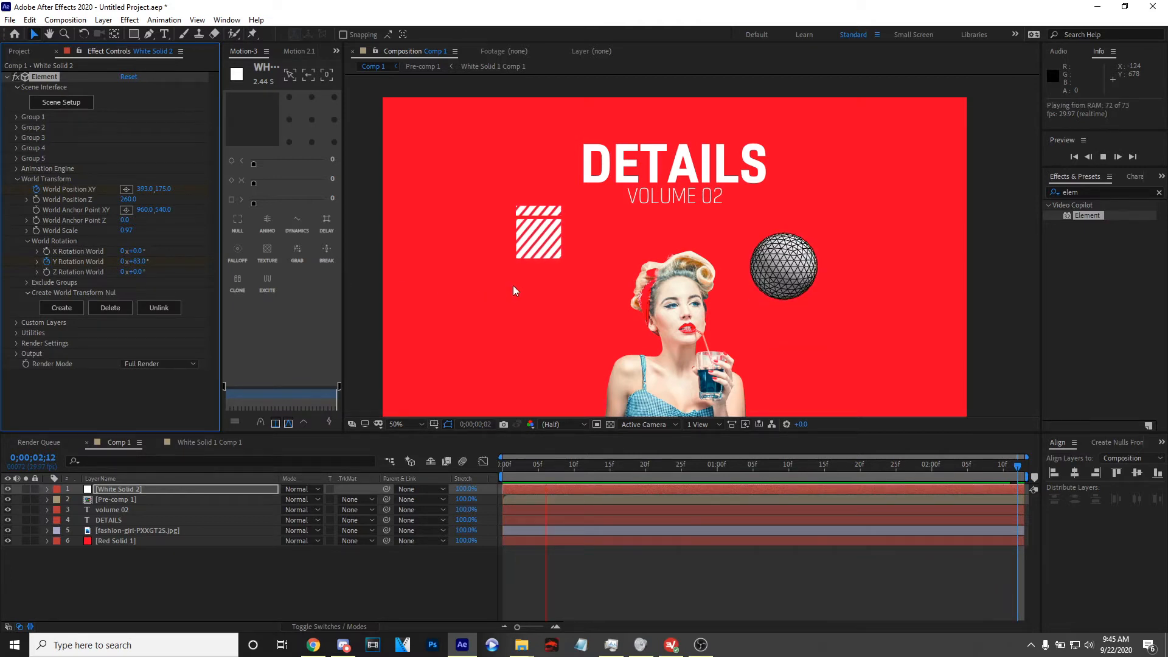
{"action": "key", "text": "space"}
Play back Comp 1 to review the sphere animation and return to the first frame
{"action": "key", "text": "space"}
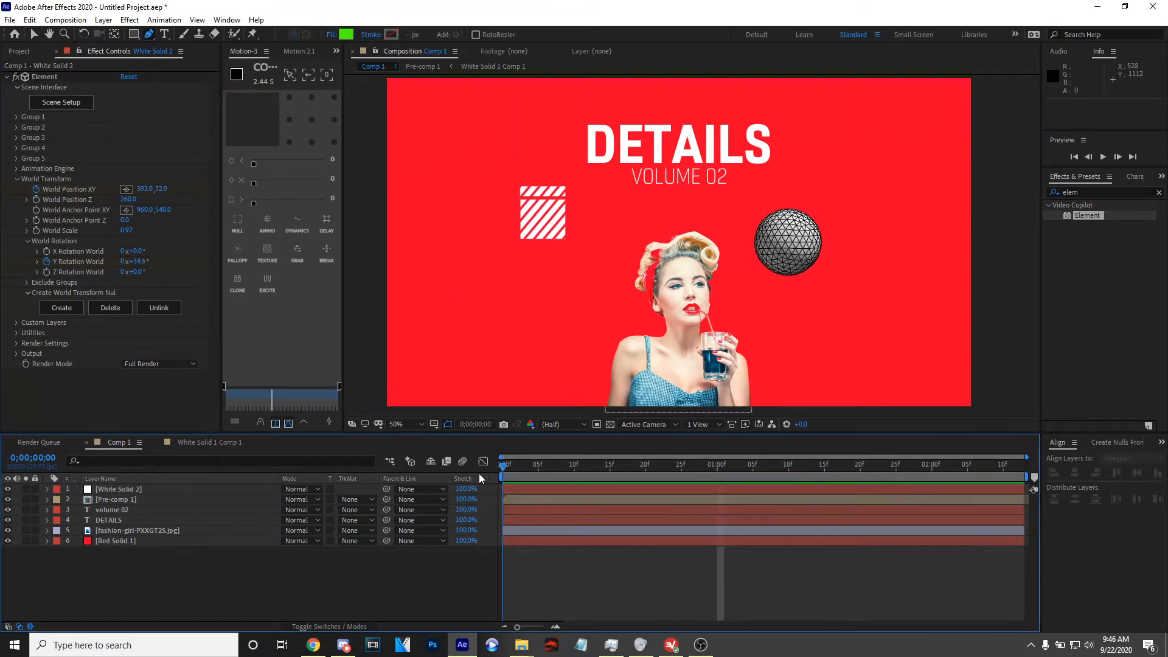
{"action": "key", "text": "space"}
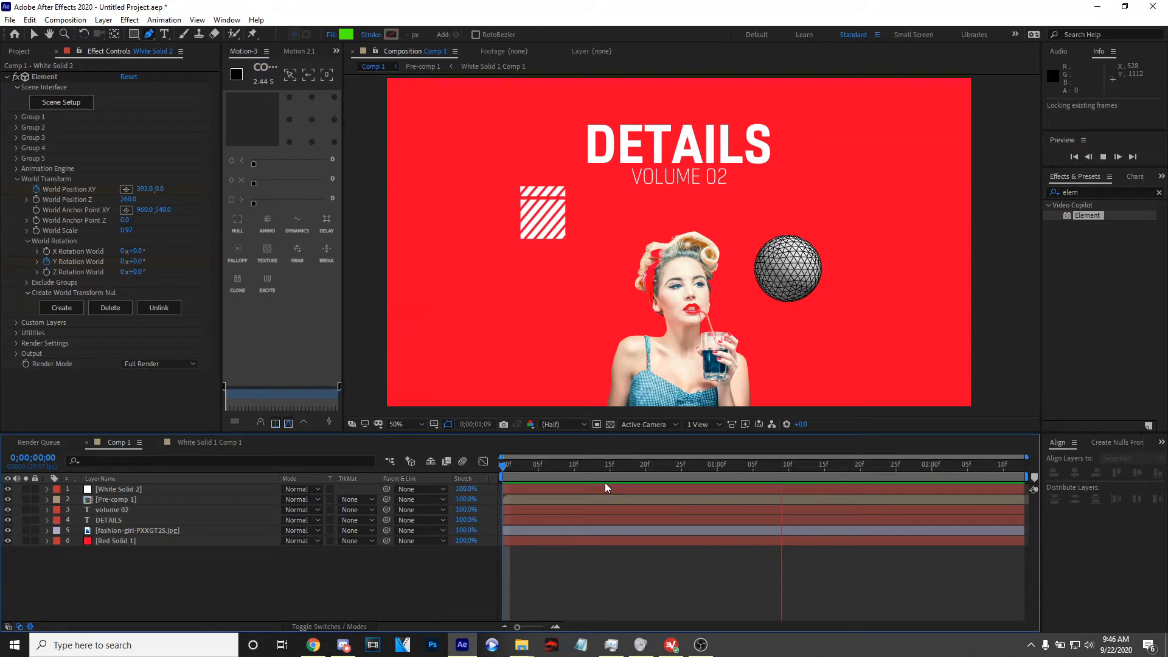
{"action": "key", "text": "space"}
{"action": "left_click_drag", "start_coordinate": [506, 468], "coordinate": [428, 473]}
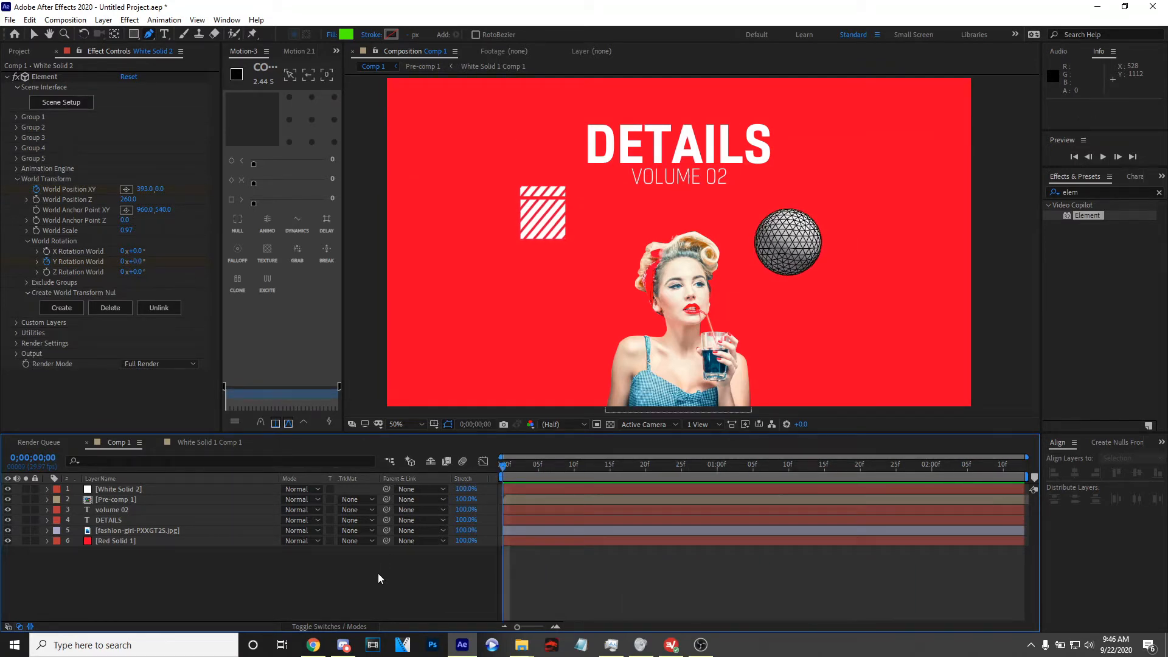
Draw a straight horizontal line with the Pen tool on the red background, beside the woman and below the striped box
{"action": "left_click", "coordinate": [148, 34]}
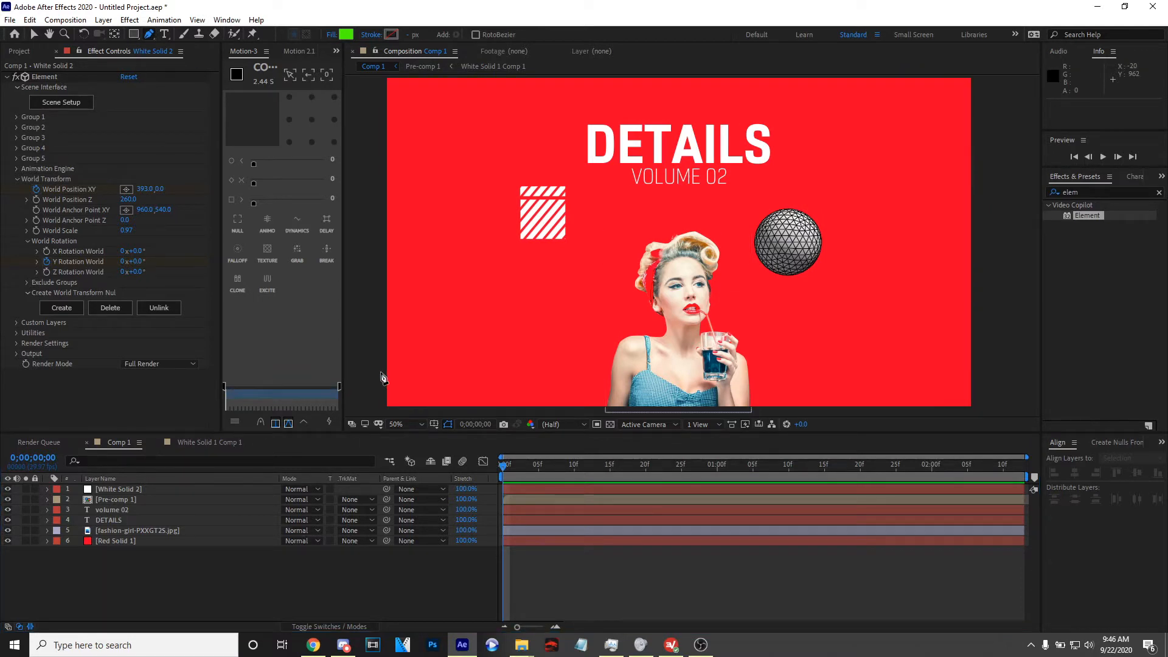
{"action": "left_click", "coordinate": [425, 292]}
{"action": "left_click", "coordinate": [593, 292]}
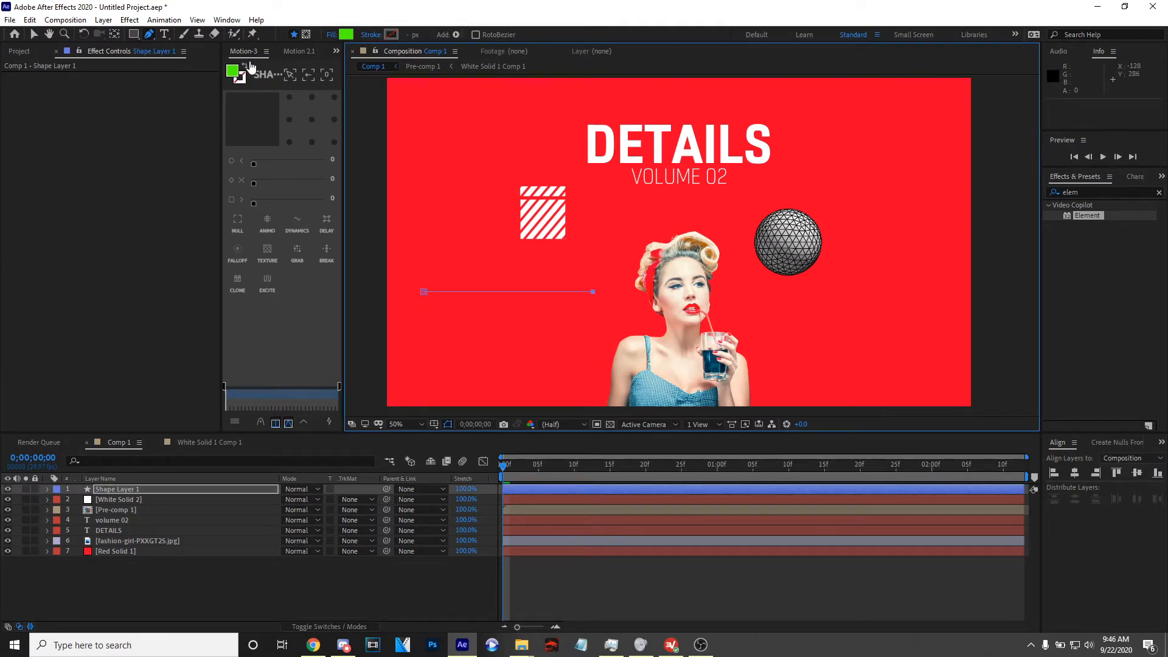
Remove the fill from the horizontal line and give it a white stroke
{"action": "left_click", "coordinate": [331, 35]}
{"action": "left_click", "coordinate": [522, 278]}
{"action": "left_click", "coordinate": [567, 349]}
{"action": "left_click", "coordinate": [391, 35]}
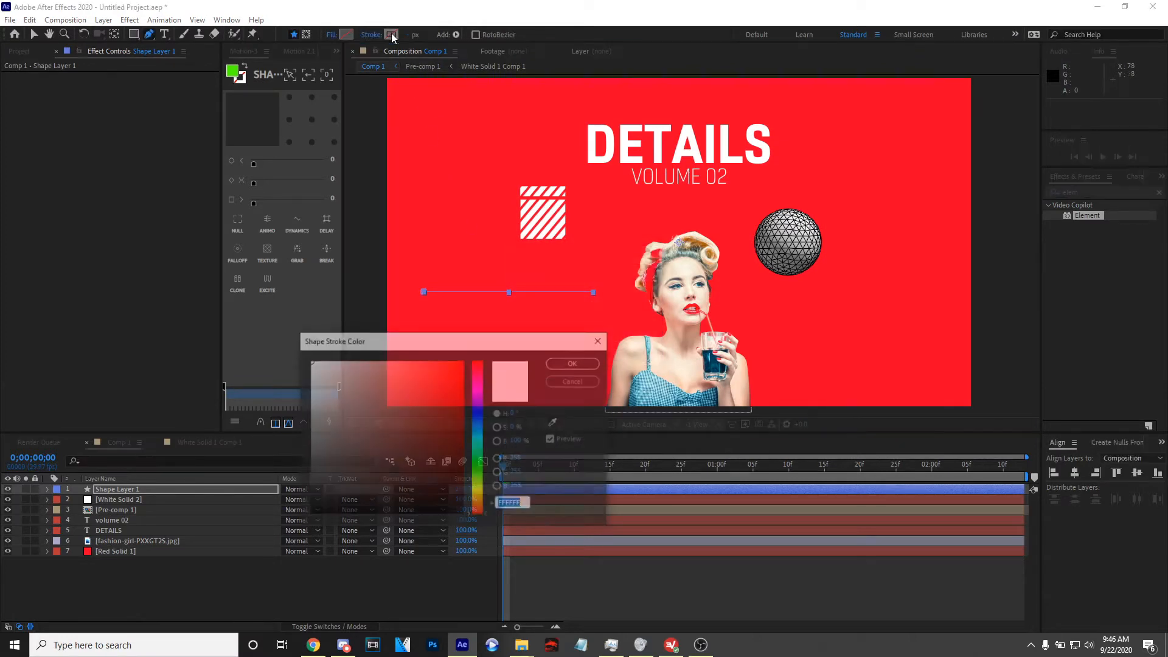
{"action": "left_click", "coordinate": [573, 363]}
{"action": "left_click_drag", "start_coordinate": [412, 34], "coordinate": [410, 34]}
Add a Repeater to the line in Shape Layer 1 and expand its transform properties
{"action": "left_click", "coordinate": [47, 490]}
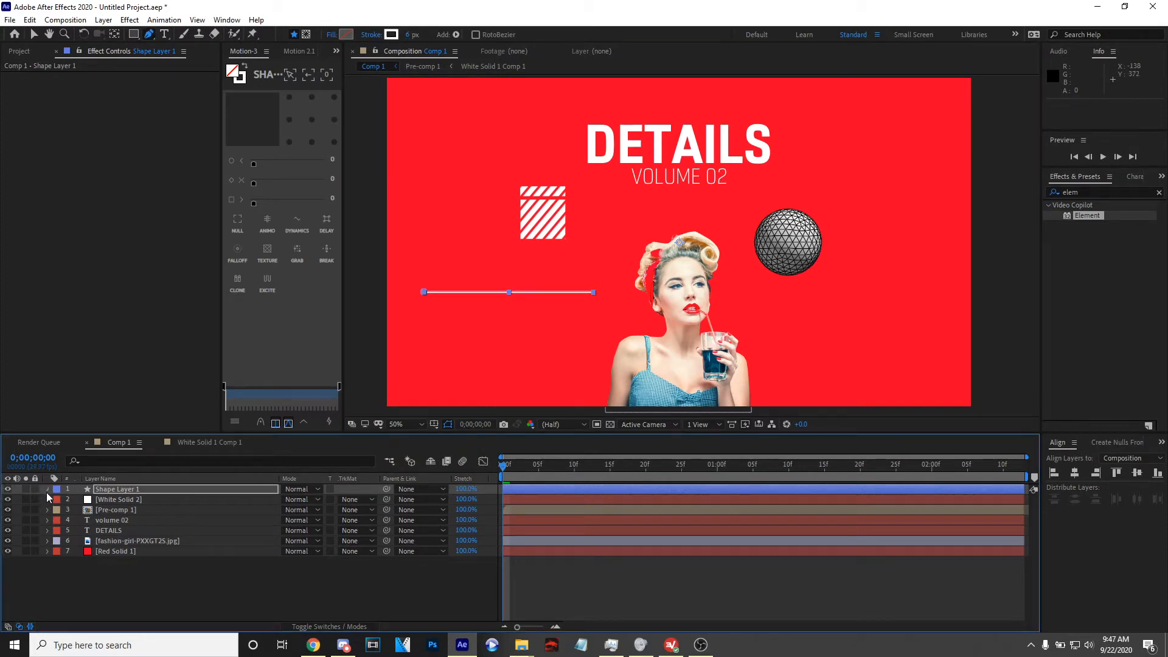
{"action": "left_click", "coordinate": [373, 500]}
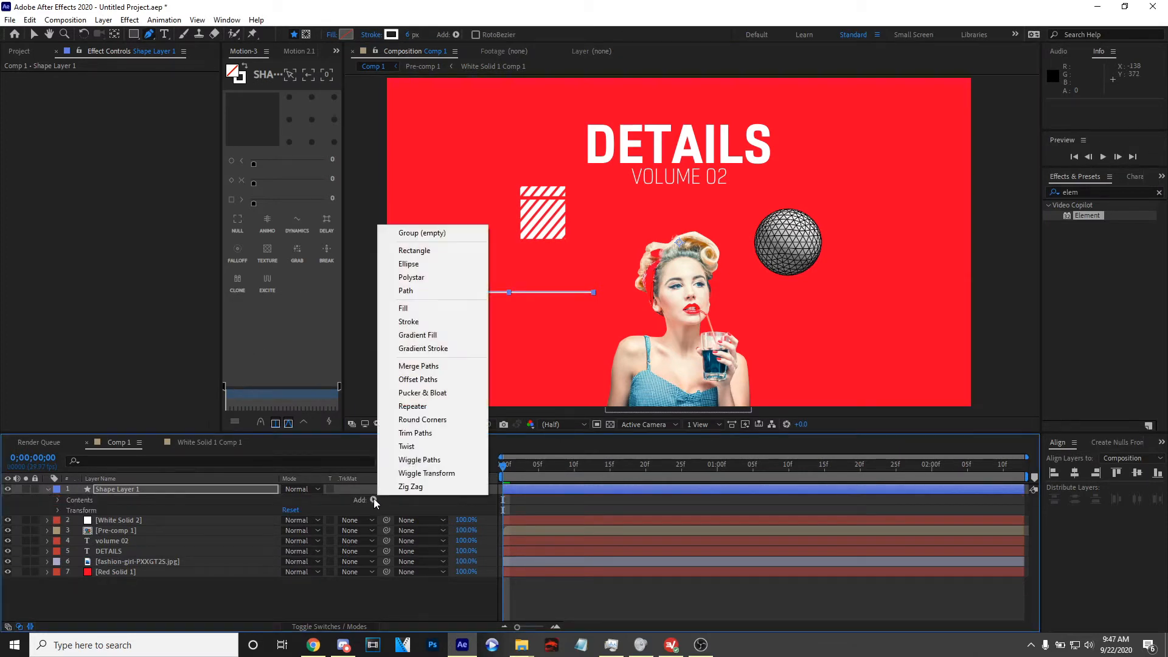
{"action": "left_click", "coordinate": [455, 404]}
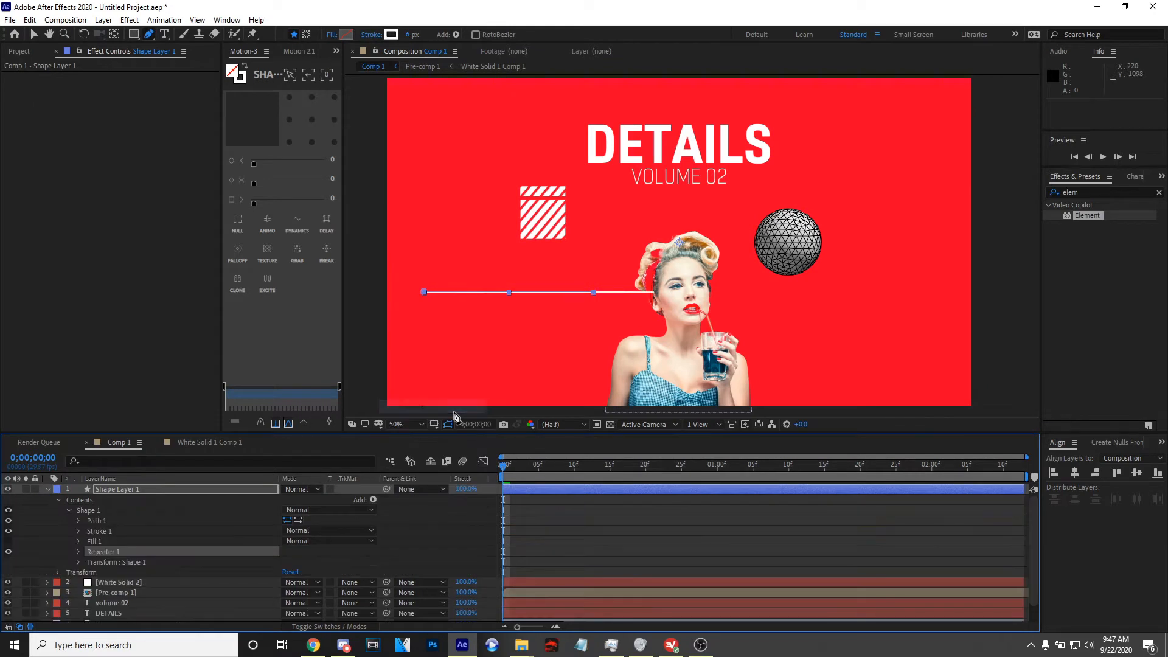
{"action": "left_click", "coordinate": [79, 551]}
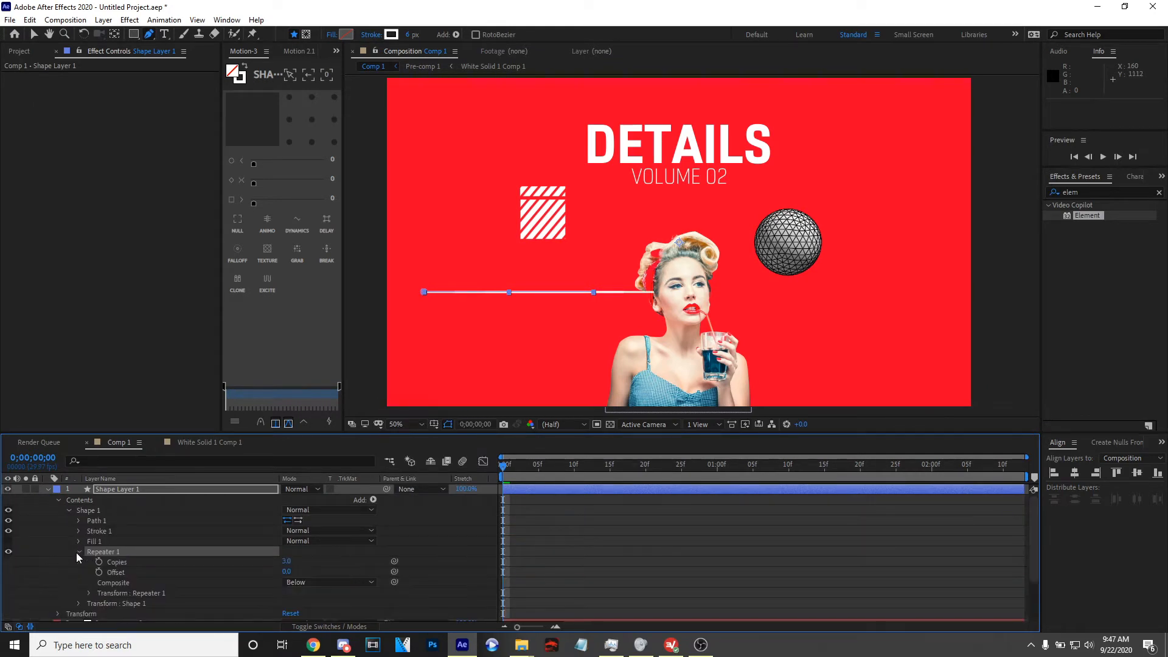
{"action": "left_click", "coordinate": [88, 594]}
Set the line's Repeater to 61 copies with Position 0, 26 to stack them vertically, and preview the composition
{"action": "left_click_drag", "start_coordinate": [308, 575], "coordinate": [342, 579]}
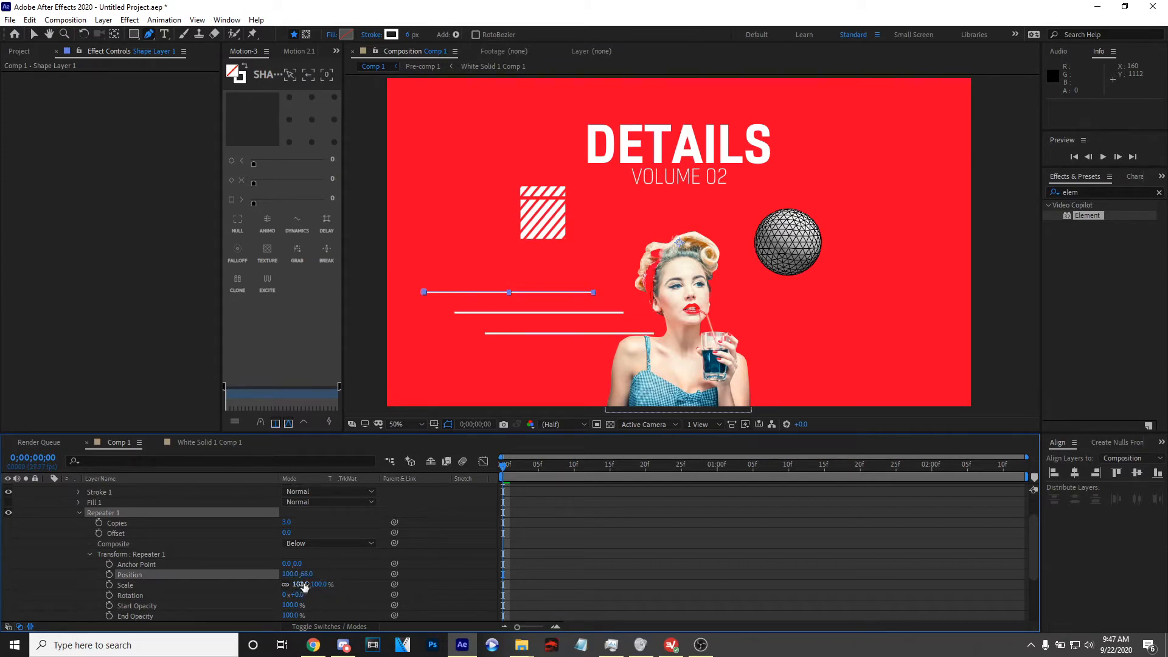
{"action": "left_click", "coordinate": [293, 574]}
{"action": "type", "text": "0"}
{"action": "key", "text": "Return"}
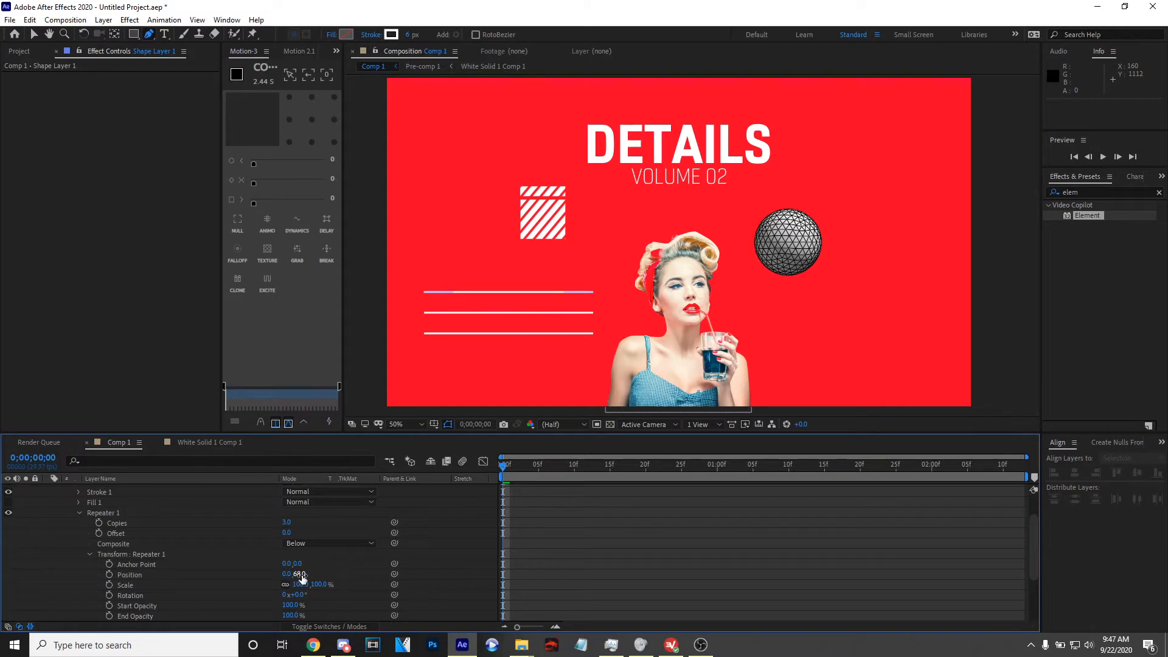
{"action": "left_click_drag", "start_coordinate": [298, 574], "coordinate": [300, 575]}
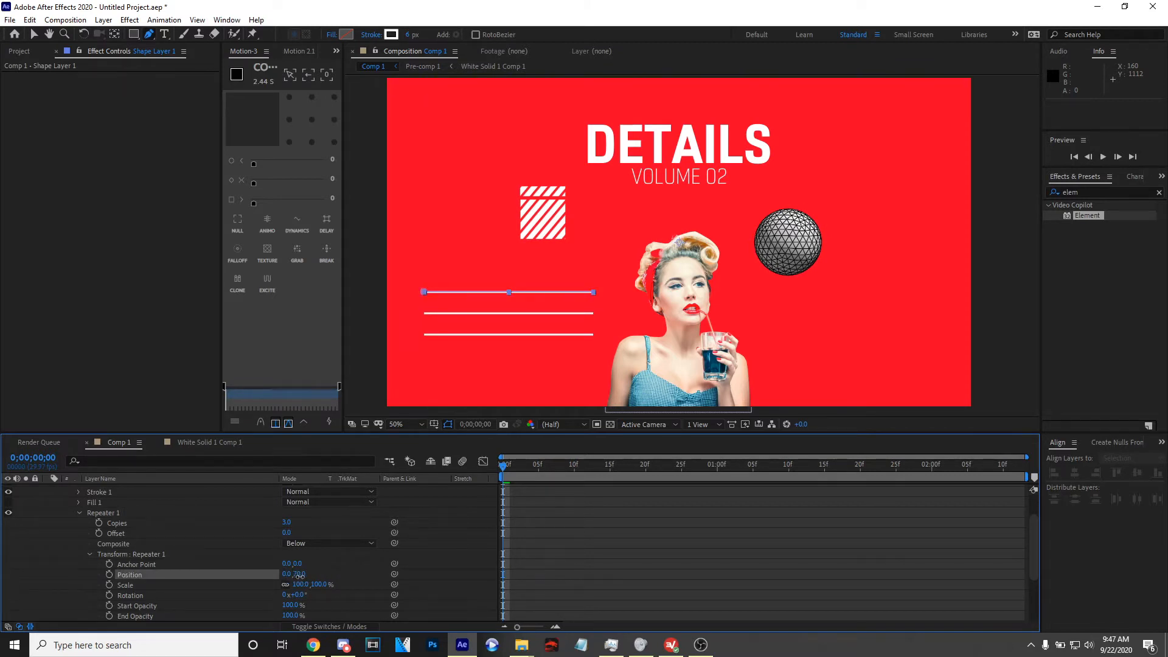
{"action": "left_click_drag", "start_coordinate": [286, 527], "coordinate": [281, 566]}
{"action": "key", "text": "space"}
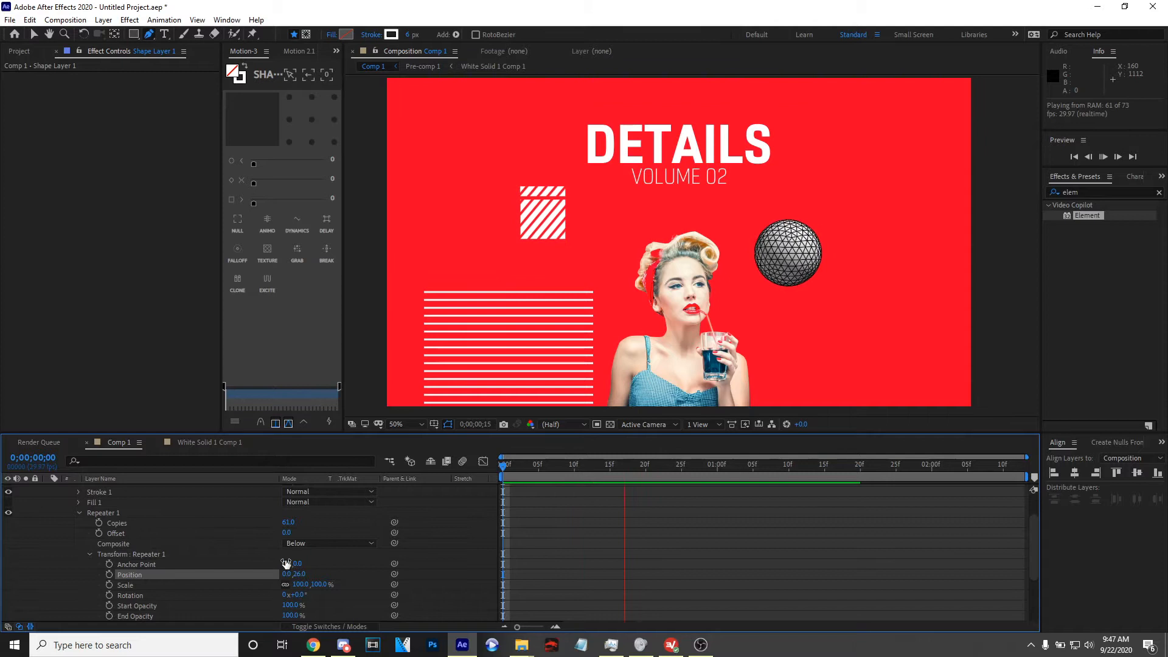
{"action": "key", "text": "space"}
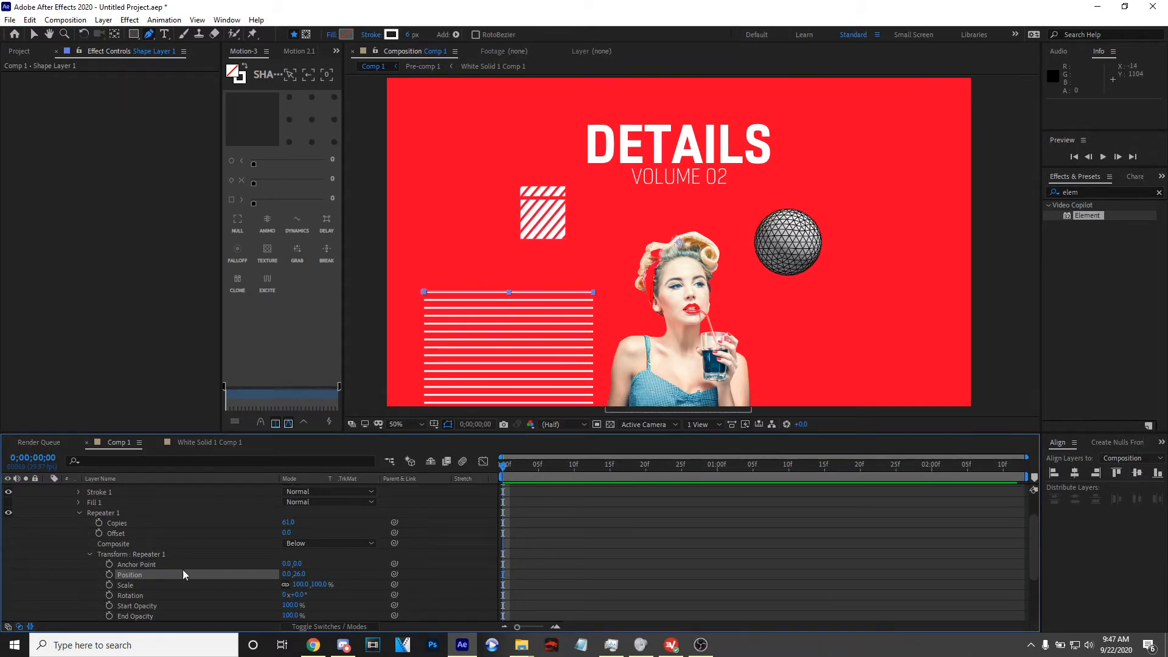
{"action": "scroll", "coordinate": [182, 570], "scroll_direction": "down", "scroll_amount": 2}
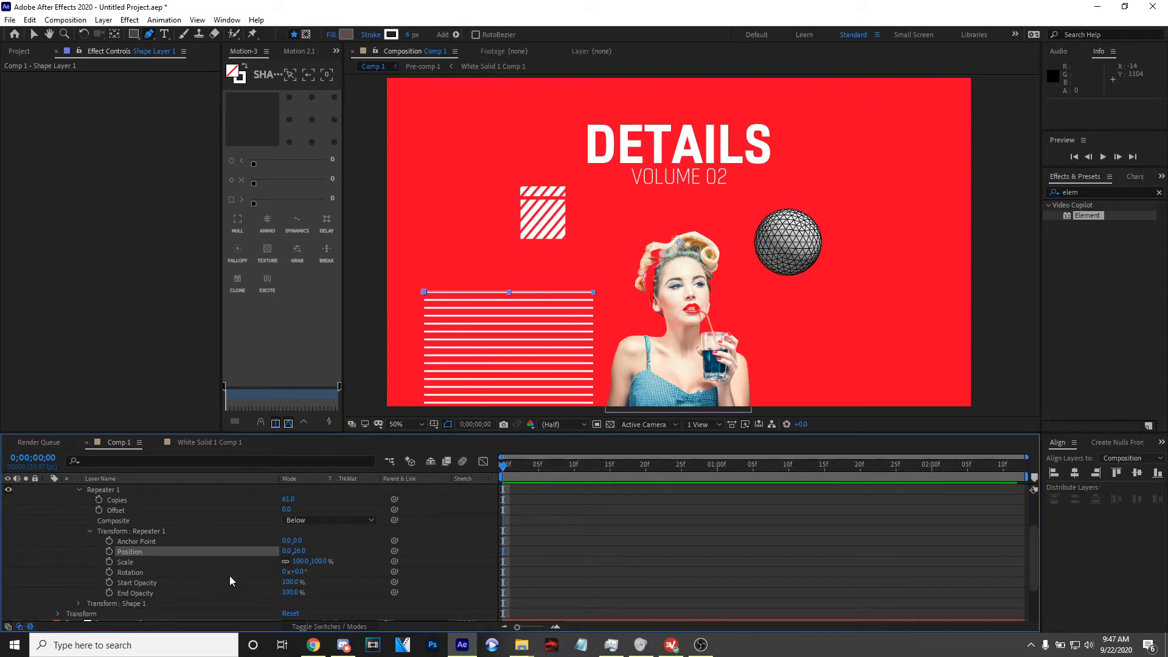
{"action": "mouse_move", "coordinate": [292, 575]}
{"action": "left_mouse_down"}
{"action": "mouse_move", "coordinate": [305, 575]}
{"action": "mouse_move", "coordinate": [280, 574]}
{"action": "mouse_move", "coordinate": [303, 581]}
{"action": "left_mouse_up"}
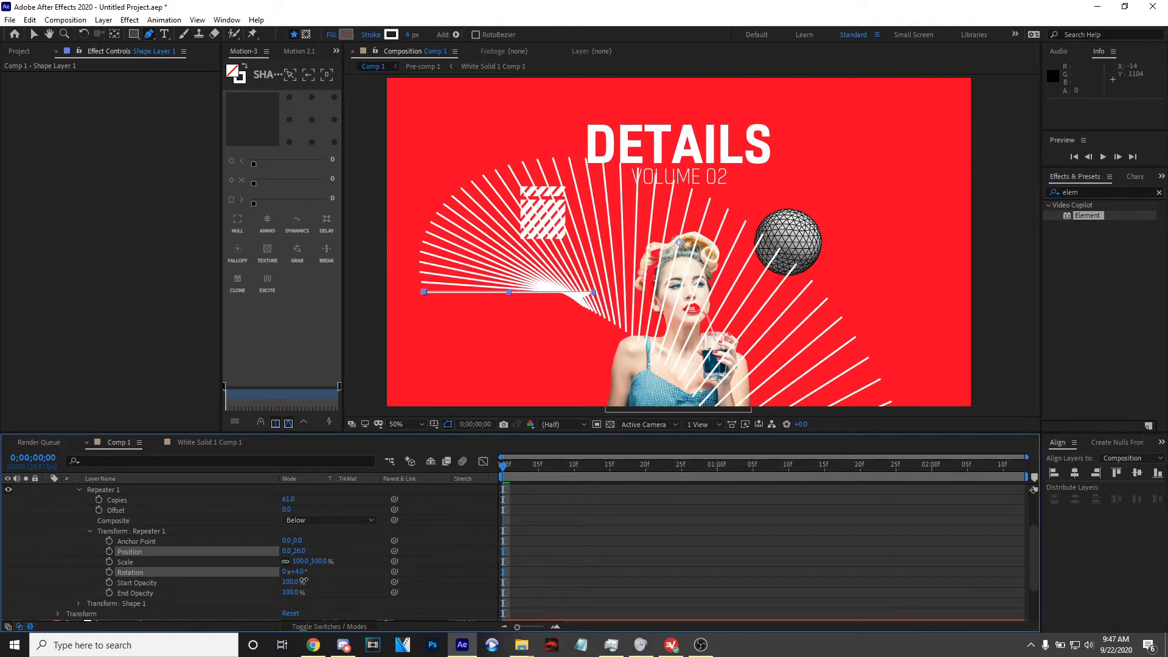
{"action": "left_click_drag", "start_coordinate": [303, 580], "coordinate": [197, 579]}
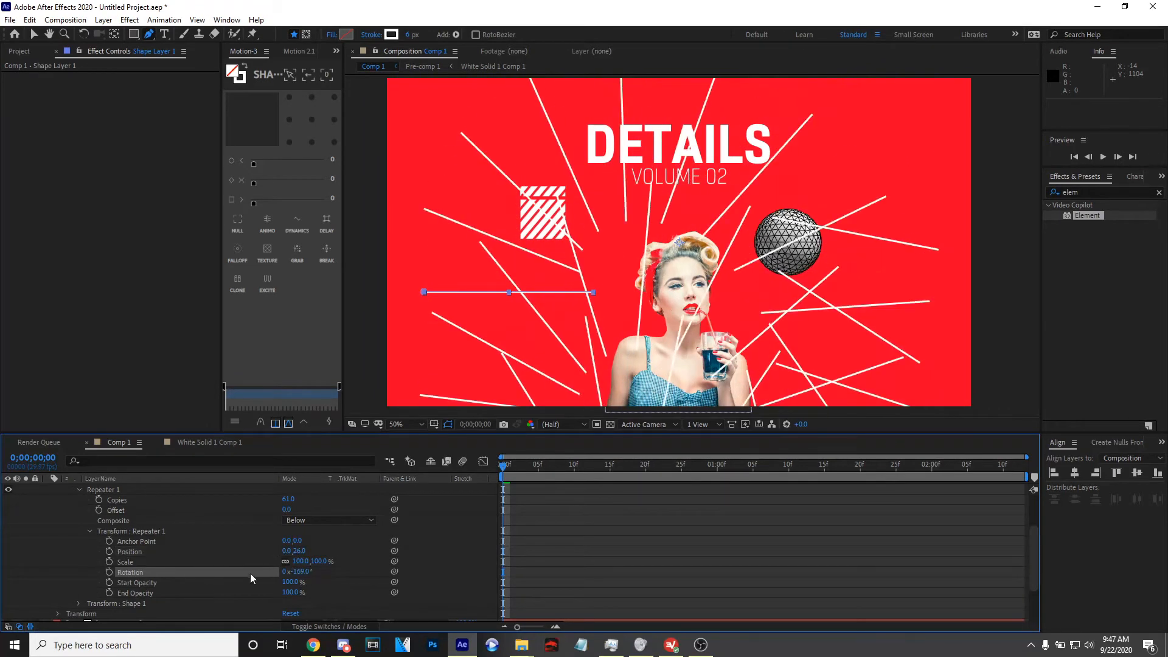
{"action": "right_click", "coordinate": [306, 575]}
{"action": "left_click", "coordinate": [271, 511]}
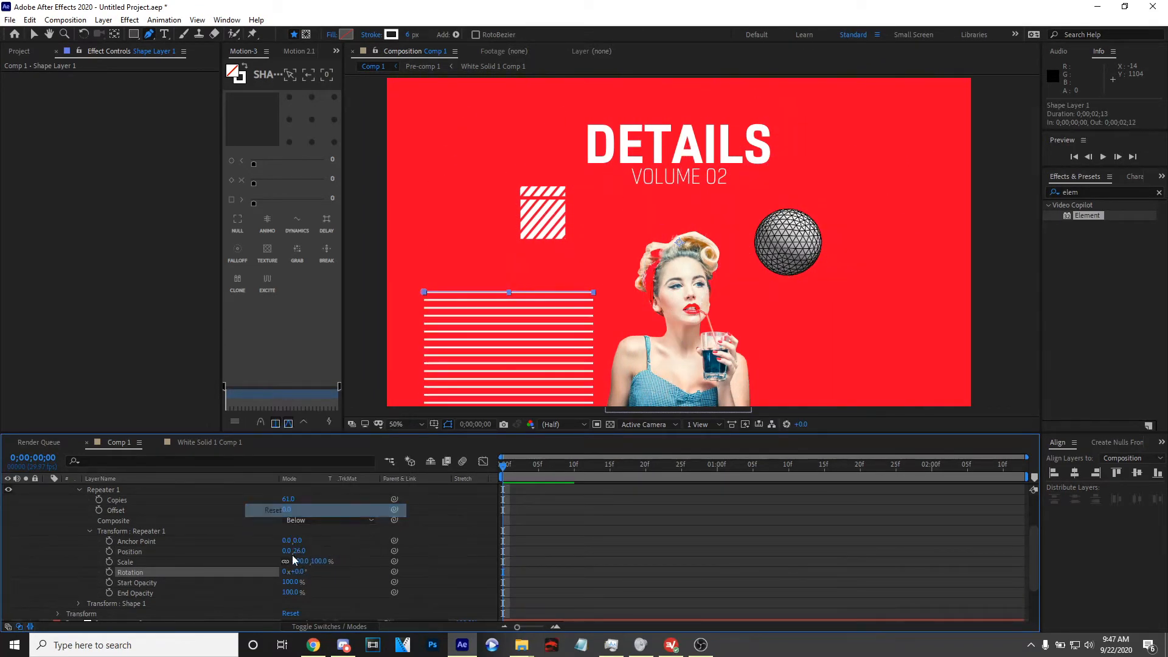
Try fanning out the line's repeated copies with a Repeater rotation of 6°, reduced to 2° per copy
{"action": "left_click_drag", "start_coordinate": [303, 574], "coordinate": [307, 573]}
{"action": "right_click", "coordinate": [307, 574]}
{"action": "left_click", "coordinate": [345, 596]}
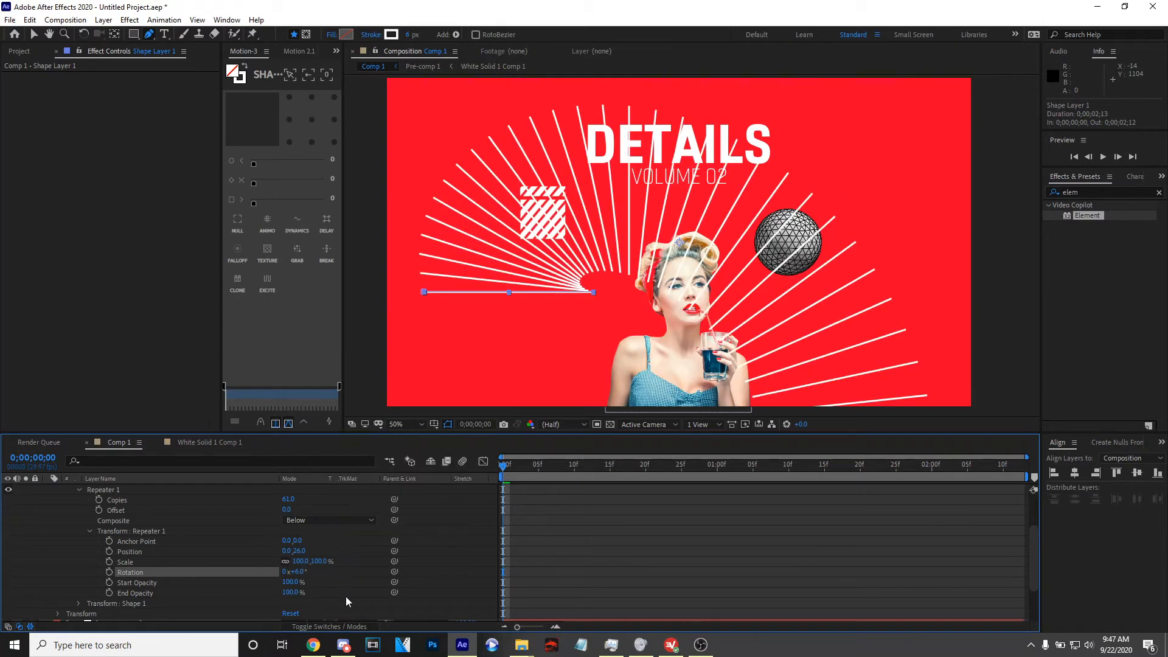
{"action": "left_click_drag", "start_coordinate": [299, 577], "coordinate": [297, 577]}
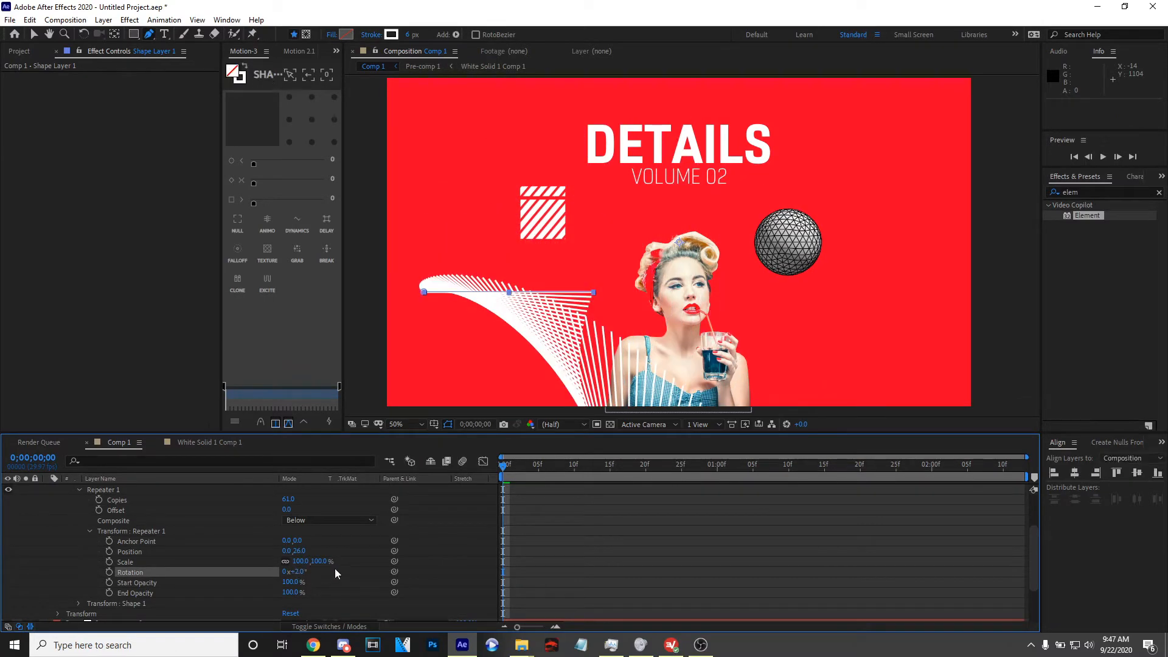
Try moving Shape Layer 1 to position 1514, 540 and placing it beneath the woman's photo layer
{"action": "scroll", "coordinate": [203, 535], "scroll_direction": "up", "scroll_amount": 3}
{"action": "key", "text": "p"}
{"action": "left_click_drag", "start_coordinate": [286, 498], "coordinate": [663, 497]}
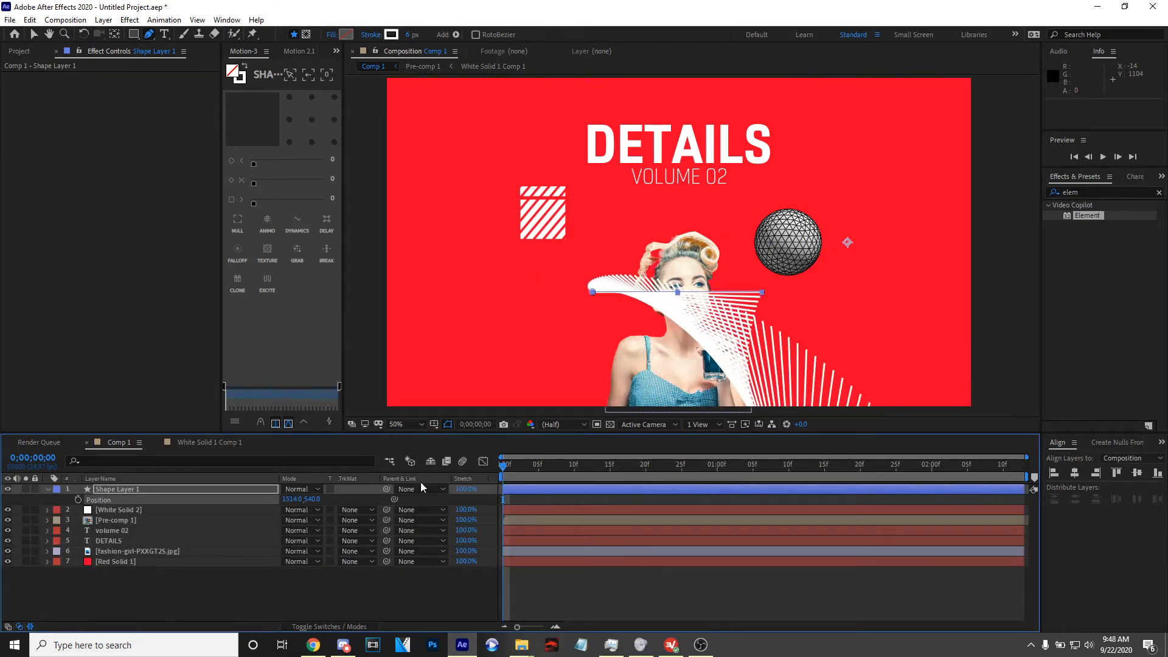
{"action": "left_click_drag", "start_coordinate": [228, 487], "coordinate": [134, 557]}
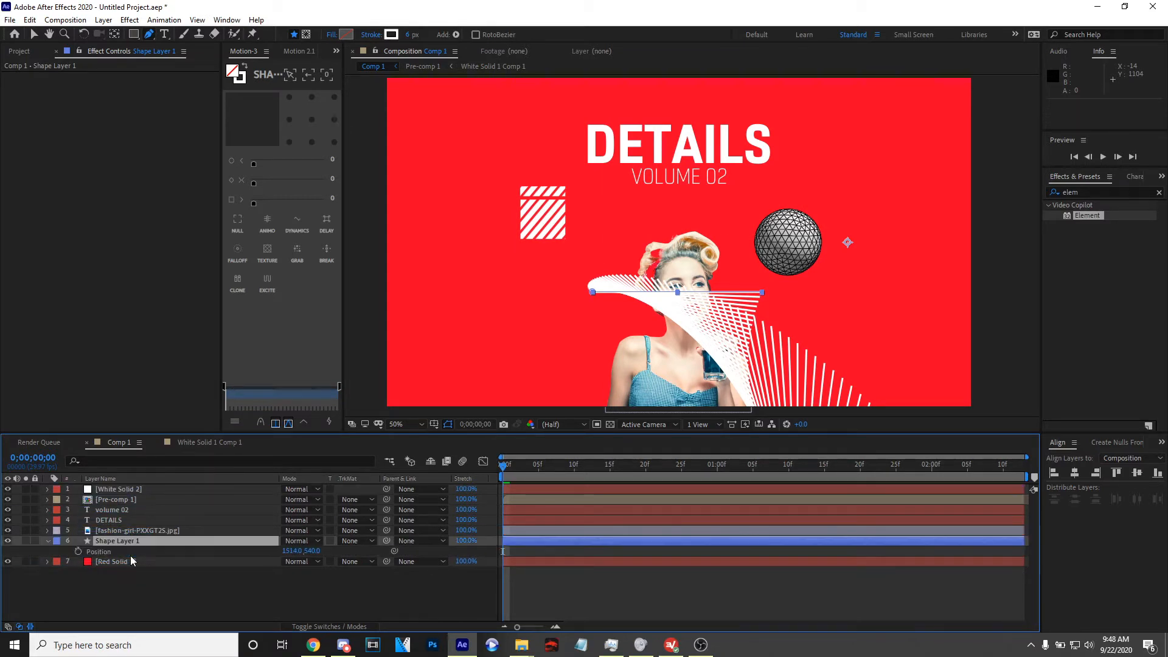
Undo the layer reordering, the position change and the Repeater rotation on Shape Layer 1
{"action": "left_click", "coordinate": [225, 588]}
{"action": "key", "text": "ctrl+z"}
{"action": "key", "text": "ctrl+z"}
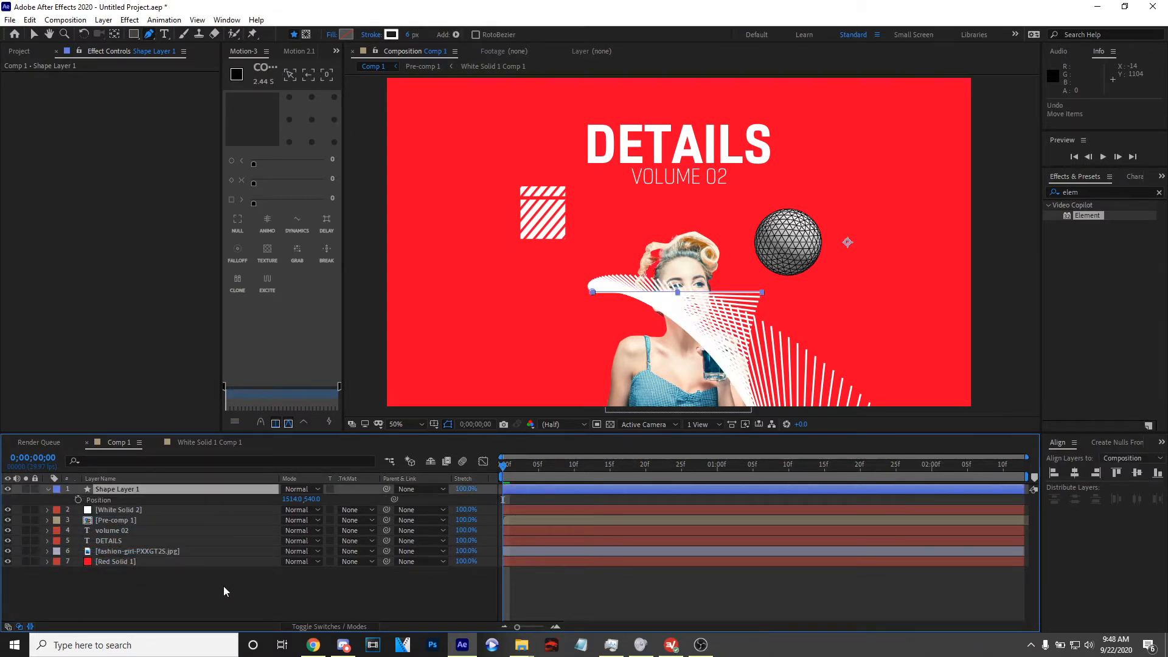
{"action": "left_click", "coordinate": [97, 492]}
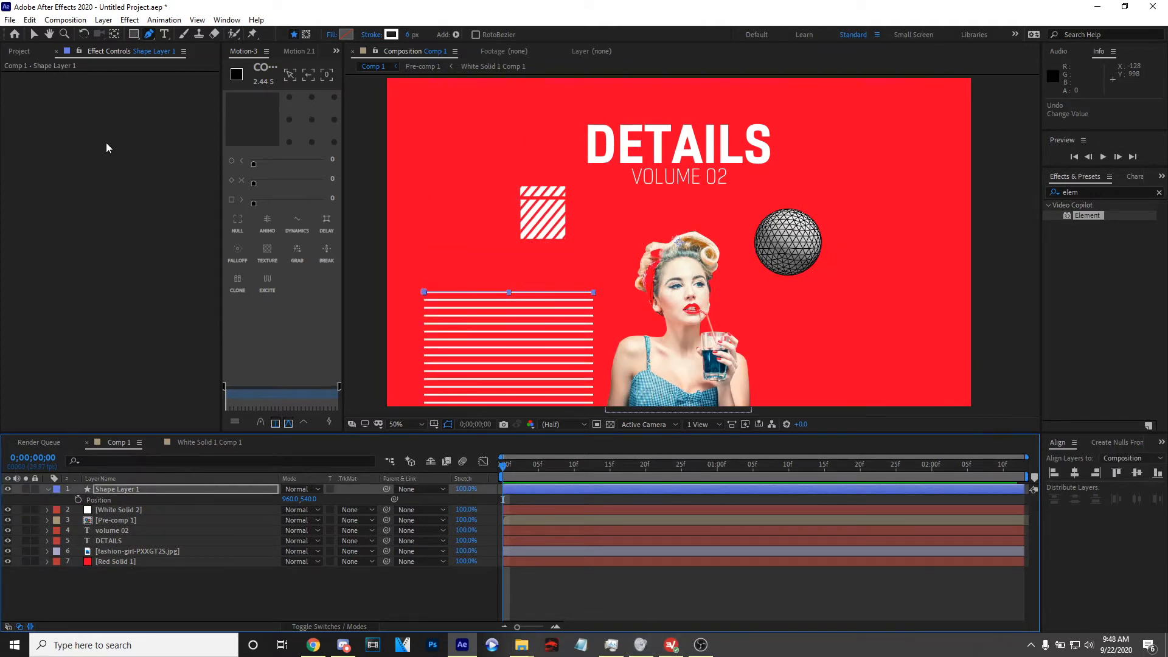
Switch to the Selection tool and hide the White Solid 2 layer that holds the wireframe sphere
{"action": "key", "text": "v"}
{"action": "left_click", "coordinate": [579, 250]}
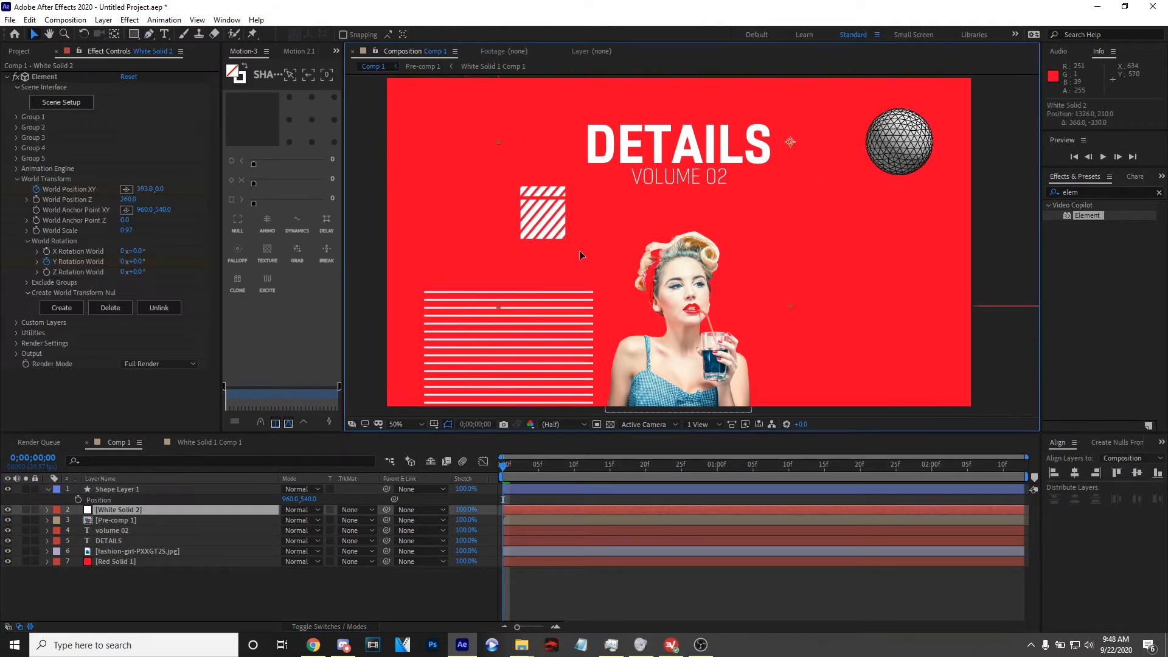
{"action": "left_click", "coordinate": [8, 510]}
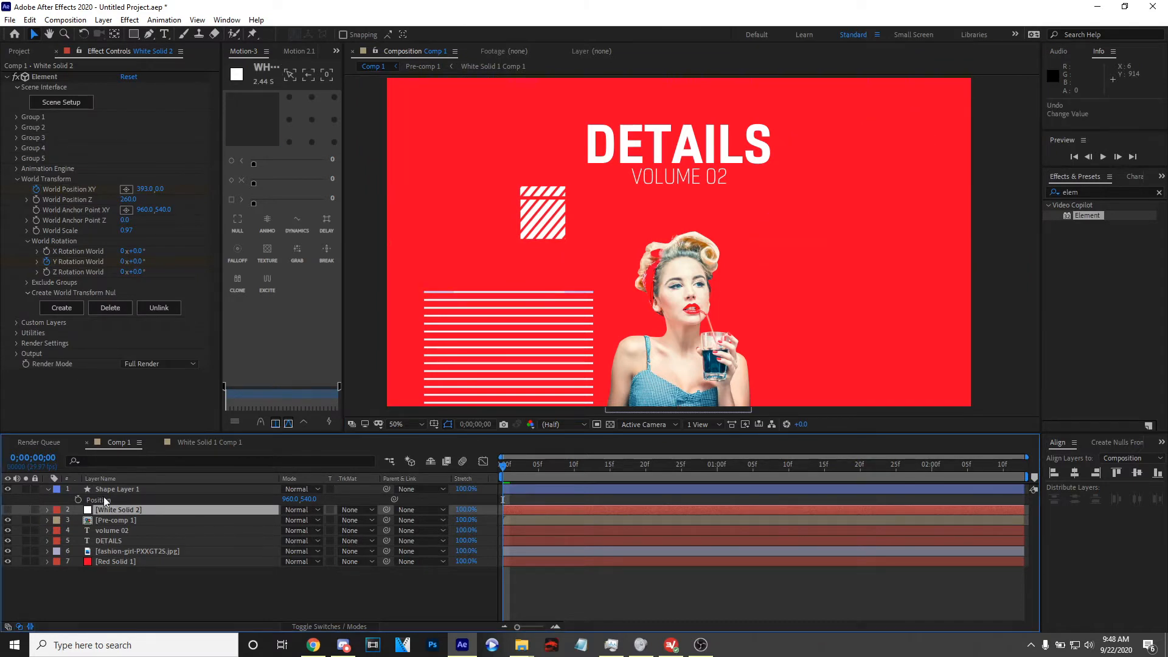
Center the anchor point of Shape Layer 1 and align the layer to the composition's horizontal and vertical center
{"action": "left_click", "coordinate": [149, 488]}
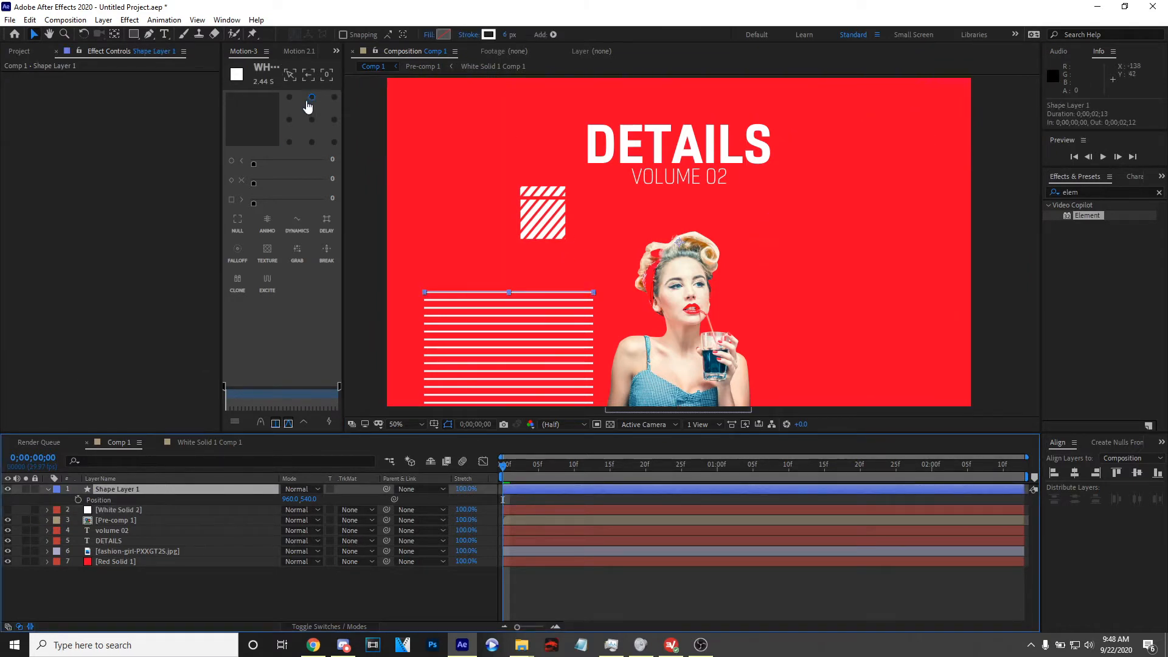
{"action": "left_click", "coordinate": [312, 121]}
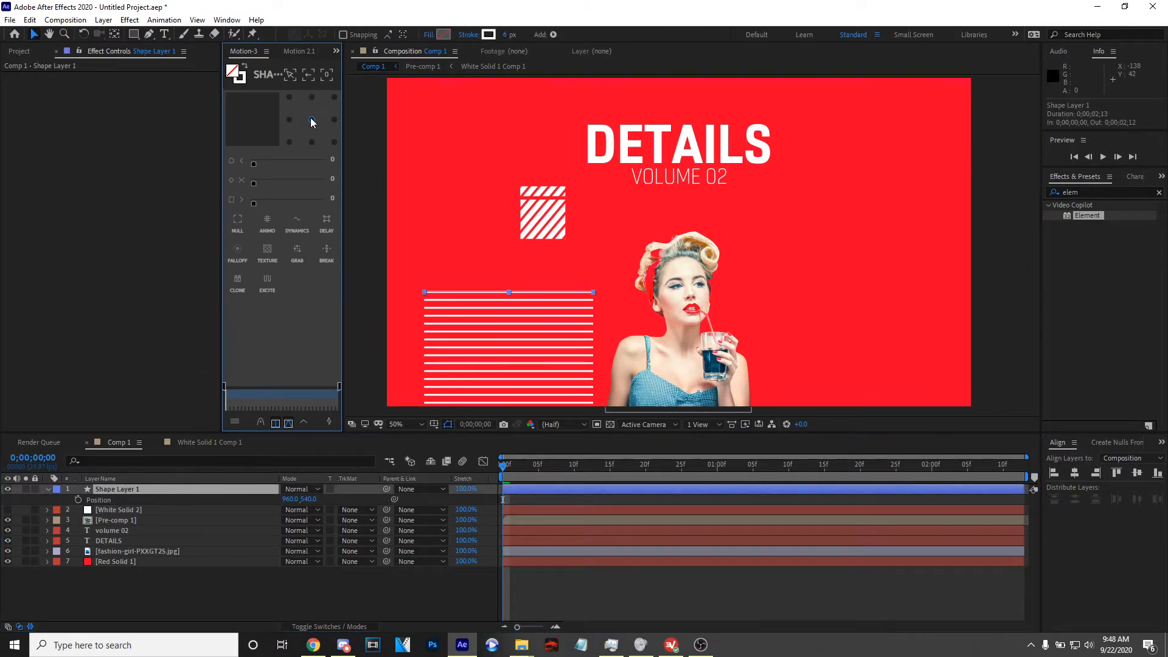
{"action": "left_click", "coordinate": [1074, 473]}
{"action": "left_click", "coordinate": [1137, 474]}
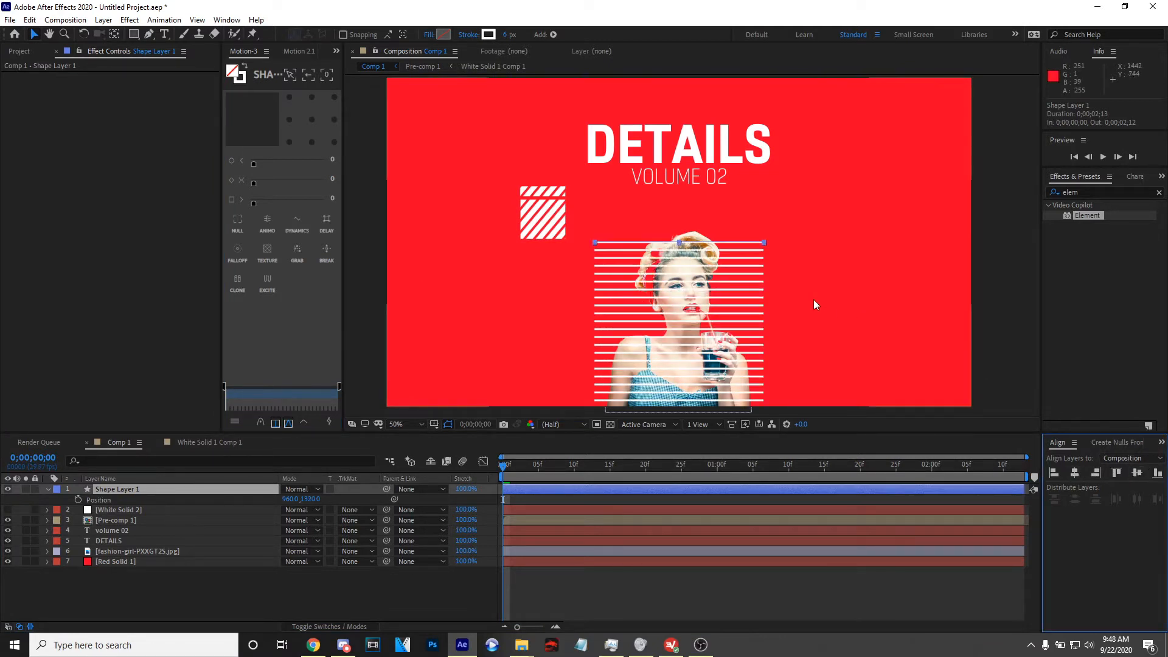
Try stretching the line stack upward to the VOLUME 02 text, and undo the scaling
{"action": "left_click", "coordinate": [681, 243]}
{"action": "left_click_drag", "start_coordinate": [681, 242], "coordinate": [680, 173]}
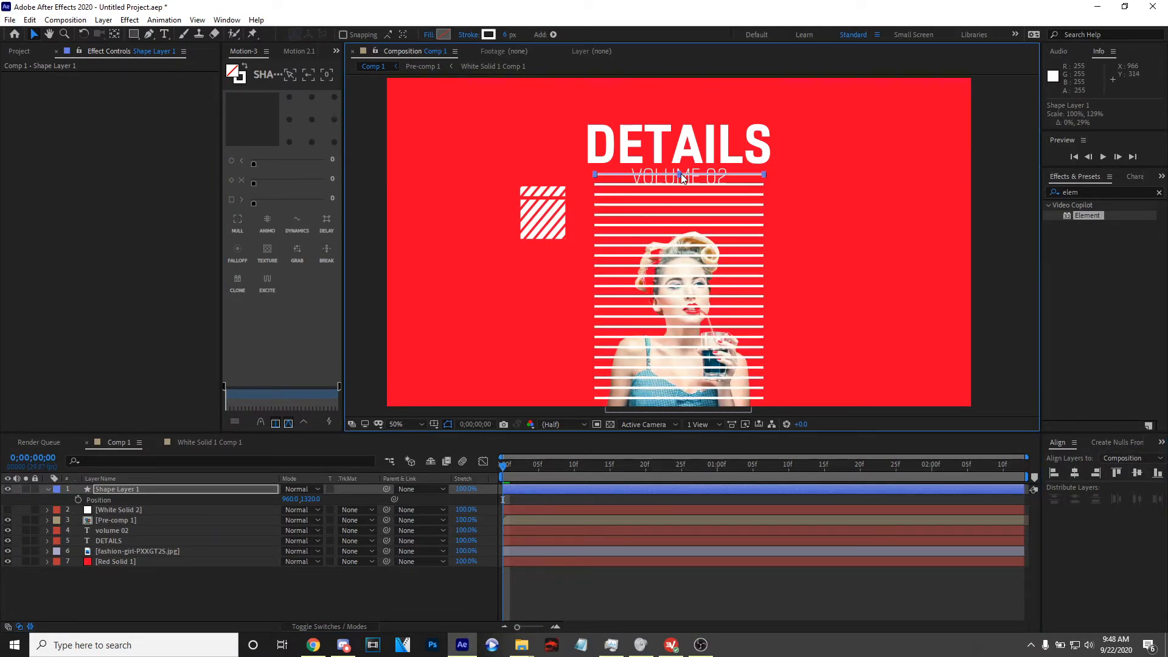
{"action": "key", "text": "ctrl+z"}
Set Shape Layer 1's position to 960, 763 so the lines span the full height of the composition
{"action": "key", "text": "p"}
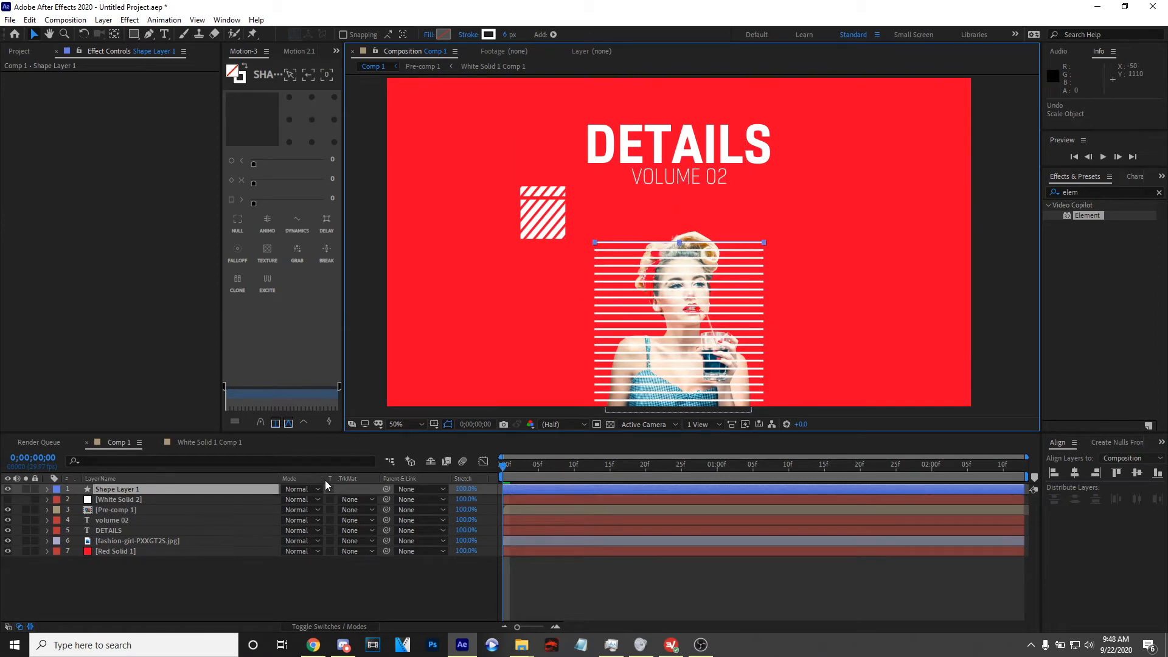
{"action": "key", "text": "p"}
{"action": "left_click_drag", "start_coordinate": [309, 499], "coordinate": [116, 425]}
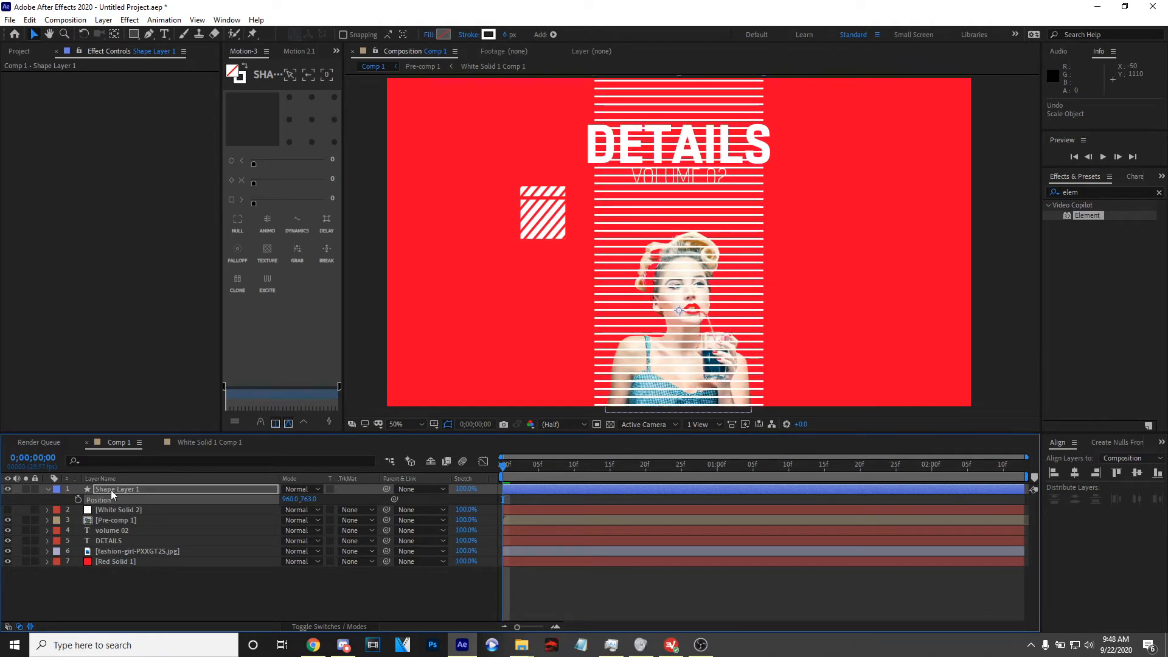
Hide the volume 02 and DETAILS text layers together
{"action": "left_click", "coordinate": [116, 538]}
{"action": "left_click", "coordinate": [116, 534]}
{"action": "left_click", "coordinate": [114, 539], "text": "shift"}
{"action": "left_click", "coordinate": [9, 533]}
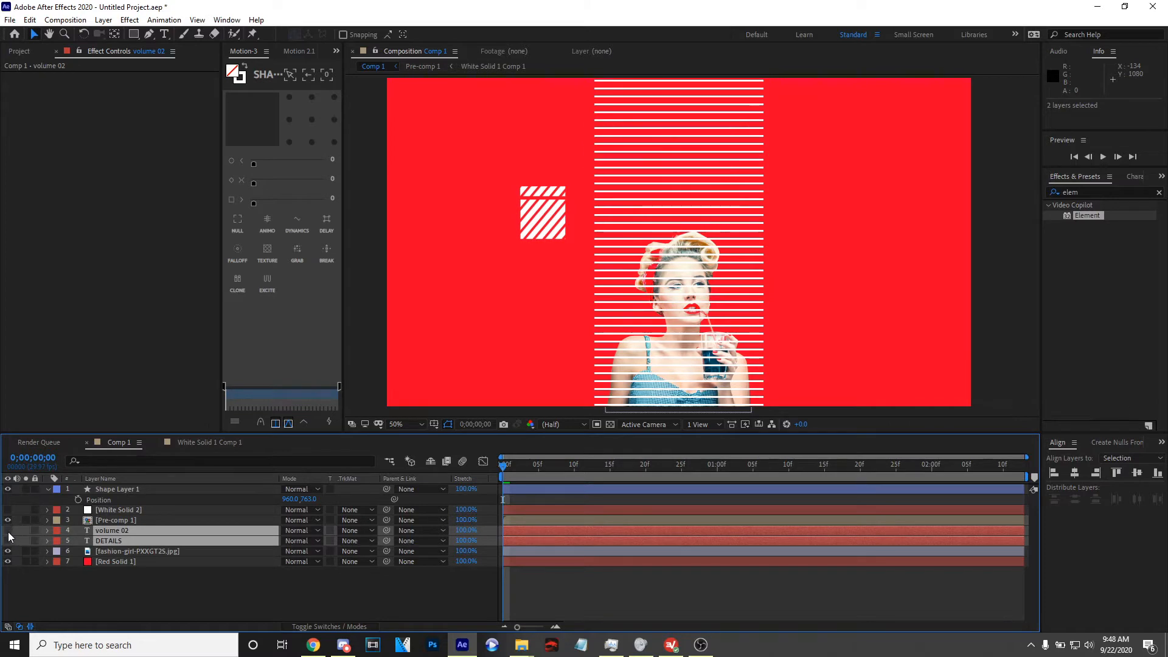
Pre-compose Shape Layer 1 as Shape Layer 1 Comp 1, moving all attributes into the new composition
{"action": "left_click", "coordinate": [133, 585]}
{"action": "left_click", "coordinate": [129, 490]}
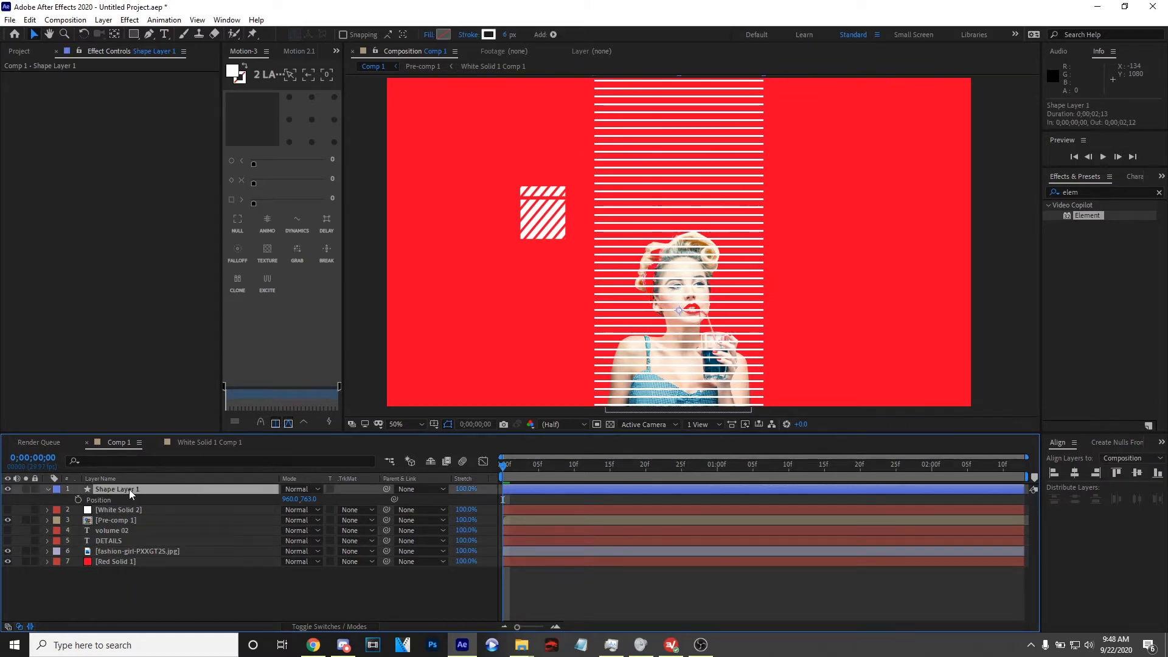
{"action": "right_click", "coordinate": [128, 489]}
{"action": "left_click", "coordinate": [173, 422]}
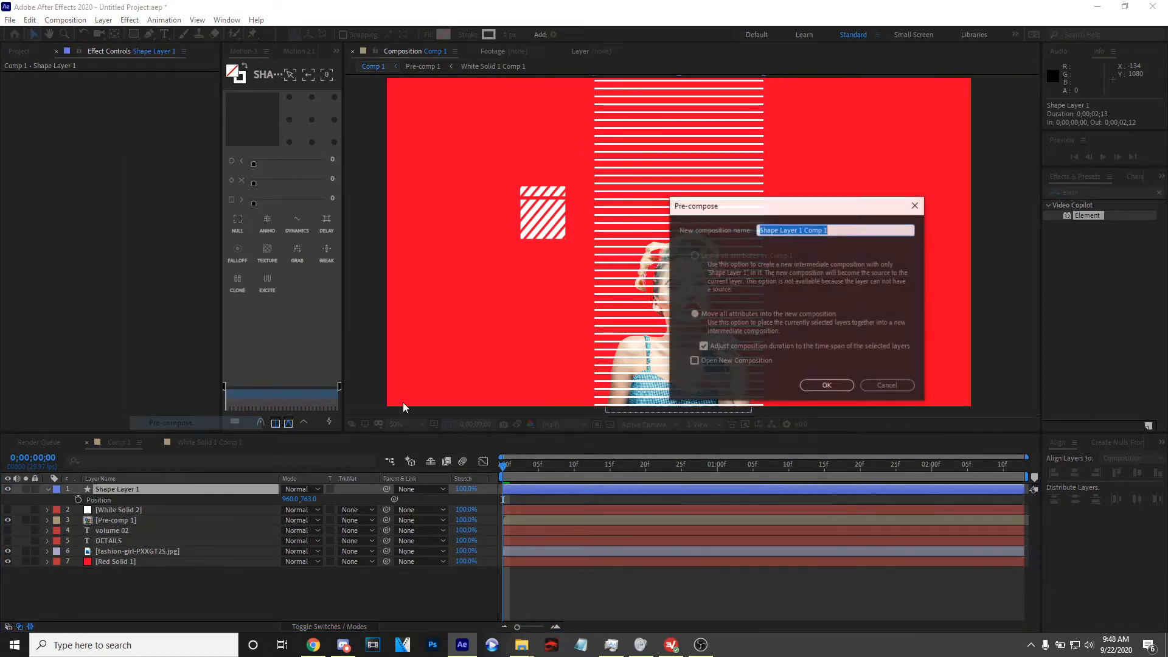
{"action": "left_click", "coordinate": [826, 386]}
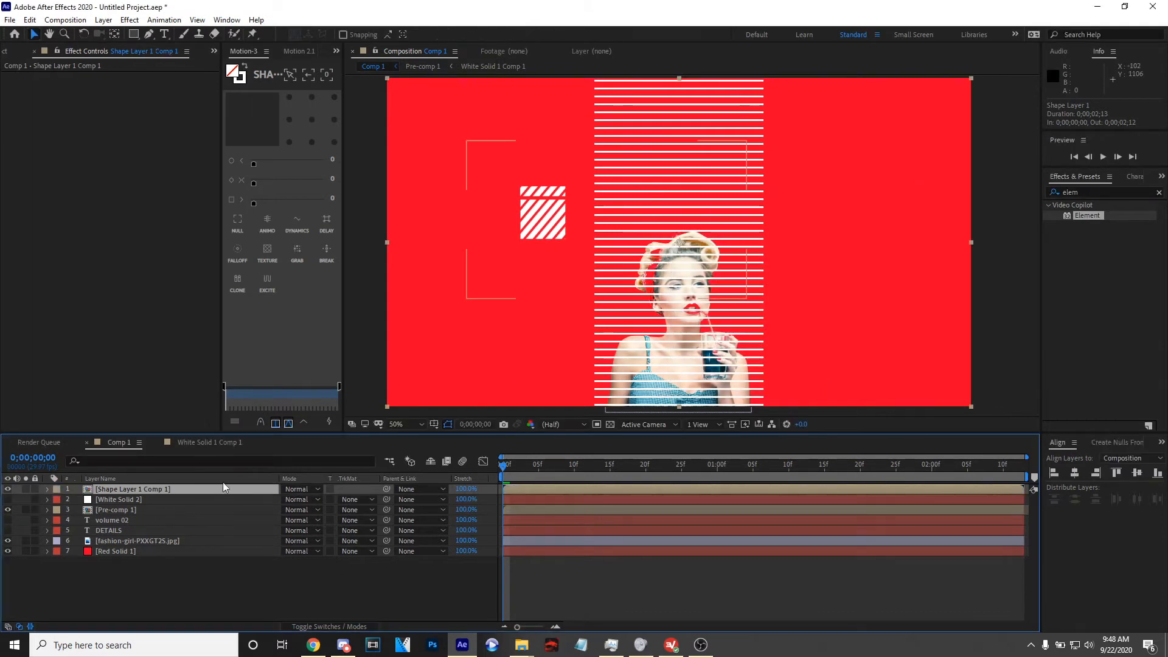
Search the effects for "mesh" and apply Mesh Warp to Shape Layer 1 Comp 1
{"action": "left_click", "coordinate": [1088, 191]}
{"action": "type", "text": "mesh"}
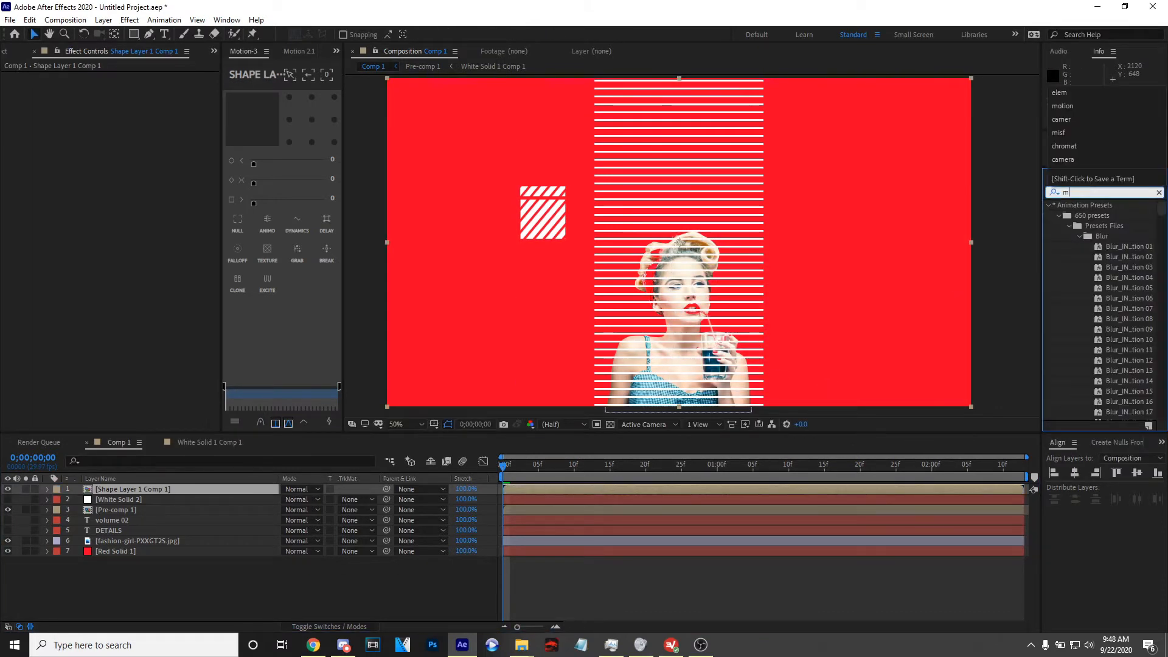
{"action": "left_click", "coordinate": [1099, 216]}
{"action": "double_click", "coordinate": [1098, 216]}
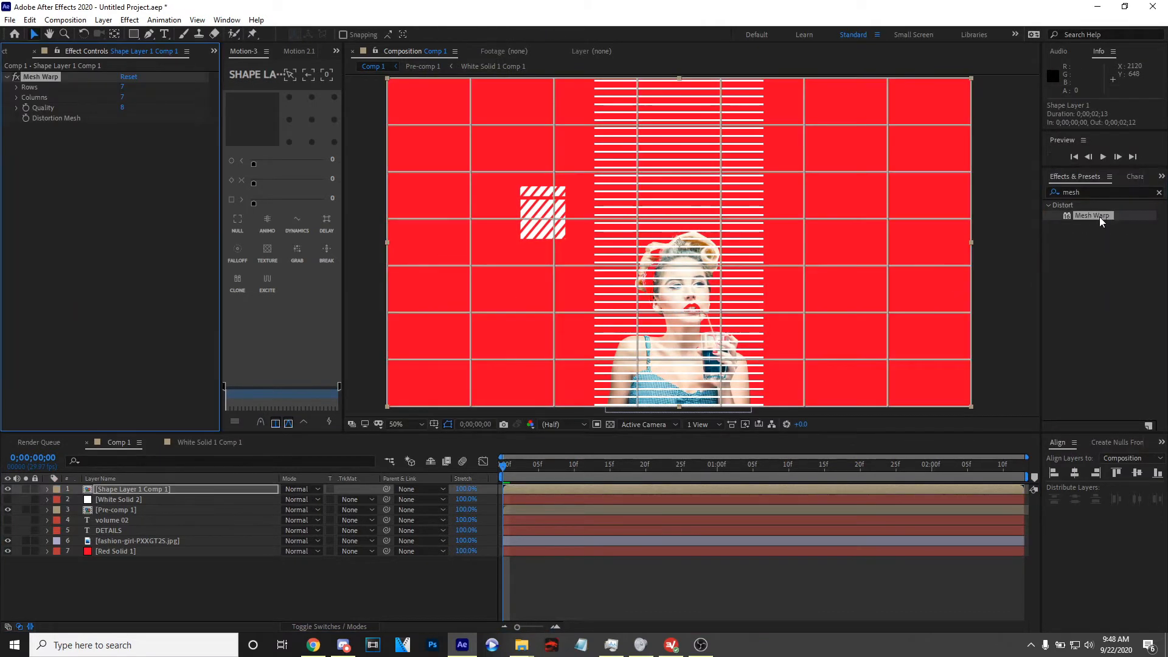
Set the Mesh Warp grid to 2 rows and 2 columns and shift its central vertex slightly upward and to the right
{"action": "left_click", "coordinate": [122, 86]}
{"action": "type", "text": "2"}
{"action": "key", "text": "Tab"}
{"action": "left_click", "coordinate": [167, 96]}
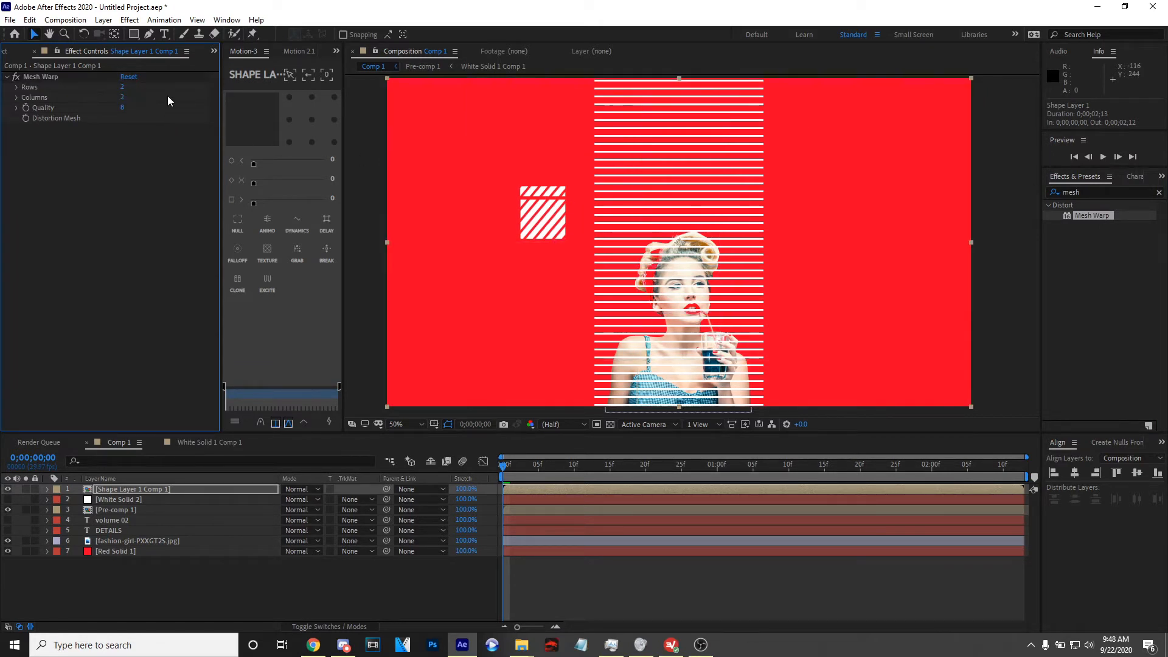
{"action": "left_click", "coordinate": [43, 78]}
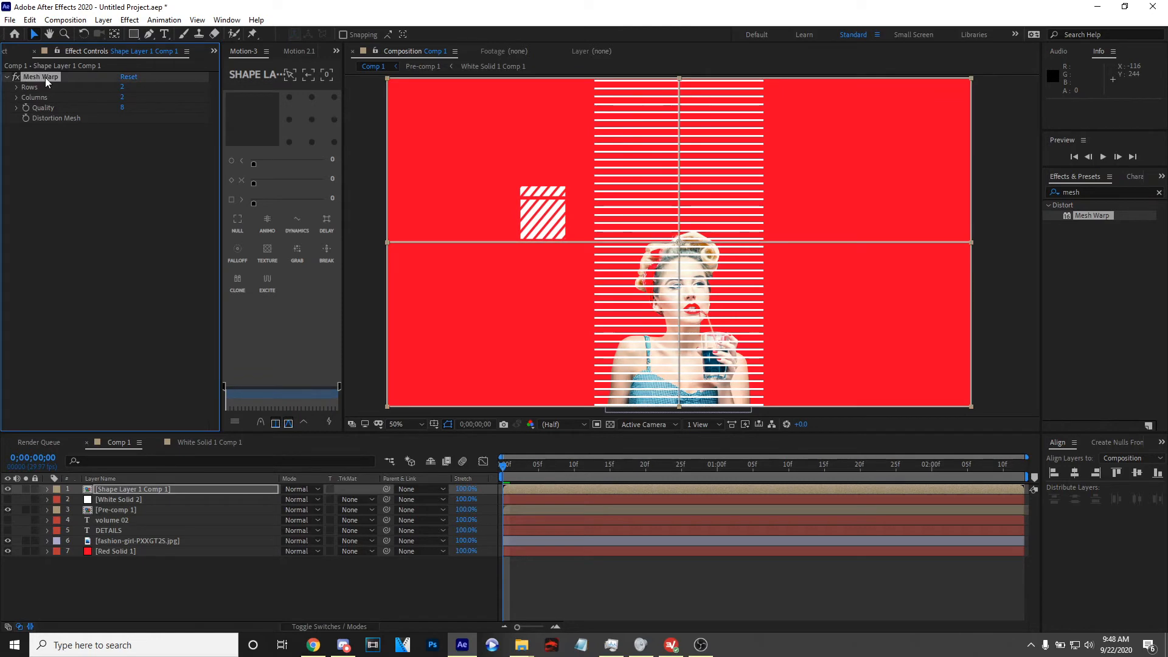
{"action": "mouse_move", "coordinate": [676, 244]}
{"action": "left_mouse_down"}
{"action": "mouse_move", "coordinate": [844, 246]}
{"action": "mouse_move", "coordinate": [684, 208]}
{"action": "mouse_move", "coordinate": [689, 231]}
{"action": "left_mouse_up"}
Increase the Mesh Warp grid to 4 rows and 4 columns
{"action": "left_click", "coordinate": [123, 88]}
{"action": "left_click", "coordinate": [122, 97]}
{"action": "type", "text": "4"}
{"action": "left_click", "coordinate": [158, 97]}
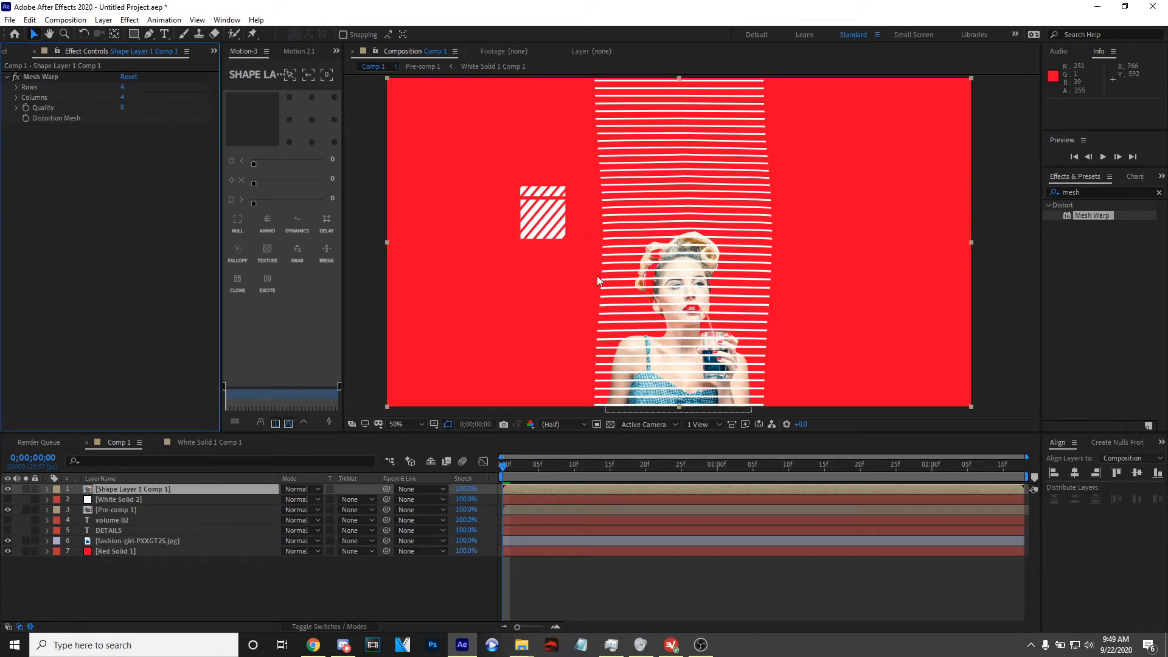
Pull the upper, middle and lower inner Mesh Warp vertices out of line to bend the line stack into a wavy shape
{"action": "left_click", "coordinate": [42, 75]}
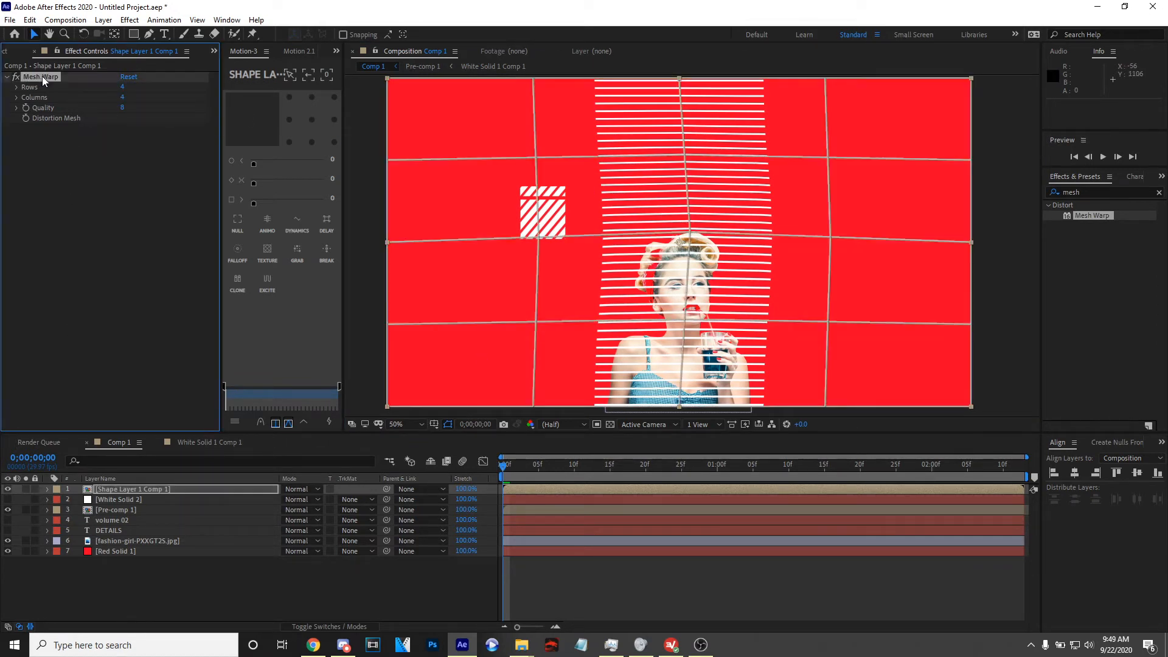
{"action": "left_click_drag", "start_coordinate": [686, 320], "coordinate": [677, 319]}
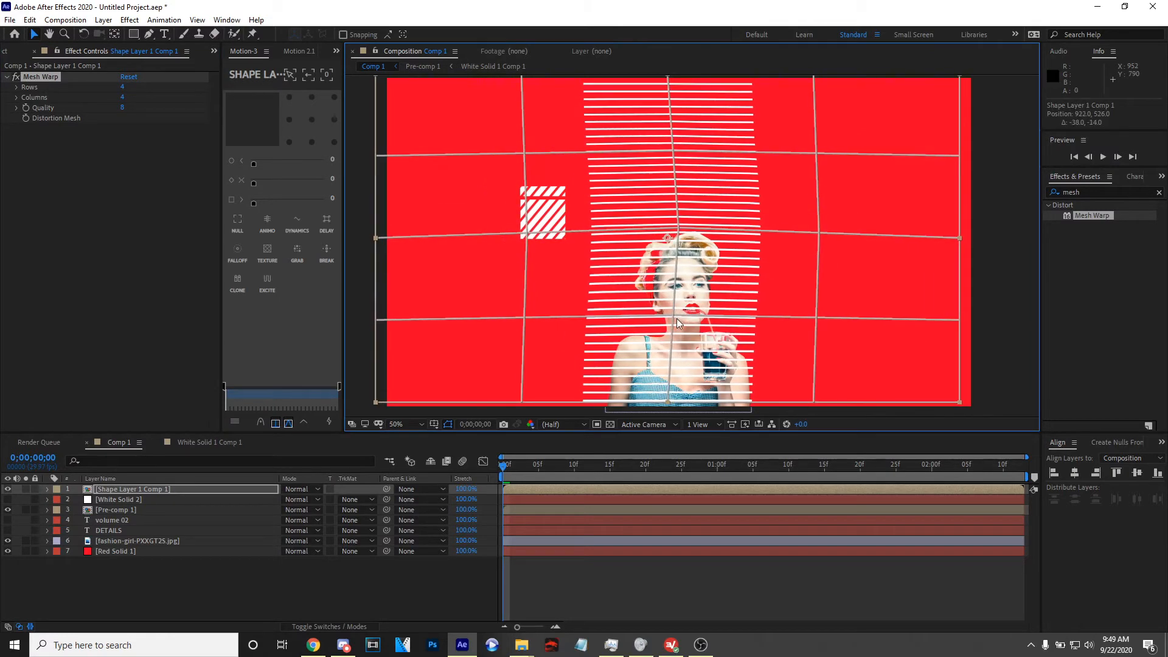
{"action": "key", "text": "ctrl+z"}
{"action": "left_click_drag", "start_coordinate": [827, 324], "coordinate": [781, 328]}
{"action": "left_click_drag", "start_coordinate": [539, 240], "coordinate": [598, 241]}
{"action": "left_click_drag", "start_coordinate": [535, 158], "coordinate": [449, 165]}
{"action": "left_click_drag", "start_coordinate": [681, 167], "coordinate": [728, 125]}
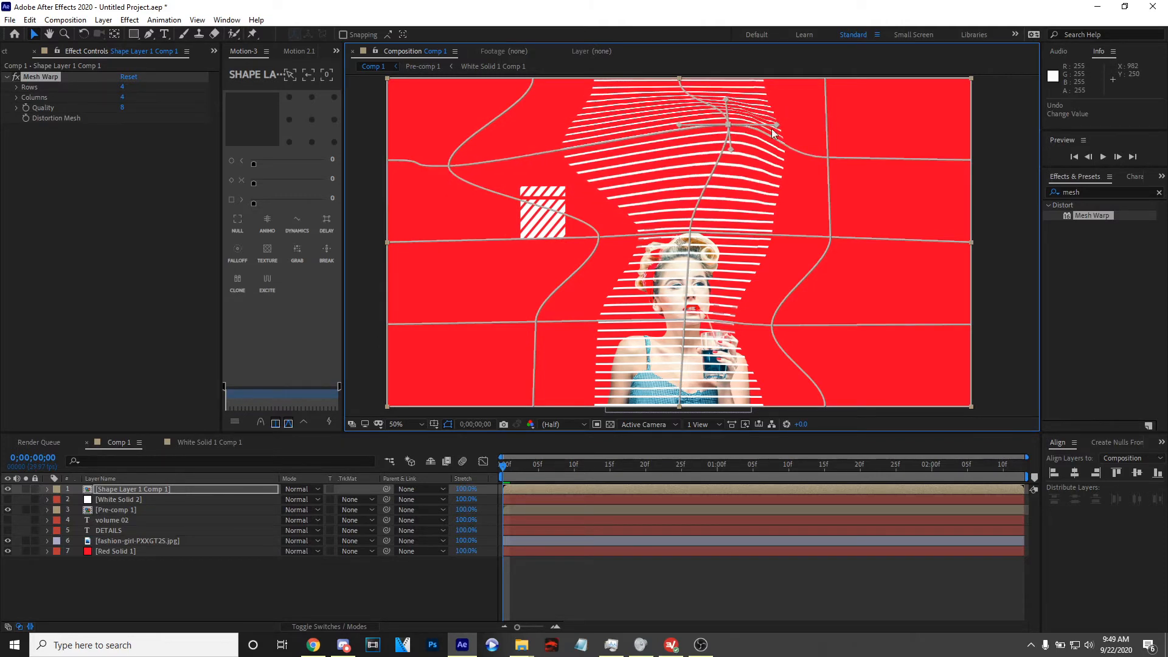
{"action": "left_click_drag", "start_coordinate": [829, 158], "coordinate": [880, 174]}
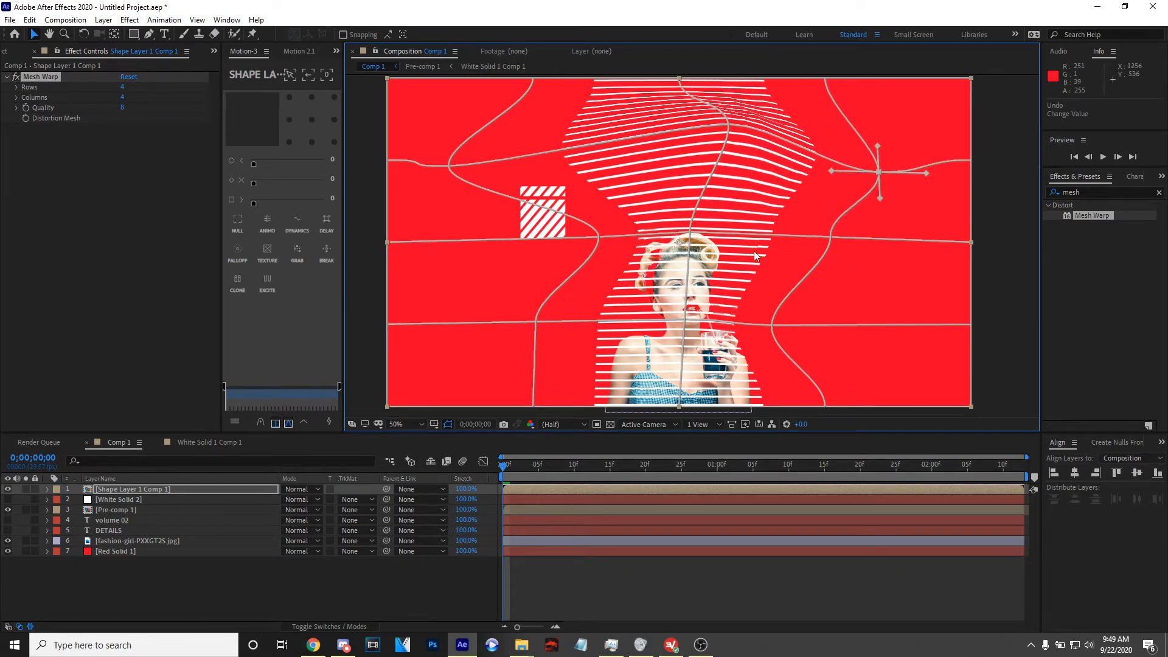
Pull the lower central Mesh Warp vertex far to the left so the lines bulge out beside the woman
{"action": "left_click_drag", "start_coordinate": [674, 402], "coordinate": [680, 360]}
{"action": "key", "text": "ctrl+z"}
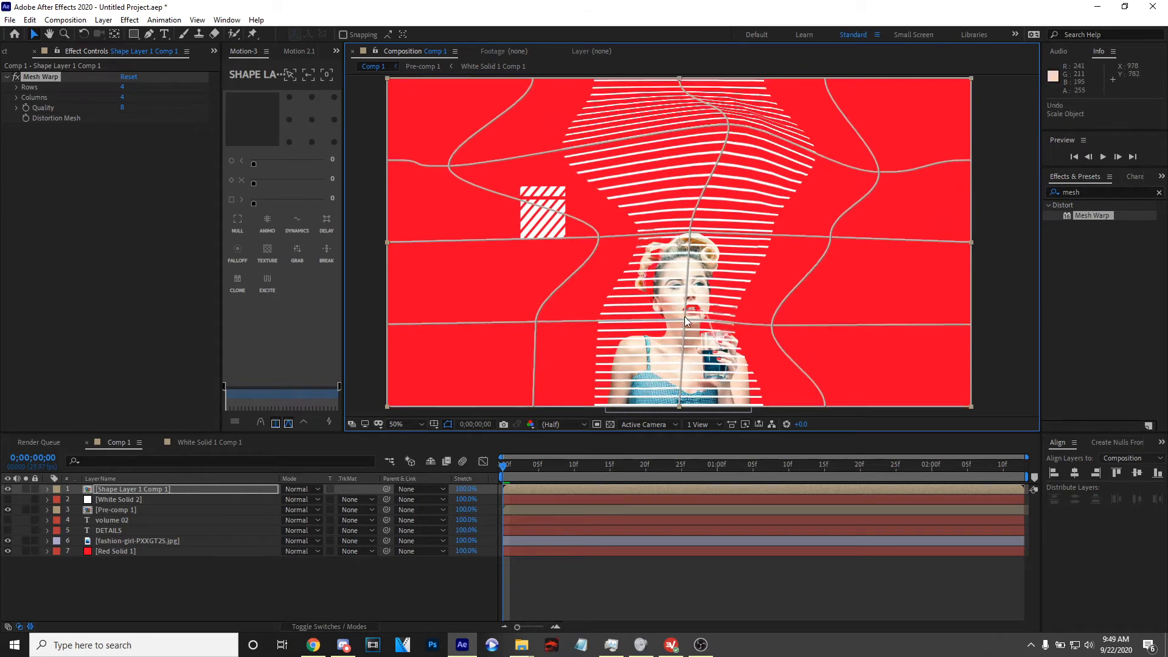
{"action": "left_click_drag", "start_coordinate": [684, 322], "coordinate": [504, 295]}
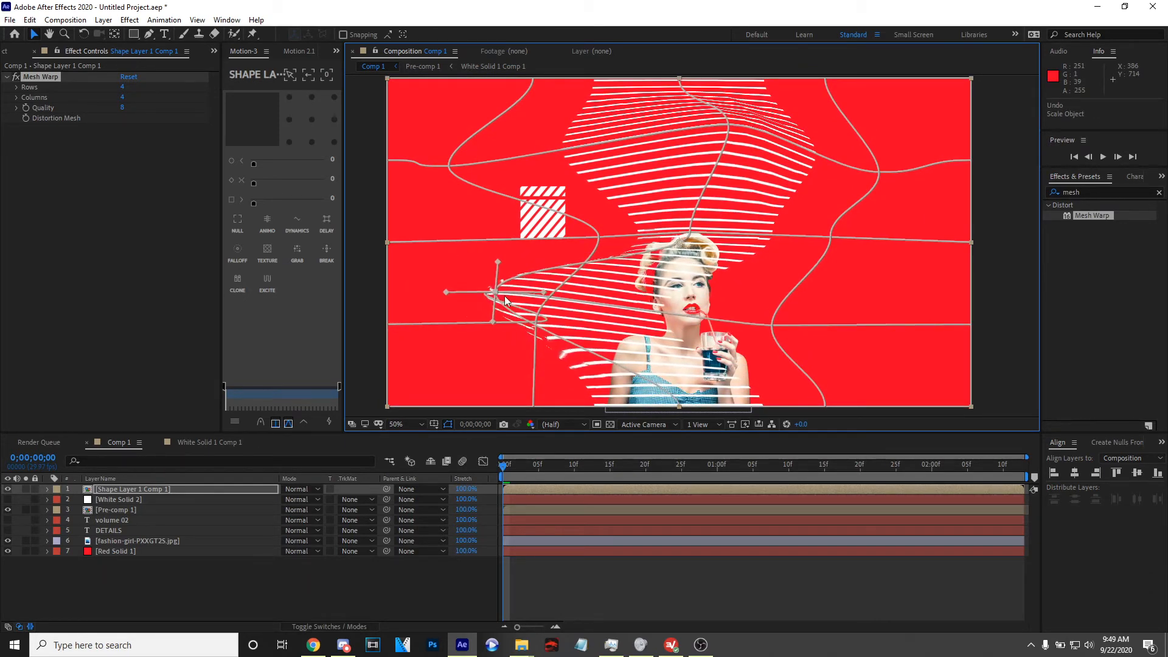
Place Shape Layer 1 Comp 1 beneath the woman's photo layer, preview the result and return to the first frame
{"action": "key", "text": "space"}
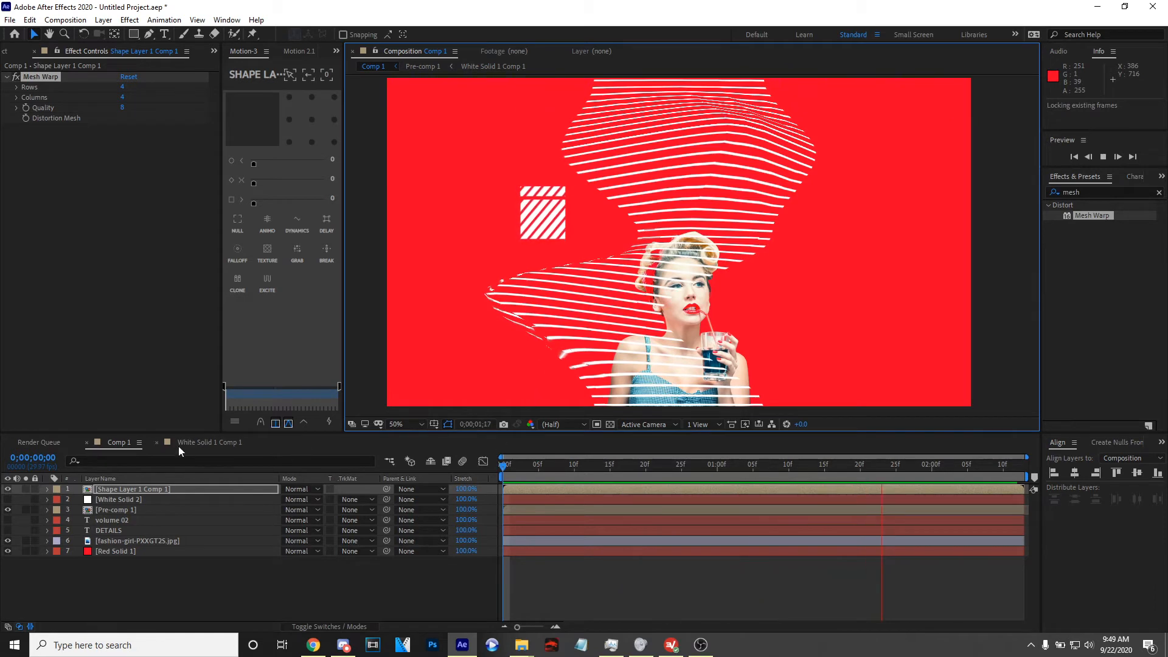
{"action": "left_click_drag", "start_coordinate": [178, 492], "coordinate": [168, 547]}
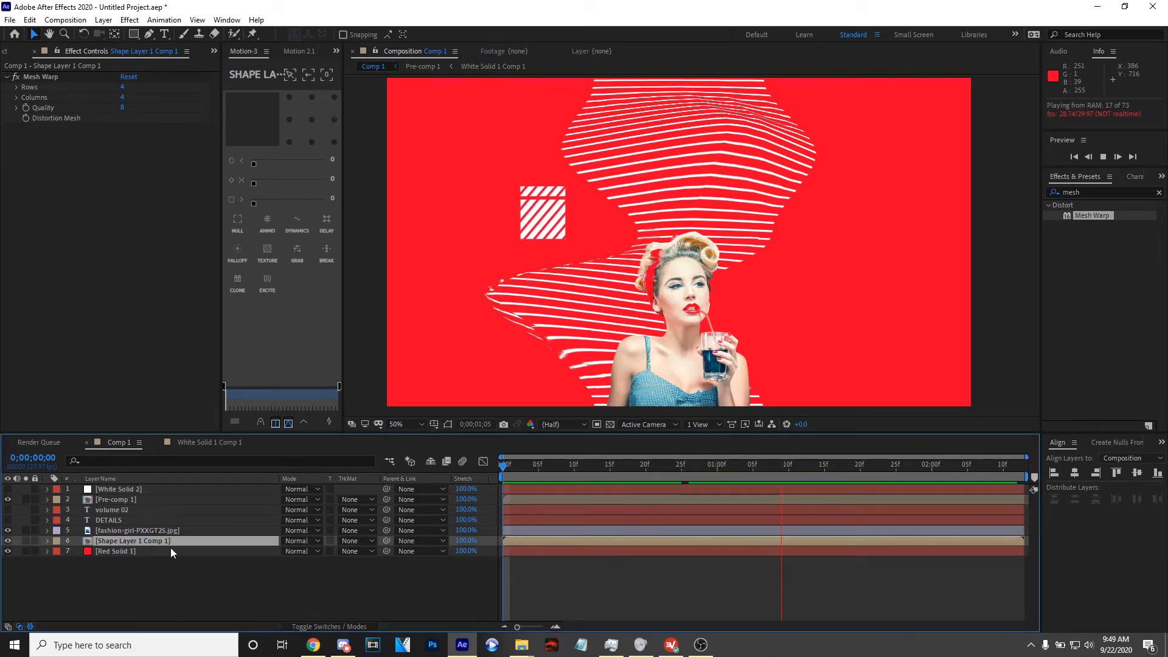
{"action": "key", "text": "space"}
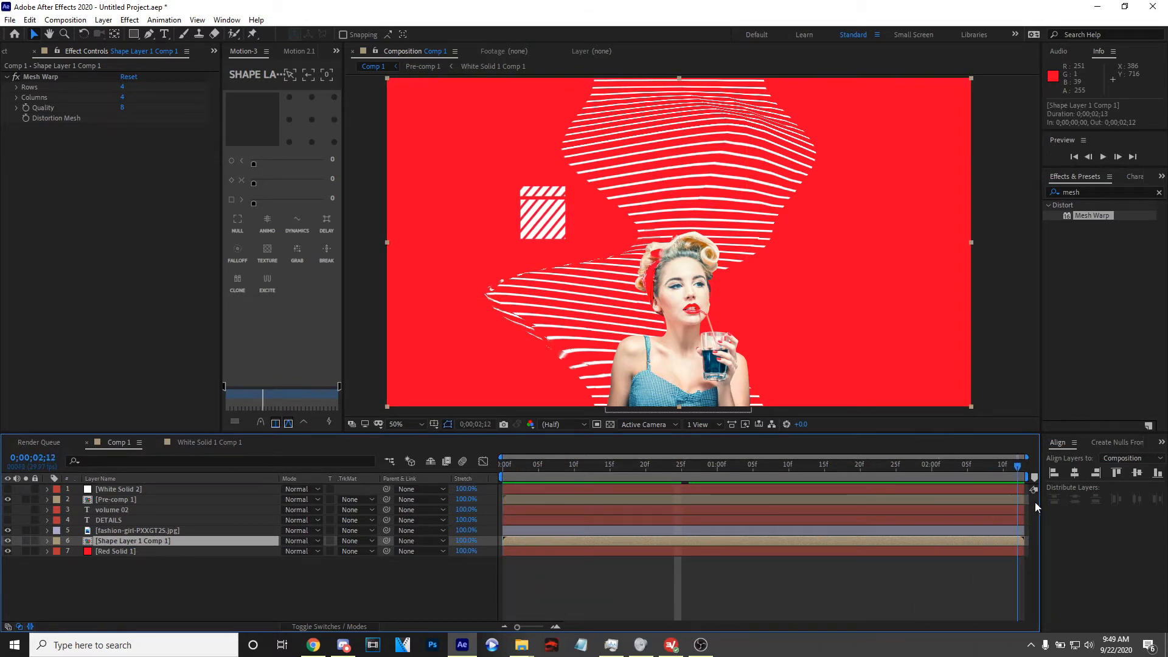
{"action": "key", "text": "Home"}
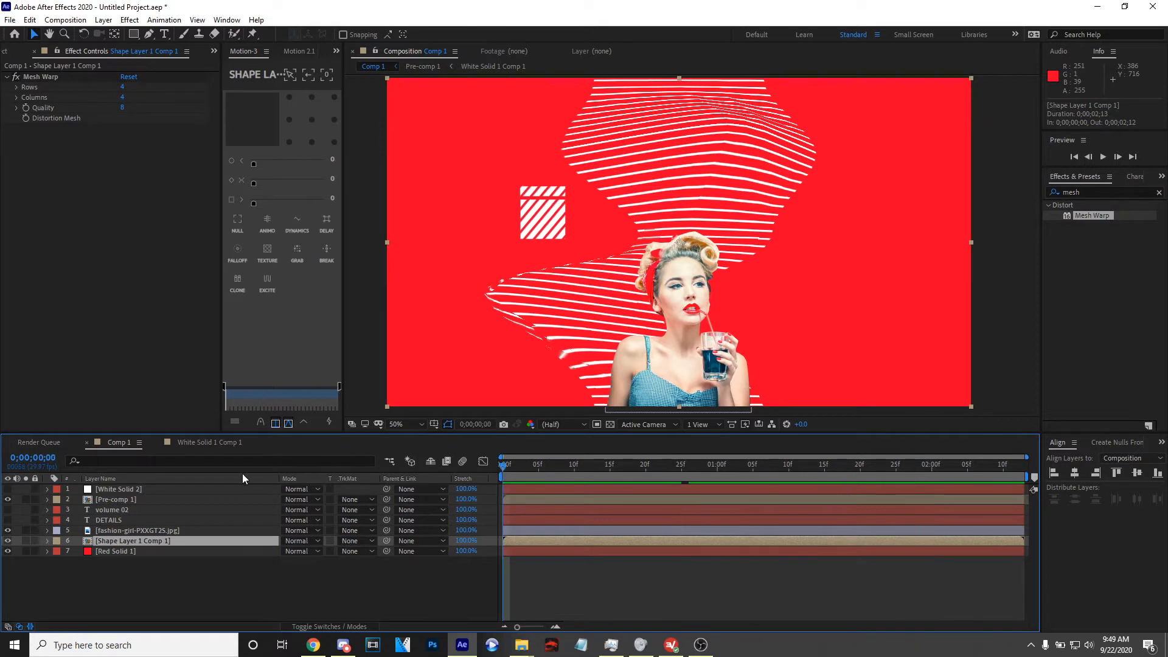
Open Shape Layer 1 Comp 1, set a Position keyframe on Shape Layer 1 at the first frame and preview it
{"action": "double_click", "coordinate": [140, 542]}
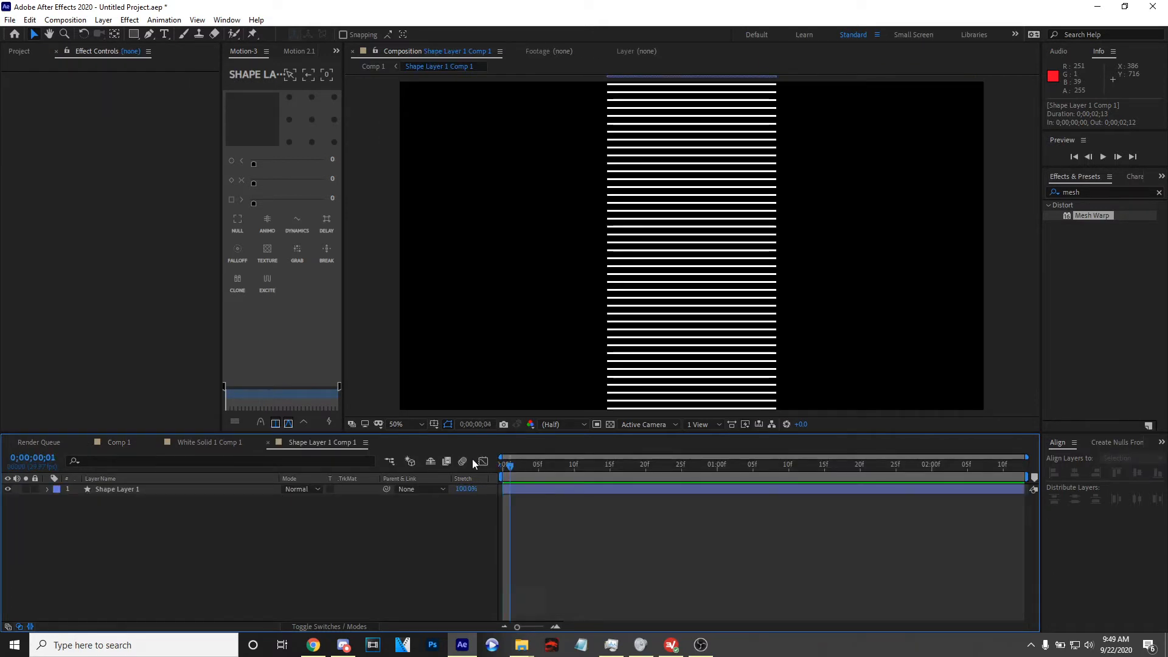
{"action": "left_click", "coordinate": [156, 489]}
{"action": "key", "text": "p"}
{"action": "left_click", "coordinate": [78, 500]}
{"action": "key", "text": "space"}
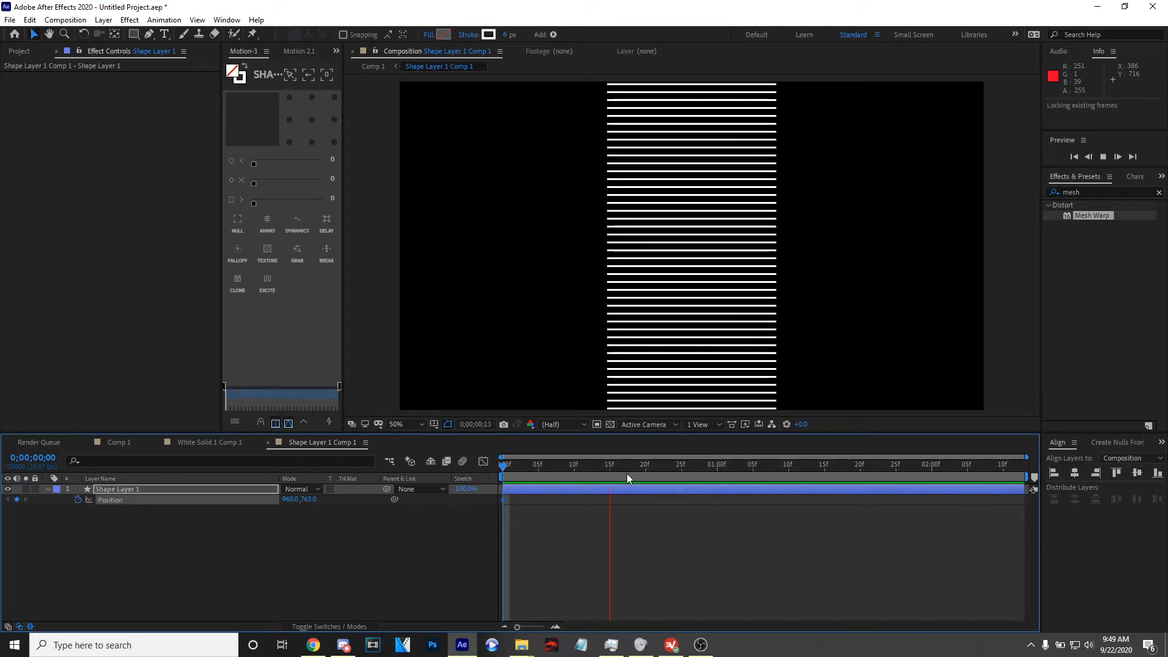
Set Shape Layer 1's Position to 960, 378 at 0;00;02;12, close White Solid 1 Comp 1 and preview Comp 1
{"action": "left_click_drag", "start_coordinate": [311, 500], "coordinate": [121, 452]}
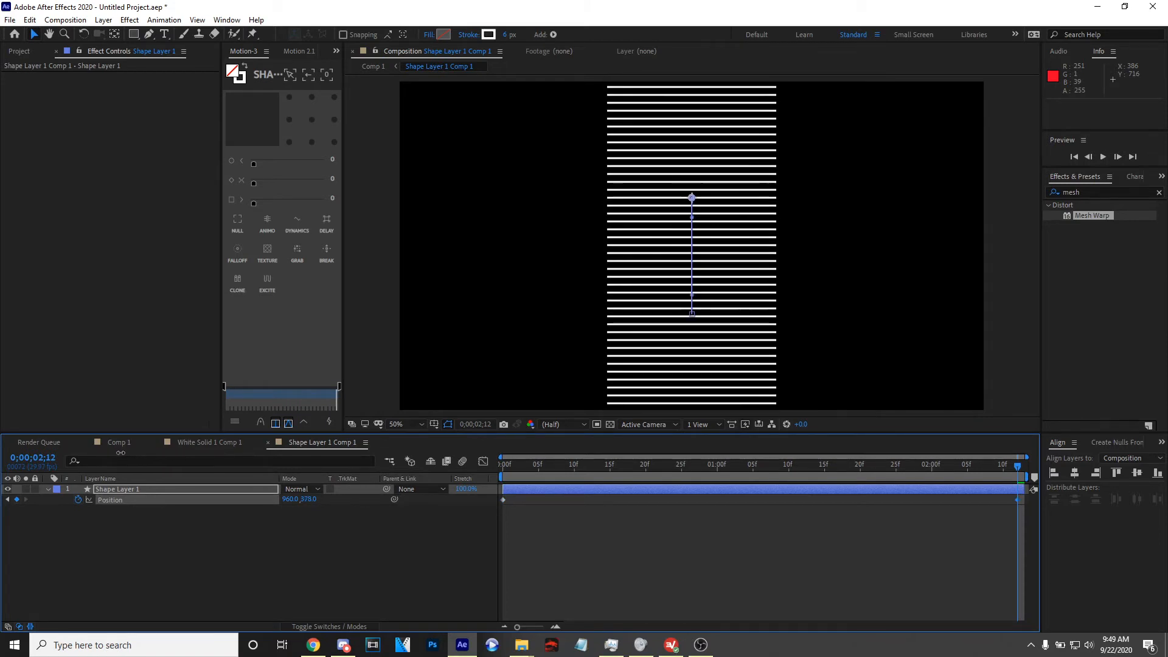
{"action": "left_click", "coordinate": [215, 443]}
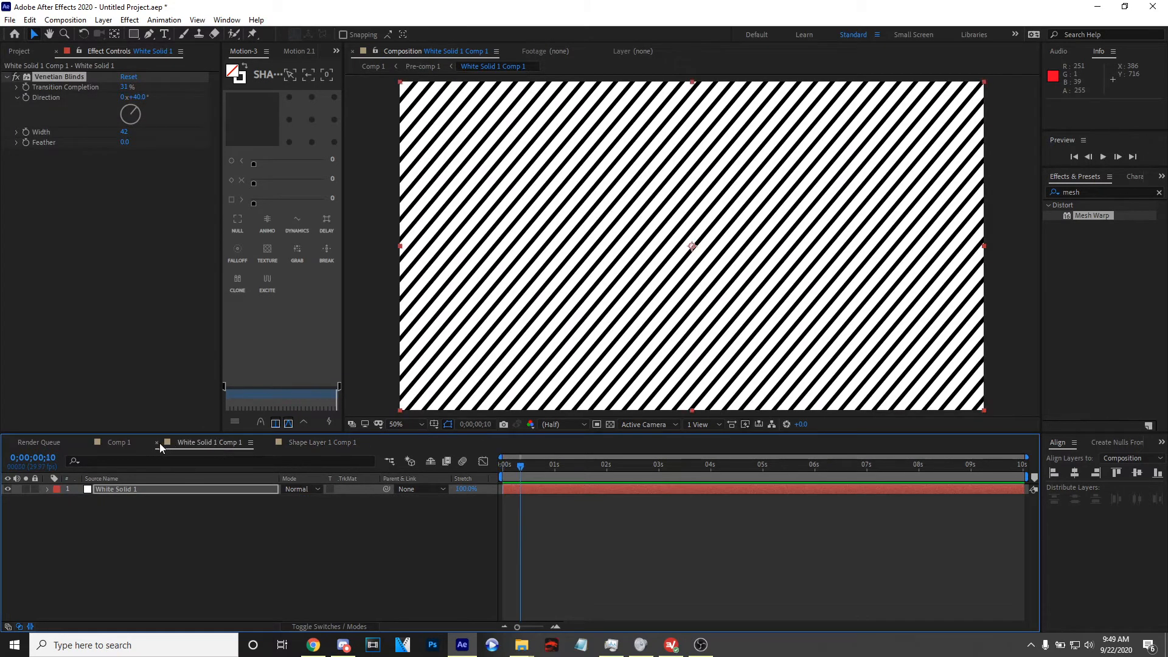
{"action": "left_click", "coordinate": [157, 443]}
{"action": "key", "text": "space"}
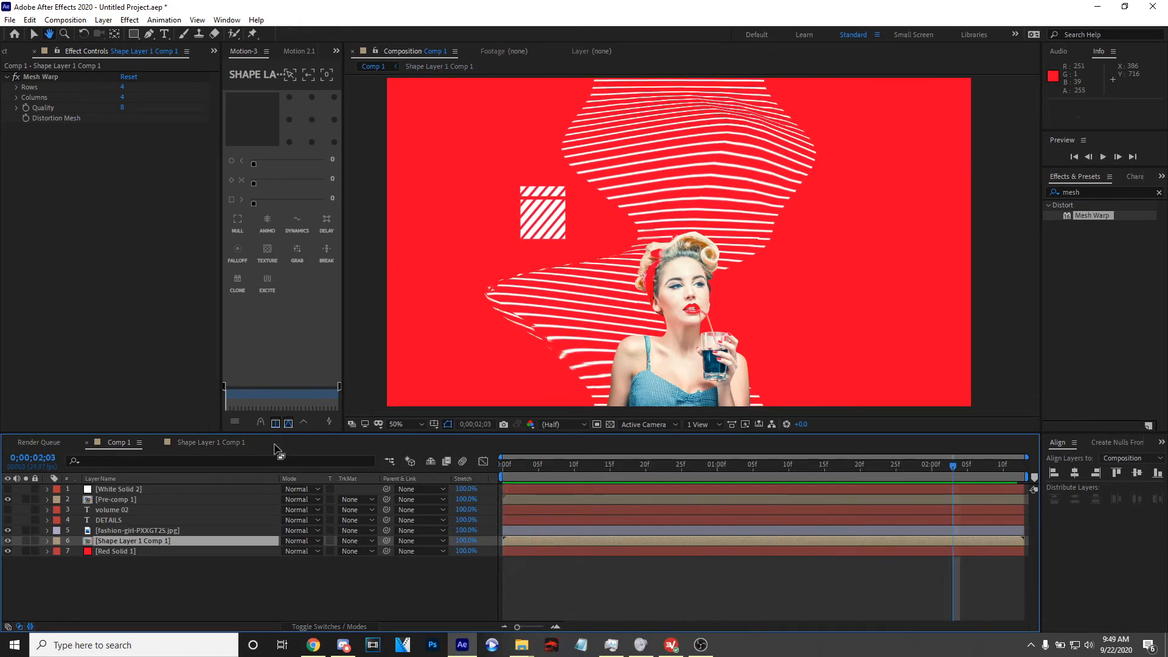
Slow the line motion in Shape Layer 1 Comp 1 by replacing the end Position keyframe with one added at 0;00;00;10, and preview Comp 1
{"action": "left_click", "coordinate": [226, 442]}
{"action": "left_click_drag", "start_coordinate": [614, 472], "coordinate": [575, 475]}
{"action": "left_click", "coordinate": [17, 500]}
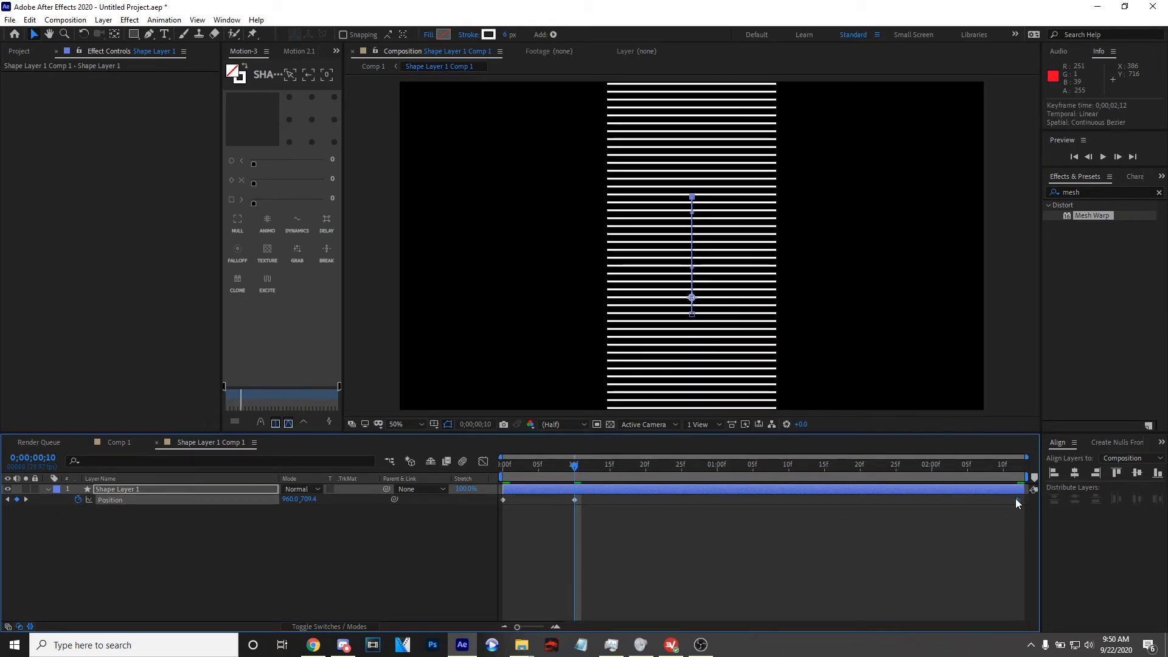
{"action": "left_click", "coordinate": [999, 501]}
{"action": "left_click_drag", "start_coordinate": [575, 499], "coordinate": [1025, 507]}
{"action": "key", "text": "space"}
{"action": "key", "text": "space"}
{"action": "left_click", "coordinate": [119, 440]}
{"action": "key", "text": "space"}
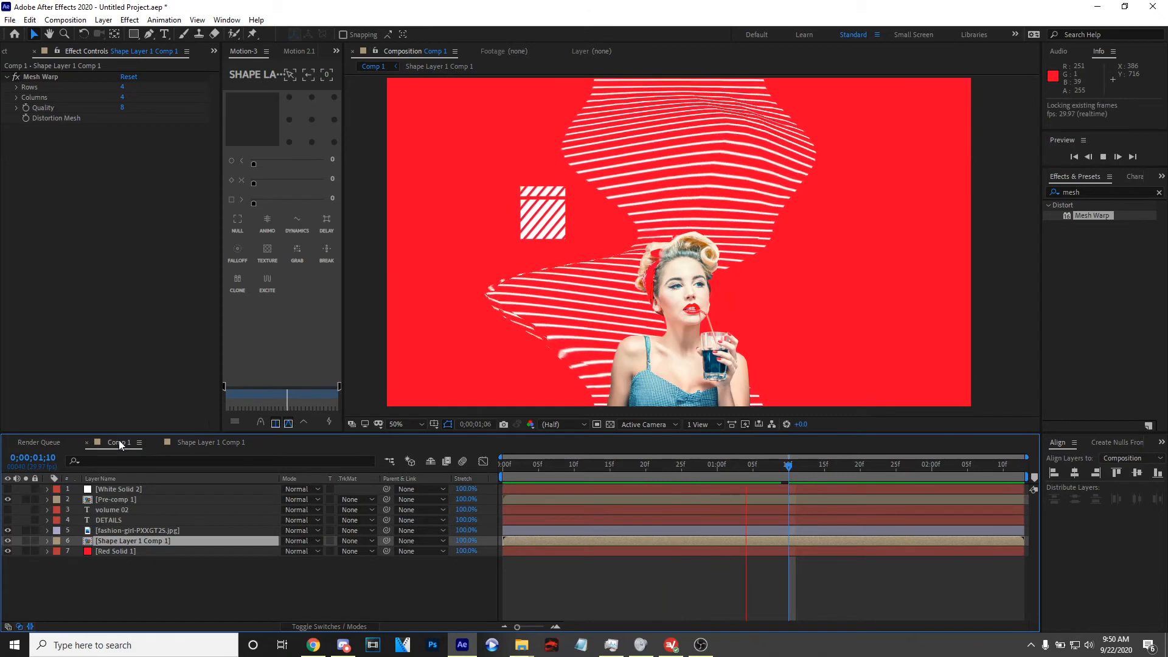
Return Comp 1 to the first frame and duplicate the striped Pre-comp 1 layer
{"action": "left_click", "coordinate": [144, 499]}
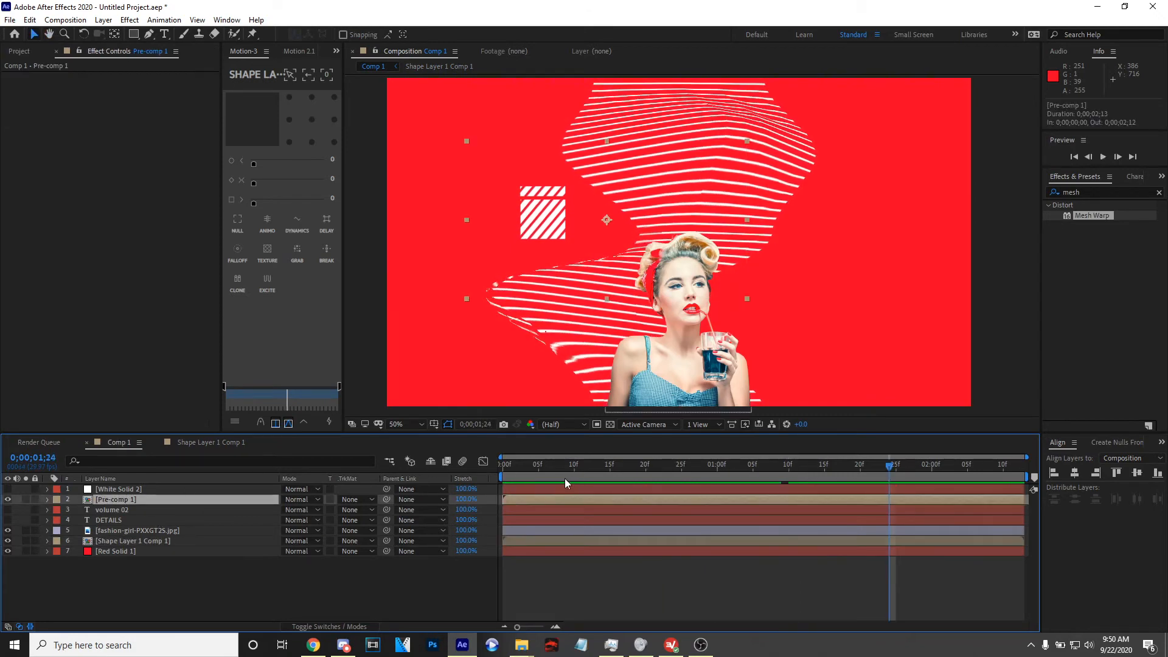
{"action": "key", "text": "Home"}
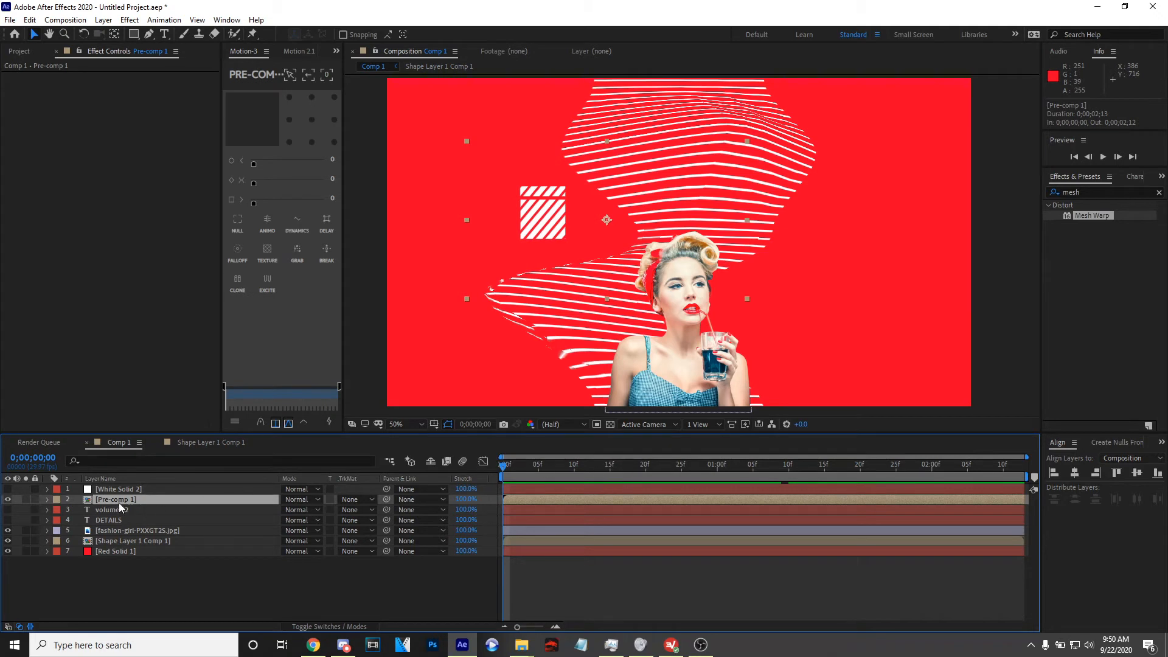
{"action": "left_click", "coordinate": [8, 500]}
{"action": "left_click", "coordinate": [7, 499]}
{"action": "key", "text": "ctrl+d"}
{"action": "key", "text": "r"}
{"action": "left_click_drag", "start_coordinate": [298, 509], "coordinate": [396, 510]}
{"action": "key", "text": "ctrl+z"}
Centre the duplicate's anchor point on its stripe block, scale it to 26% and move it to 1434, 846 beside the woman
{"action": "key", "text": "y"}
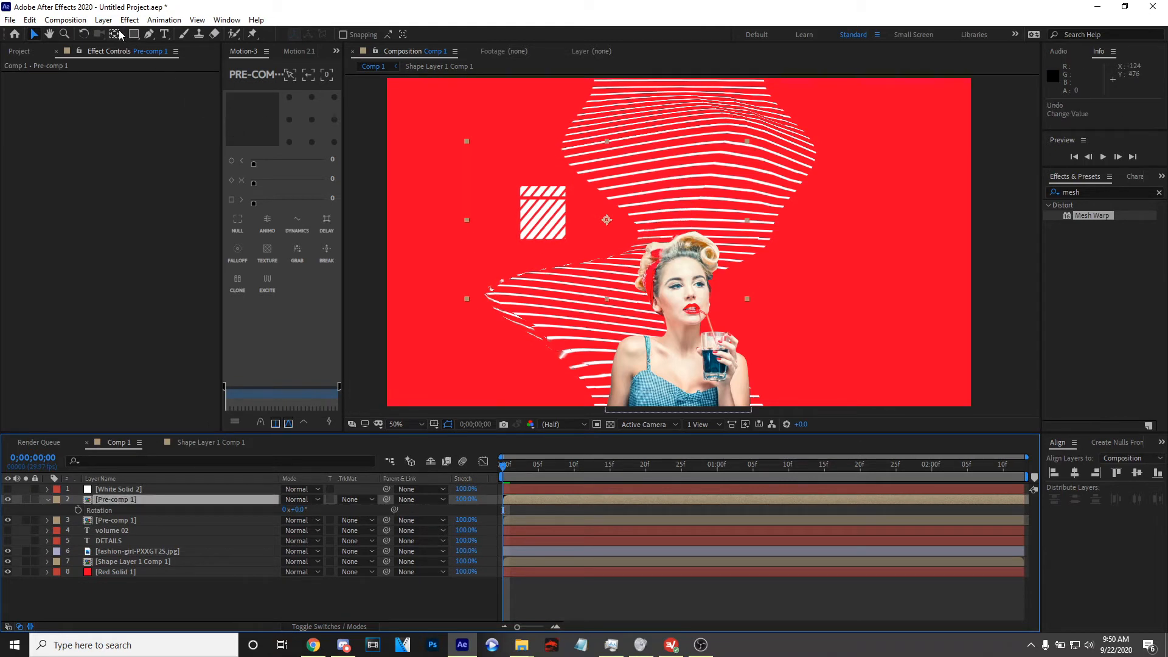
{"action": "left_click_drag", "start_coordinate": [607, 219], "coordinate": [546, 217]}
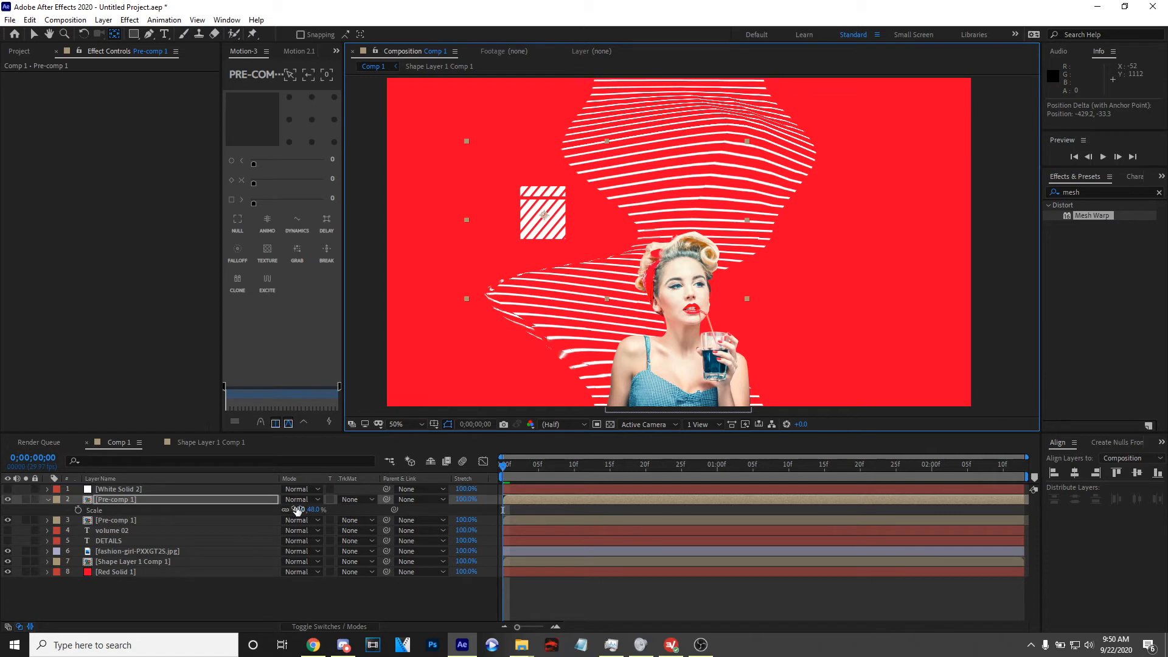
{"action": "left_click_drag", "start_coordinate": [297, 509], "coordinate": [284, 510]}
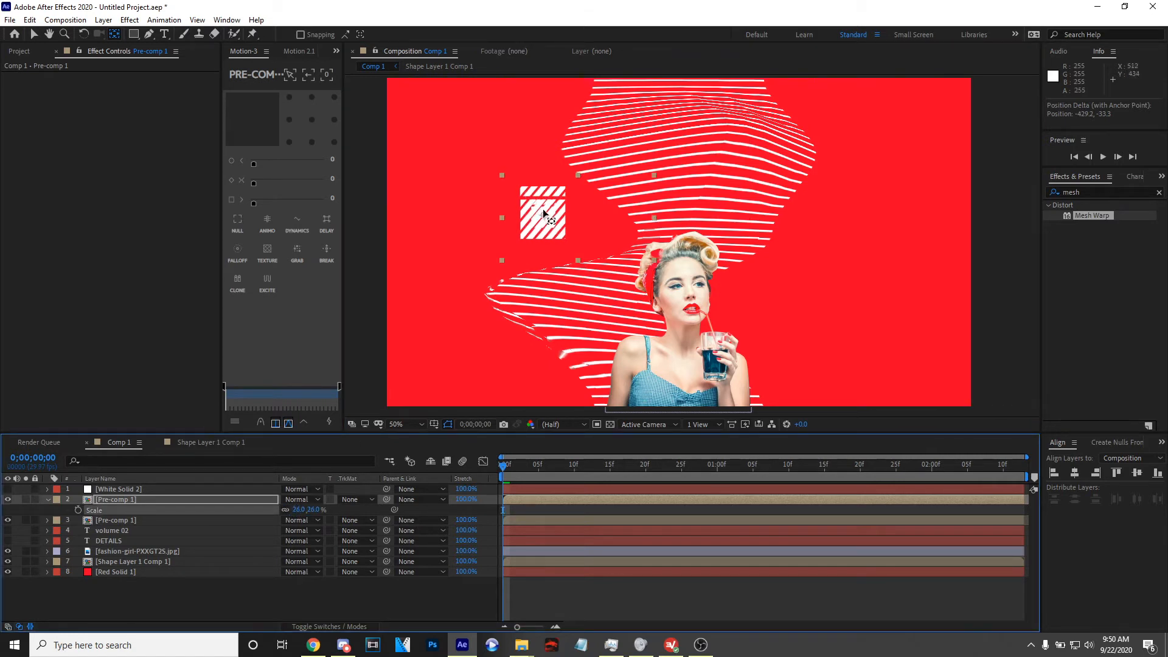
{"action": "key", "text": "v"}
{"action": "left_click_drag", "start_coordinate": [544, 210], "coordinate": [823, 334]}
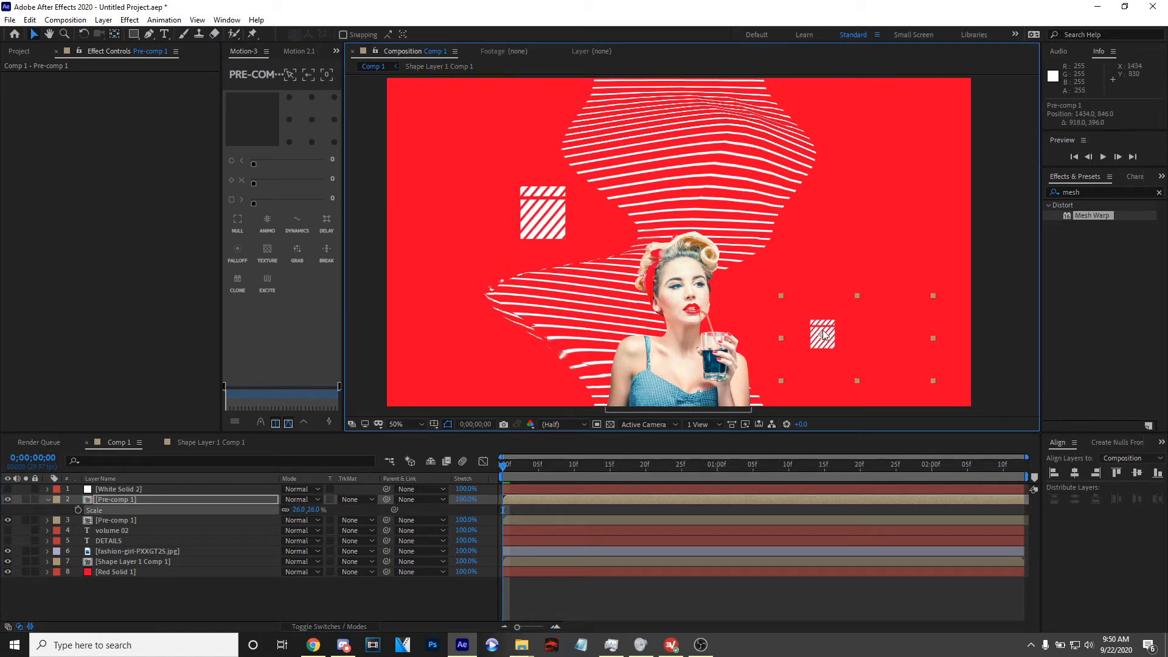
Keyframe the small stripe block's Rotation from 0° at the first frame to 260° at 0;00;02;12 and preview it
{"action": "left_click_drag", "start_coordinate": [523, 472], "coordinate": [428, 483]}
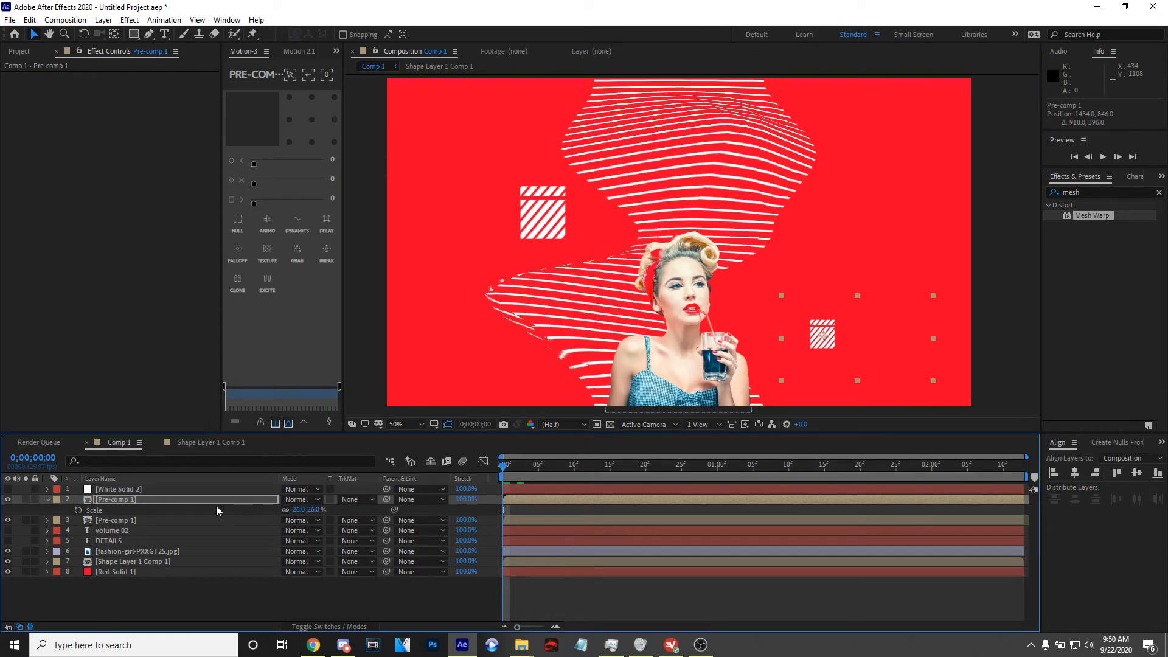
{"action": "key", "text": "r"}
{"action": "left_click", "coordinate": [79, 510]}
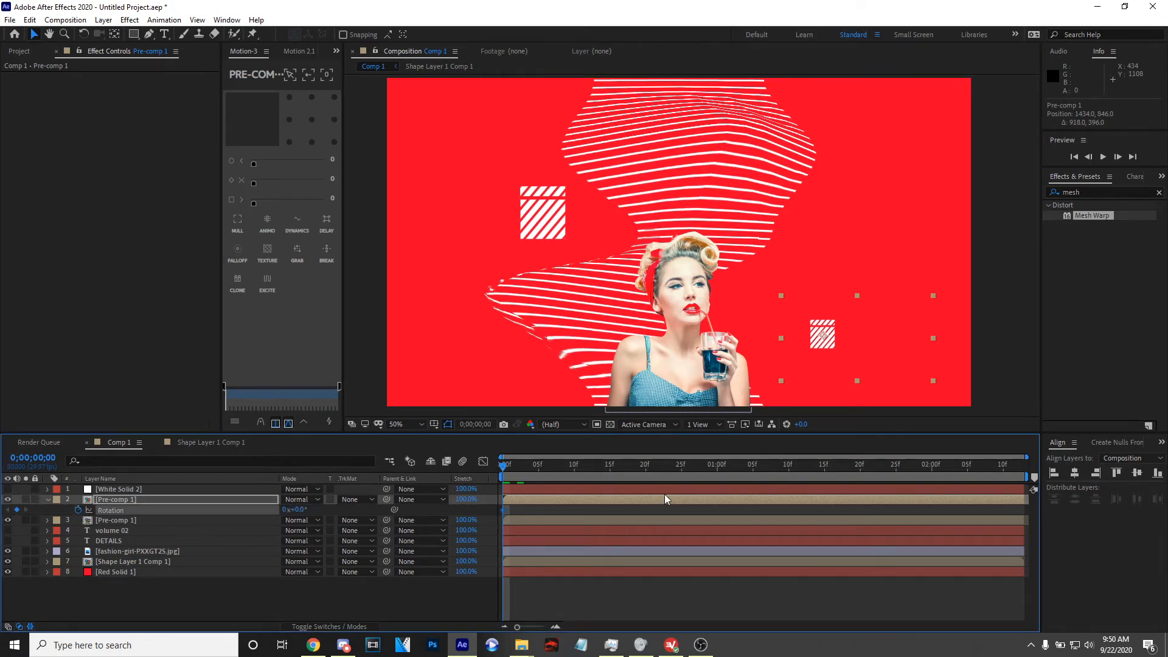
{"action": "left_click_drag", "start_coordinate": [505, 482], "coordinate": [1018, 480]}
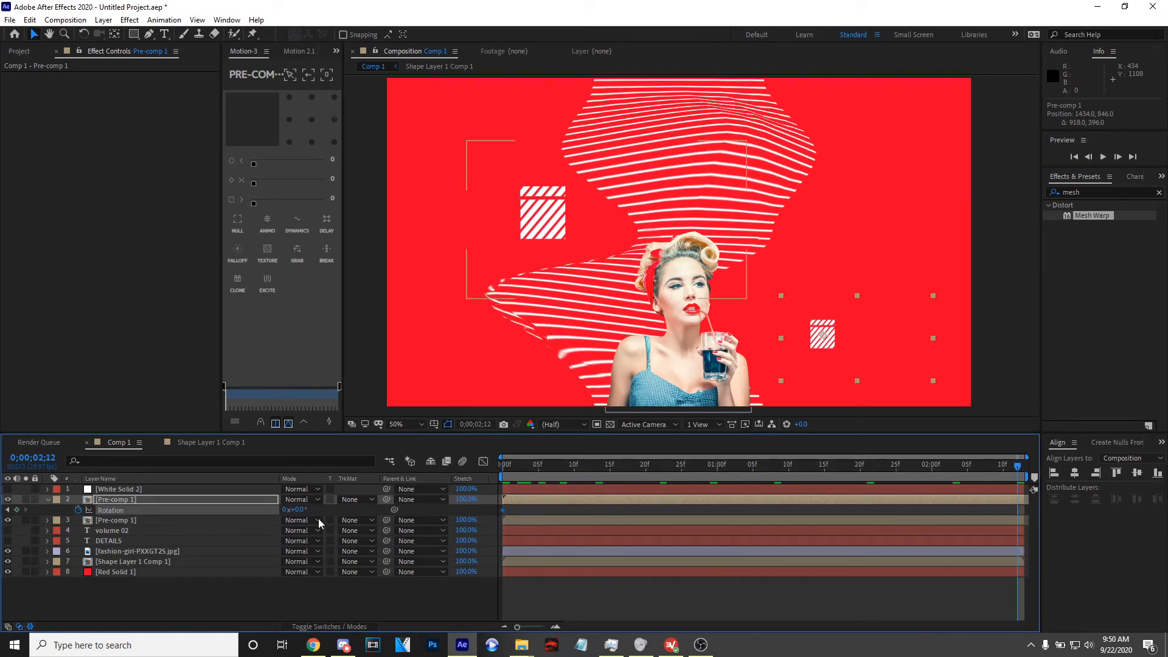
{"action": "left_click_drag", "start_coordinate": [305, 508], "coordinate": [465, 514]}
{"action": "key", "text": "space"}
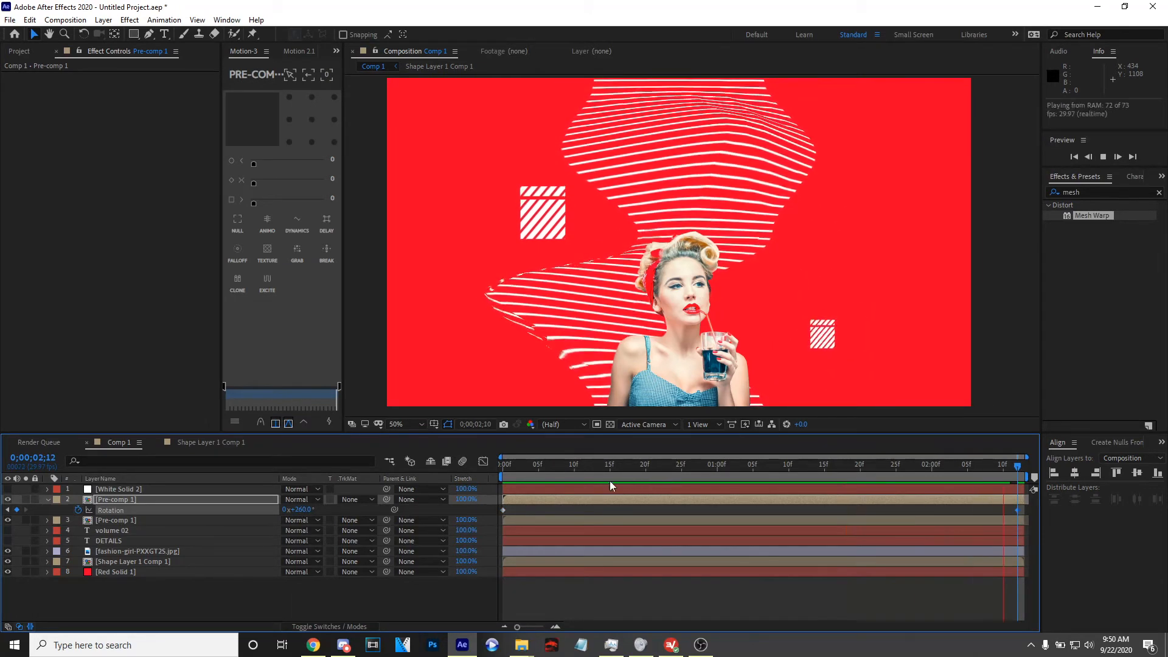
{"action": "key", "text": "space"}
Keyframe the small stripe block's Position from 1117, 846 at the first frame to 1434, 846 at the end, and preview its motion
{"action": "key", "text": "Home"}
{"action": "key", "text": "p"}
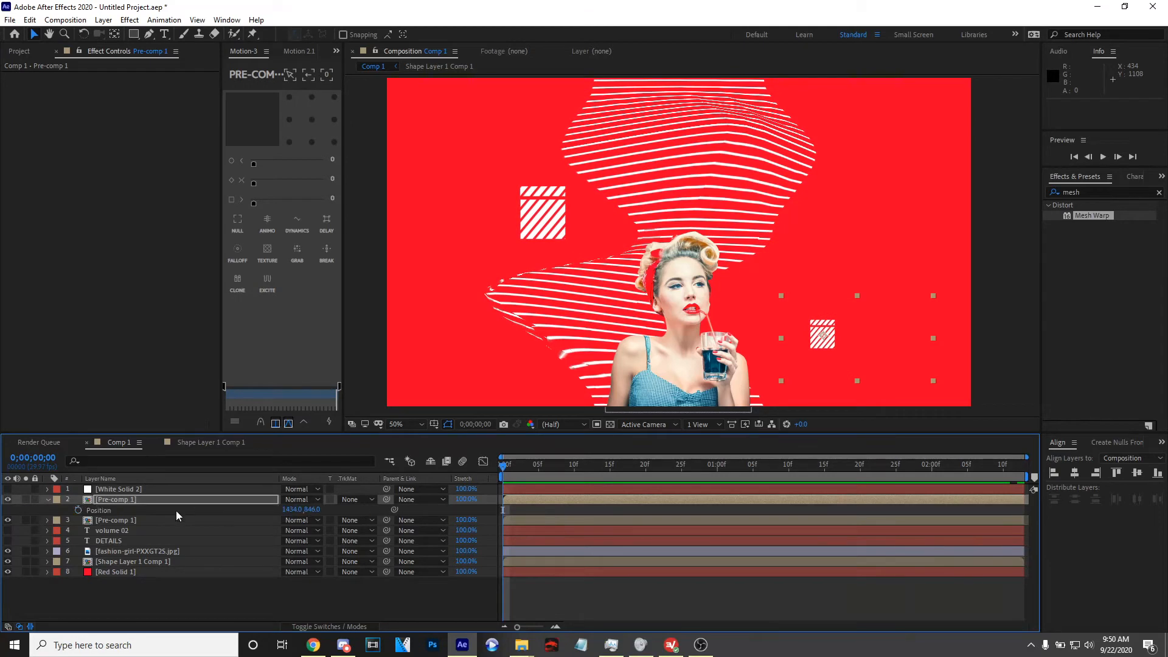
{"action": "left_click", "coordinate": [78, 511]}
{"action": "left_click_drag", "start_coordinate": [504, 511], "coordinate": [767, 511]}
{"action": "left_click_drag", "start_coordinate": [987, 527], "coordinate": [1006, 513]}
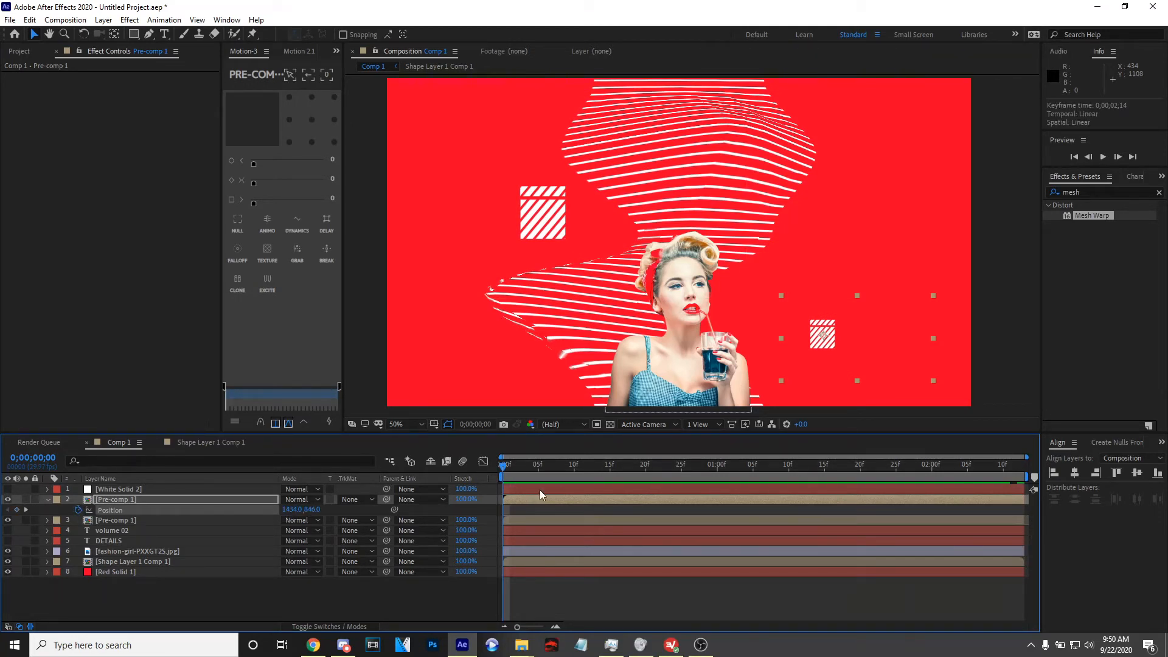
{"action": "key", "text": "space"}
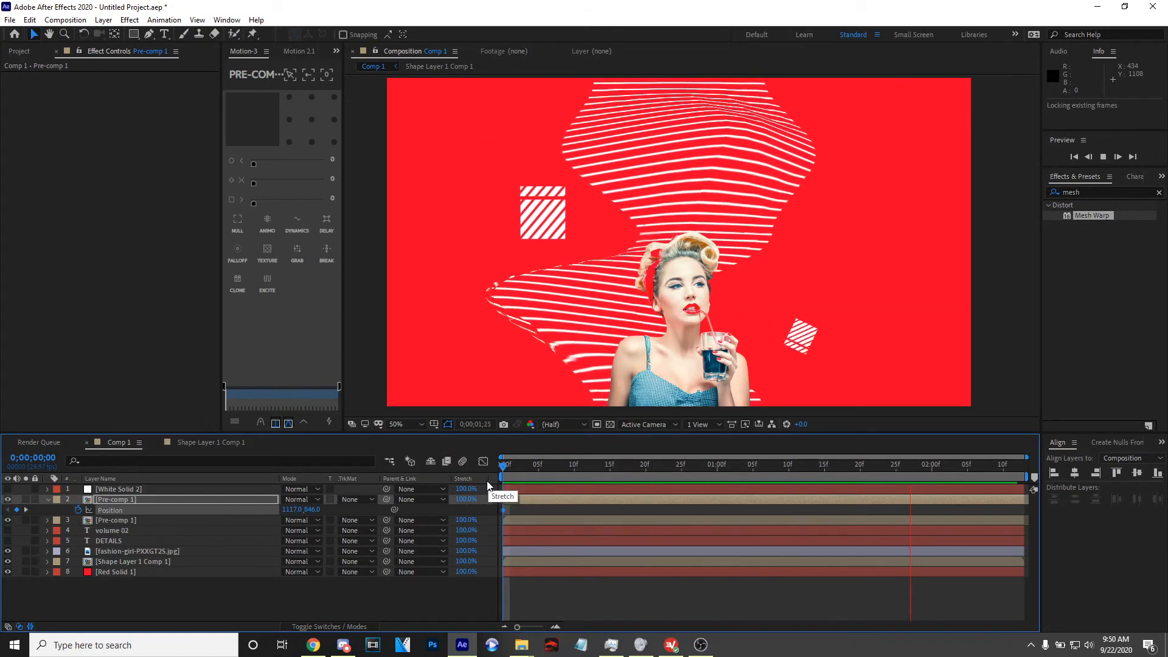
{"action": "key", "text": "space"}
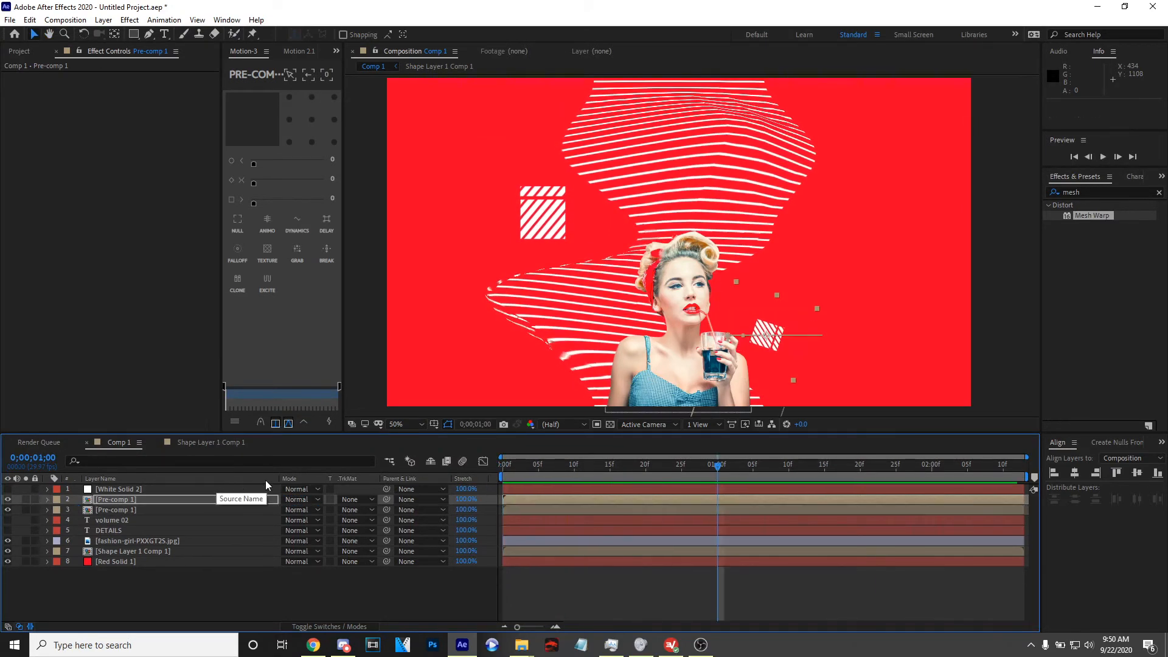
{"action": "key", "text": "shift+r"}
{"action": "key", "text": "space"}
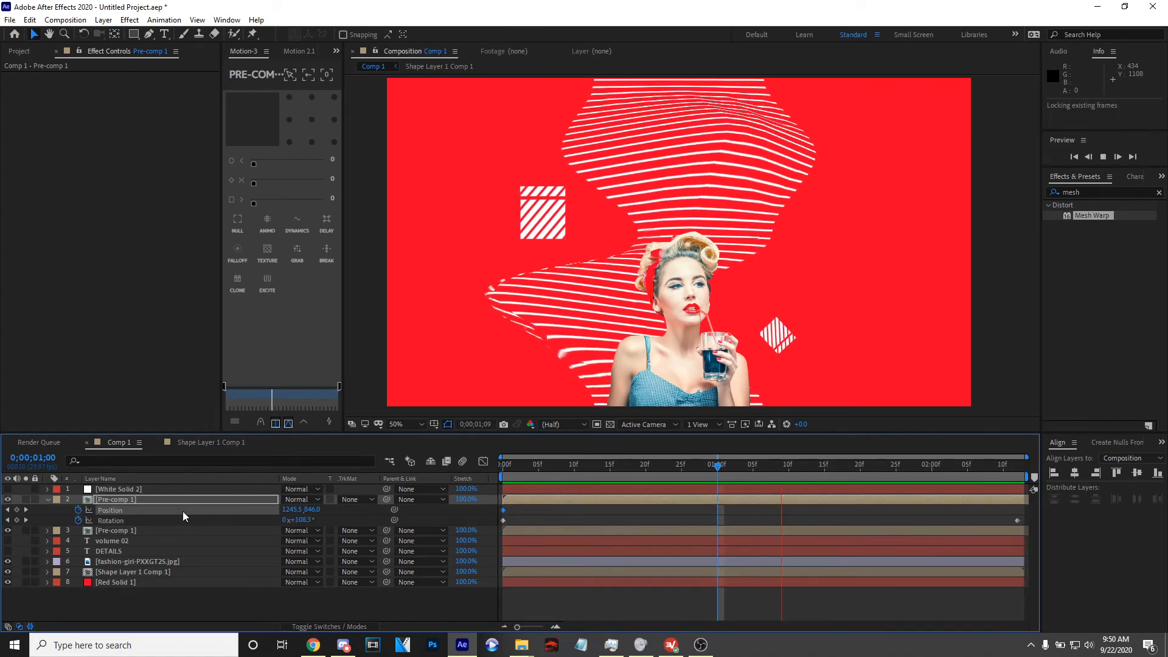
{"action": "left_click", "coordinate": [46, 501]}
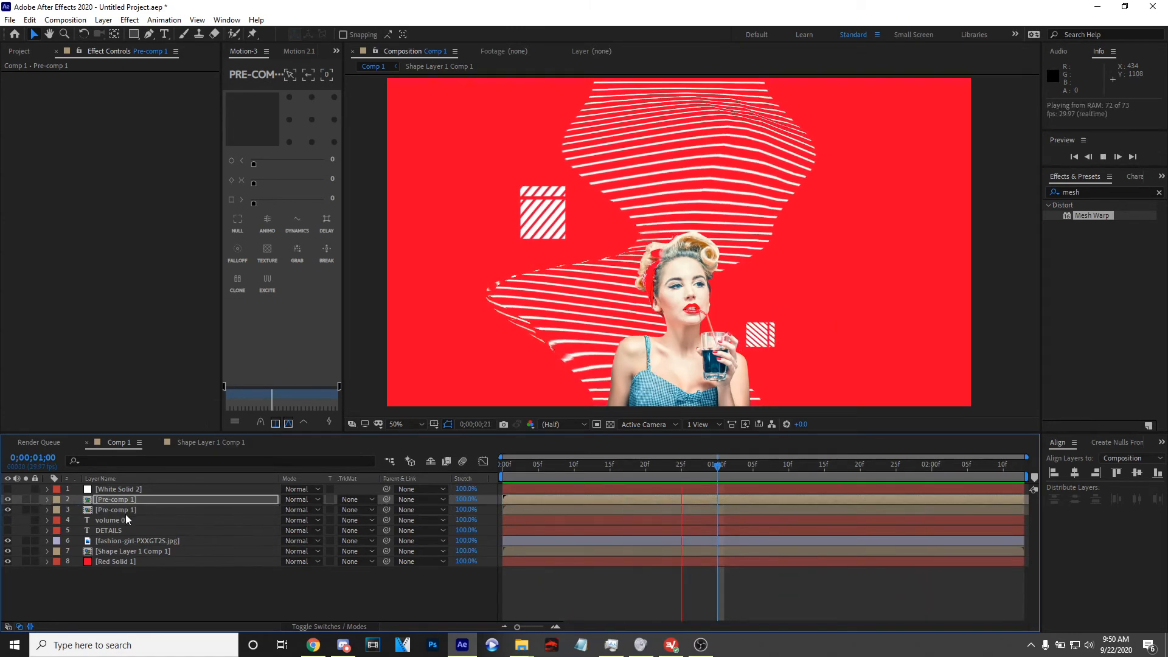
Move the original Pre-comp 1 layer's anchor point to the centre of its large stripe block at the first frame
{"action": "left_click", "coordinate": [127, 512]}
{"action": "left_click_drag", "start_coordinate": [527, 467], "coordinate": [237, 460]}
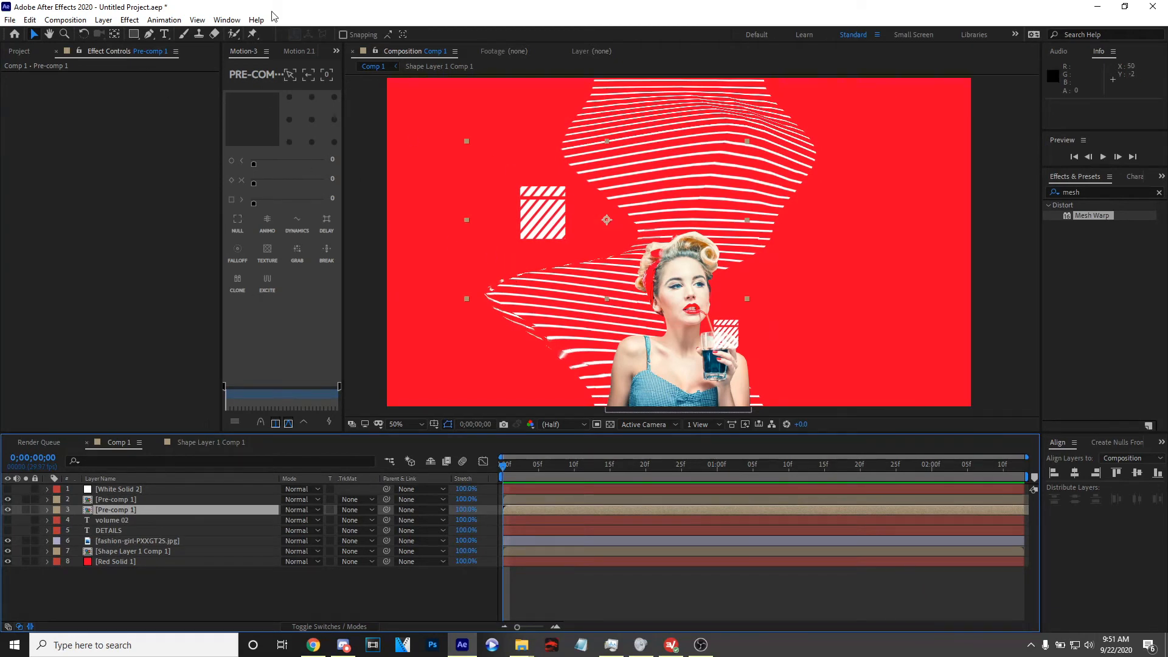
{"action": "left_click", "coordinate": [608, 218]}
{"action": "left_click", "coordinate": [129, 513]}
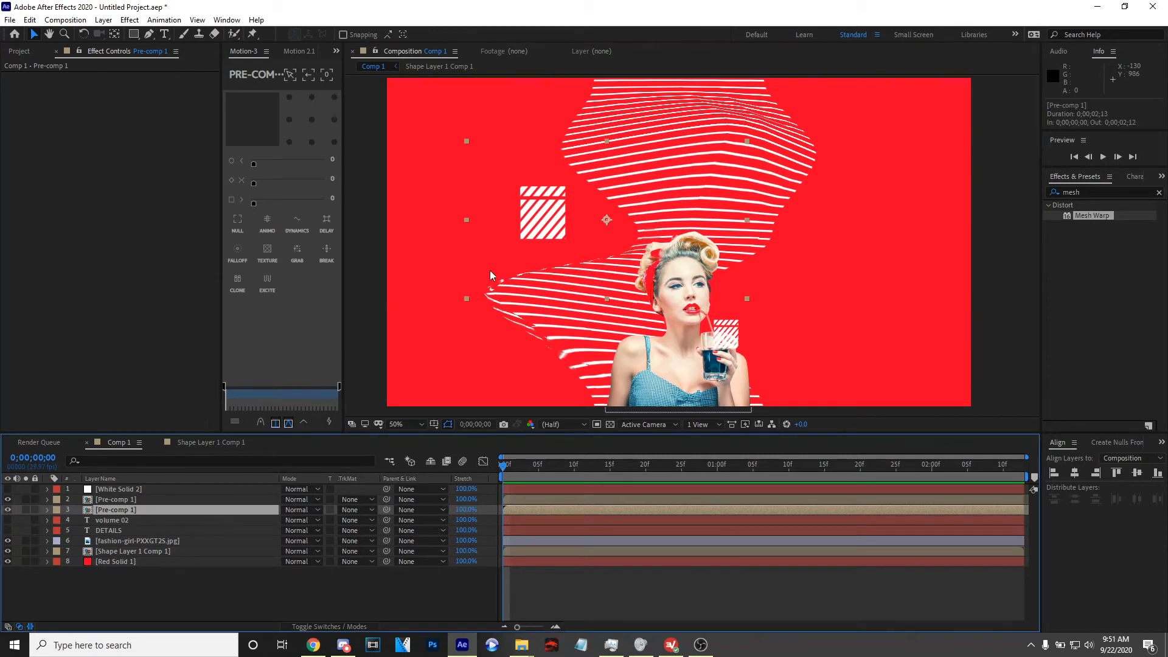
{"action": "left_click", "coordinate": [115, 34]}
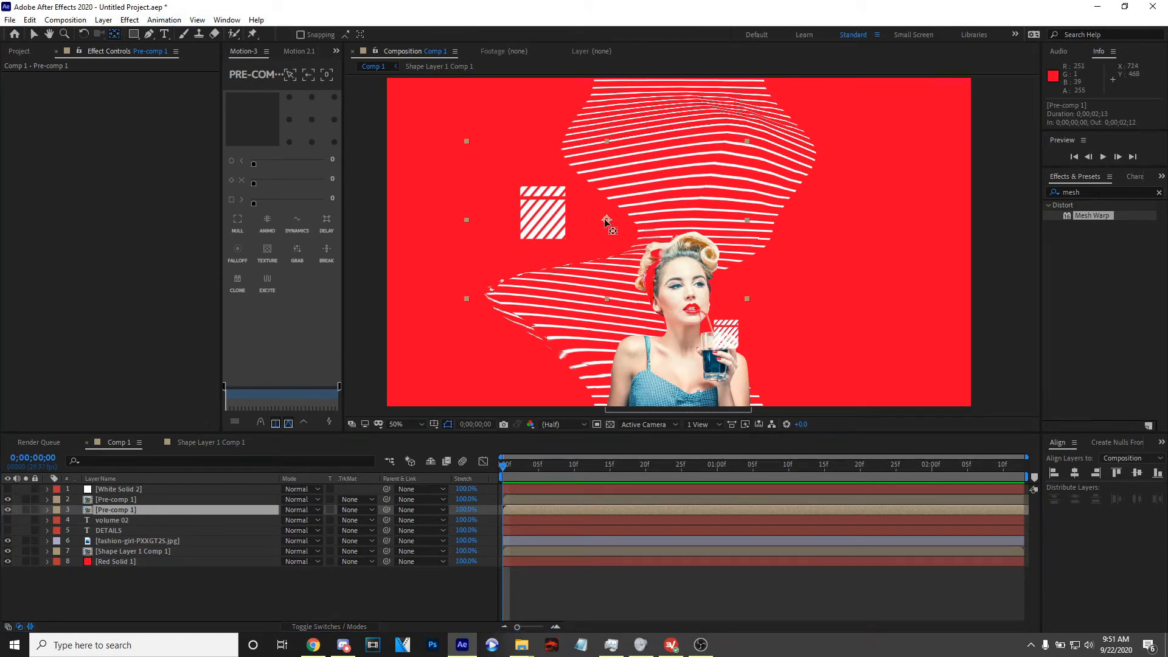
{"action": "left_click_drag", "start_coordinate": [606, 221], "coordinate": [544, 220]}
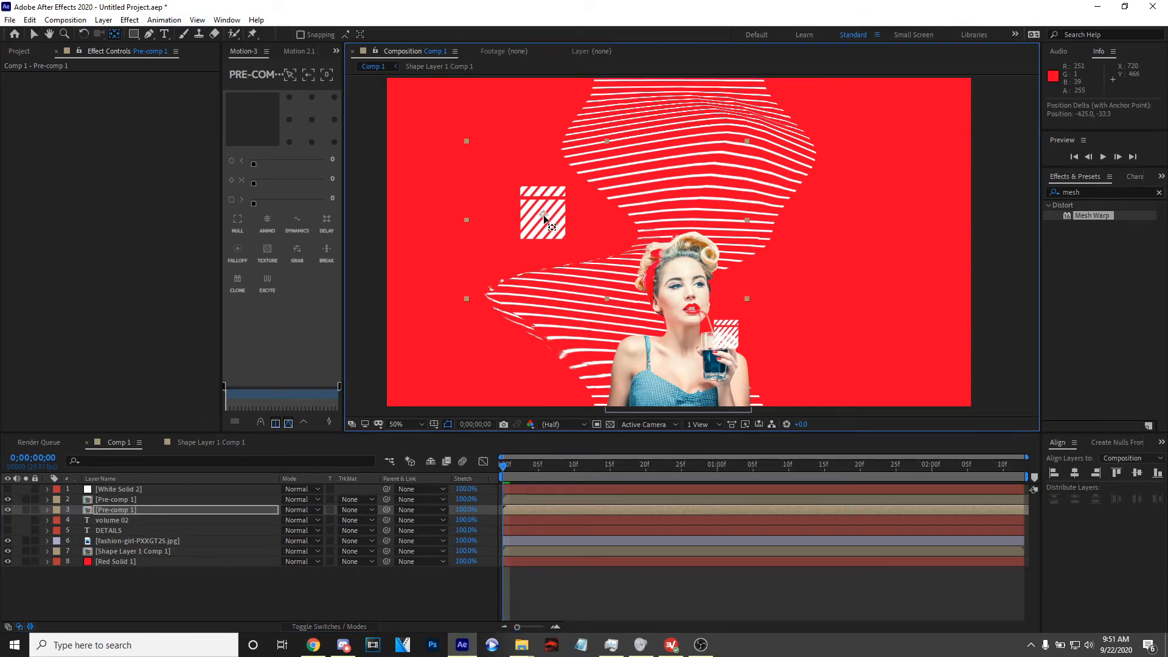
Keyframe the large stripe block's Rotation from 0° at the first frame to a slight counter-clockwise turn near the end, and preview it
{"action": "key", "text": "r"}
{"action": "left_click", "coordinate": [80, 520]}
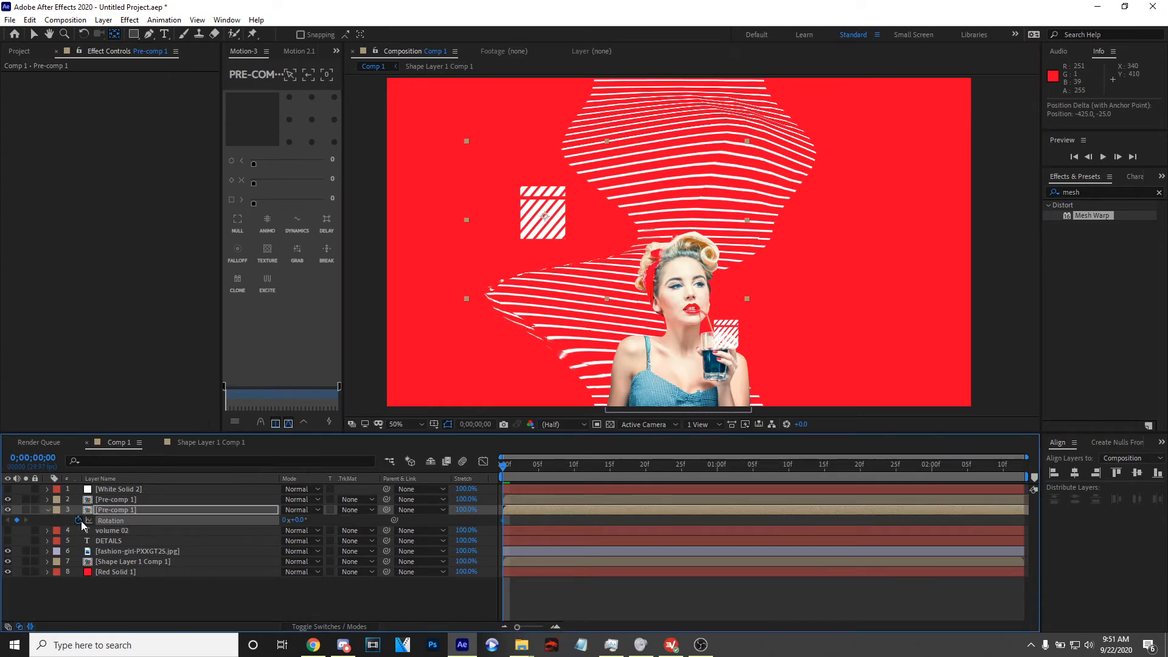
{"action": "left_click_drag", "start_coordinate": [635, 483], "coordinate": [1008, 480]}
{"action": "left_click_drag", "start_coordinate": [300, 525], "coordinate": [283, 522]}
{"action": "key", "text": "space"}
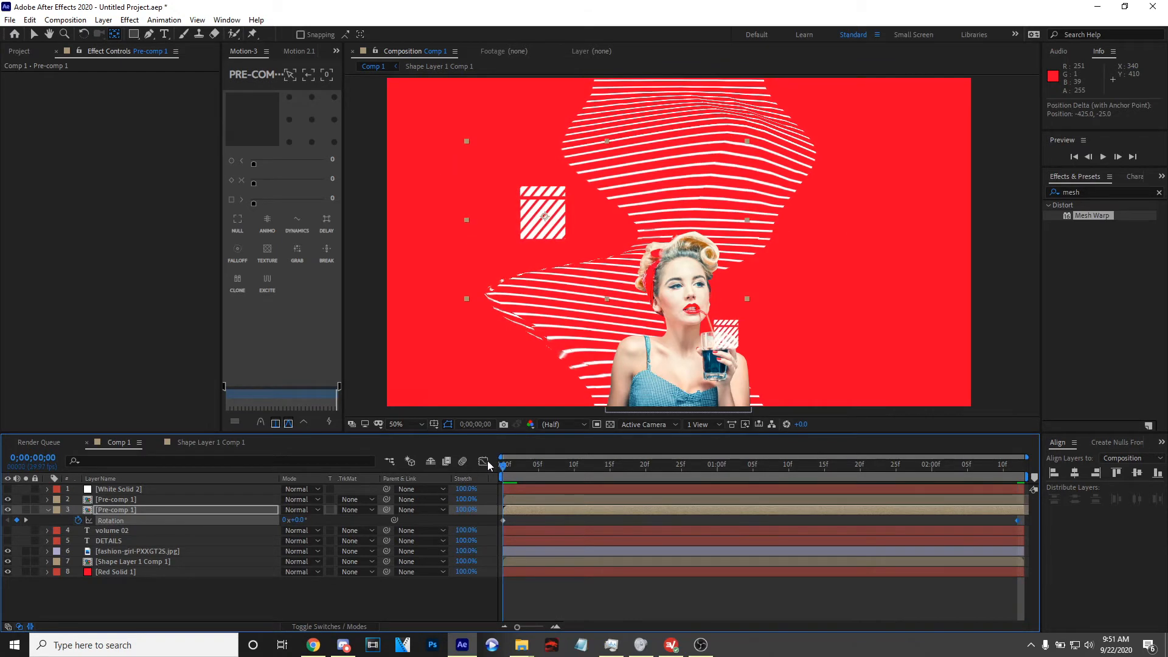
{"action": "left_click_drag", "start_coordinate": [1004, 434], "coordinate": [433, 430]}
{"action": "key", "text": "space"}
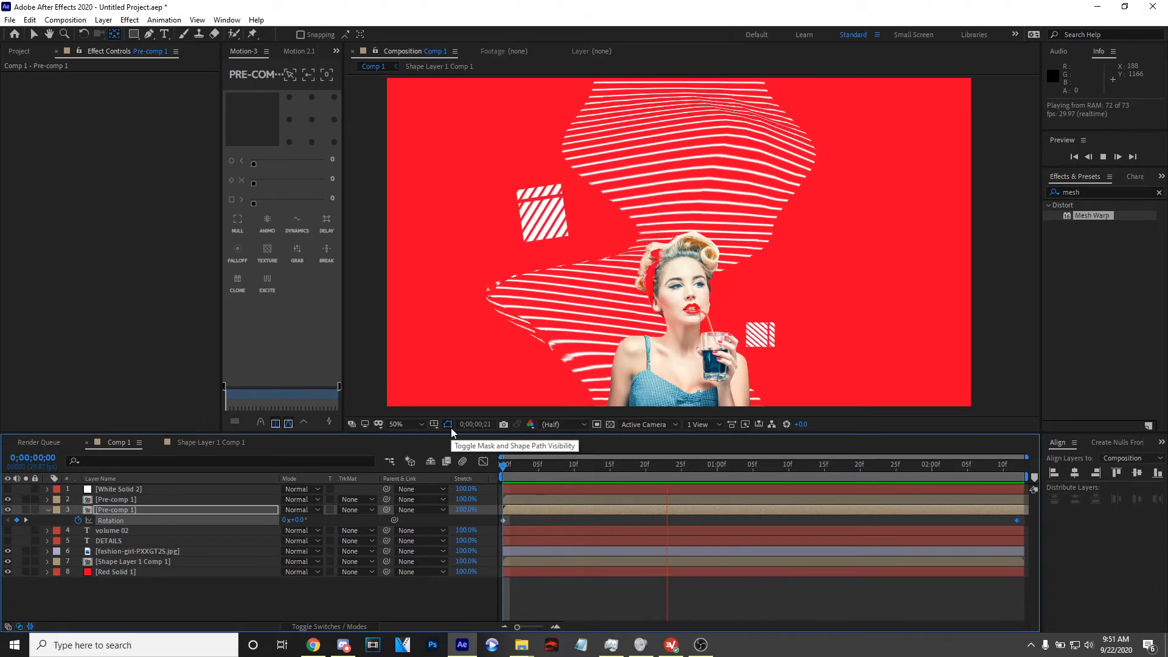
Place the fashion-girl photo layer at the top of the layer stack, deselect everything and preview the composition
{"action": "left_click", "coordinate": [170, 562]}
{"action": "left_click_drag", "start_coordinate": [165, 553], "coordinate": [200, 484]}
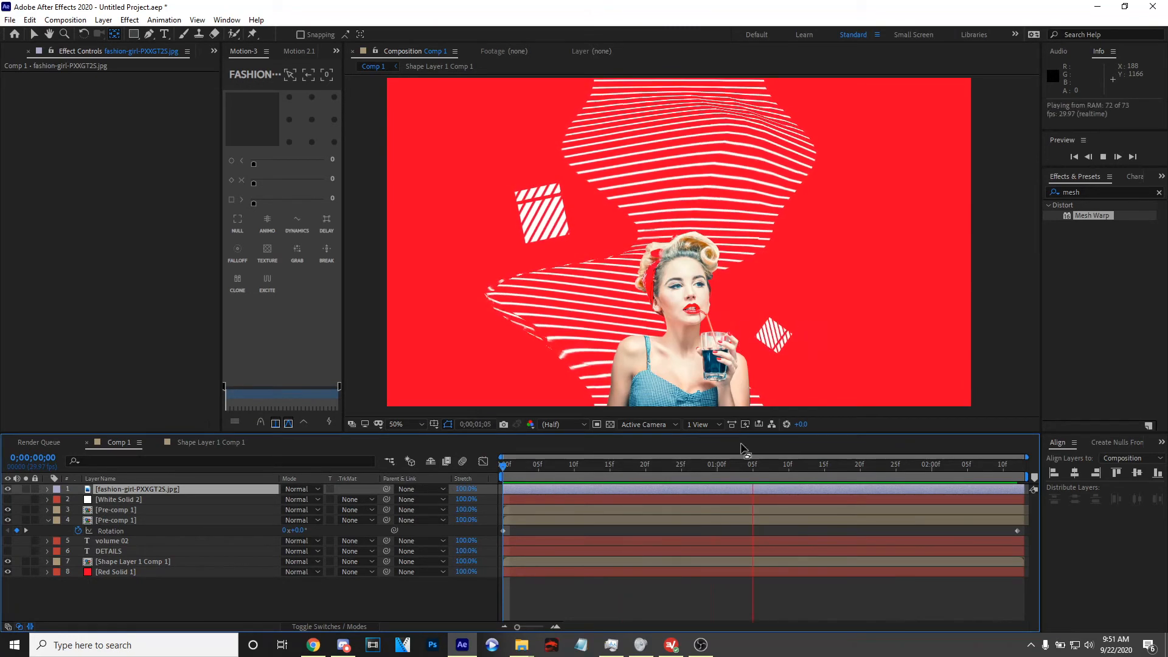
{"action": "left_click_drag", "start_coordinate": [738, 466], "coordinate": [366, 516]}
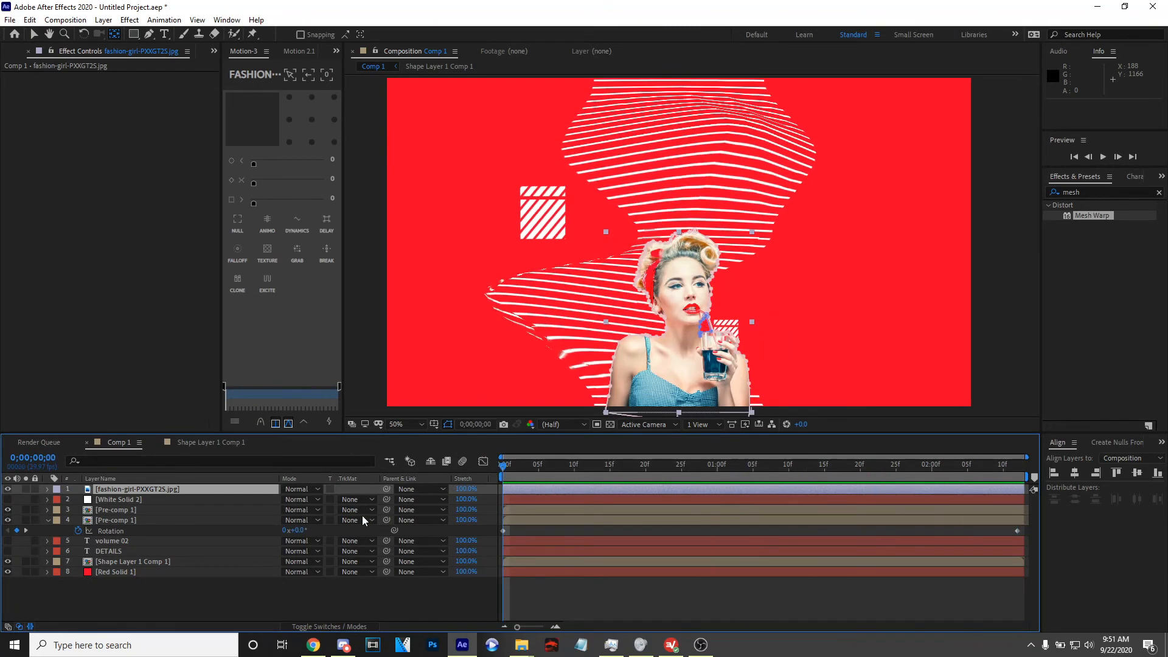
{"action": "key", "text": "space"}
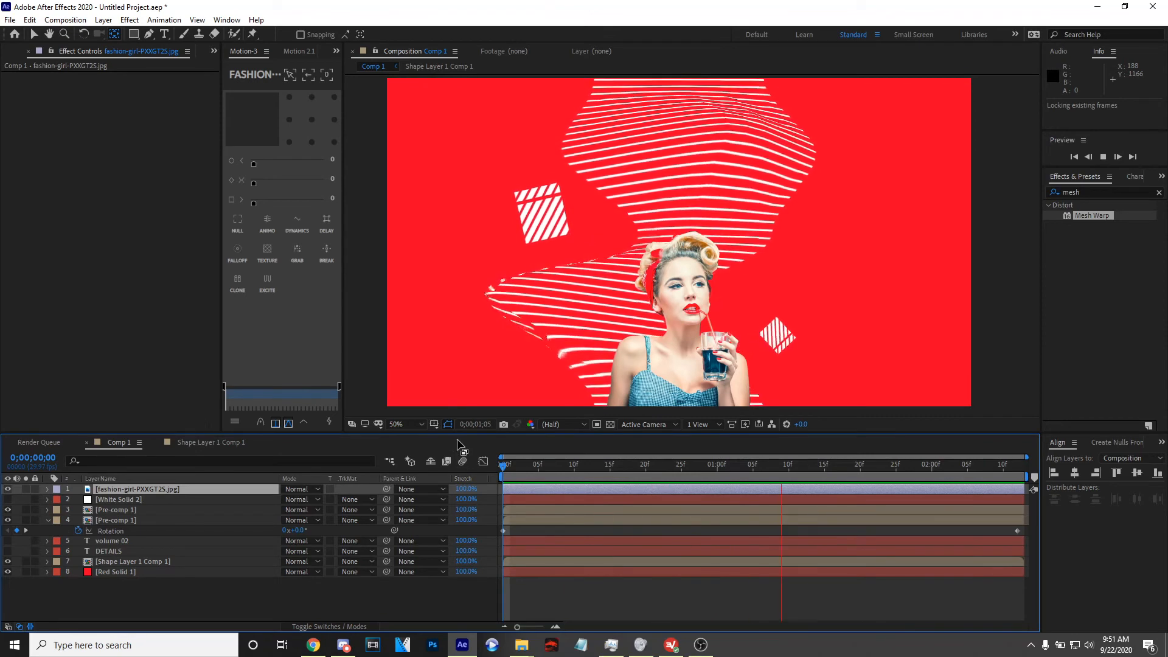
{"action": "left_click_drag", "start_coordinate": [506, 476], "coordinate": [582, 561]}
{"action": "left_click", "coordinate": [449, 602]}
{"action": "key", "text": "space"}
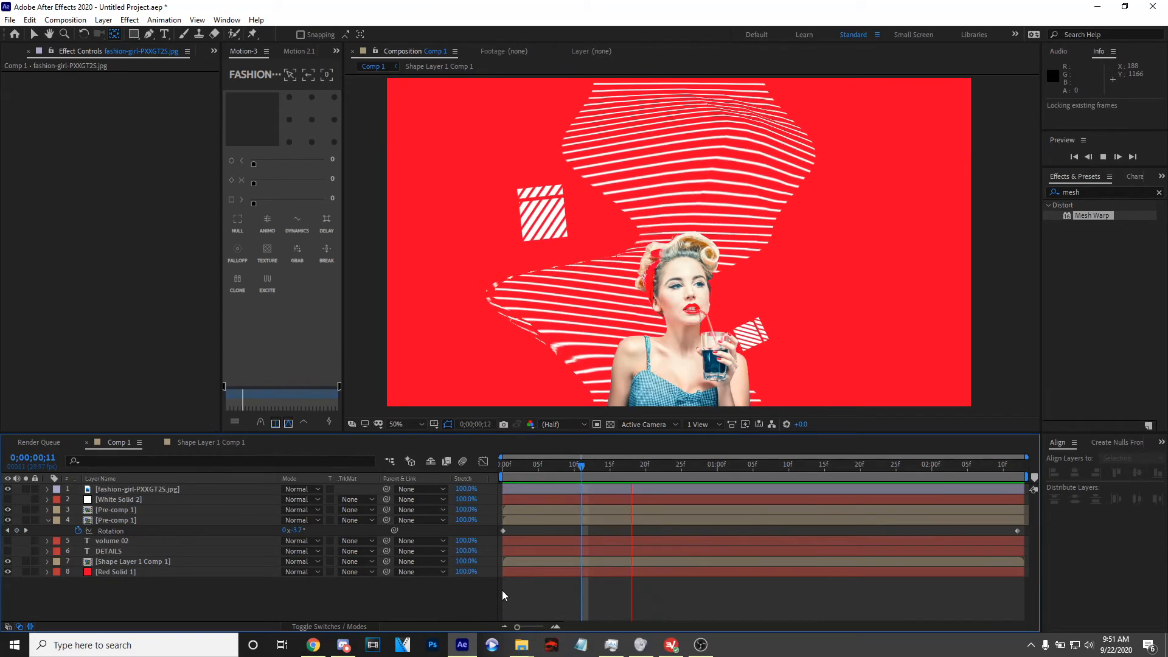
{"action": "key", "text": "space"}
Start a wavy Pen tool path on a new shape layer, from beside the woman's head to beyond the frame's upper right edge
{"action": "key", "text": "g"}
{"action": "left_click", "coordinate": [767, 260]}
{"action": "left_click_drag", "start_coordinate": [895, 130], "coordinate": [956, 168]}
{"action": "left_click_drag", "start_coordinate": [1001, 131], "coordinate": [1022, 80]}
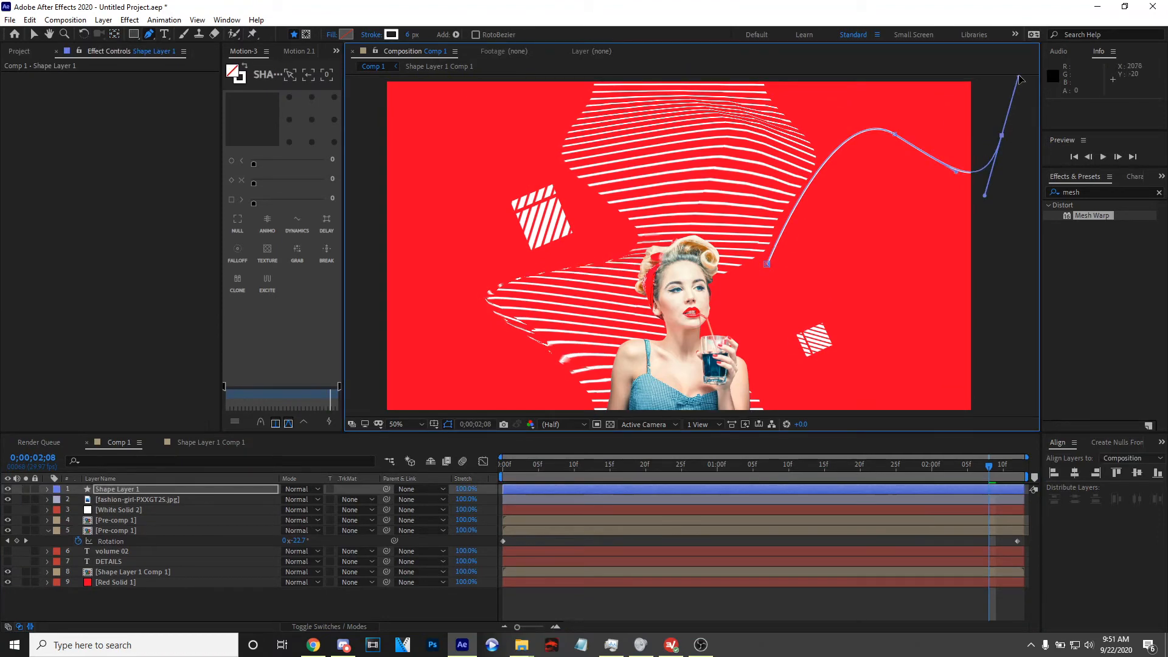
Extend the pen path across the woman into large curved loops around the stripe block and beyond the frame's left edge
{"action": "key", "text": "space"}
{"action": "left_click", "coordinate": [541, 292]}
{"action": "left_click_drag", "start_coordinate": [469, 320], "coordinate": [432, 353]}
{"action": "key", "text": "ctrl+z"}
{"action": "left_click_drag", "start_coordinate": [543, 394], "coordinate": [690, 451]}
{"action": "left_click_drag", "start_coordinate": [587, 240], "coordinate": [569, 182]}
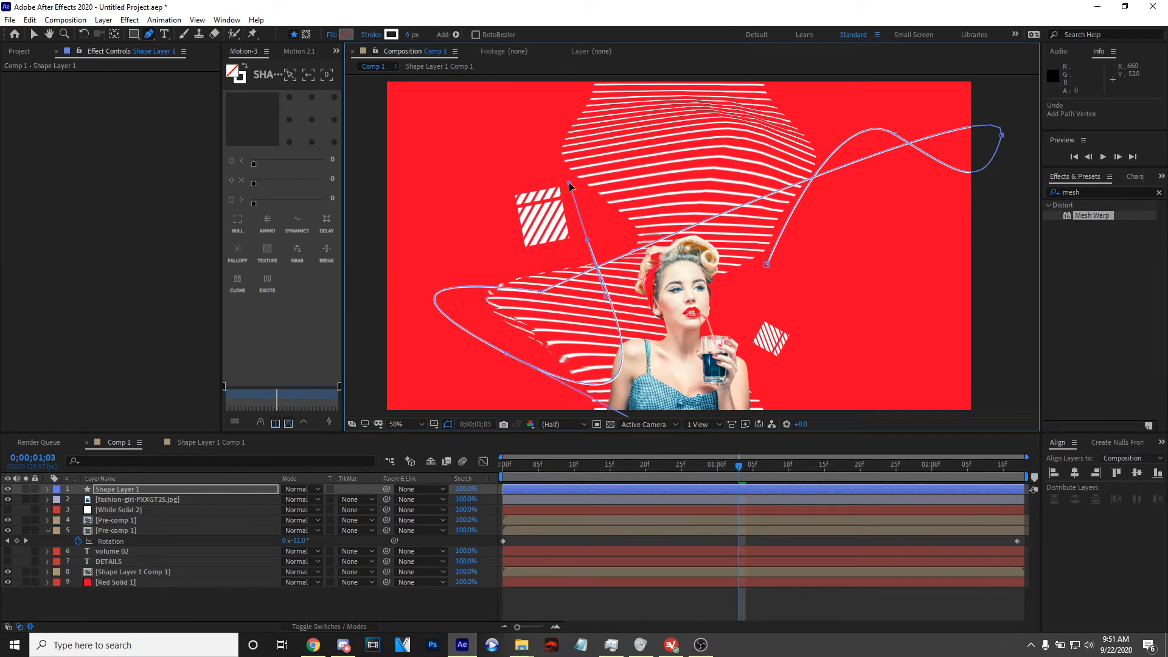
{"action": "left_click_drag", "start_coordinate": [359, 294], "coordinate": [296, 384]}
{"action": "left_click_drag", "start_coordinate": [441, 170], "coordinate": [472, 345]}
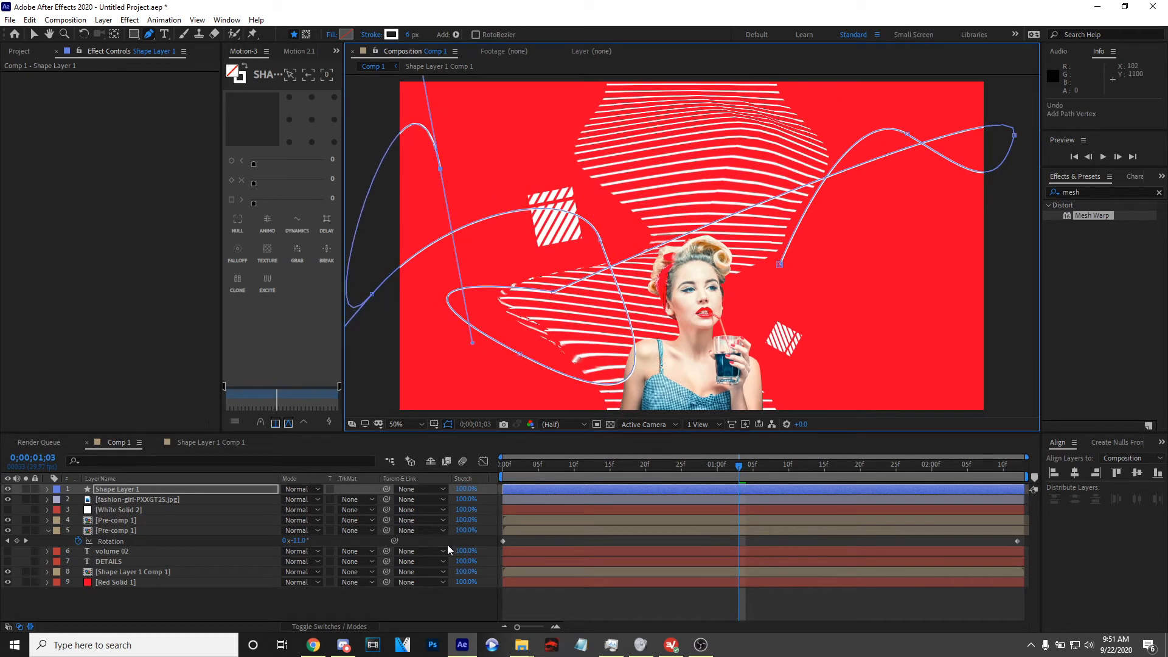
Delete the curved-line shape layer from the composition and preview the animation without it
{"action": "left_click", "coordinate": [455, 593]}
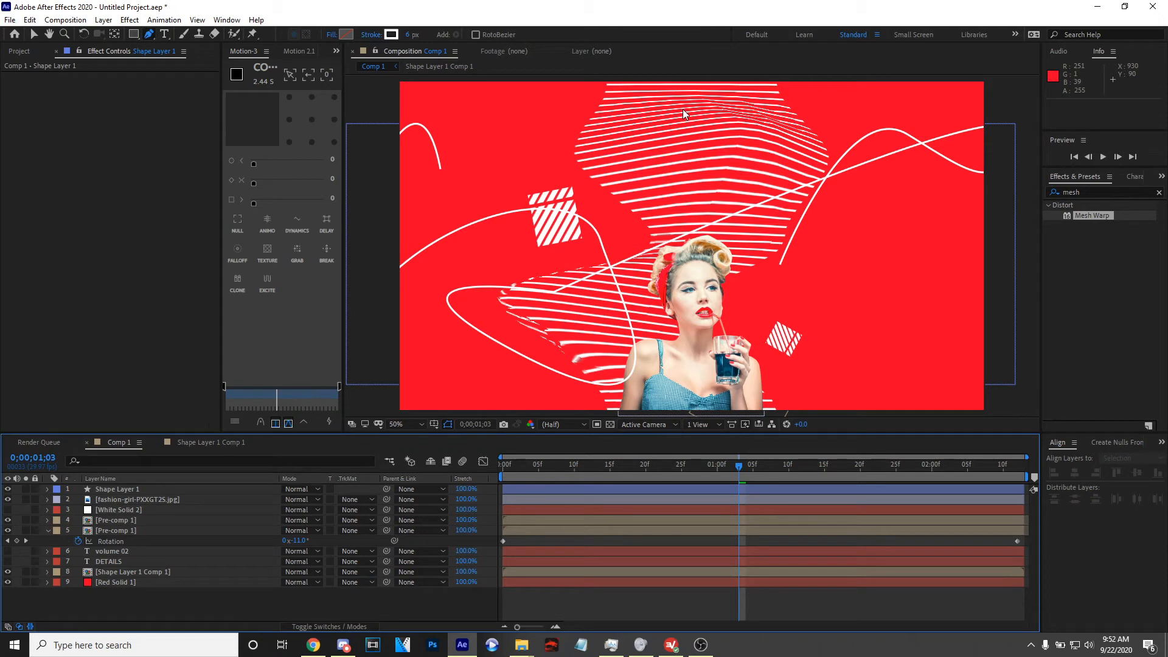
{"action": "left_click", "coordinate": [134, 489]}
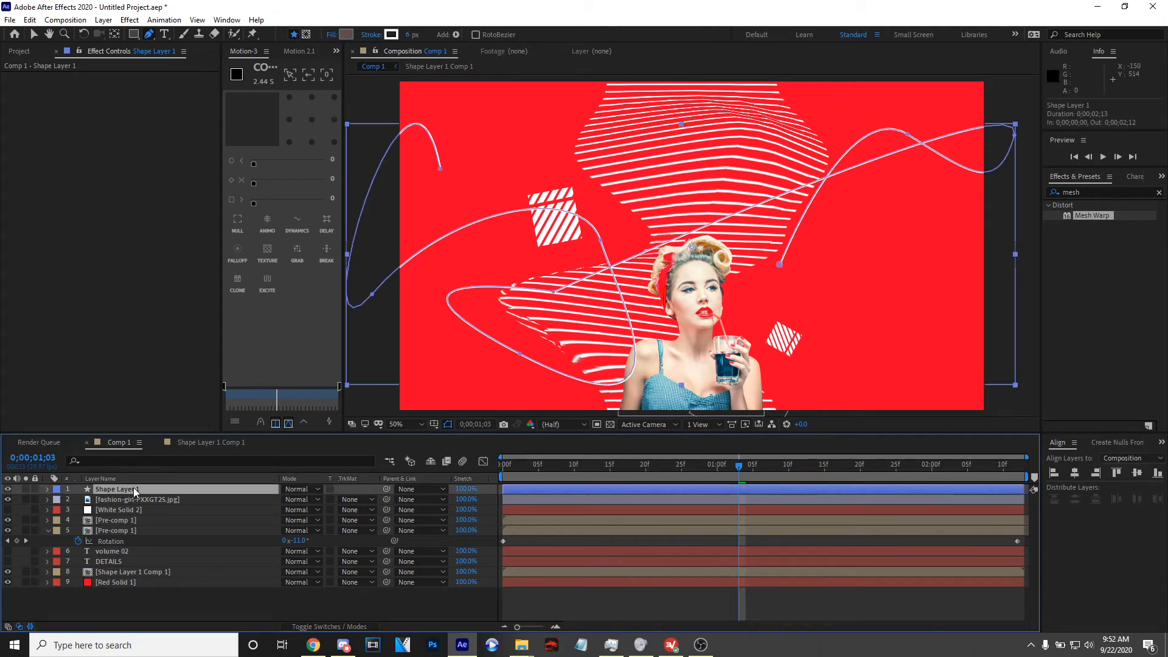
{"action": "key", "text": "Delete"}
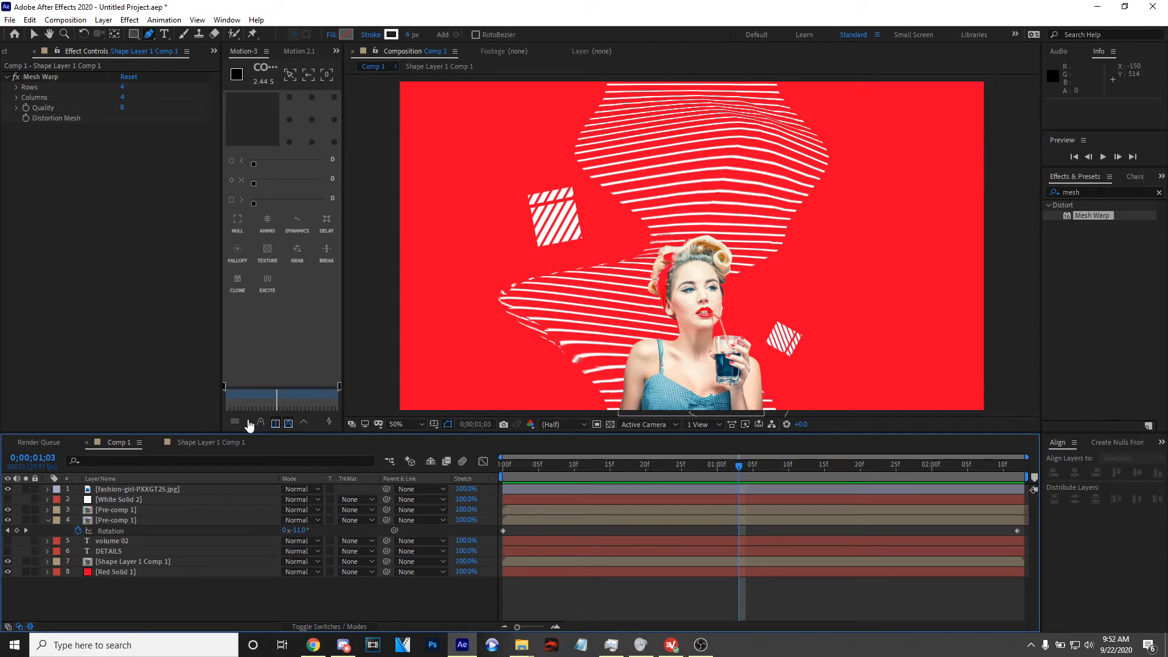
{"action": "key", "text": "space"}
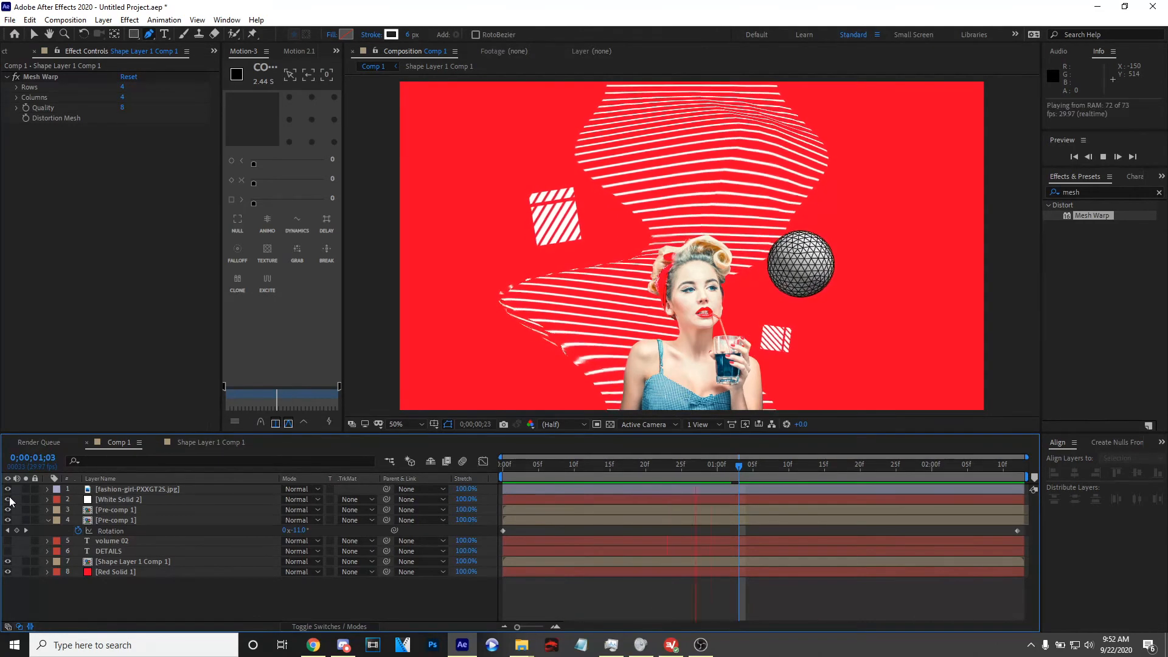
Toggle the visibility of the two stripe-block Pre-comp 1 layers to check which block each one holds
{"action": "left_click", "coordinate": [139, 509]}
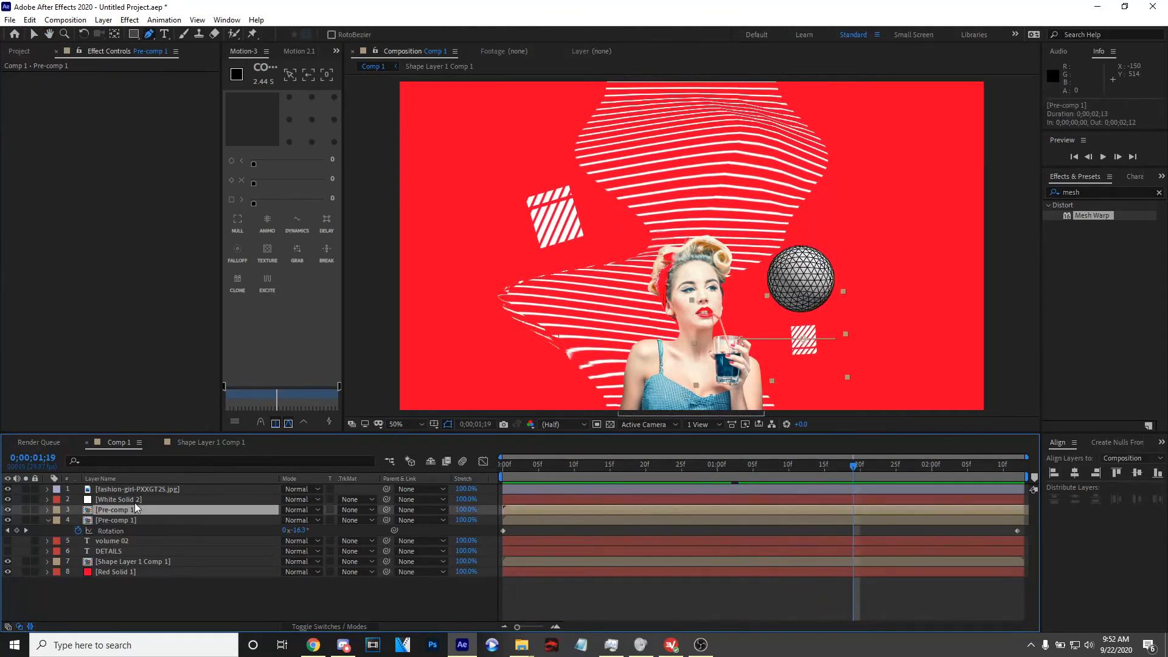
{"action": "left_click", "coordinate": [135, 520]}
{"action": "left_click", "coordinate": [127, 510]}
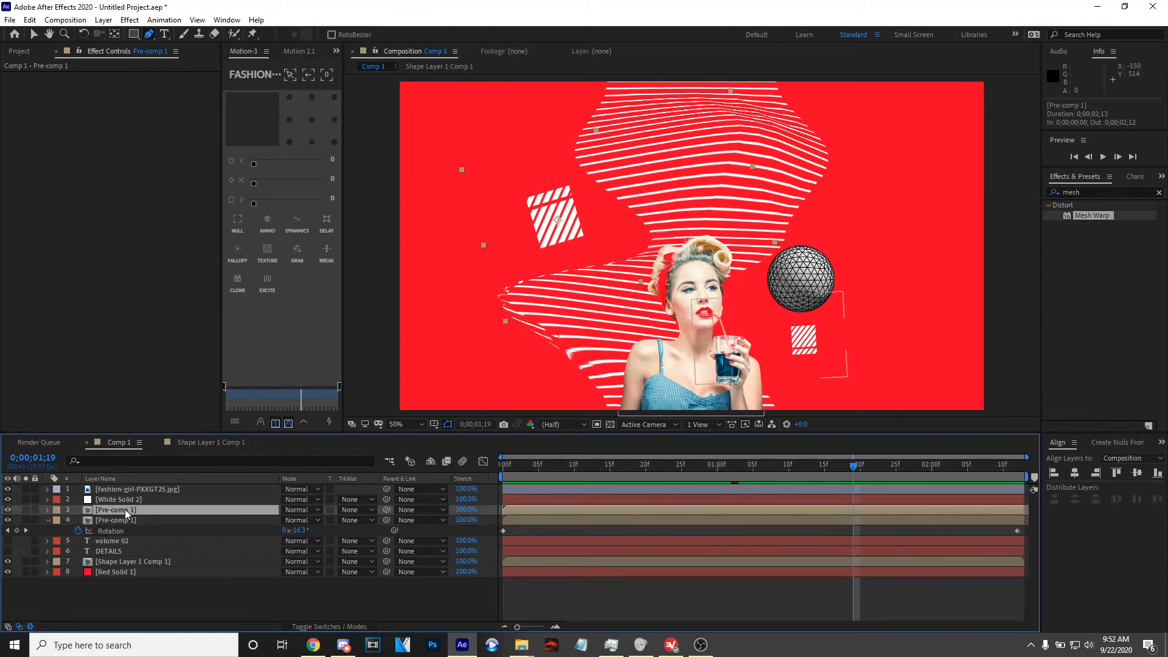
{"action": "left_click", "coordinate": [8, 520]}
{"action": "left_click", "coordinate": [8, 520]}
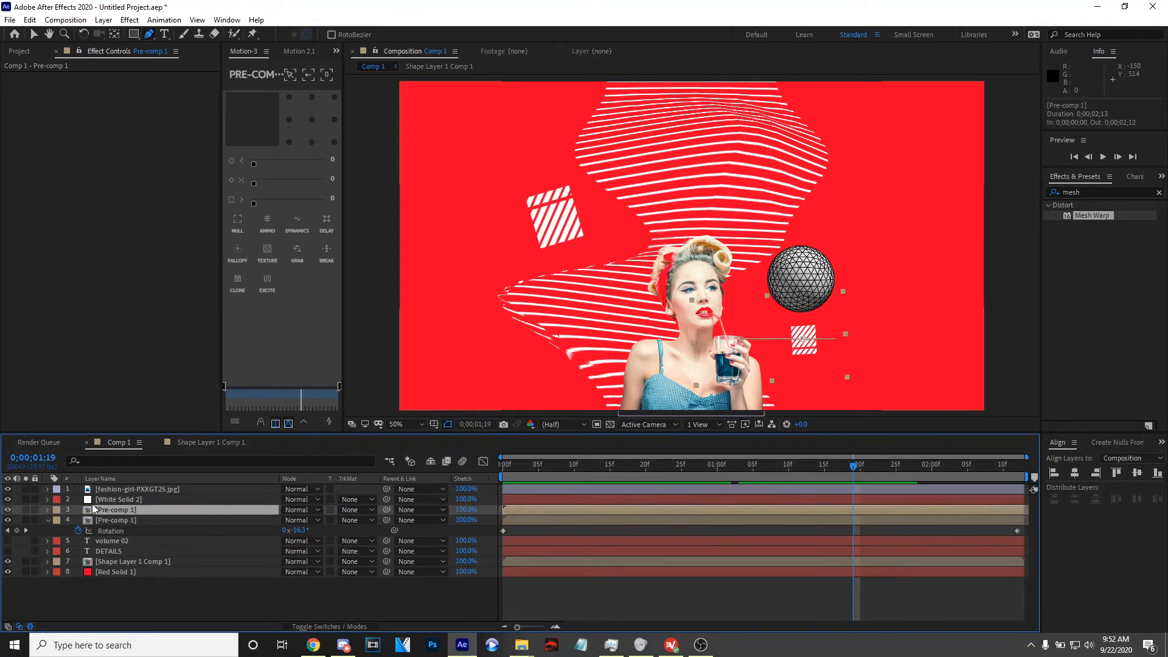
{"action": "left_click", "coordinate": [109, 500]}
{"action": "right_click", "coordinate": [110, 520]}
{"action": "left_click", "coordinate": [8, 520]}
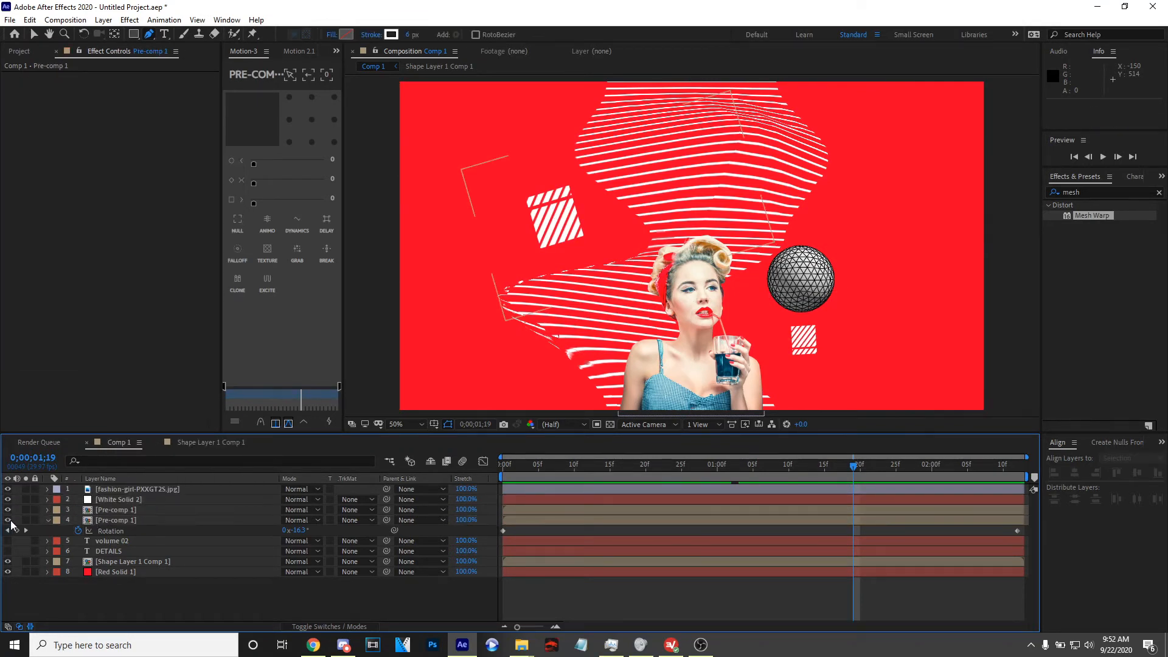
{"action": "left_click", "coordinate": [7, 520]}
{"action": "left_click", "coordinate": [8, 521]}
{"action": "left_click", "coordinate": [7, 510]}
{"action": "left_click", "coordinate": [7, 510]}
{"action": "left_click", "coordinate": [7, 510]}
{"action": "left_click", "coordinate": [8, 509]}
Hide the White Solid 2 sphere layer and preview the composition from the first frame
{"action": "left_click", "coordinate": [8, 499]}
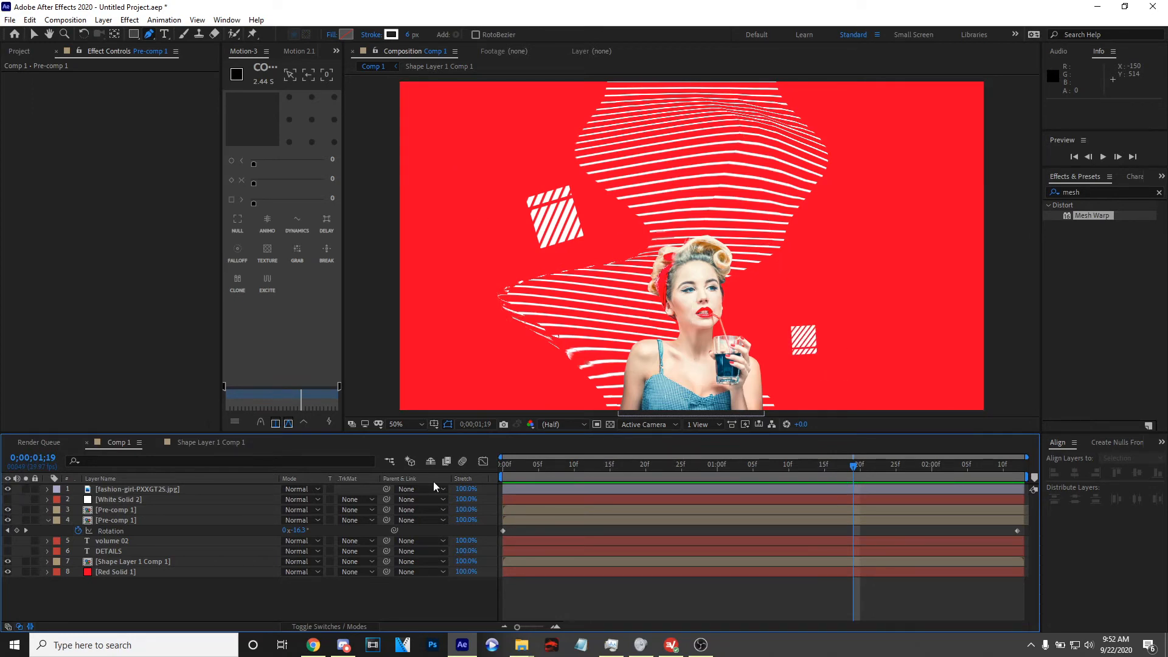
{"action": "key", "text": "Home"}
{"action": "key", "text": "space"}
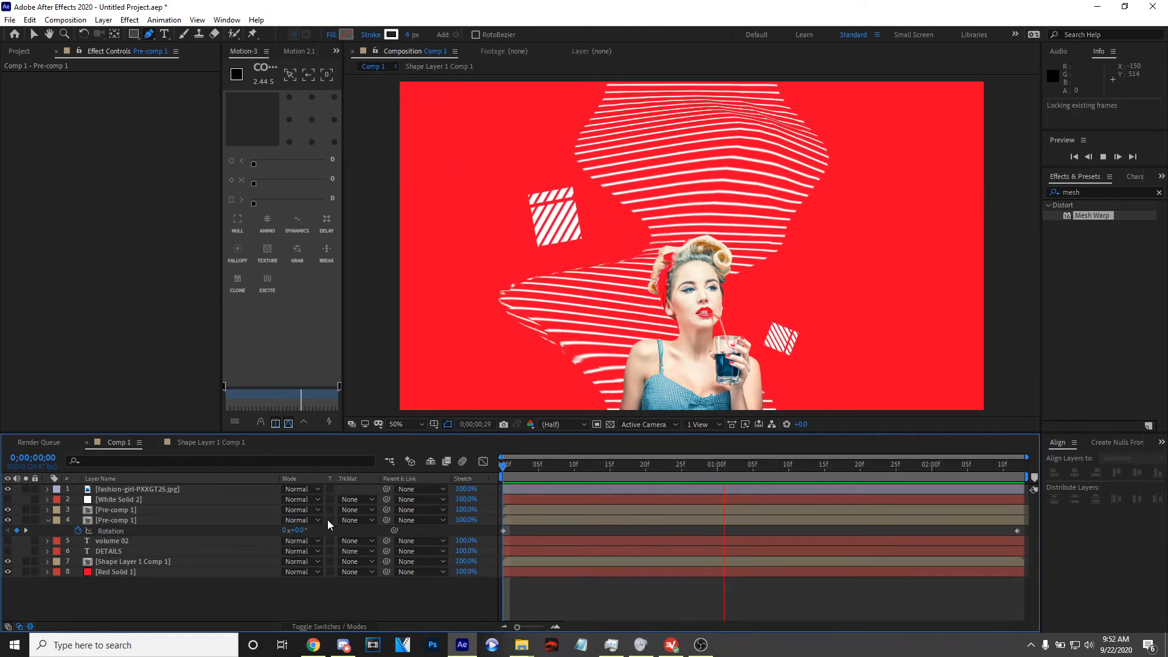
{"action": "key", "text": "space"}
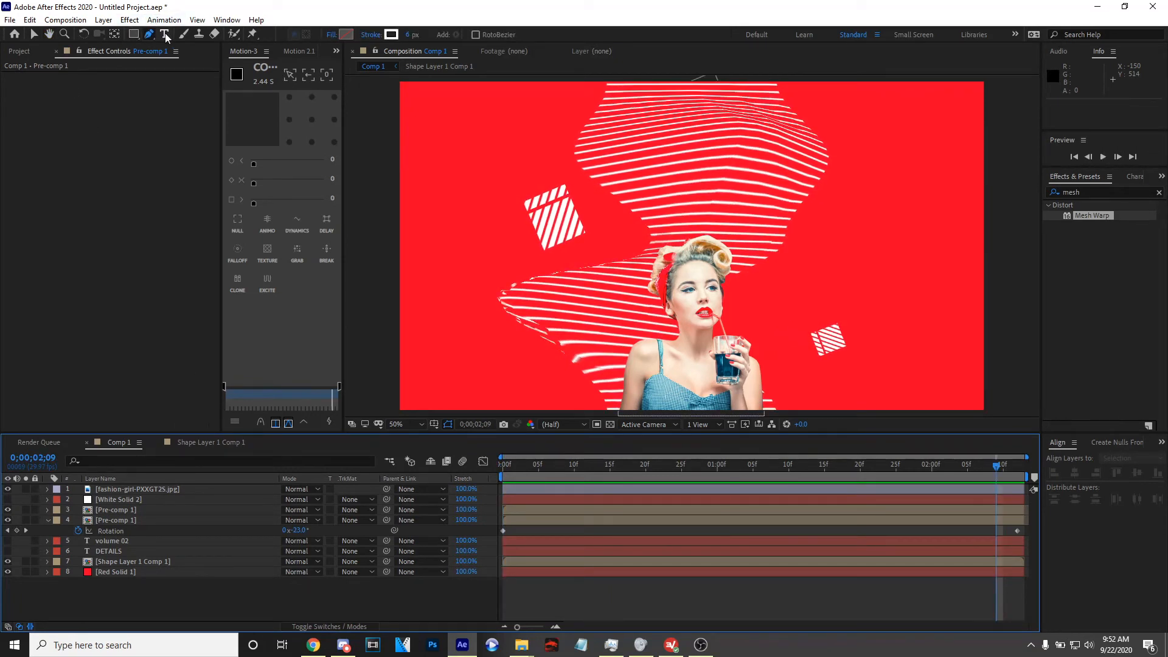
Move the DETAILS text layer to the top of the layer stack and make it visible
{"action": "left_click", "coordinate": [126, 538]}
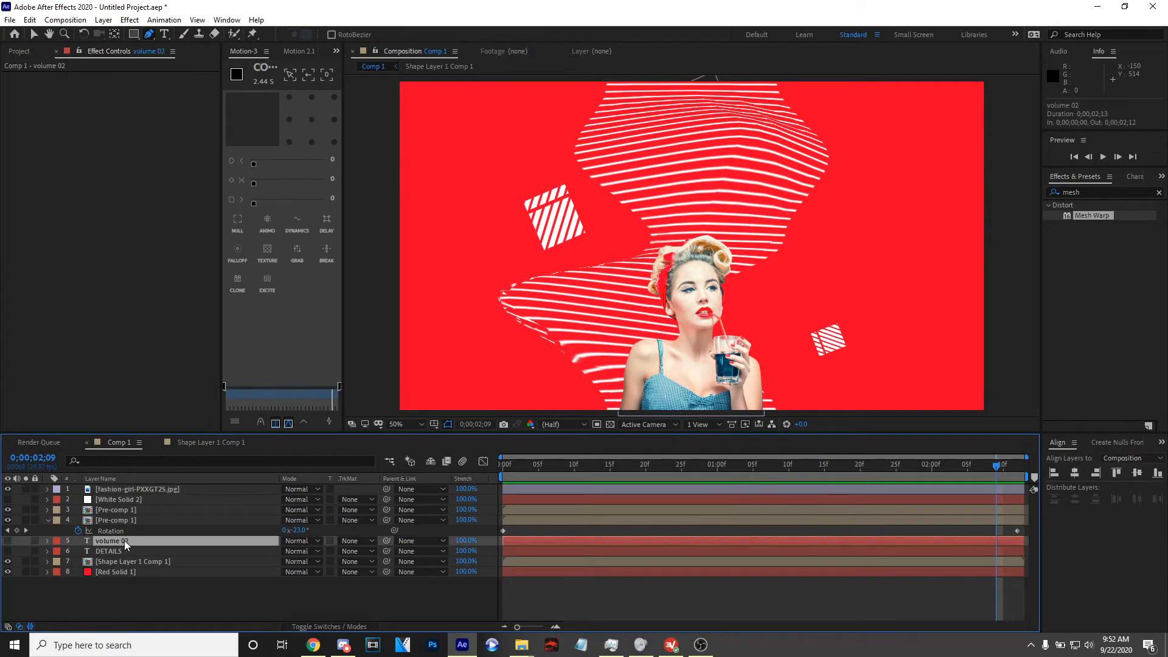
{"action": "left_click", "coordinate": [120, 551]}
{"action": "left_click", "coordinate": [110, 543], "text": "shift"}
{"action": "left_click", "coordinate": [111, 550]}
{"action": "left_click_drag", "start_coordinate": [111, 551], "coordinate": [119, 487]}
{"action": "left_click", "coordinate": [7, 489]}
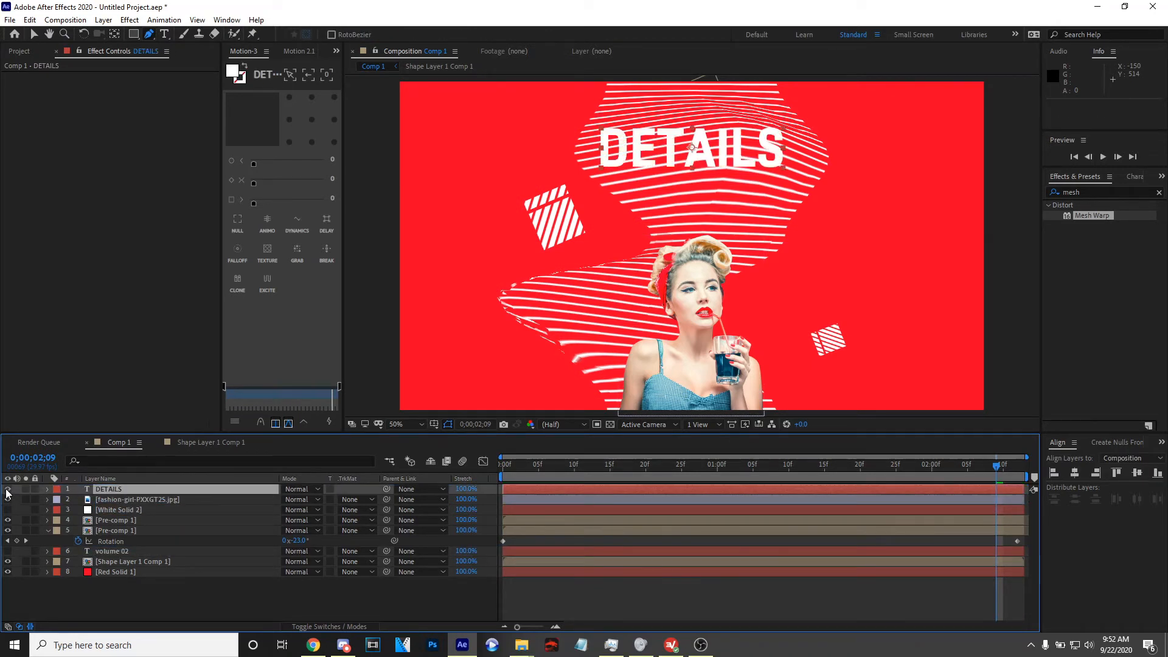
Place the volume 02 text layer directly below DETAILS, make it visible, preview, and return to the first frame
{"action": "left_click", "coordinate": [119, 554]}
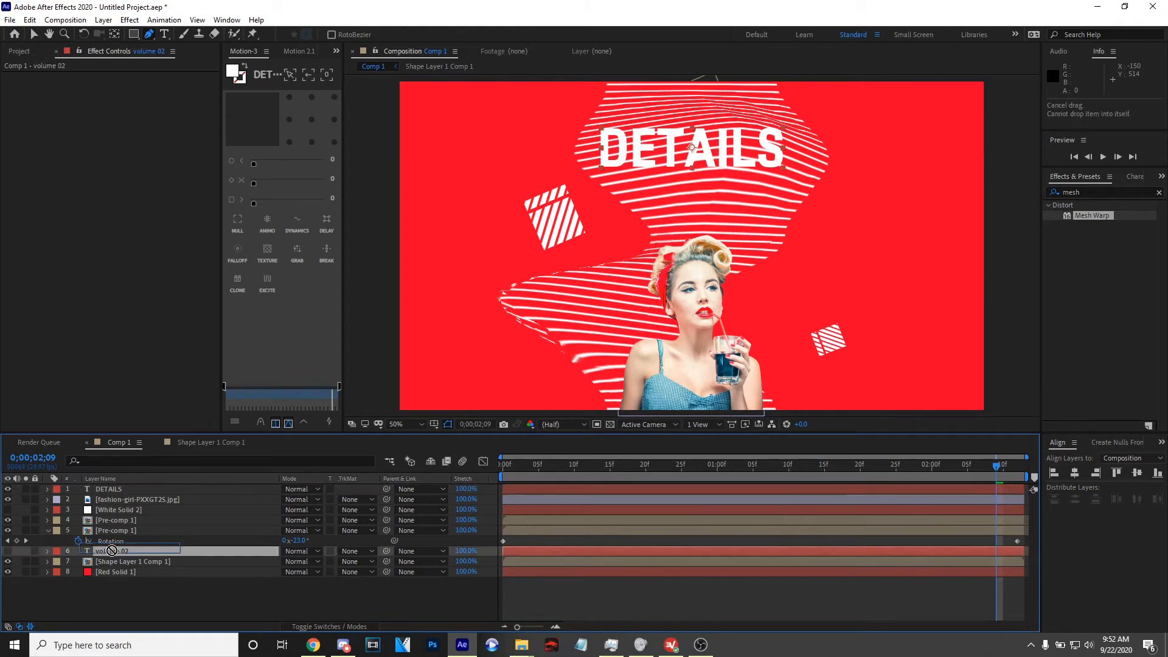
{"action": "left_click_drag", "start_coordinate": [97, 494], "coordinate": [97, 494]}
{"action": "left_click", "coordinate": [7, 500]}
{"action": "key", "text": "space"}
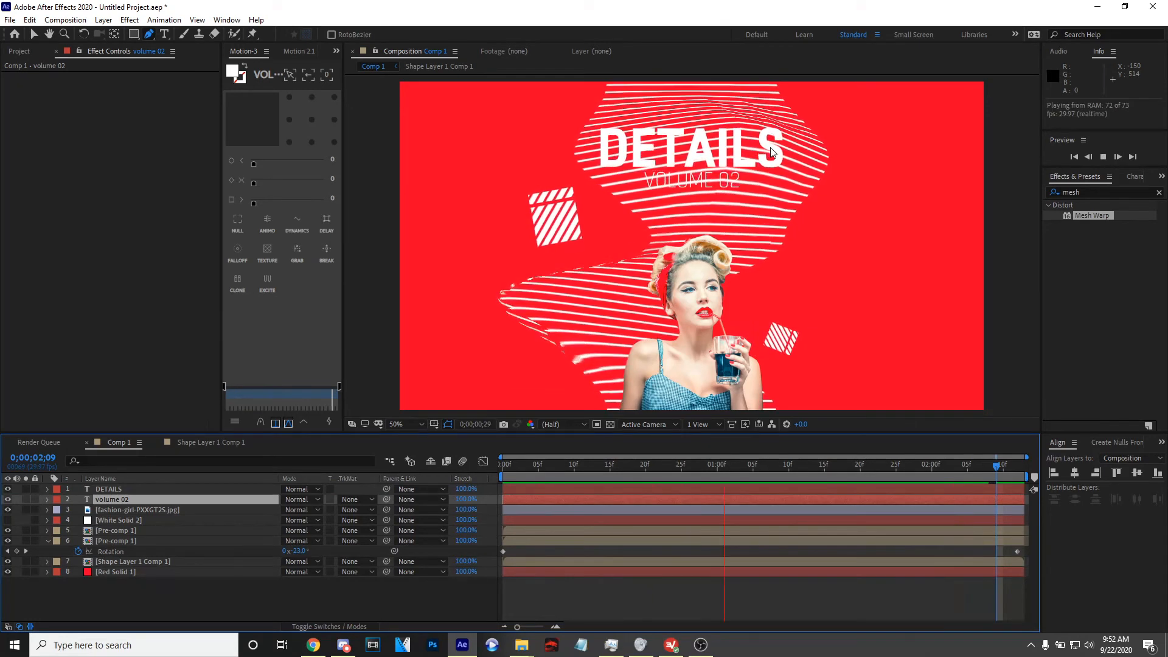
{"action": "key", "text": "space"}
{"action": "key", "text": "Home"}
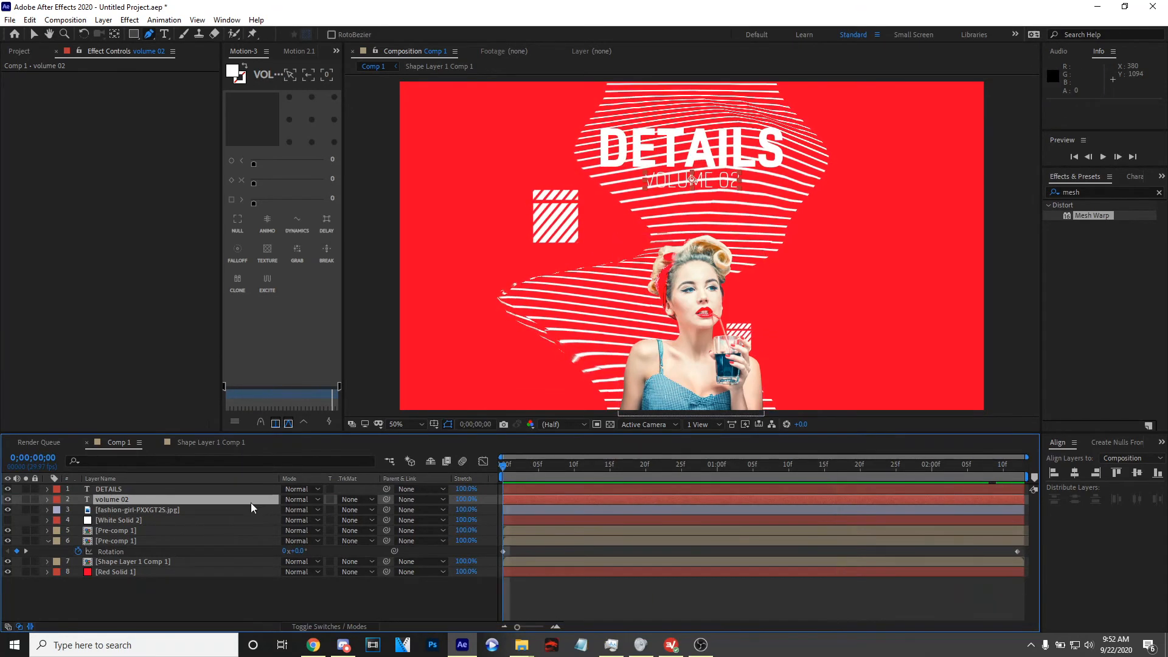
Collapse the large stripe block's layer properties and inspect the layers to identify the one holding the warped lines
{"action": "left_click", "coordinate": [47, 541]}
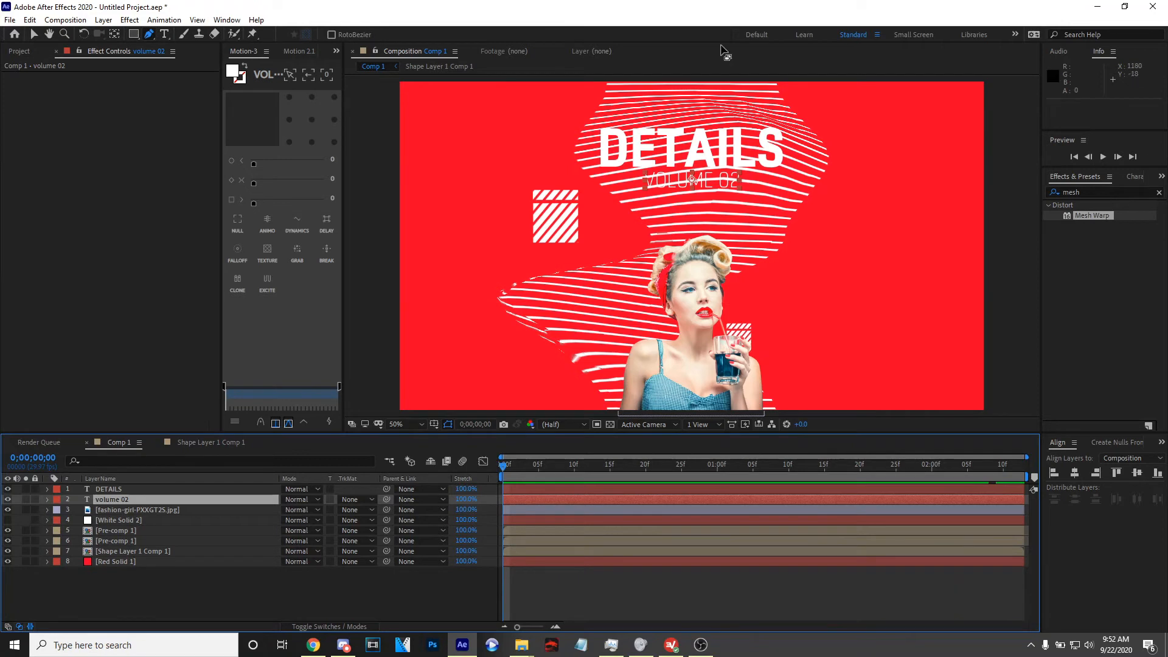
{"action": "left_click", "coordinate": [148, 542]}
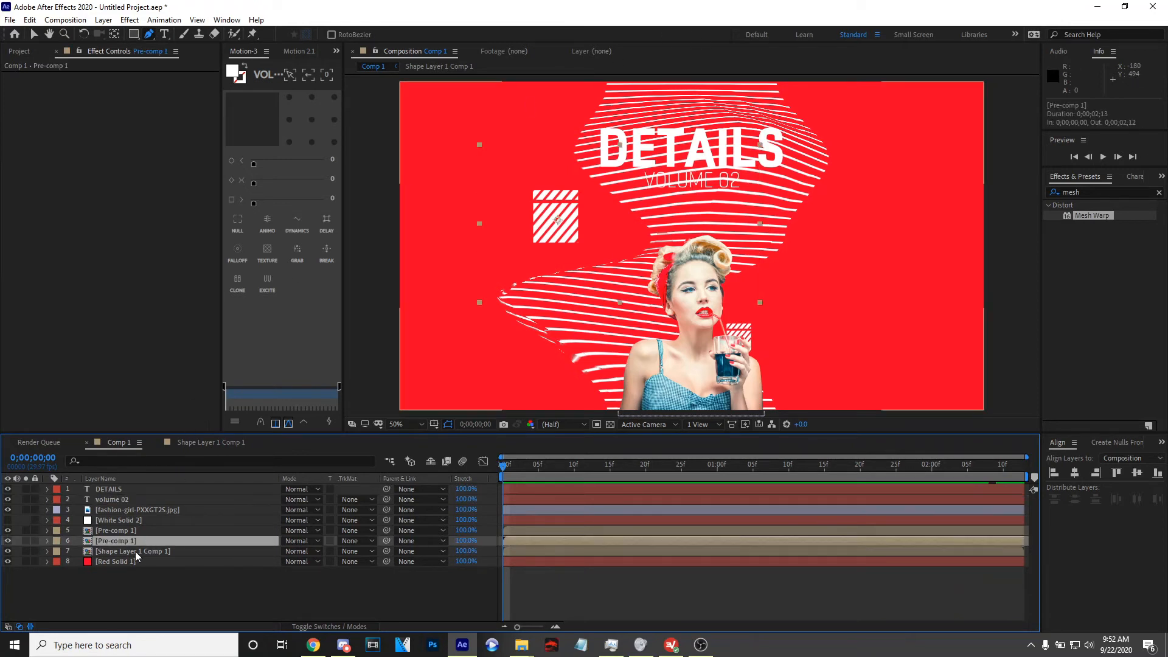
{"action": "left_click", "coordinate": [129, 517]}
{"action": "left_click", "coordinate": [134, 528]}
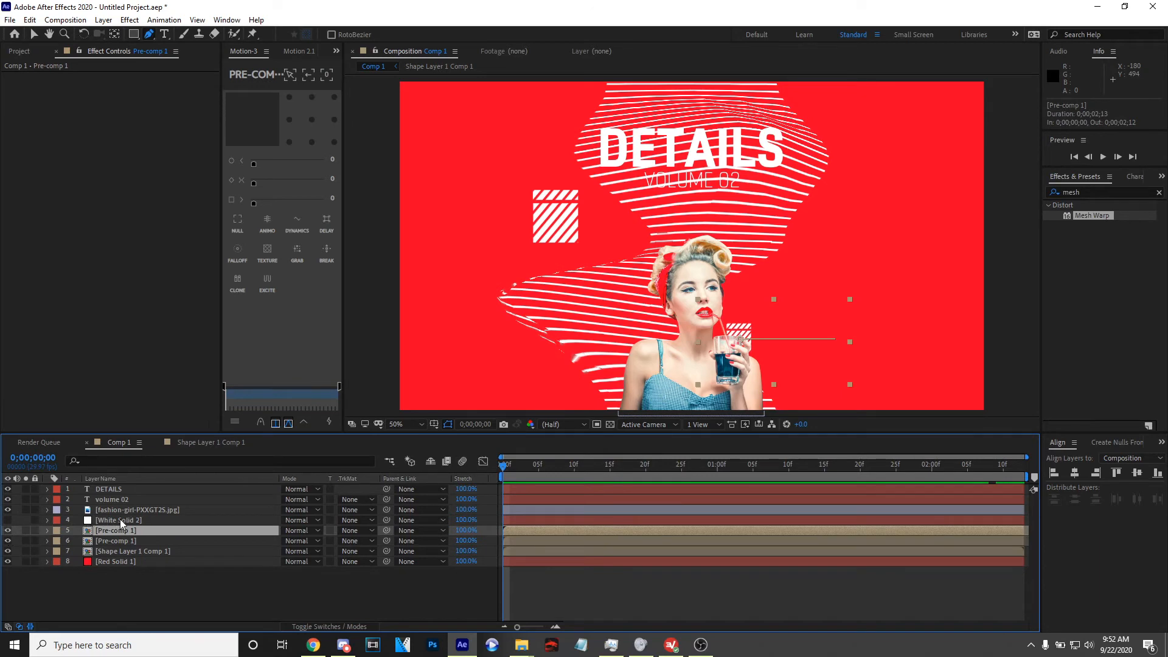
{"action": "left_click", "coordinate": [127, 519]}
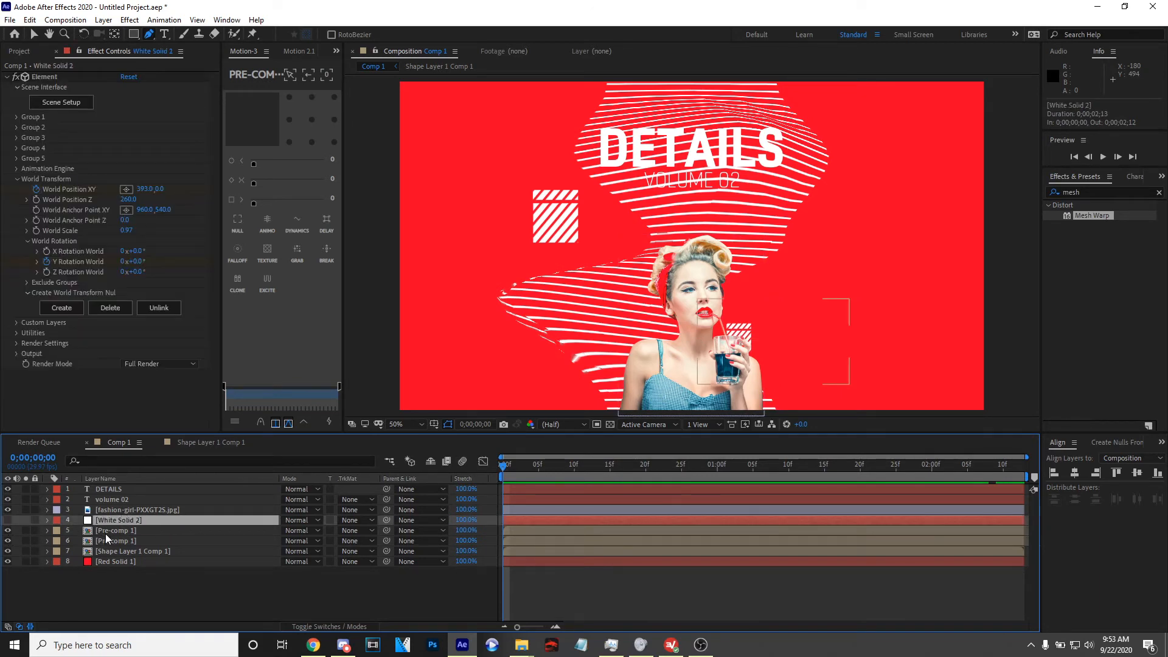
{"action": "left_click", "coordinate": [110, 533]}
{"action": "left_click", "coordinate": [108, 551]}
{"action": "left_click", "coordinate": [7, 551]}
{"action": "left_click", "coordinate": [8, 552]}
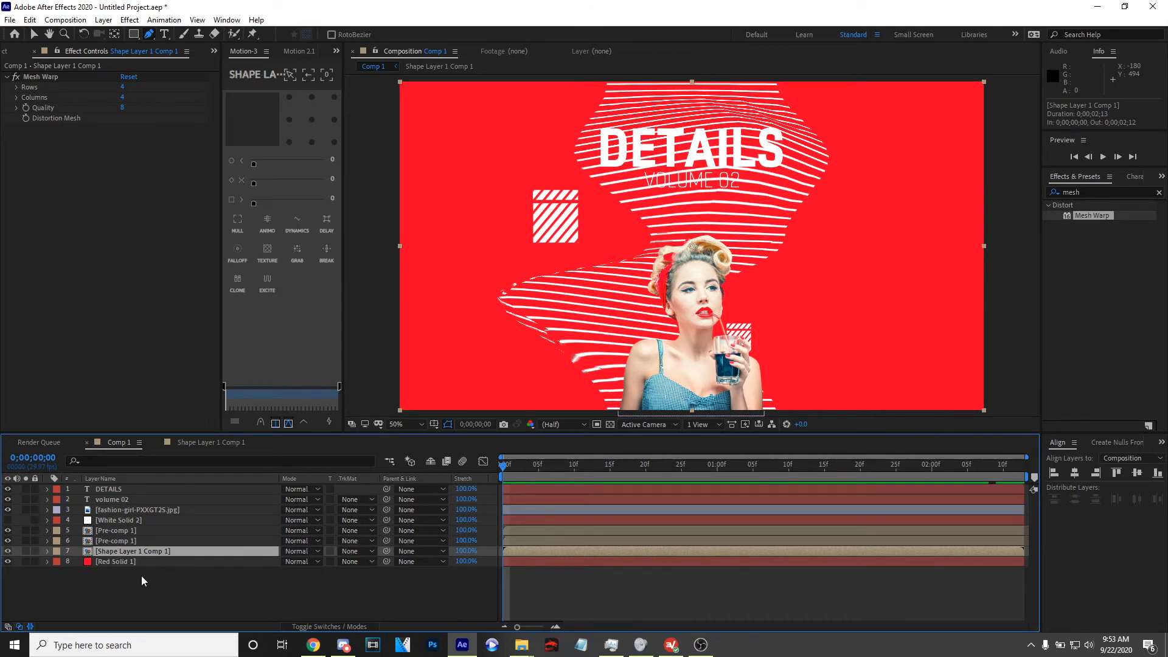
{"action": "double_click", "coordinate": [135, 33]}
{"action": "key", "text": "v"}
{"action": "left_click", "coordinate": [151, 610]}
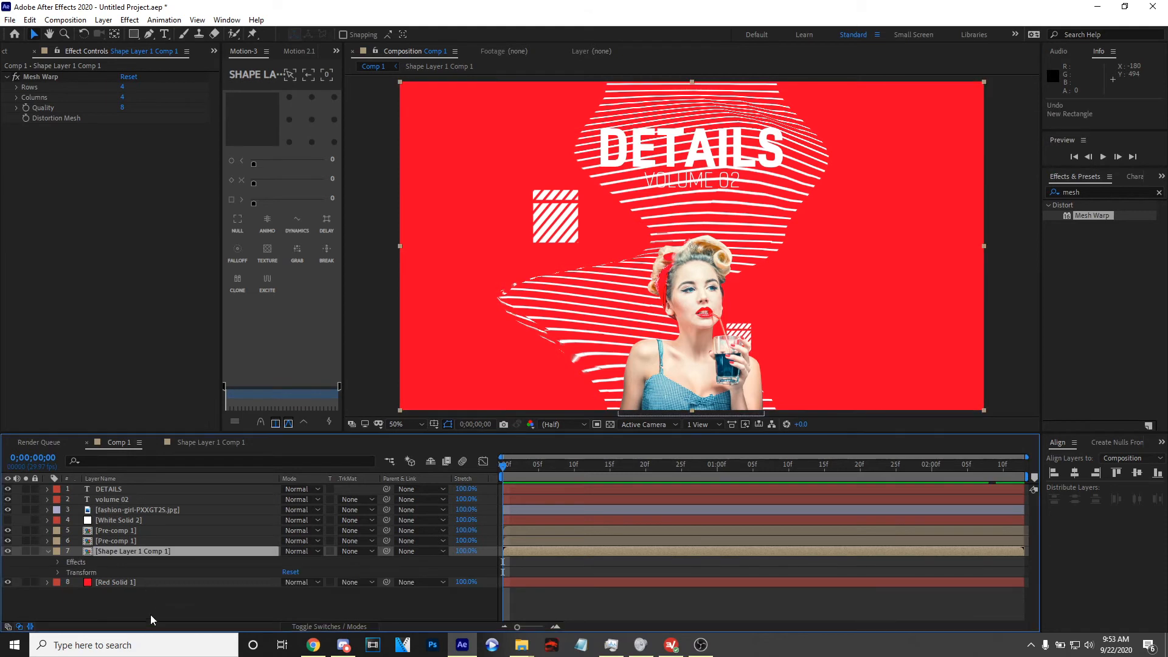
{"action": "key", "text": "ctrl+z"}
Draw a rectangle enclosing the DETAILS / VOLUME 02 title on a new shape layer and give it a white fill without stroke
{"action": "left_click", "coordinate": [134, 34]}
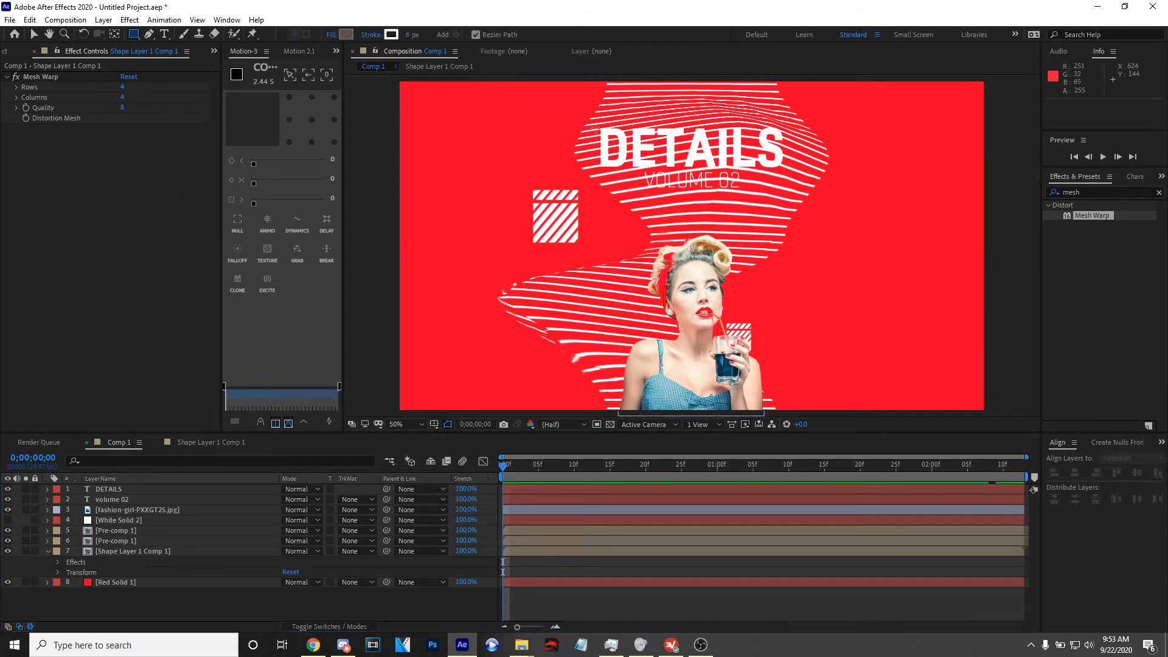
{"action": "left_click_drag", "start_coordinate": [588, 124], "coordinate": [797, 186]}
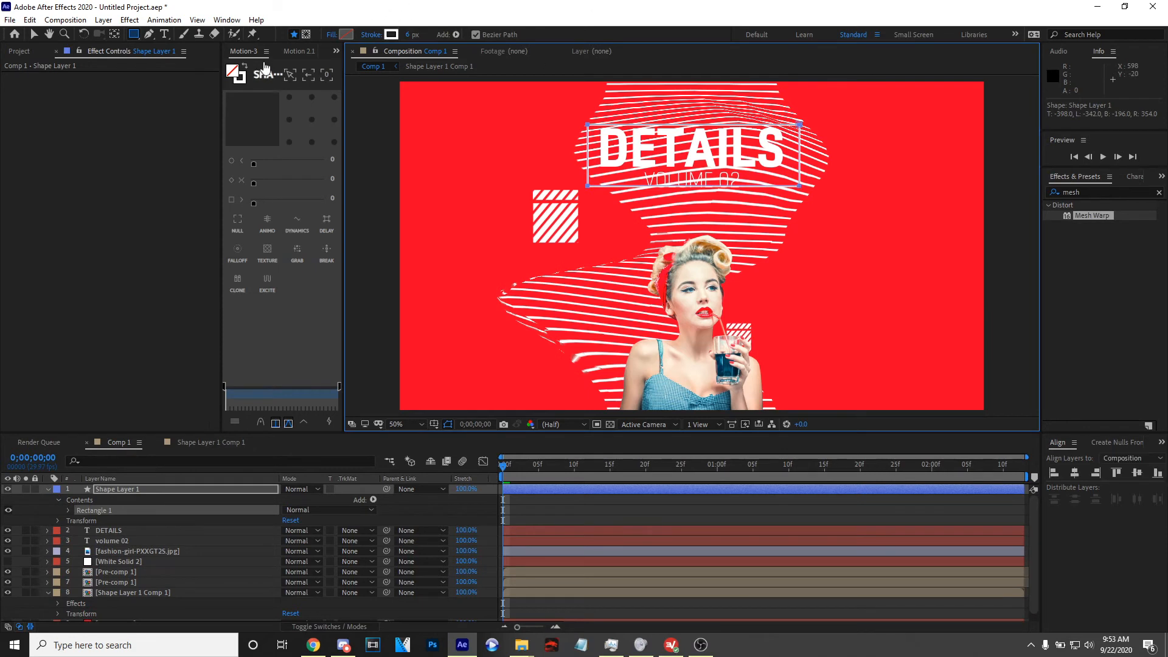
{"action": "left_click", "coordinate": [244, 70]}
Place the rectangle layer directly above Shape Layer 1 Comp 1, use it as that layer's Alpha Inverted Matte, and preview
{"action": "left_click_drag", "start_coordinate": [122, 489], "coordinate": [125, 547]}
{"action": "left_click", "coordinate": [359, 593]}
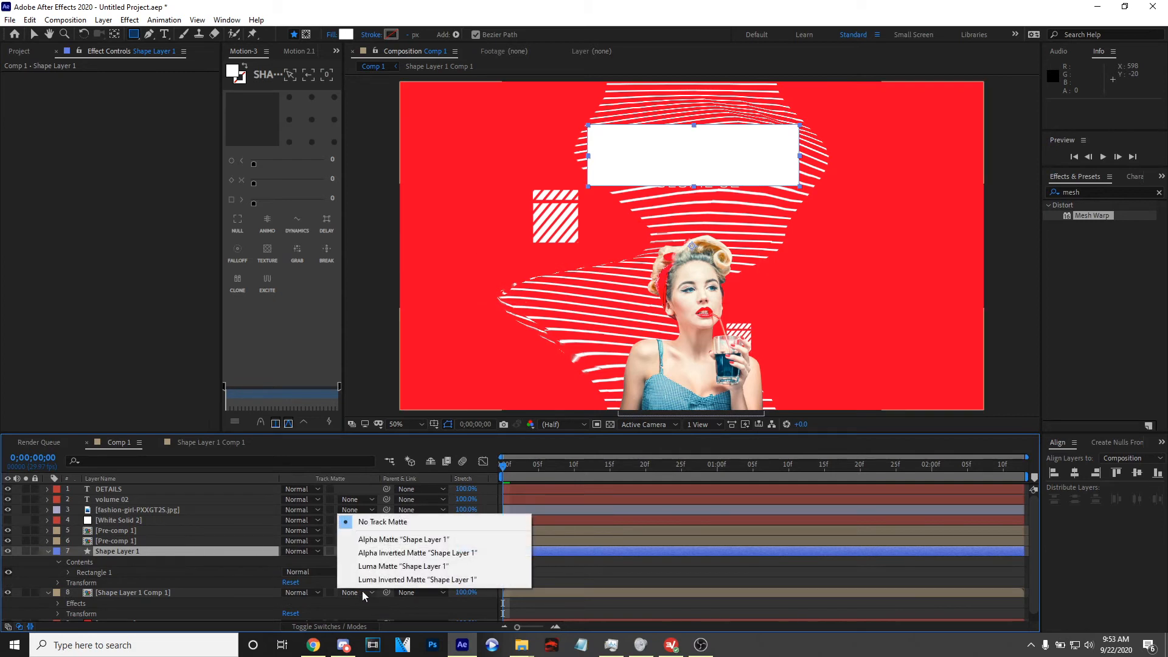
{"action": "left_click", "coordinate": [402, 553]}
{"action": "key", "text": "space"}
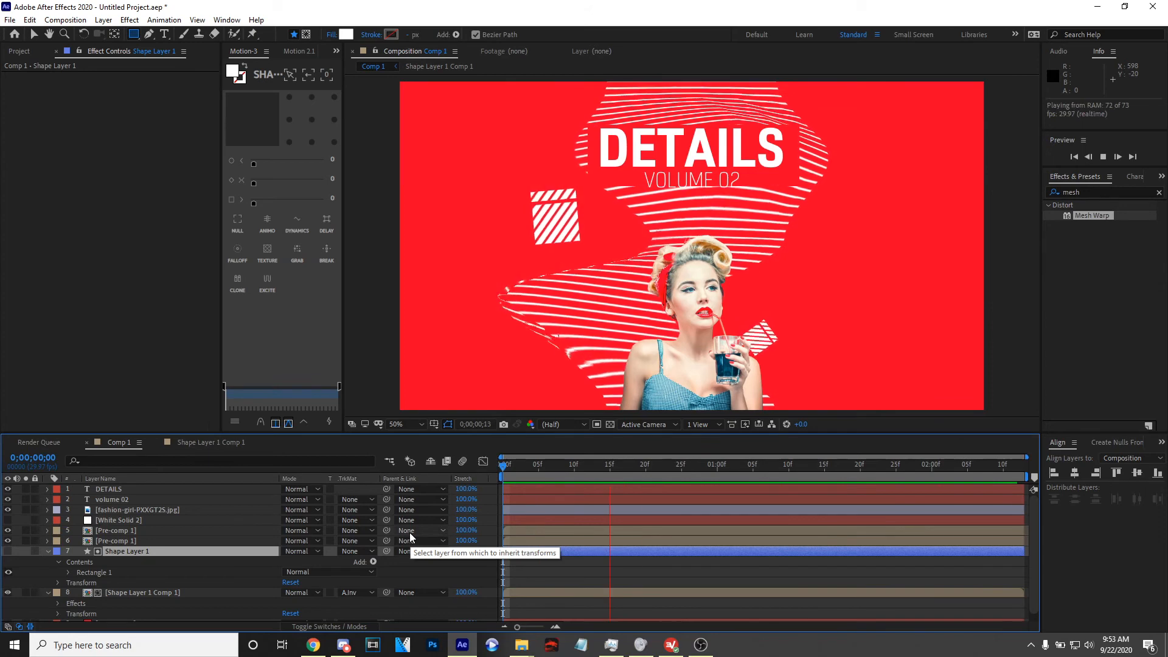
{"action": "left_click", "coordinate": [47, 551]}
{"action": "left_click", "coordinate": [48, 561]}
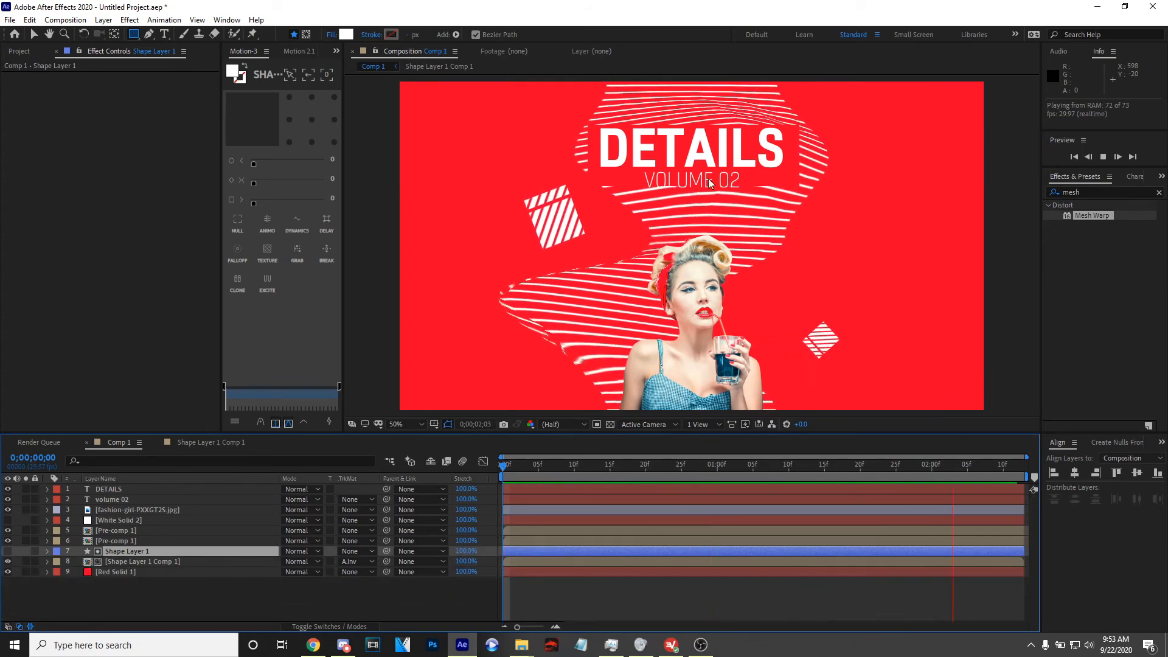
{"action": "key", "text": "space"}
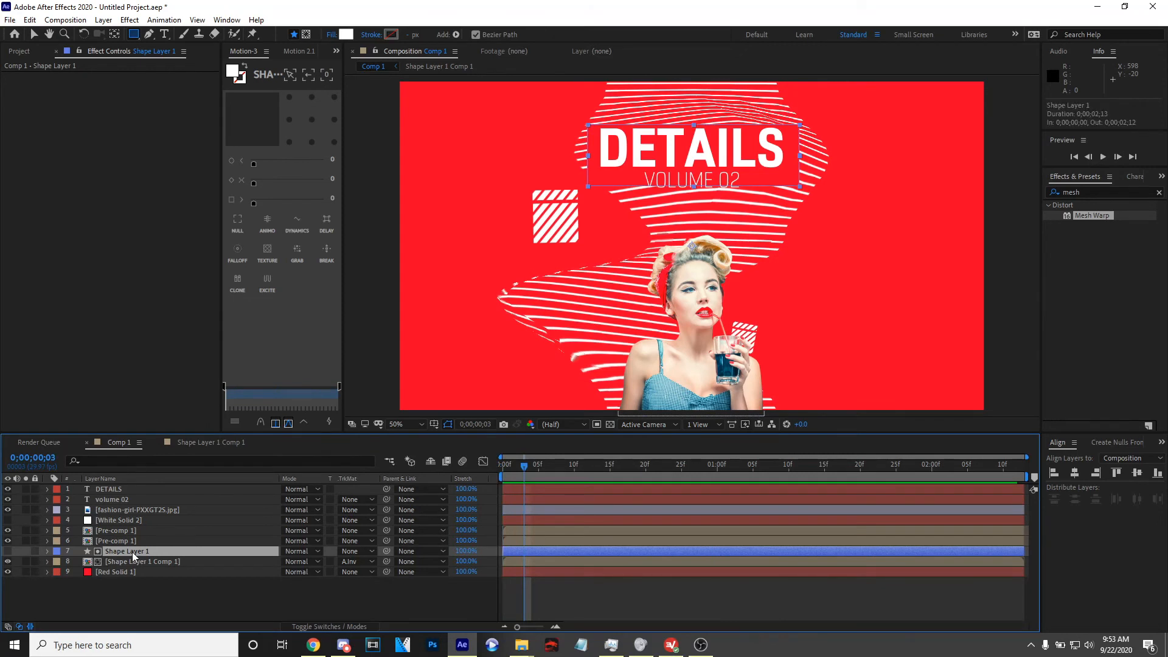
Apply Fast Box Blur to the rectangle matte layer with a Blur Radius of 35
{"action": "left_click", "coordinate": [1100, 190]}
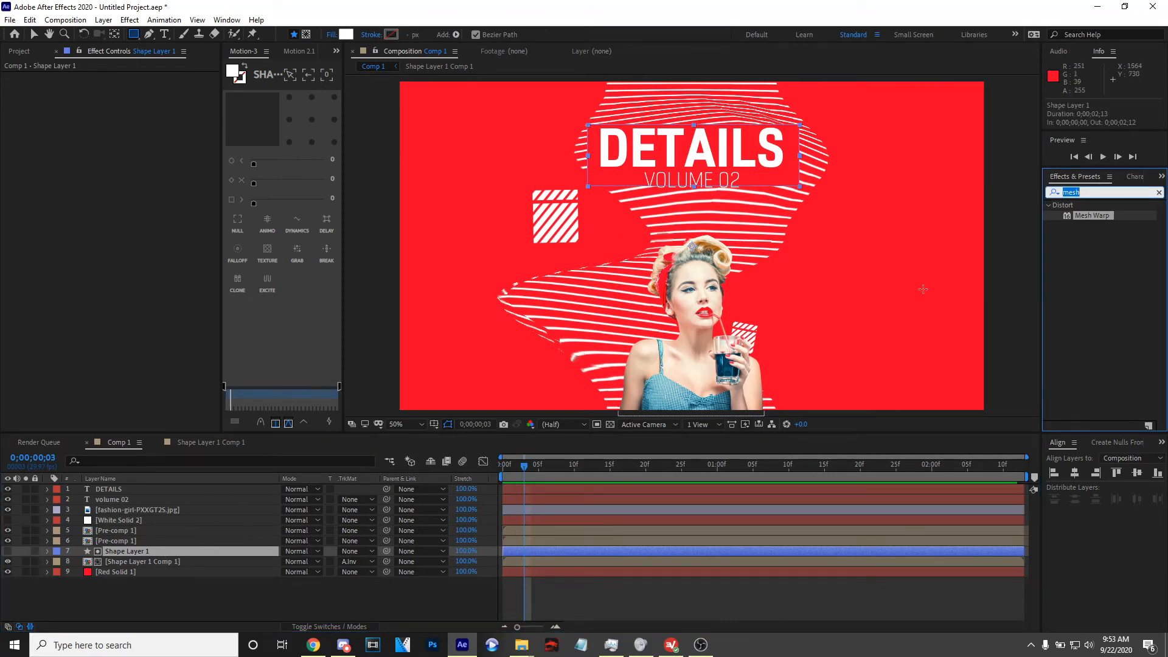
{"action": "type", "text": "fast b"}
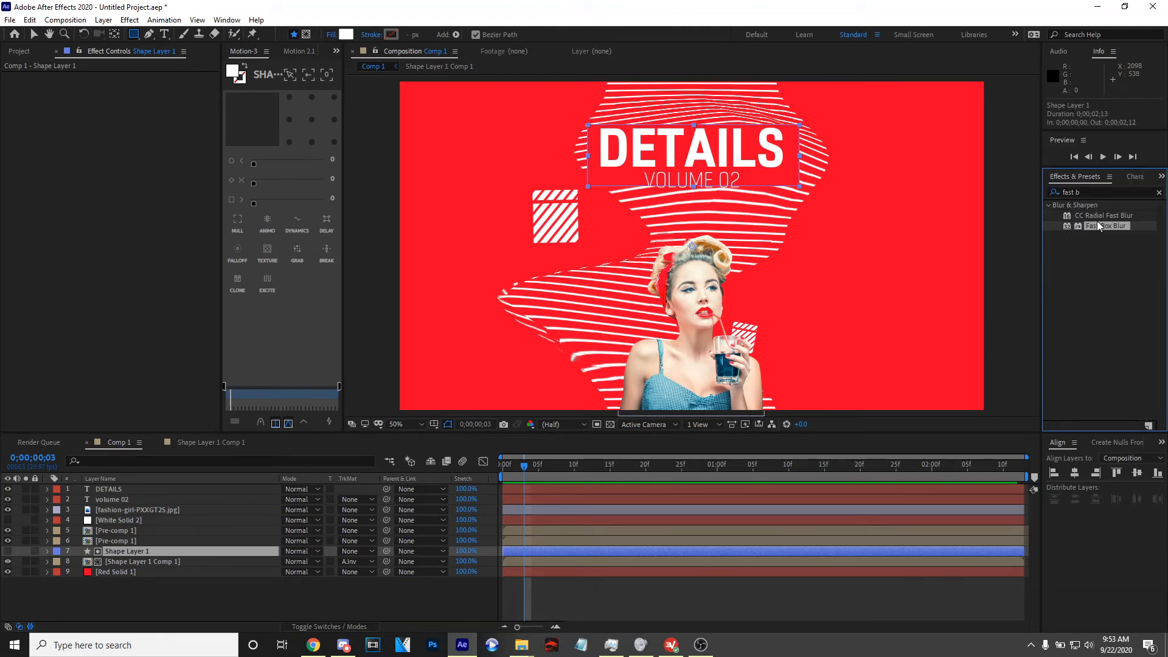
{"action": "double_click", "coordinate": [1098, 226]}
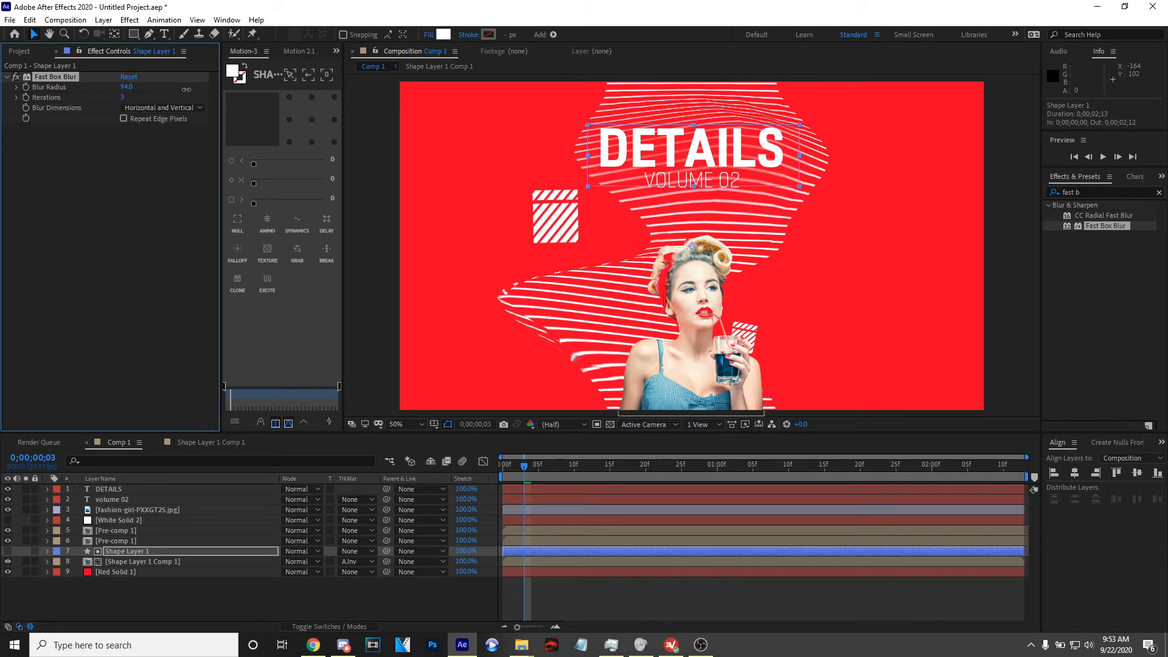
{"action": "left_click_drag", "start_coordinate": [145, 108], "coordinate": [155, 108]}
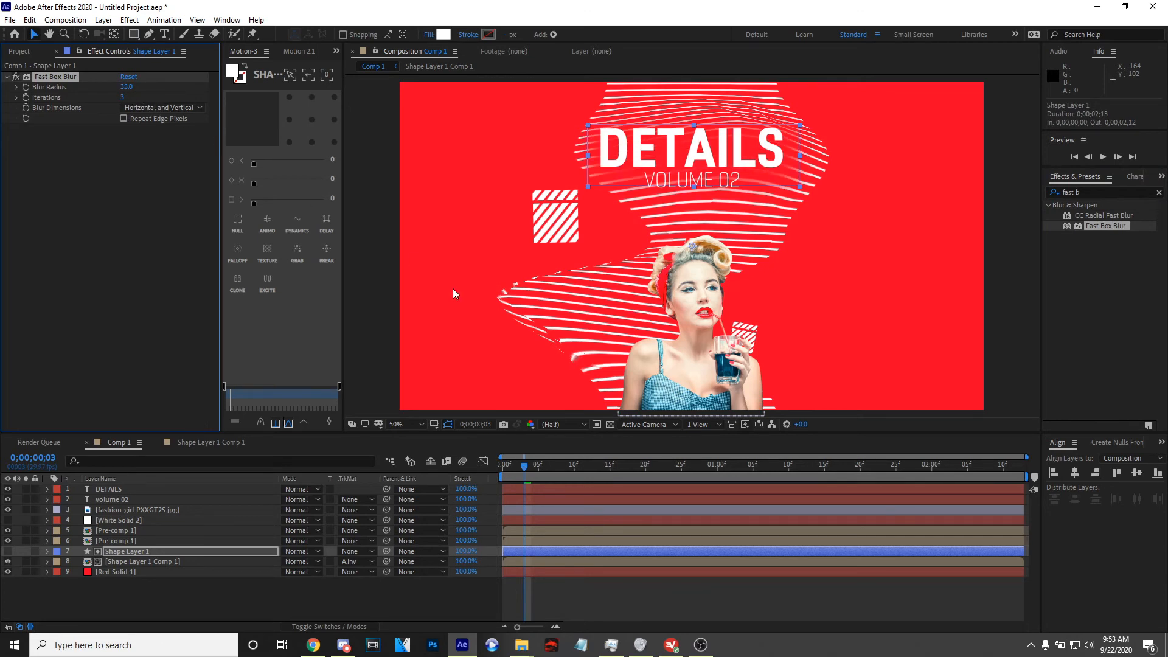
Scale the matte rectangle to 136%, reposition it behind the title text, and preview the result
{"action": "key", "text": "s"}
{"action": "left_click_drag", "start_coordinate": [302, 561], "coordinate": [321, 562]}
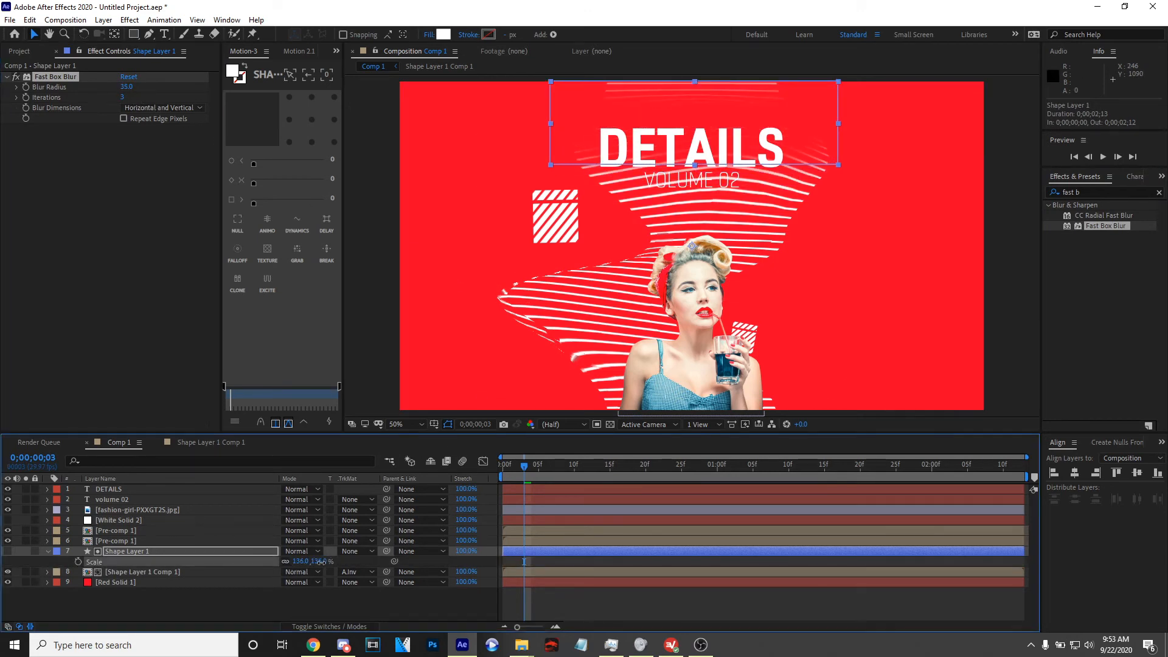
{"action": "left_click_drag", "start_coordinate": [701, 136], "coordinate": [706, 168]}
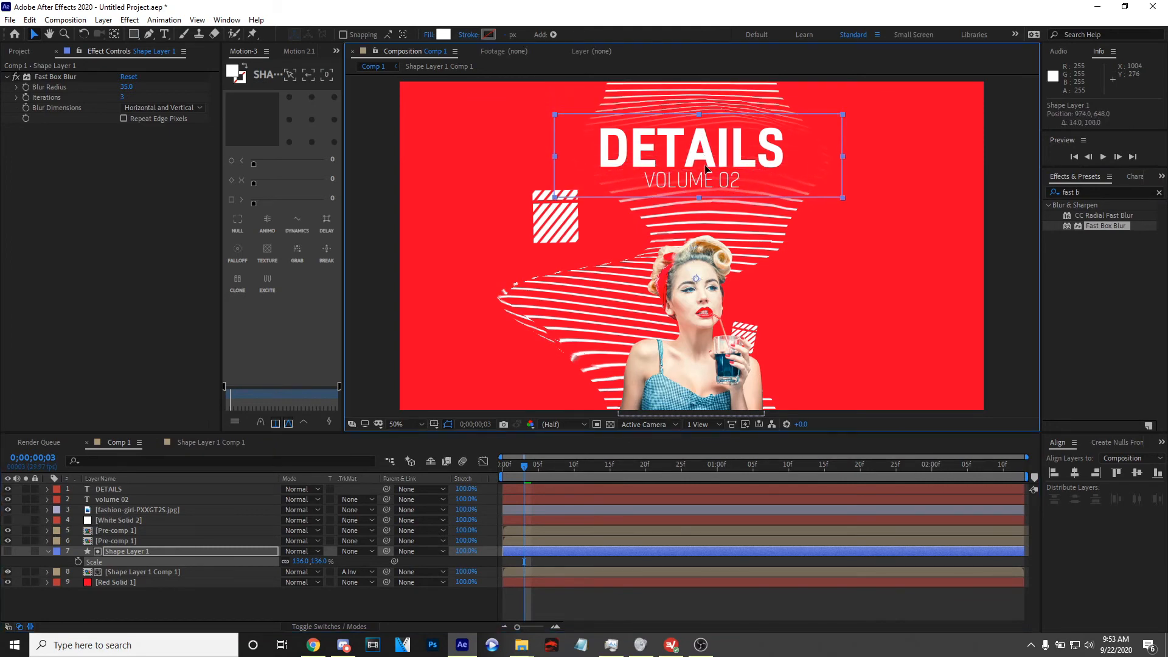
{"action": "key", "text": "space"}
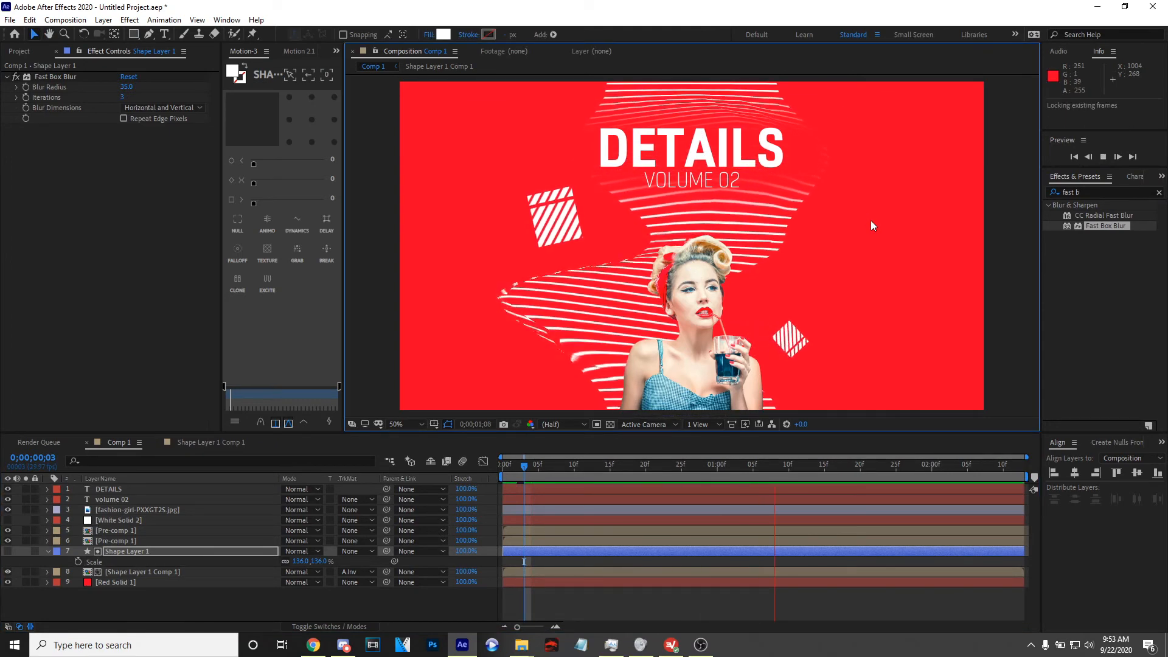
Play back the composition and review the DETAILS outlines layer and VOLUME 02 badge against the warped lines
{"action": "key", "text": "space"}
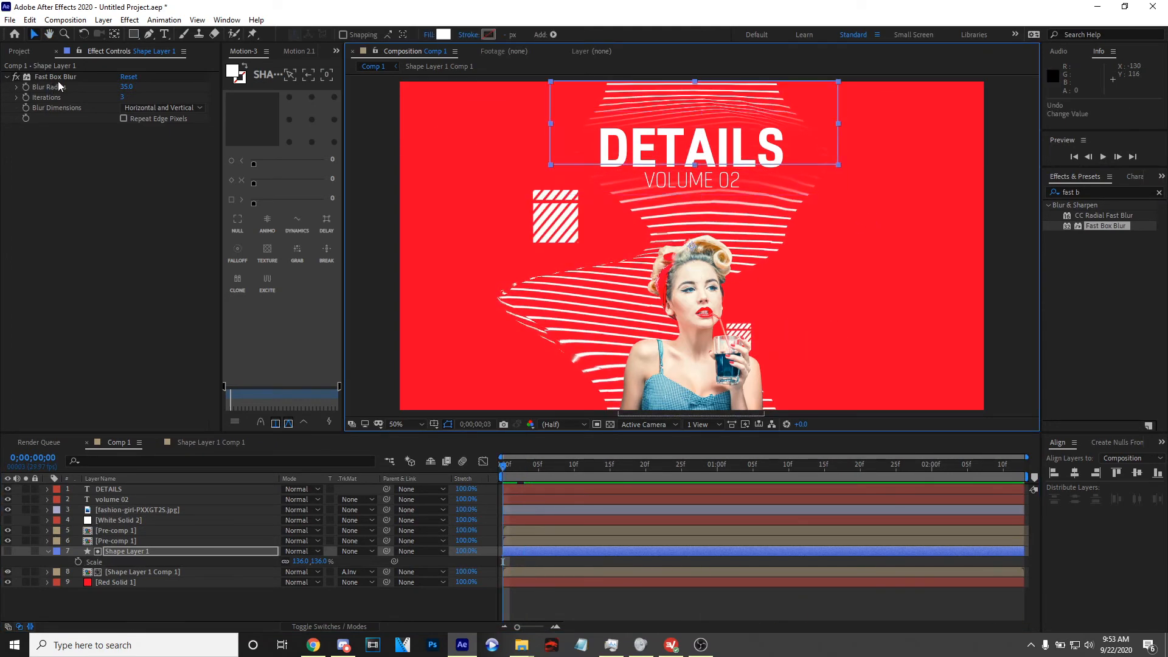
{"action": "left_click", "coordinate": [71, 74]}
{"action": "key", "text": "space"}
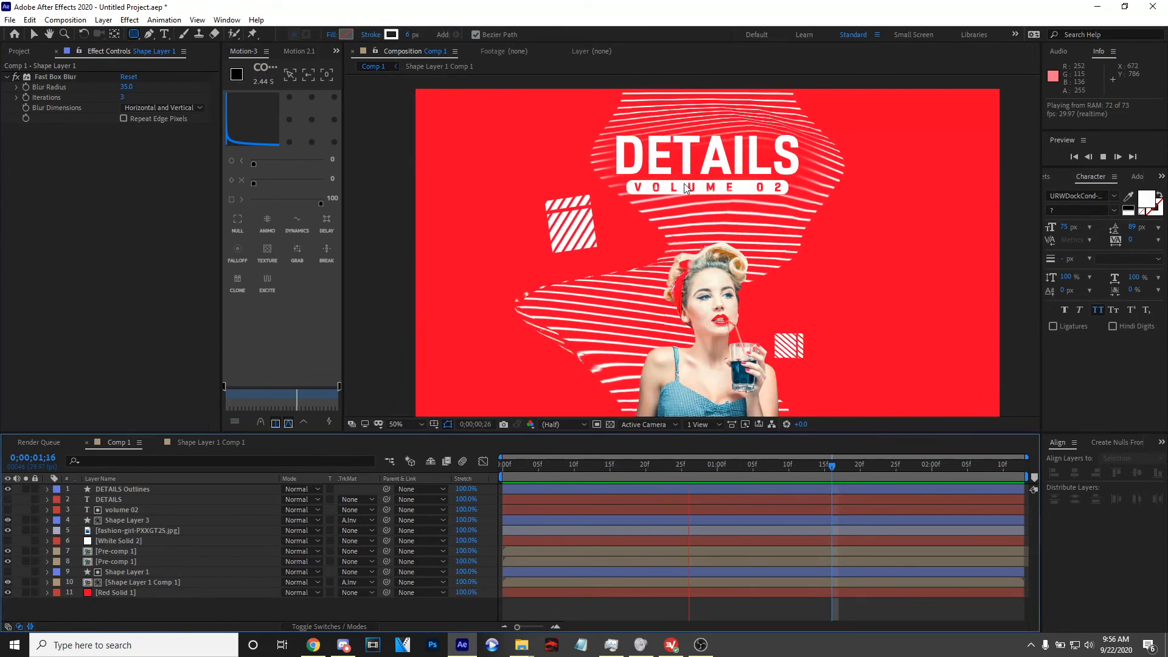
{"action": "mouse_move", "coordinate": [693, 168]}
{"action": "left_mouse_down"}
{"action": "mouse_move", "coordinate": [696, 186]}
{"action": "mouse_move", "coordinate": [705, 148]}
{"action": "mouse_move", "coordinate": [700, 160]}
{"action": "left_mouse_up"}
{"action": "key", "text": "space"}
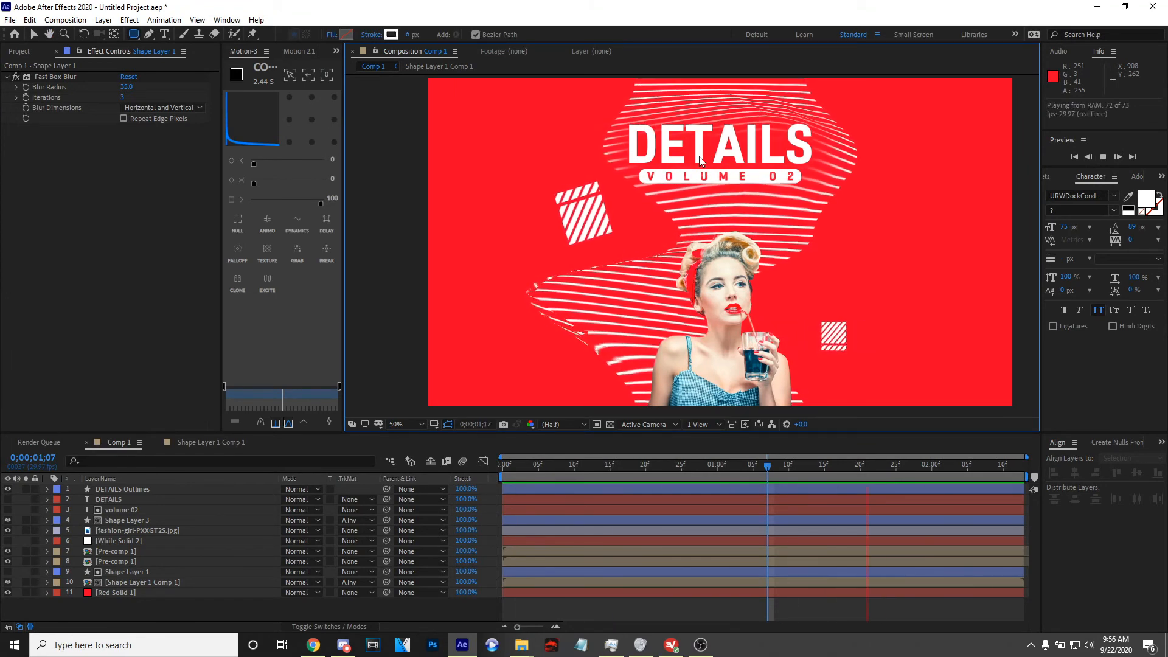
{"action": "key", "text": "space"}
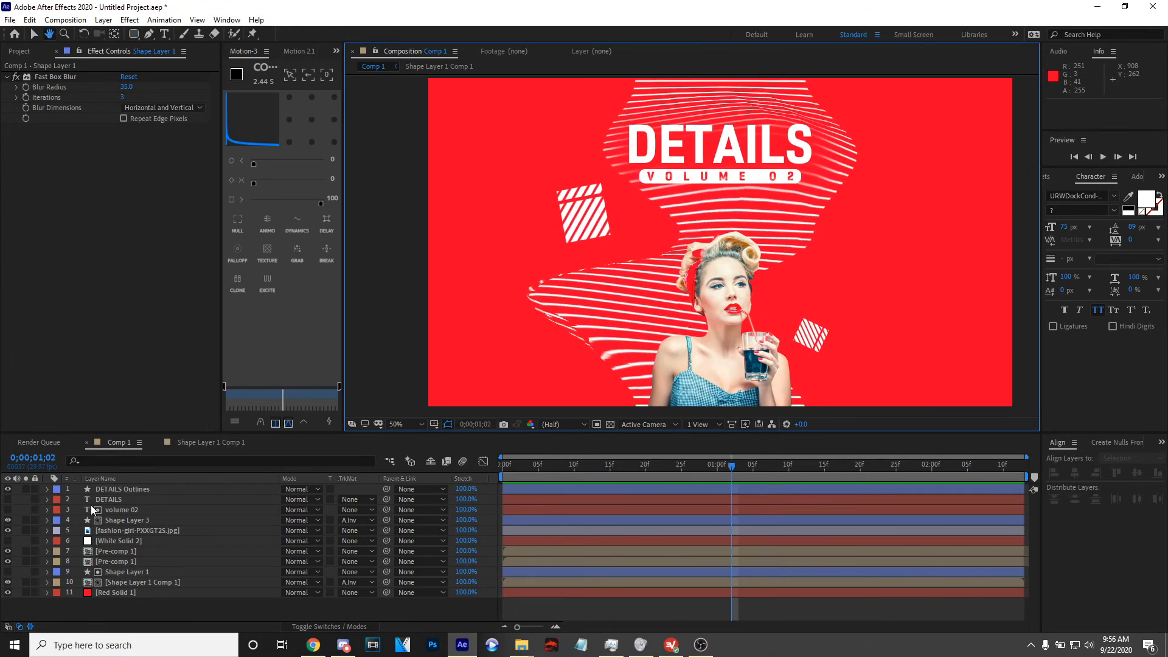
{"action": "left_click", "coordinate": [140, 502]}
{"action": "left_click", "coordinate": [141, 488]}
{"action": "left_click", "coordinate": [140, 495]}
{"action": "left_click", "coordinate": [144, 481]}
{"action": "left_click", "coordinate": [144, 491]}
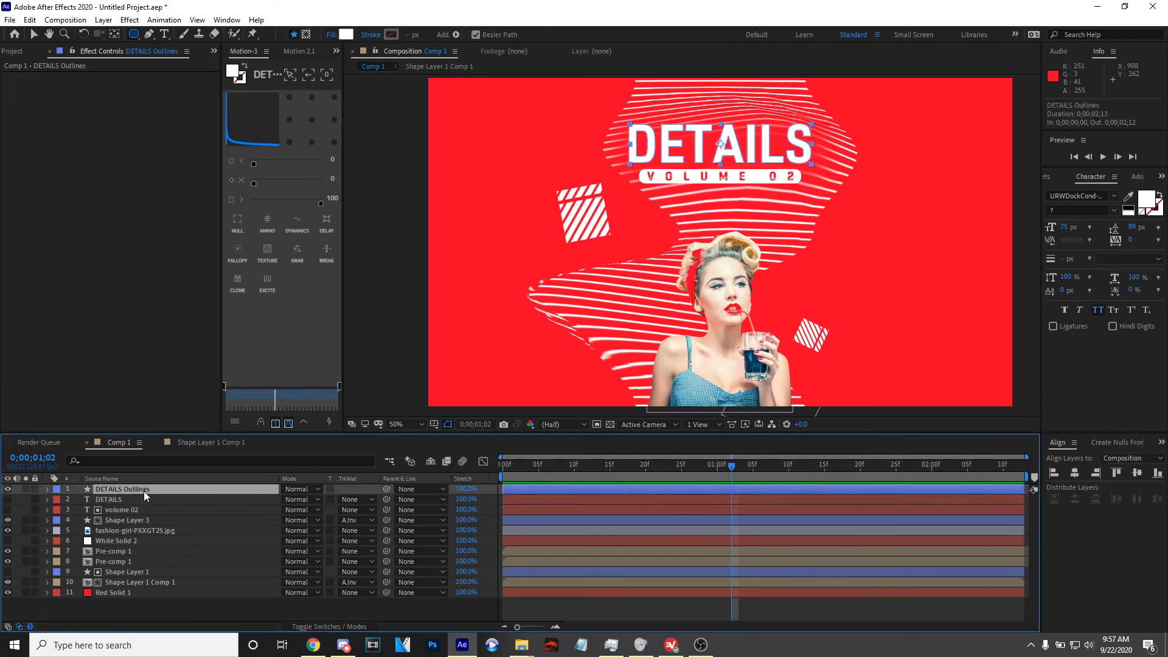
{"action": "key", "text": "space"}
{"action": "mouse_move", "coordinate": [600, 247]}
{"action": "left_mouse_down"}
{"action": "mouse_move", "coordinate": [596, 276]}
{"action": "mouse_move", "coordinate": [607, 225]}
{"action": "left_mouse_up"}
{"action": "key", "text": "space"}
{"action": "key", "text": "space"}
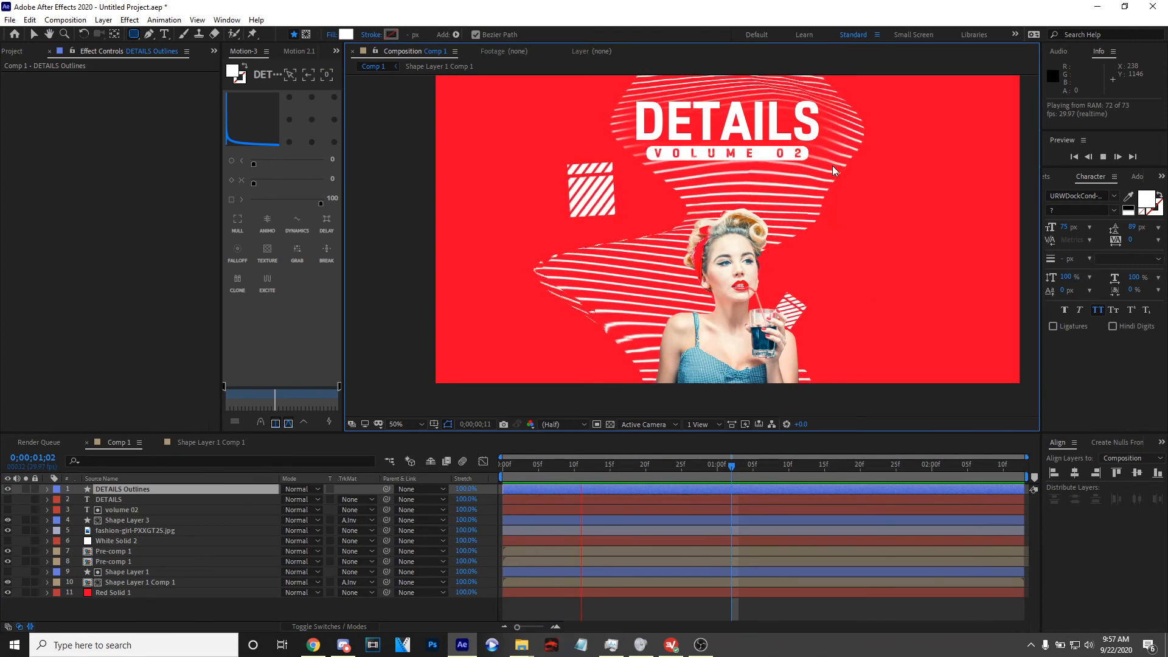
{"action": "key", "text": "space"}
Add a white +++ text layer to the empty area beside the woman and spread its characters with a Tracking animator
{"action": "key", "text": "ctrl+t"}
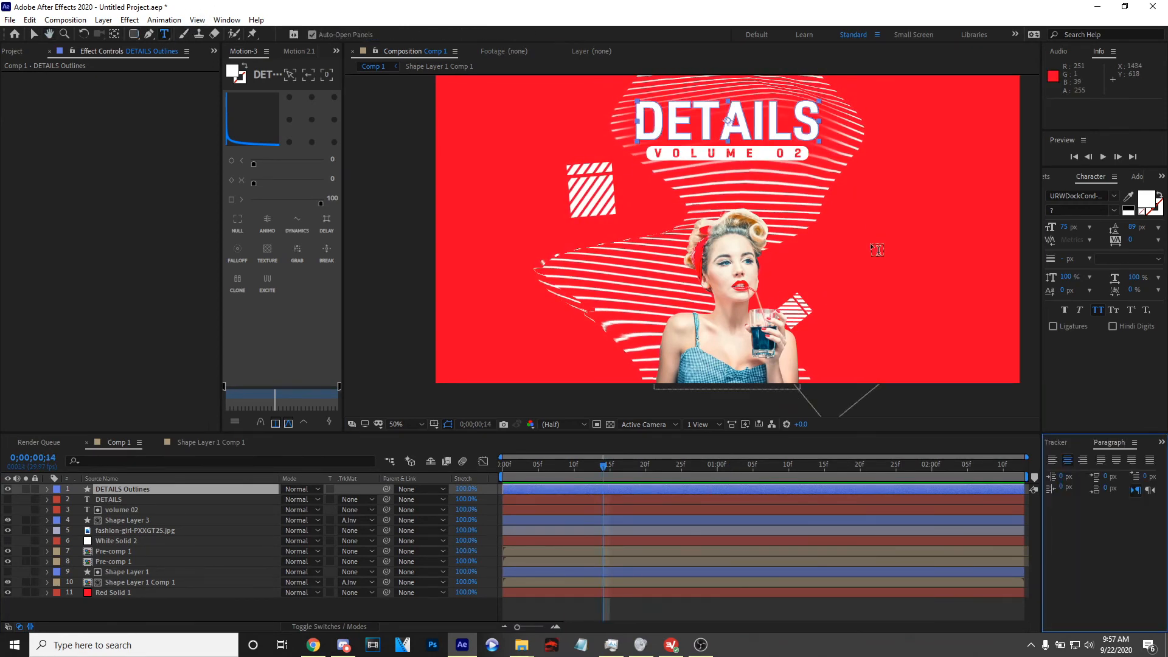
{"action": "left_click", "coordinate": [871, 243]}
{"action": "type", "text": "++"}
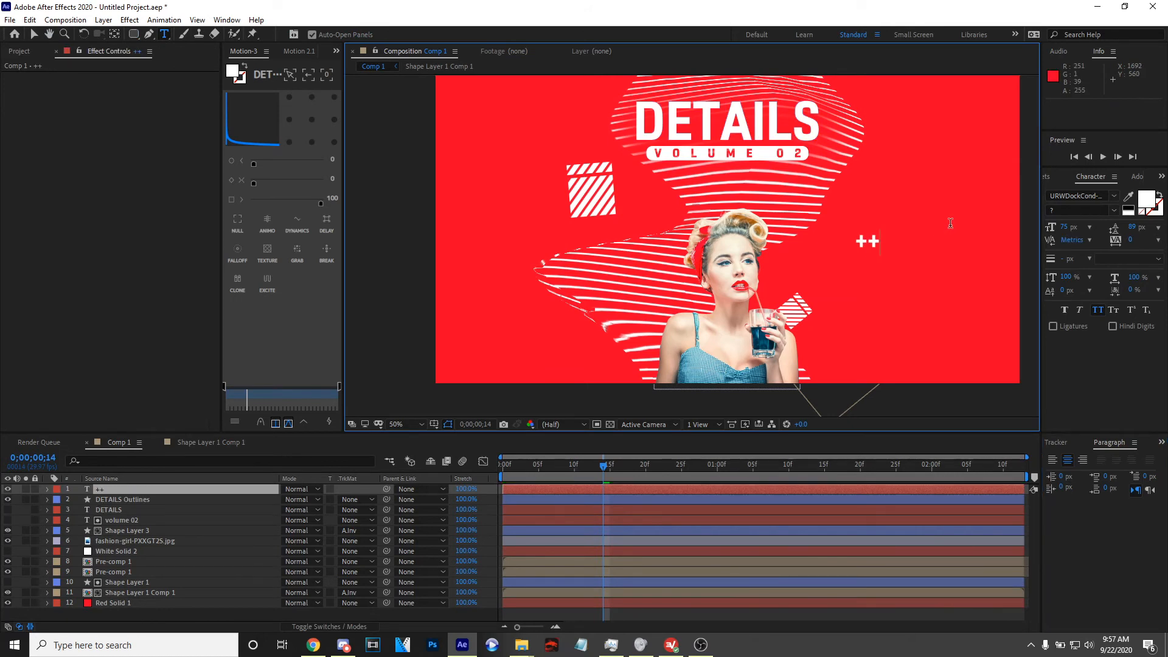
{"action": "left_click", "coordinate": [46, 490]}
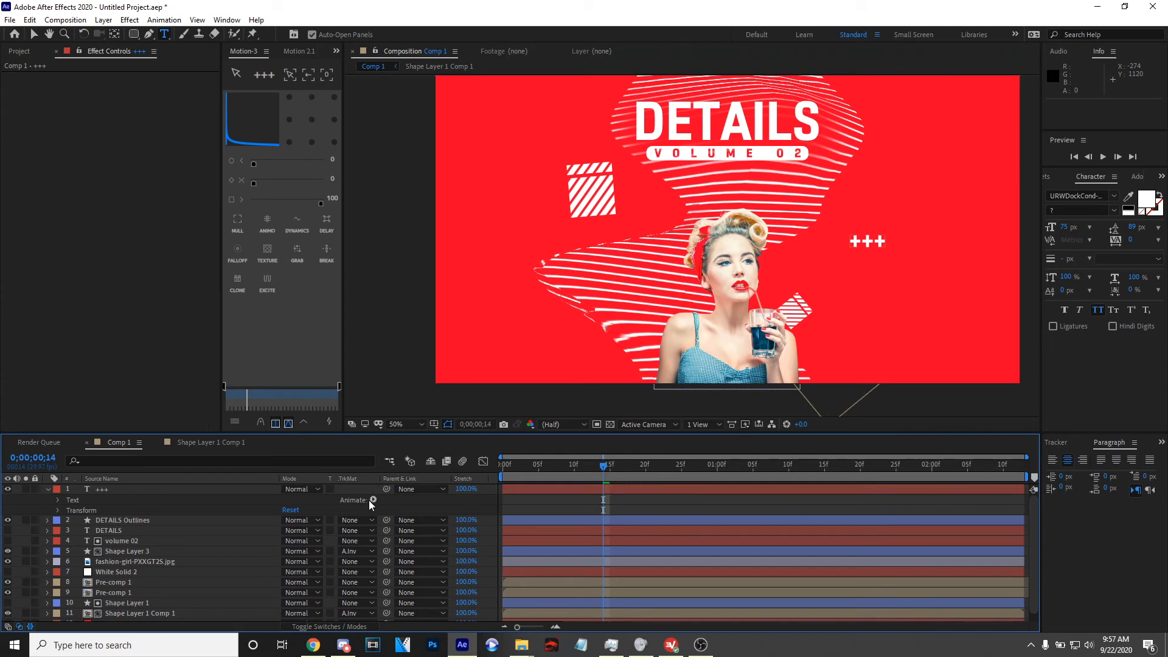
{"action": "left_click", "coordinate": [371, 499]}
{"action": "left_click", "coordinate": [439, 424]}
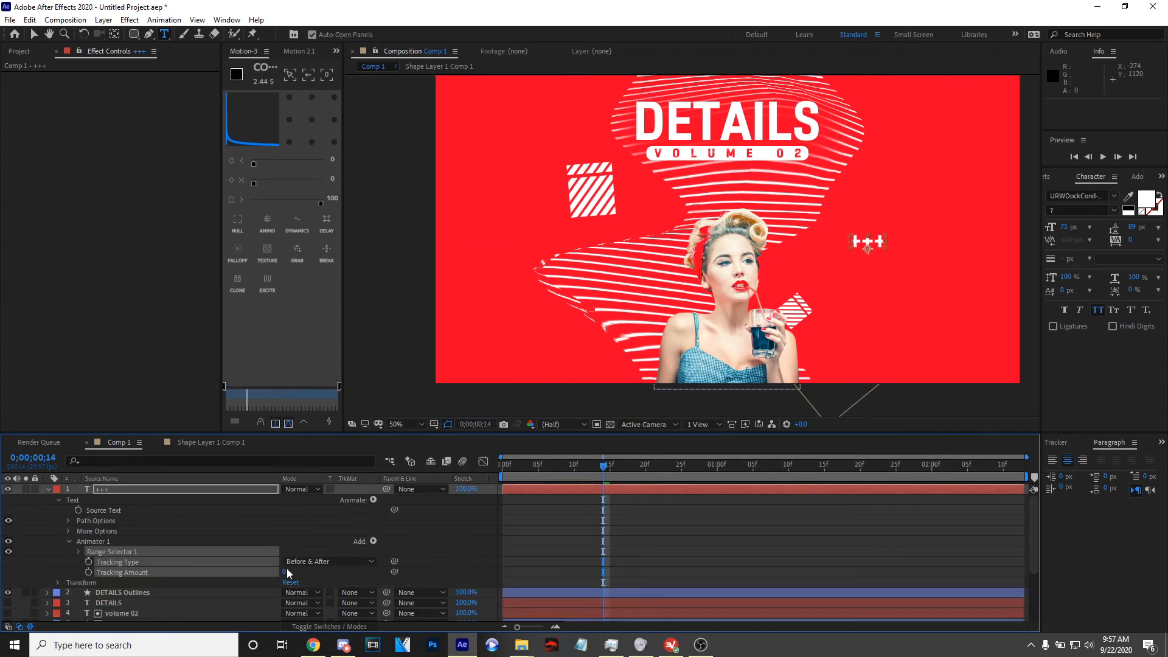
Scale the +++ text layer to 70%, move it to position 1420, 673, and preview the result
{"action": "left_click", "coordinate": [228, 487]}
{"action": "key", "text": "s"}
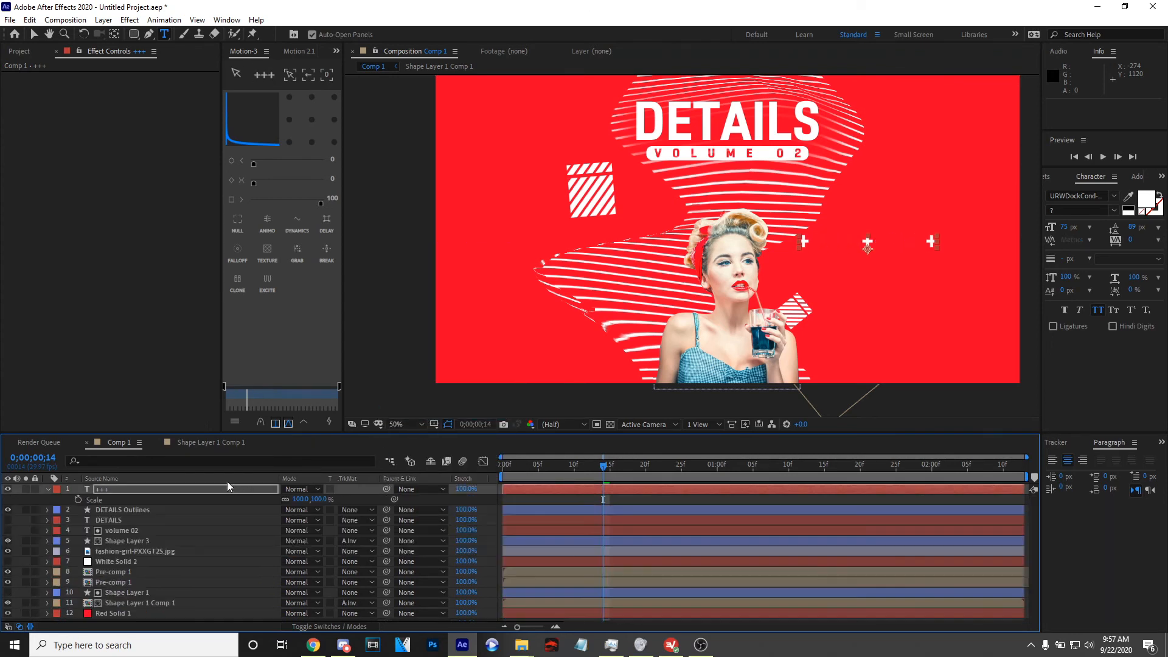
{"action": "left_click_drag", "start_coordinate": [302, 499], "coordinate": [284, 499]}
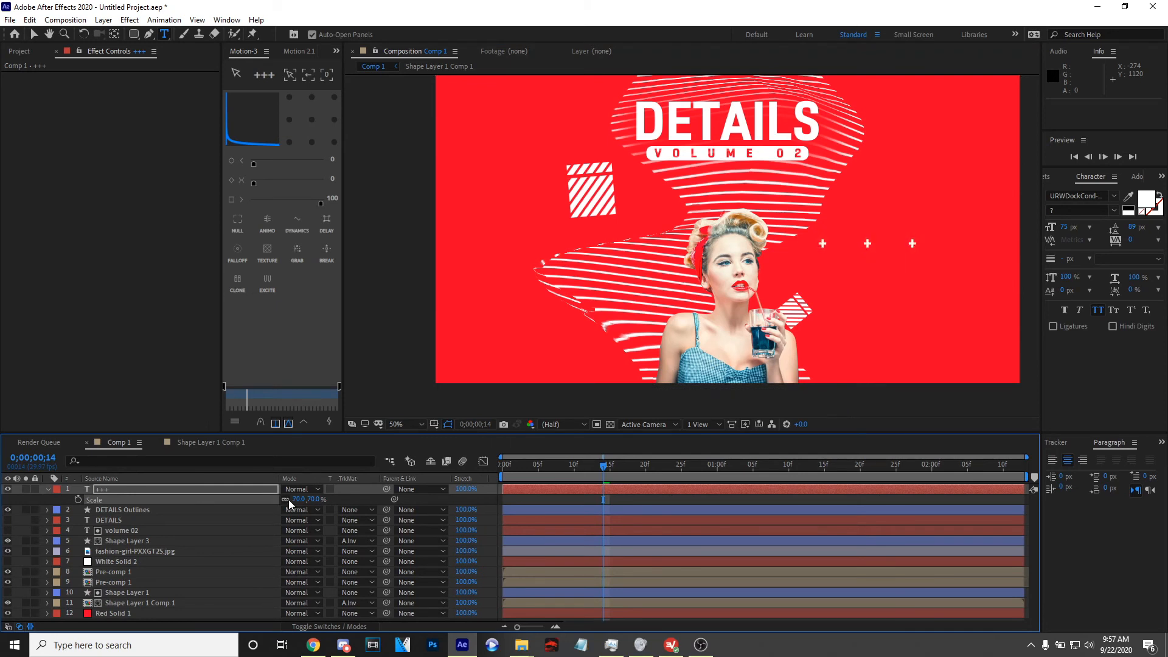
{"action": "key", "text": "space"}
{"action": "left_click", "coordinate": [186, 488]}
{"action": "key", "text": "p"}
{"action": "left_click_drag", "start_coordinate": [316, 502], "coordinate": [359, 483]}
{"action": "key", "text": "space"}
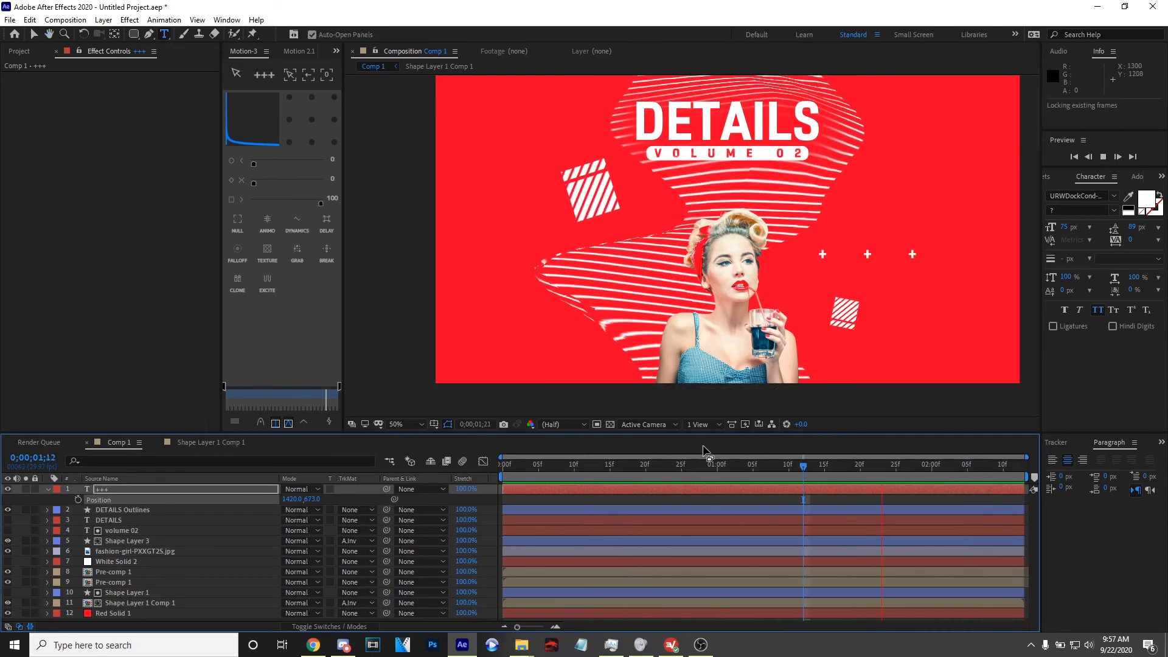
Play back and scrub through the composition to review the stripe blocks, warped lines and +++ accents together
{"action": "key", "text": "space"}
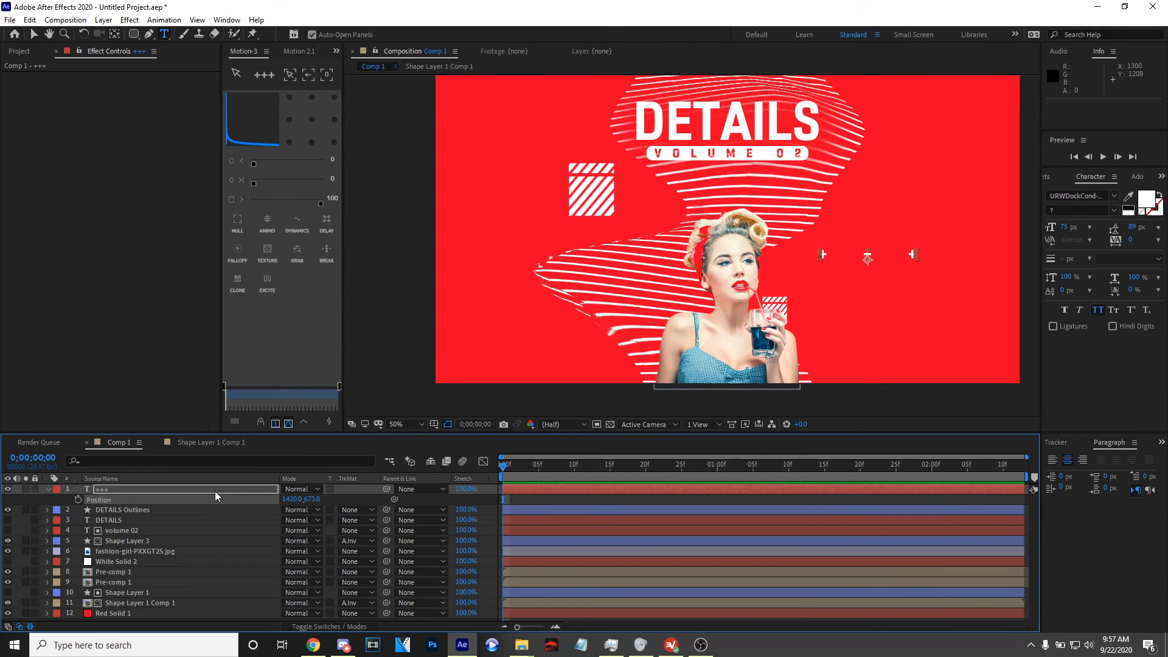
{"action": "key", "text": "space"}
{"action": "key", "text": "space"}
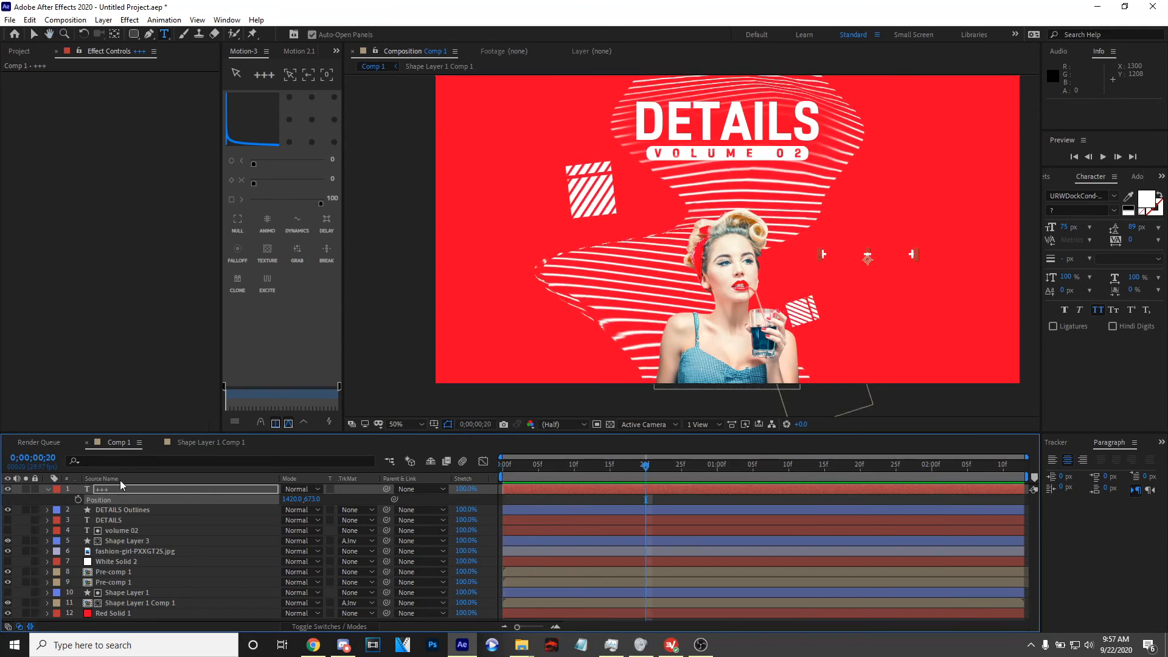
{"action": "key", "text": "space"}
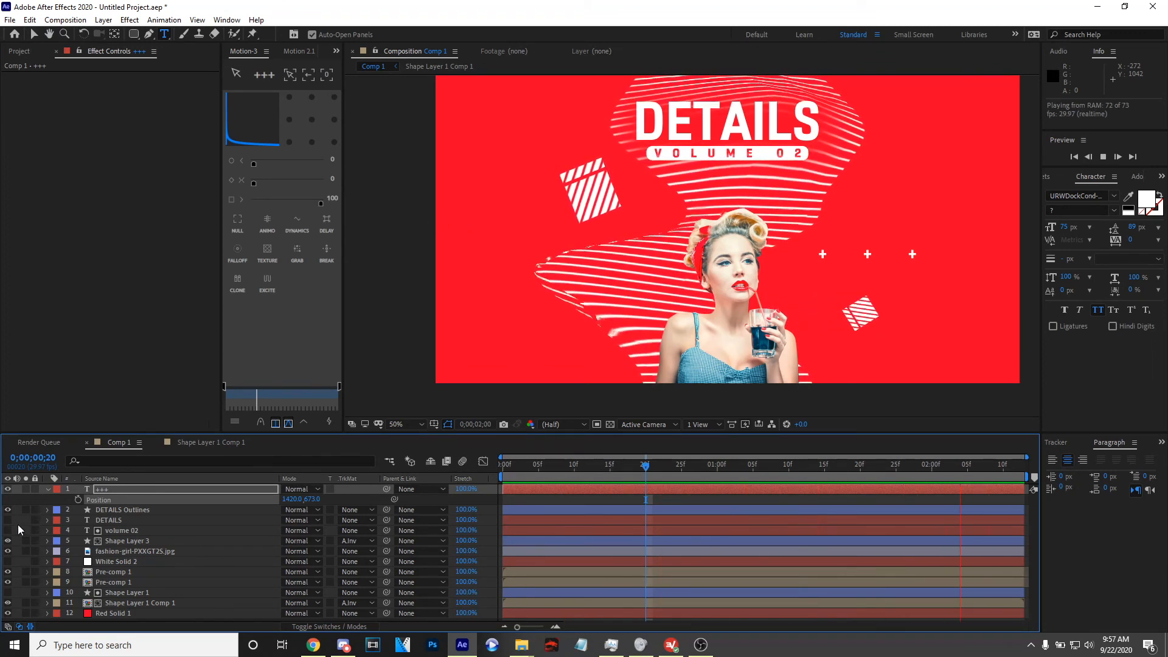
{"action": "left_click", "coordinate": [47, 491]}
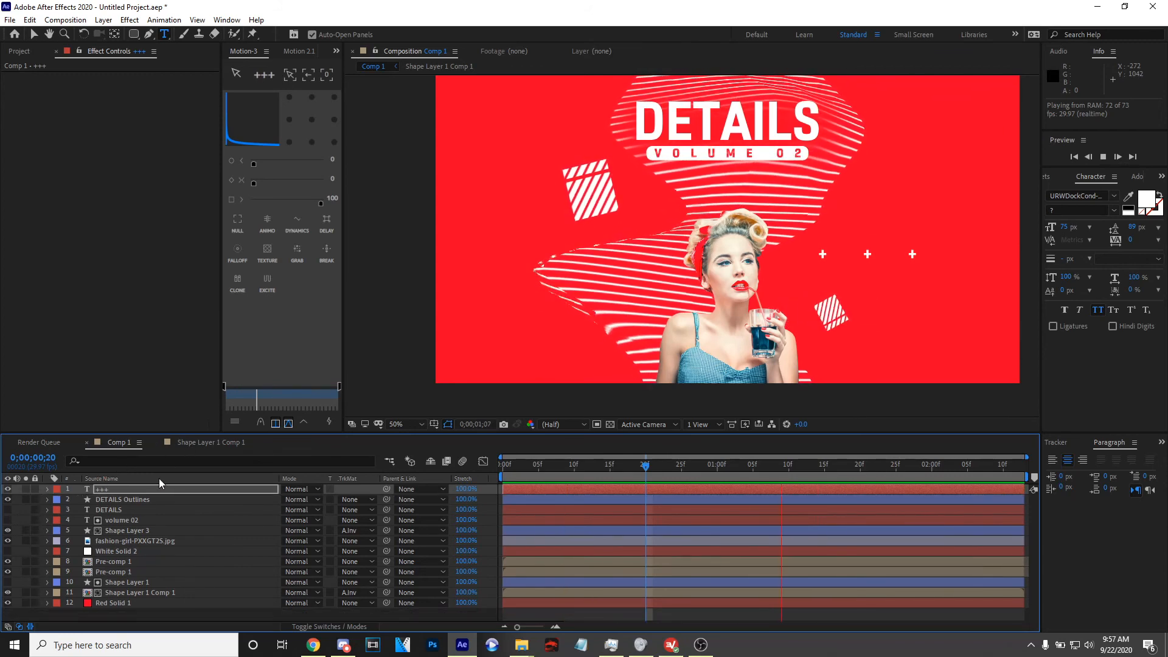
{"action": "key", "text": "space"}
{"action": "left_click_drag", "start_coordinate": [588, 467], "coordinate": [761, 437]}
{"action": "key", "text": "space"}
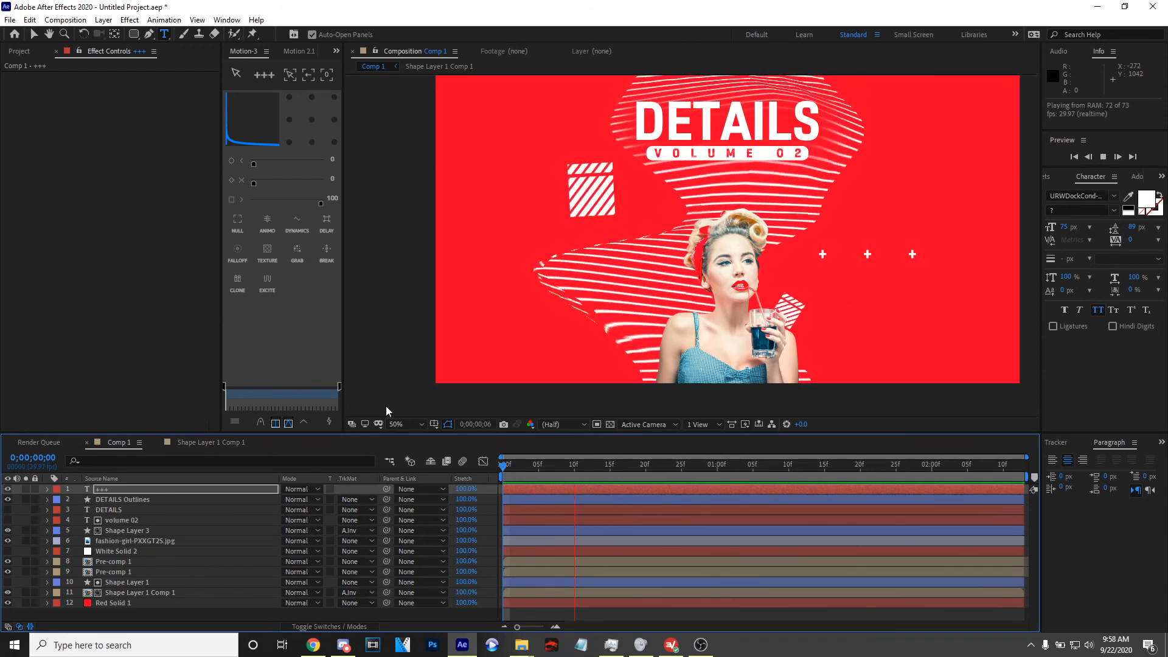
{"action": "key", "text": "space"}
{"action": "key", "text": "space"}
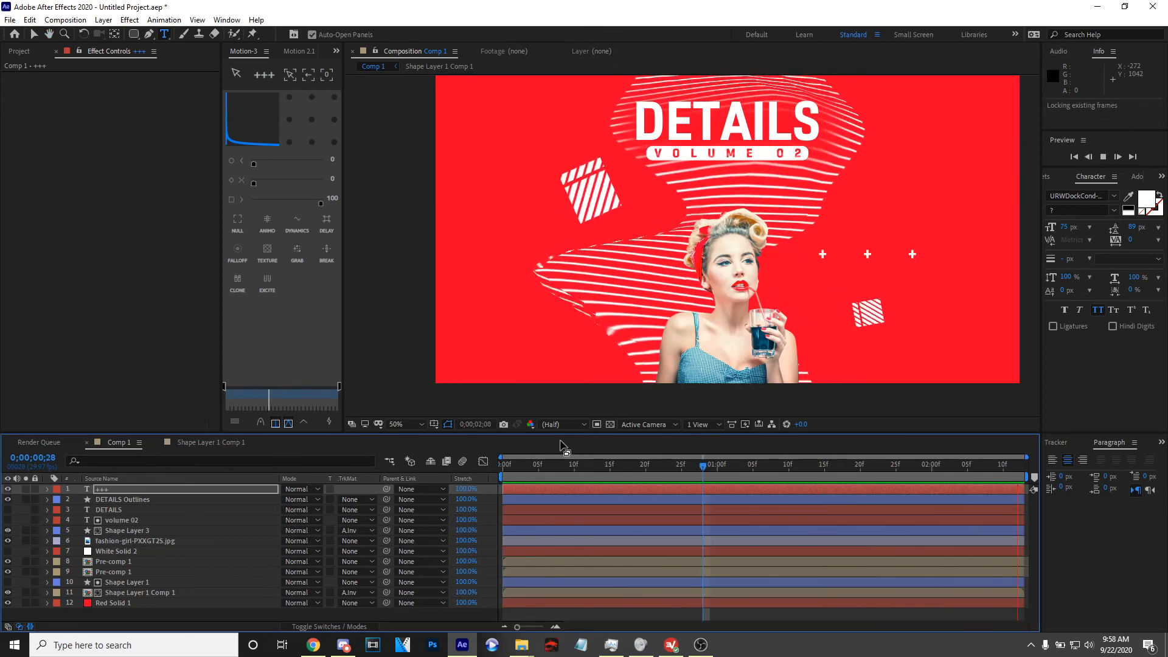
{"action": "left_click_drag", "start_coordinate": [567, 472], "coordinate": [457, 516]}
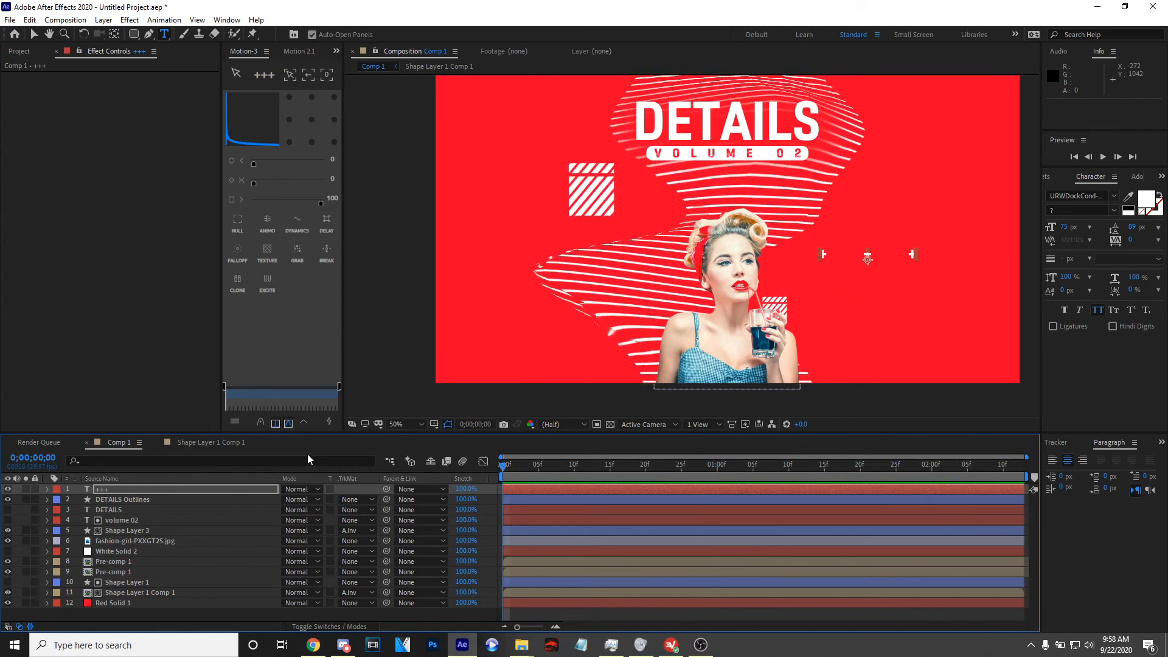
{"action": "key", "text": "space"}
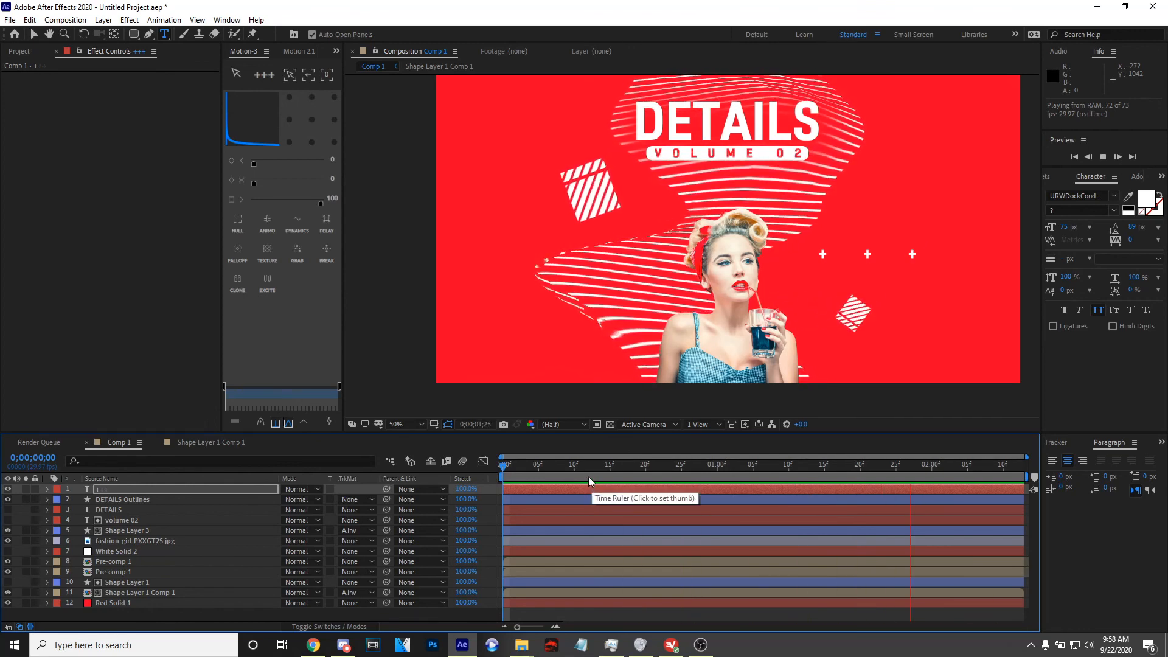
Create shapes from the +++ text layer and swap the fill and stroke of the new outlines layer
{"action": "right_click", "coordinate": [137, 490]}
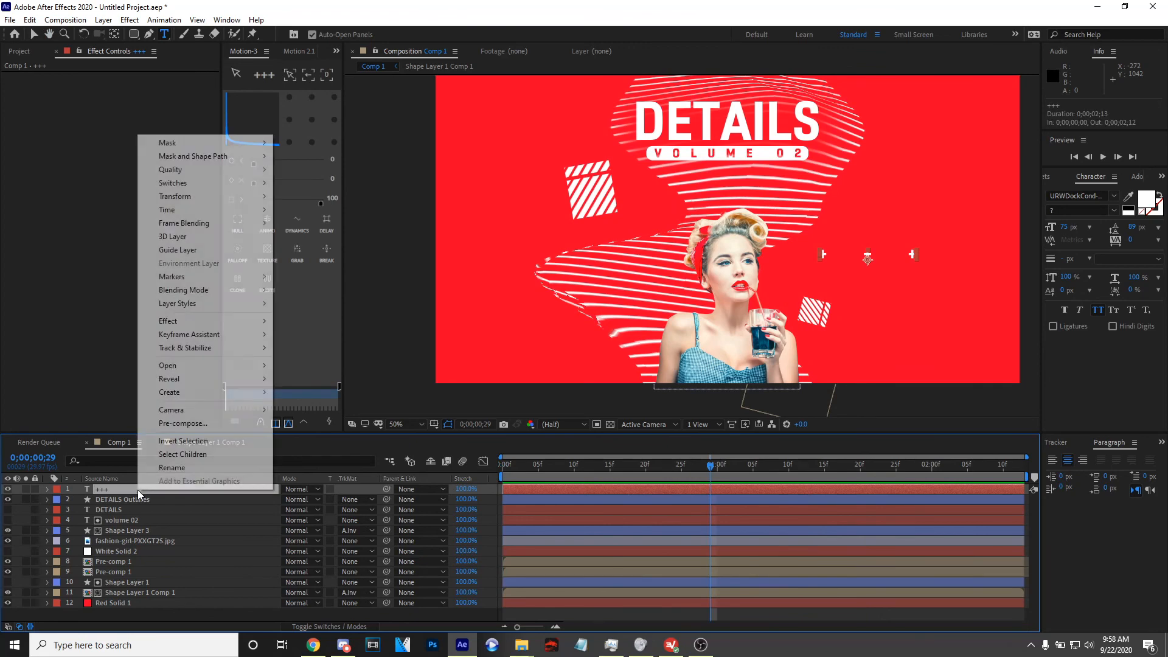
{"action": "mouse_move", "coordinate": [211, 411]}
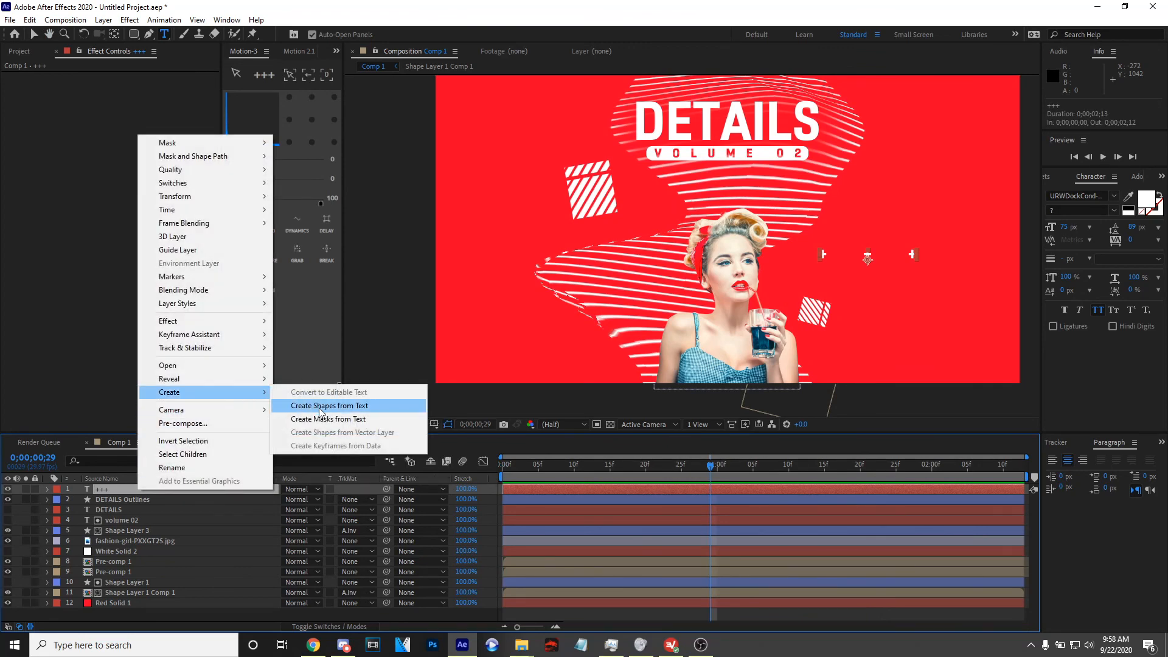
{"action": "left_click", "coordinate": [321, 407]}
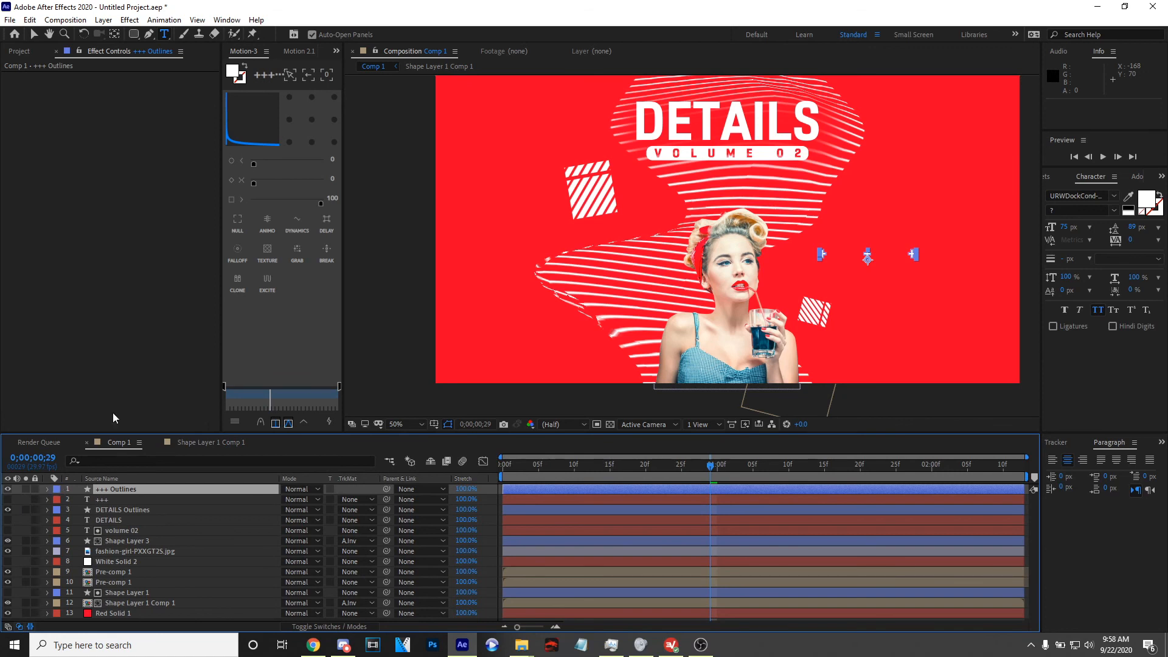
{"action": "left_click", "coordinate": [248, 73]}
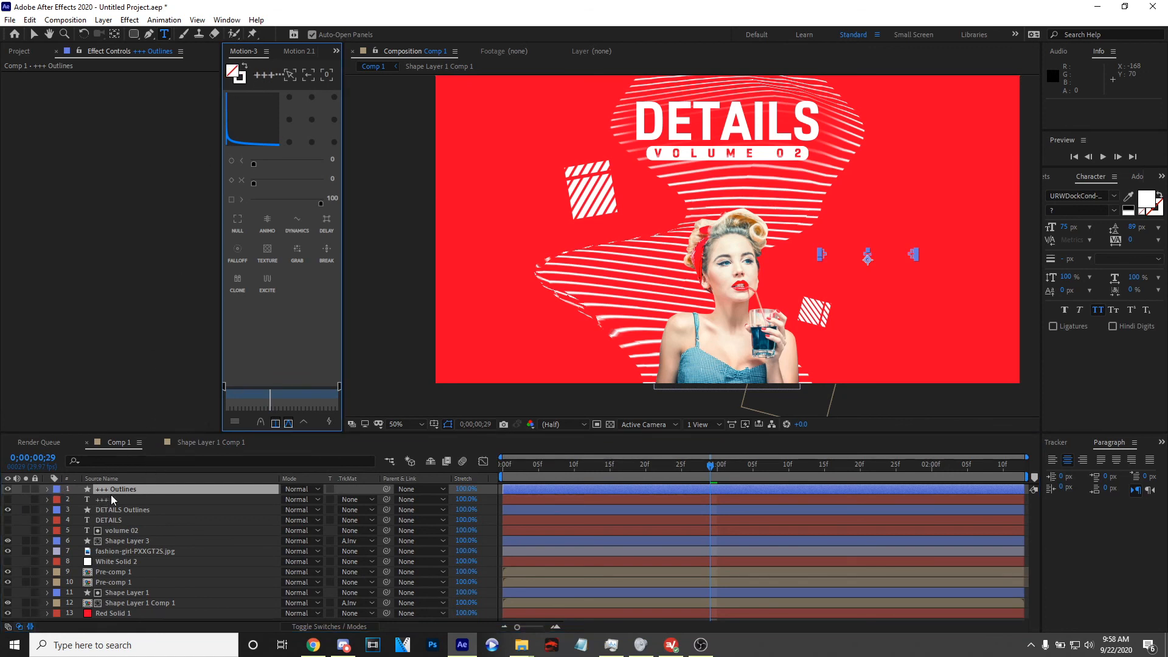
Duplicate the +++ Outlines shape layer
{"action": "key", "text": "ctrl+d"}
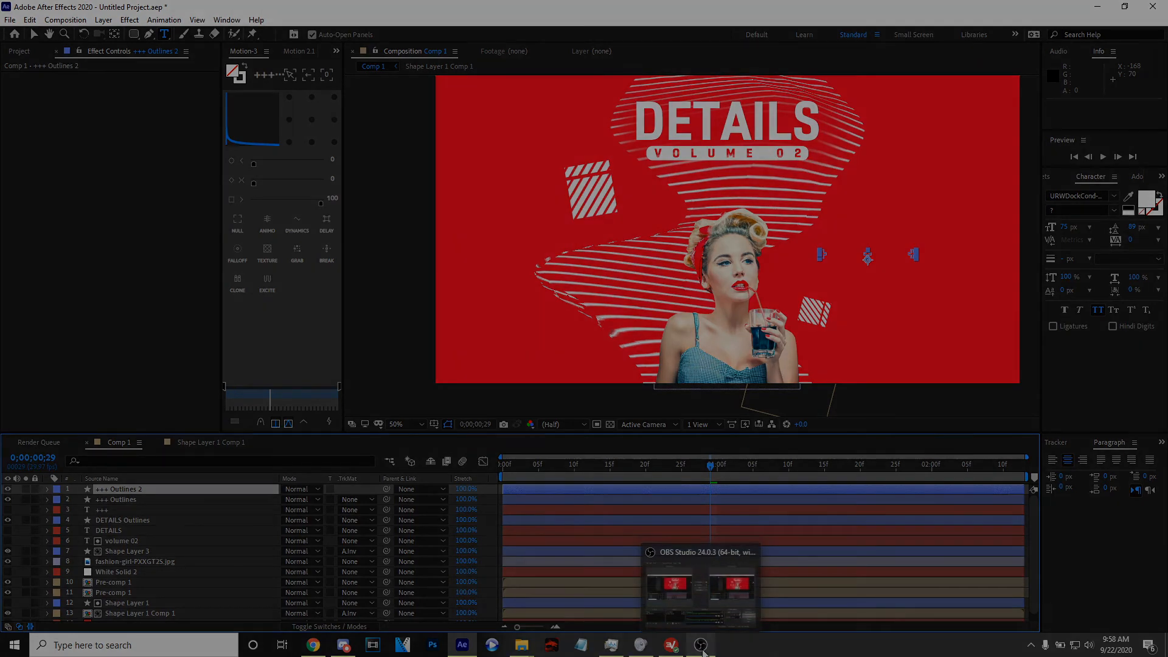
{"action": "left_click", "coordinate": [702, 646]}
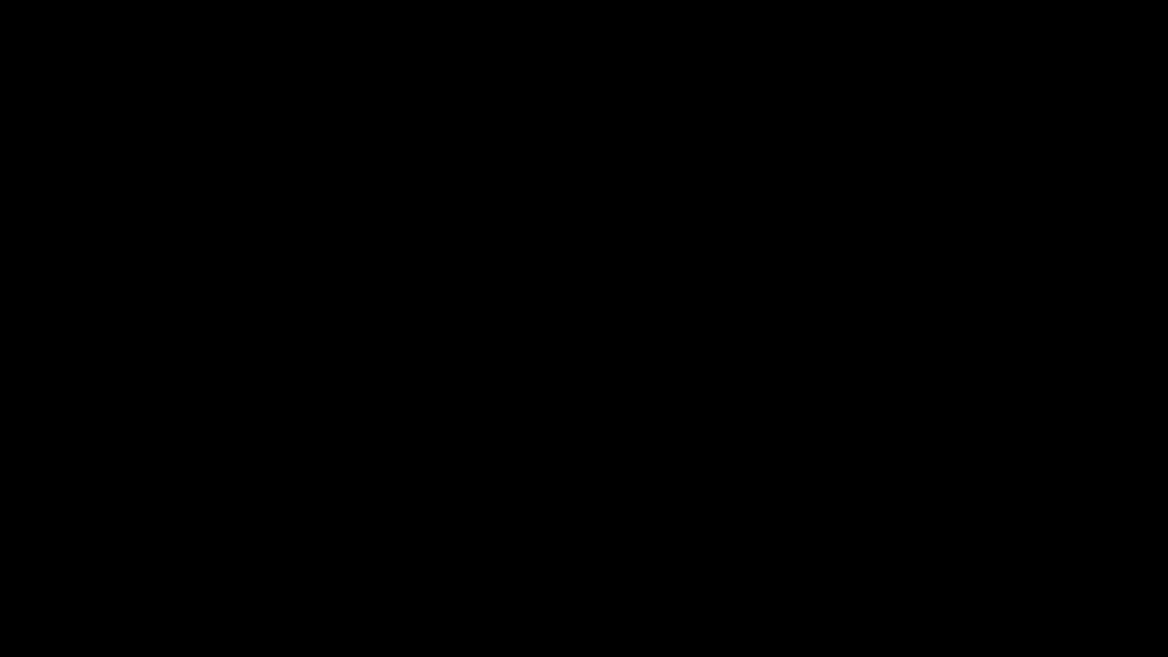